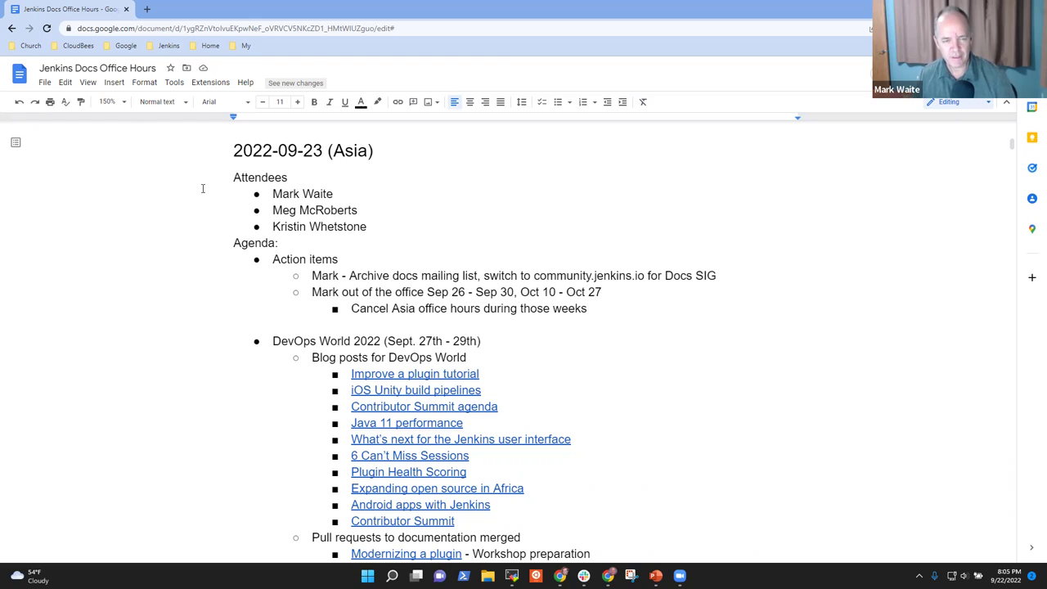
# Select the Action items, DevOps World and Hacktoberfest lines in turn to review the agenda
pyautogui.click(401, 259)
pyautogui.press('Home')
pyautogui.hotkey('shift', 'End')
pyautogui.press('Down')
pyautogui.press('Down')
pyautogui.press('Down')
pyautogui.press('Down')
pyautogui.press('Down')
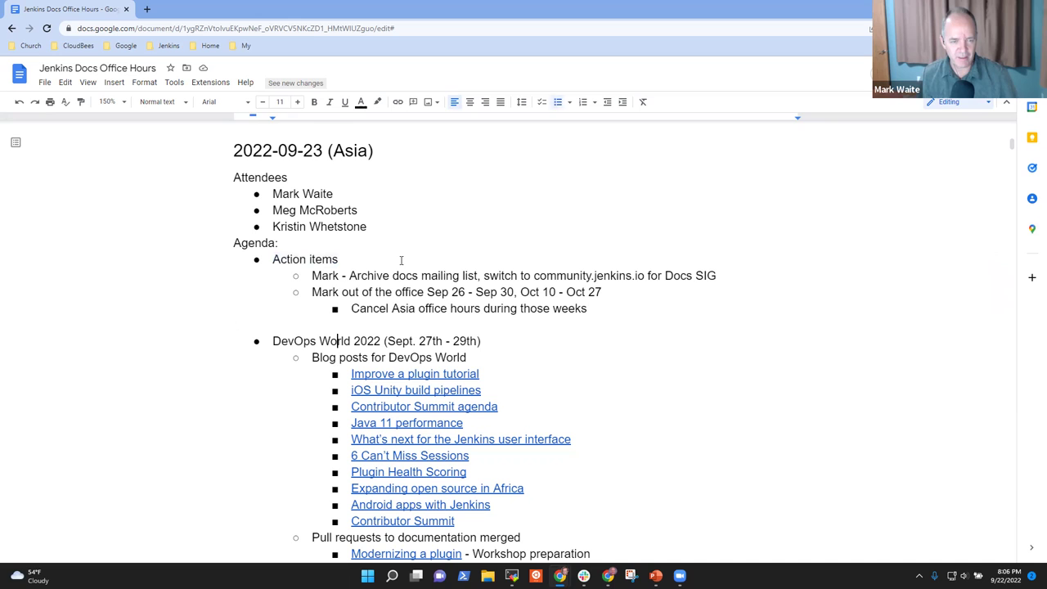
pyautogui.press('Home')
pyautogui.hotkey('shift', 'End')
pyautogui.press('Down')
pyautogui.press('Down')
pyautogui.press('Down')
pyautogui.press('Down')
pyautogui.press('Down')
pyautogui.press('Down')
pyautogui.press('Down')
pyautogui.press('Down')
pyautogui.press('Down')
pyautogui.press('Down')
pyautogui.press('Down')
pyautogui.press('Down')
pyautogui.press('Down')
pyautogui.press('Down')
pyautogui.press('Down')
pyautogui.press('Down')
pyautogui.press('Down')
pyautogui.press('Down')
pyautogui.press('Down')
pyautogui.press('Down')
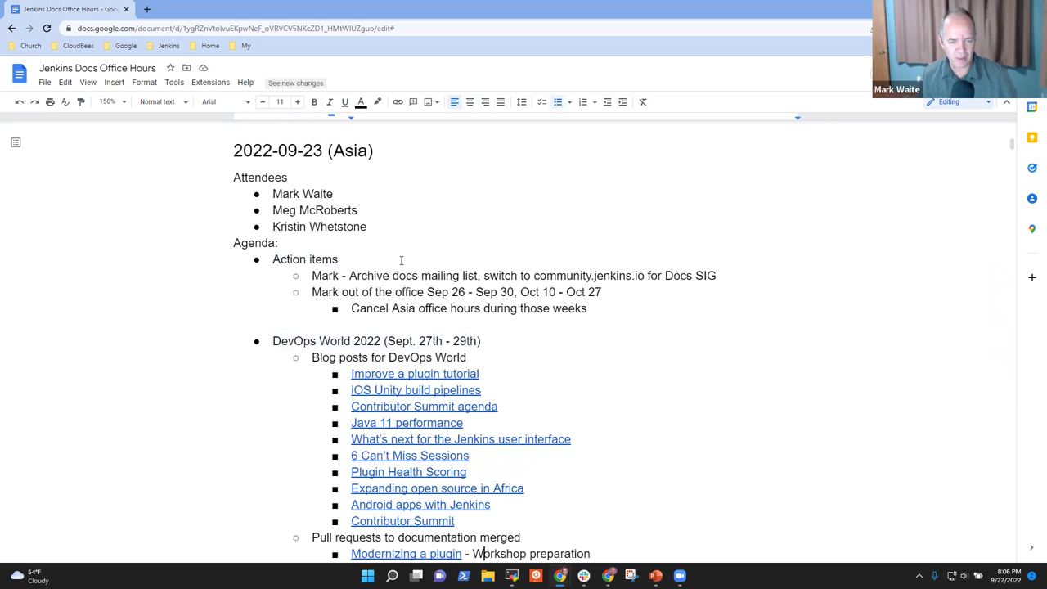
pyautogui.press('Up')
pyautogui.press('Up')
pyautogui.press('Up')
pyautogui.press('Up')
pyautogui.press('Up')
pyautogui.press('Up')
pyautogui.press('Home')
pyautogui.hotkey('shift', 'End')
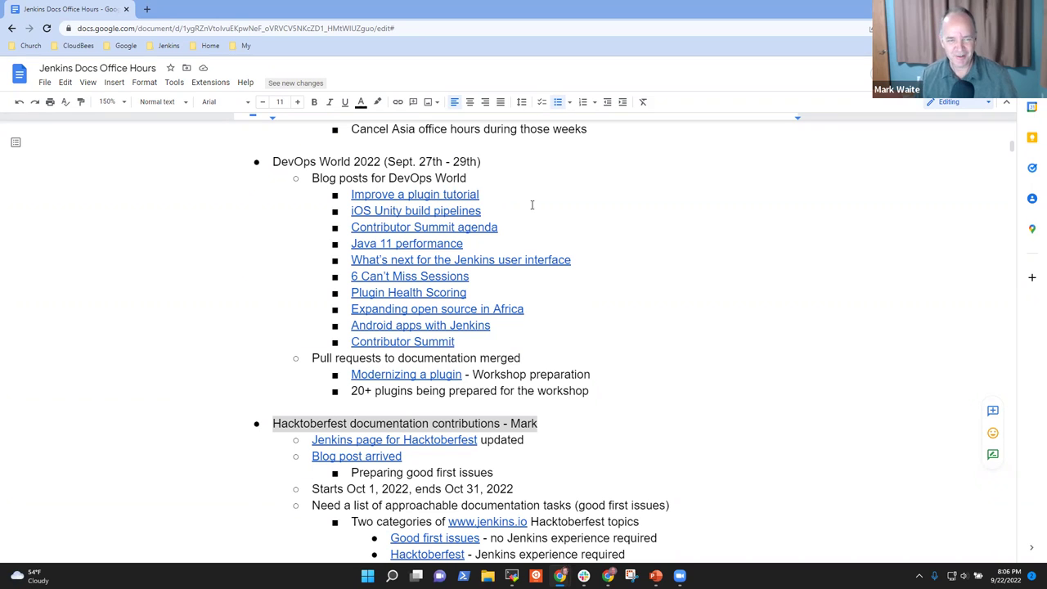
# Go back up the agenda and select the 'Archive docs mailing list' action item
pyautogui.scroll(2, 540, 214)
pyautogui.doubleClick(299, 181)
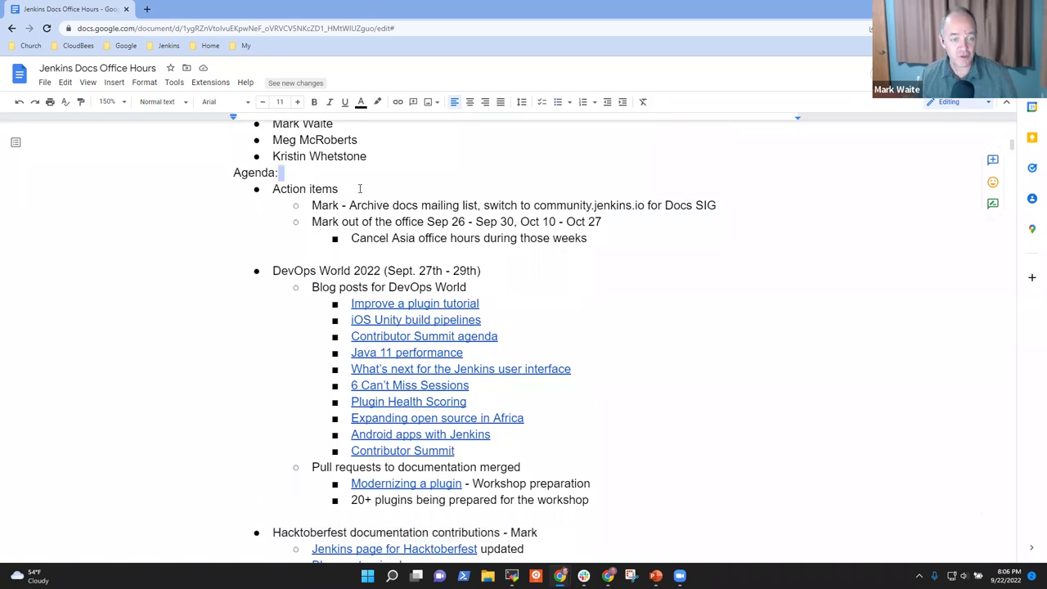
pyautogui.press('Down')
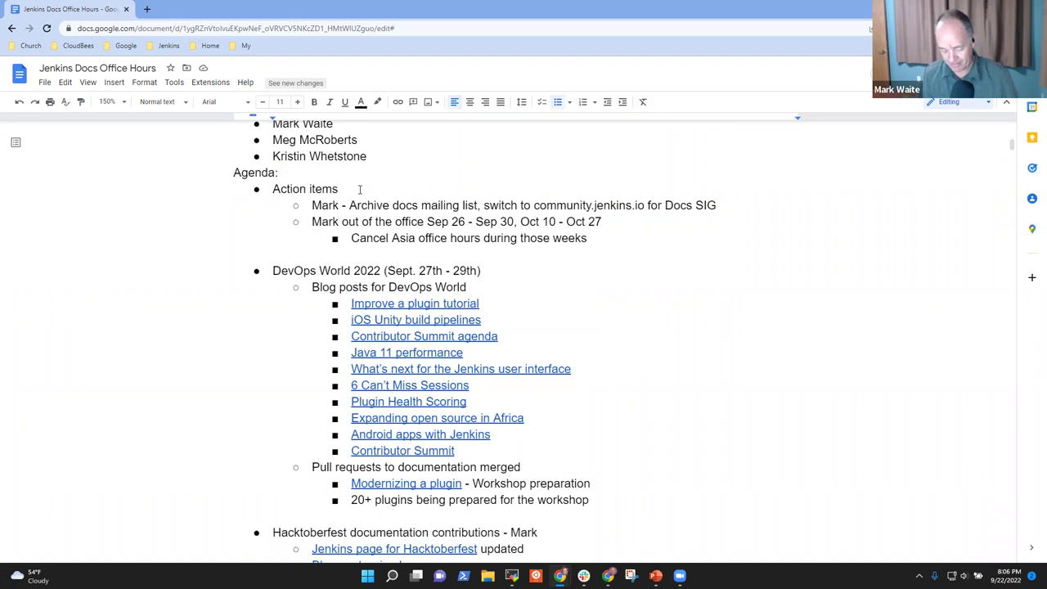
pyautogui.press('Home')
pyautogui.hotkey('shift', 'End')
pyautogui.press('Down')
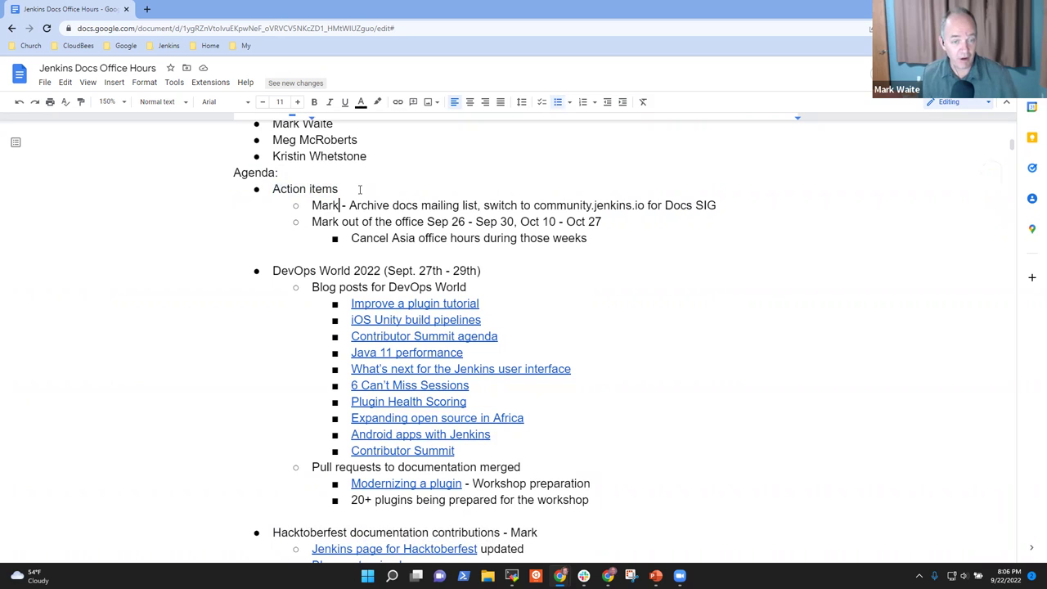
pyautogui.hotkey('shift', 'End')
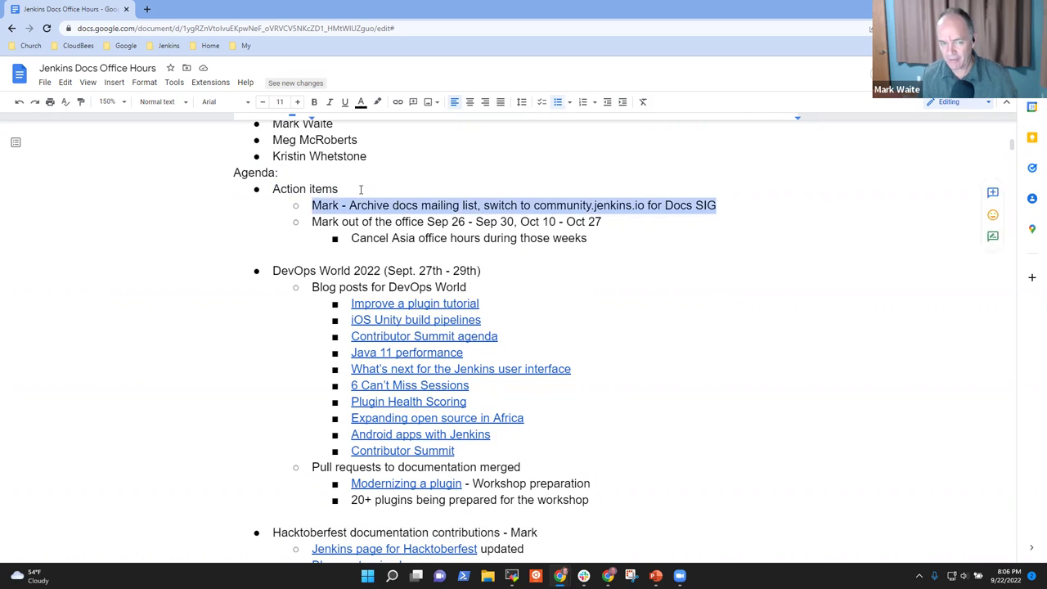
# Add an indented sub-bullet 'Wait until November' below the mailing list item, fixing the typo
pyautogui.press('End')
pyautogui.press('Return')
pyautogui.press('Tab')
pyautogui.write('Wait until Novemebr')
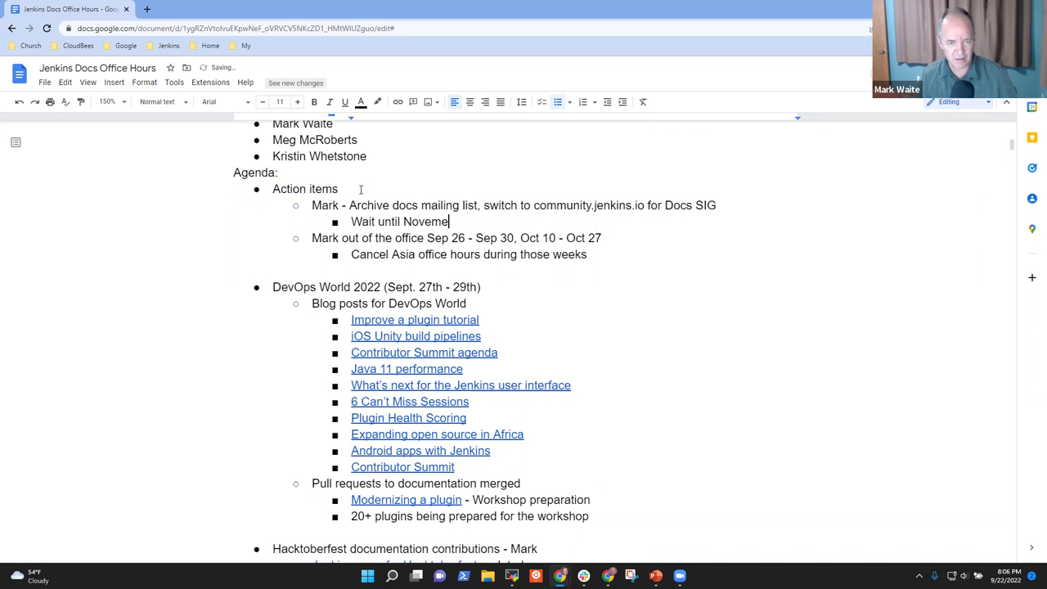
pyautogui.press('BackSpace')
pyautogui.press('BackSpace')
pyautogui.press('BackSpace')
pyautogui.write('ber')
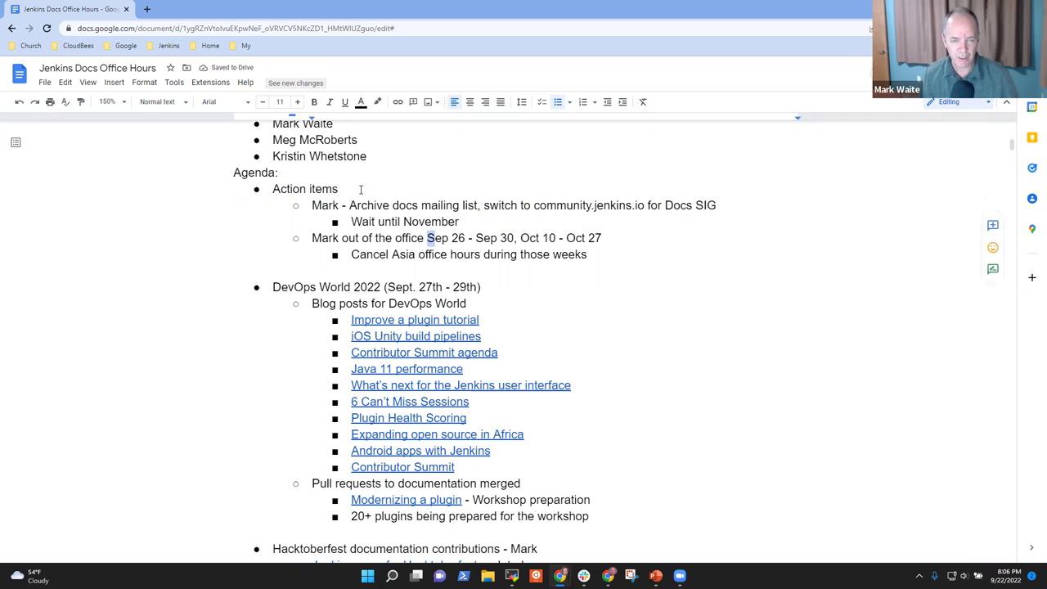
pyautogui.hotkey('shift', 'End')
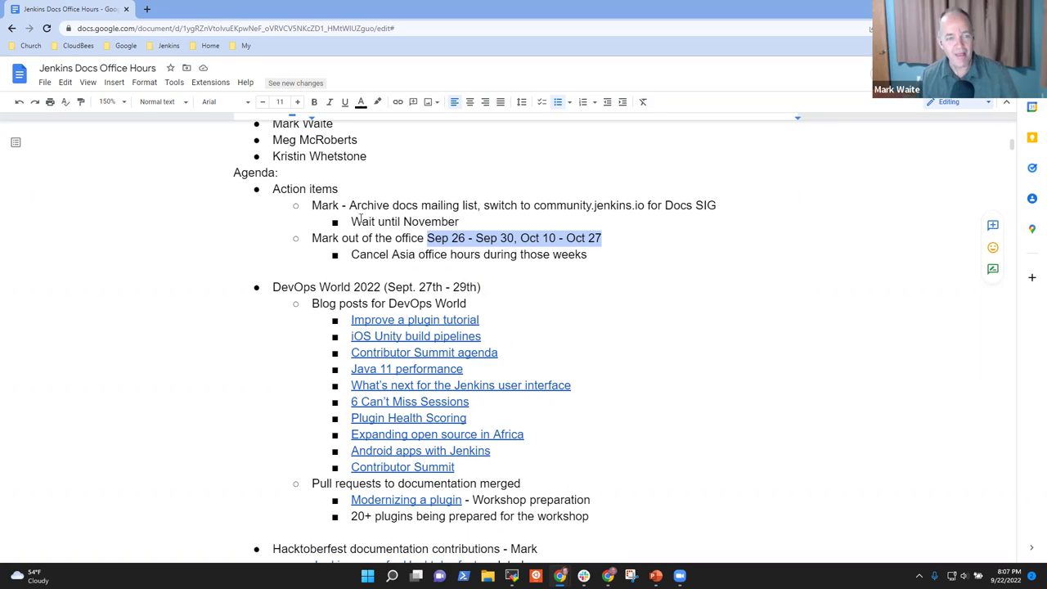
pyautogui.click(379, 236)
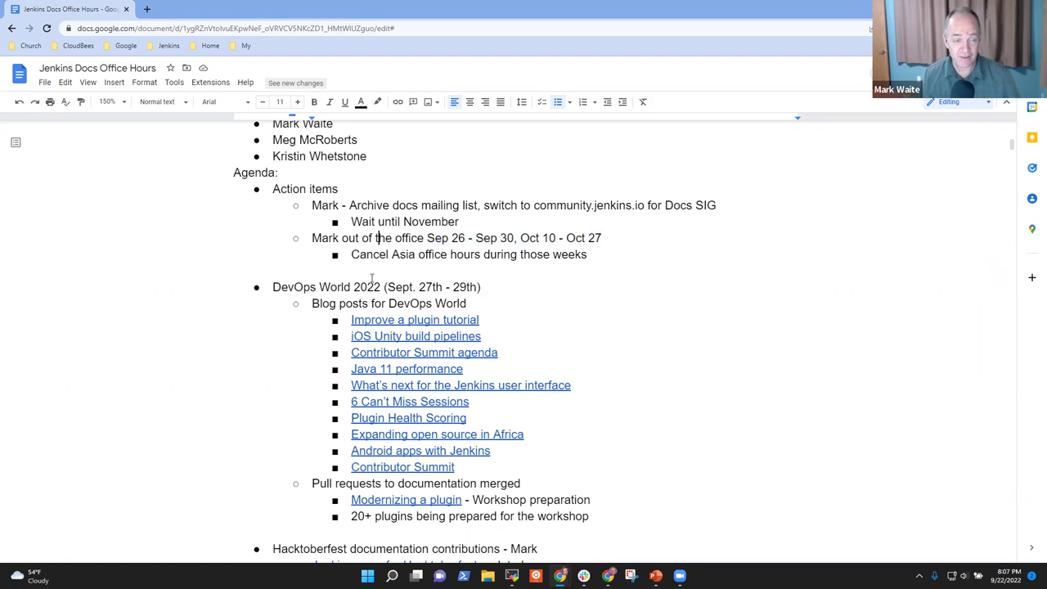
pyautogui.click(391, 288)
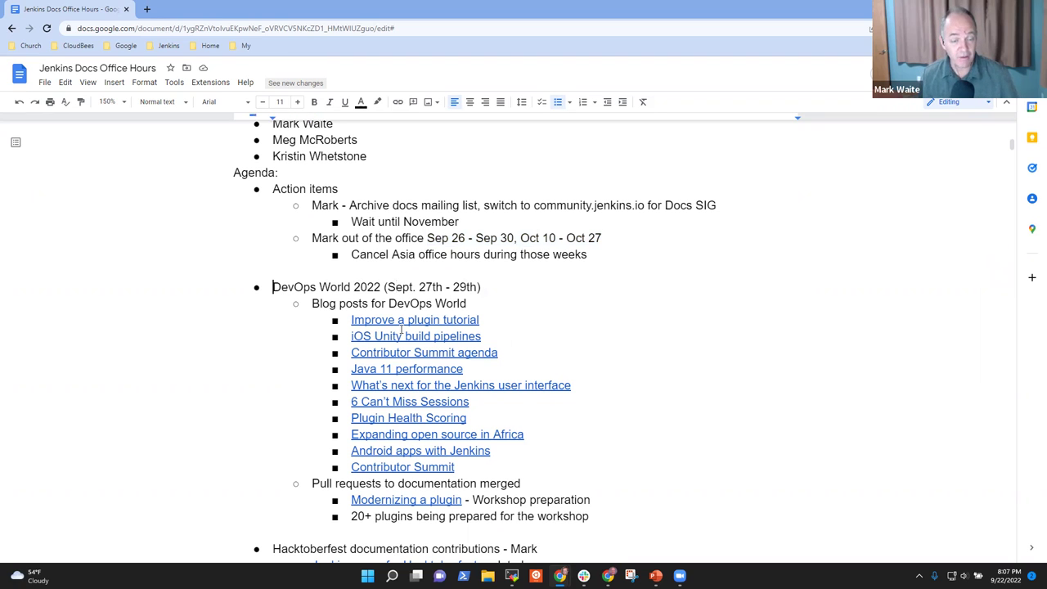
pyautogui.hotkey('shift', 'End')
pyautogui.press('Down')
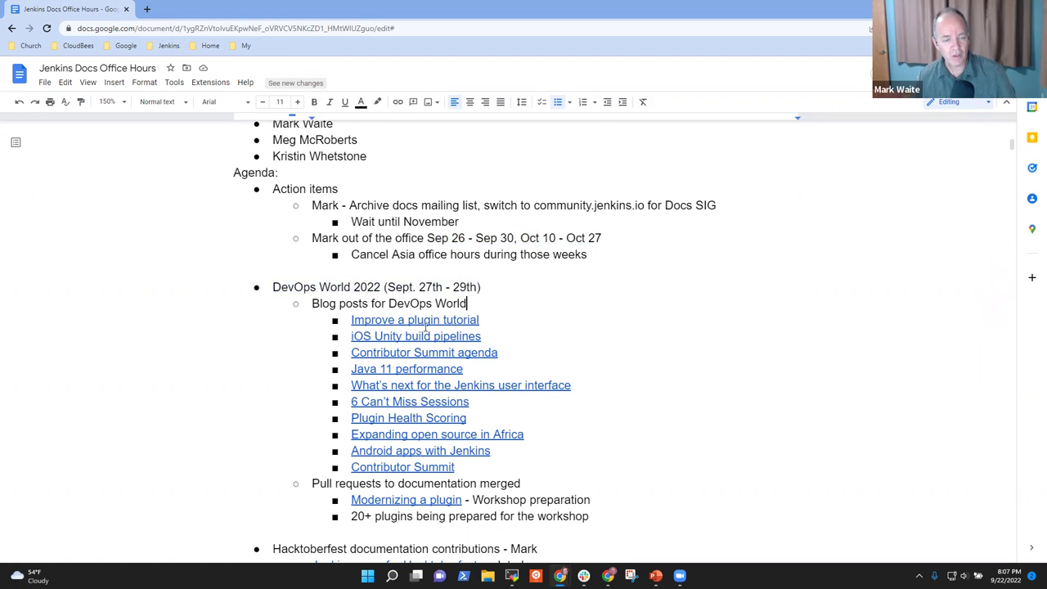
pyautogui.scroll(-3, 313, 269)
pyautogui.click(369, 197)
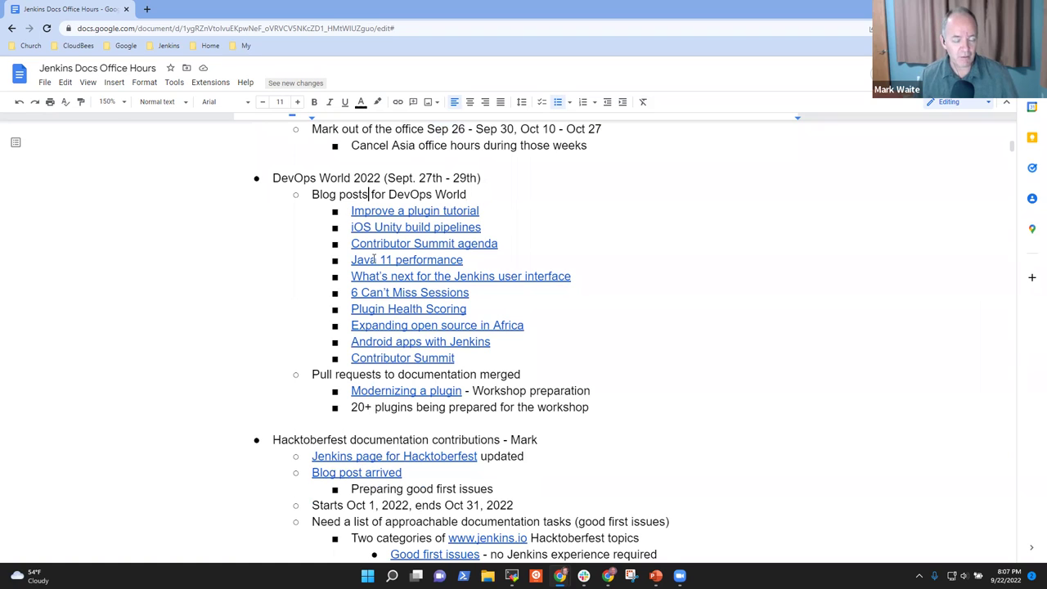
pyautogui.press('Down')
pyautogui.press('Home')
pyautogui.hotkey('shift', 'Down')
pyautogui.hotkey('shift', 'Down')
pyautogui.hotkey('shift', 'Down')
pyautogui.hotkey('shift', 'Down')
pyautogui.hotkey('shift', 'Down')
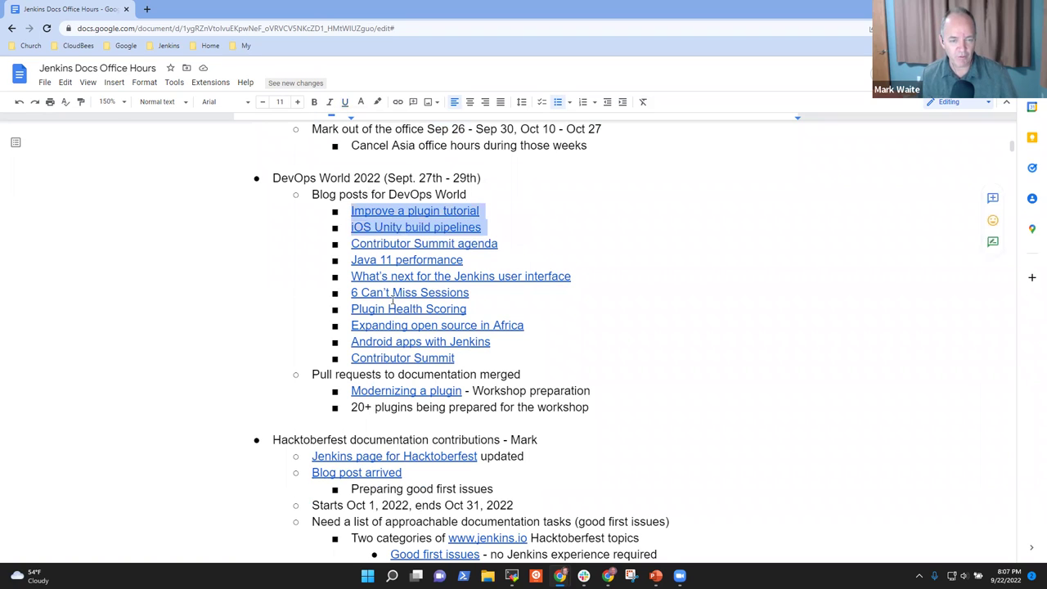
pyautogui.hotkey('shift', 'Down')
pyautogui.hotkey('shift', 'Down')
pyautogui.hotkey('shift', 'Down')
pyautogui.hotkey('shift', 'Down')
pyautogui.hotkey('shift', 'Down')
pyautogui.hotkey('shift', 'Down')
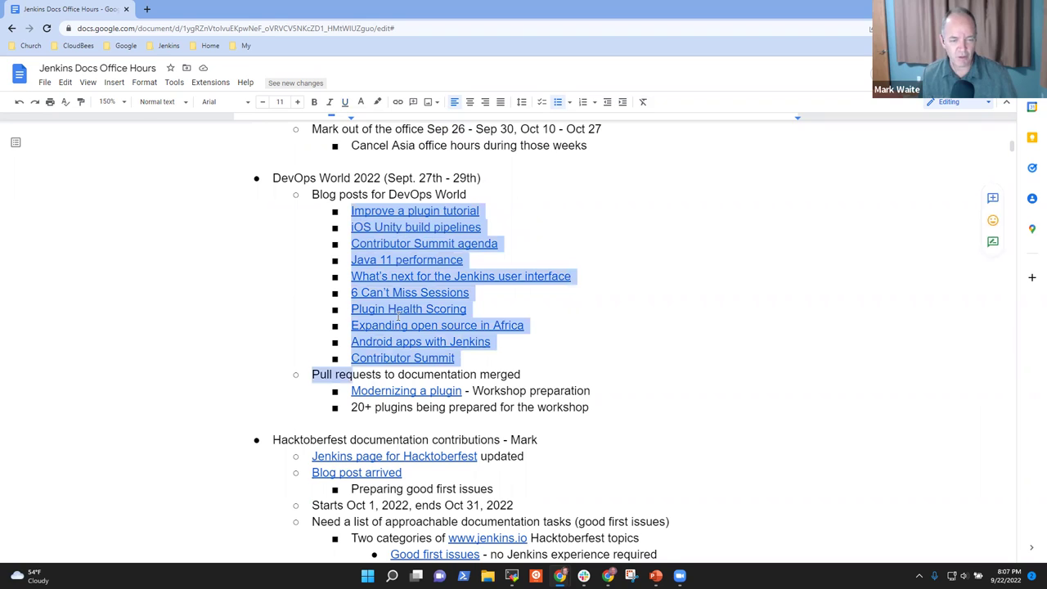
pyautogui.hotkey('shift', 'Left')
pyautogui.hotkey('shift', 'Left')
pyautogui.hotkey('shift', 'Left')
pyautogui.hotkey('shift', 'Left')
pyautogui.hotkey('shift', 'Left')
pyautogui.hotkey('shift', 'Left')
pyautogui.hotkey('shift', 'Left')
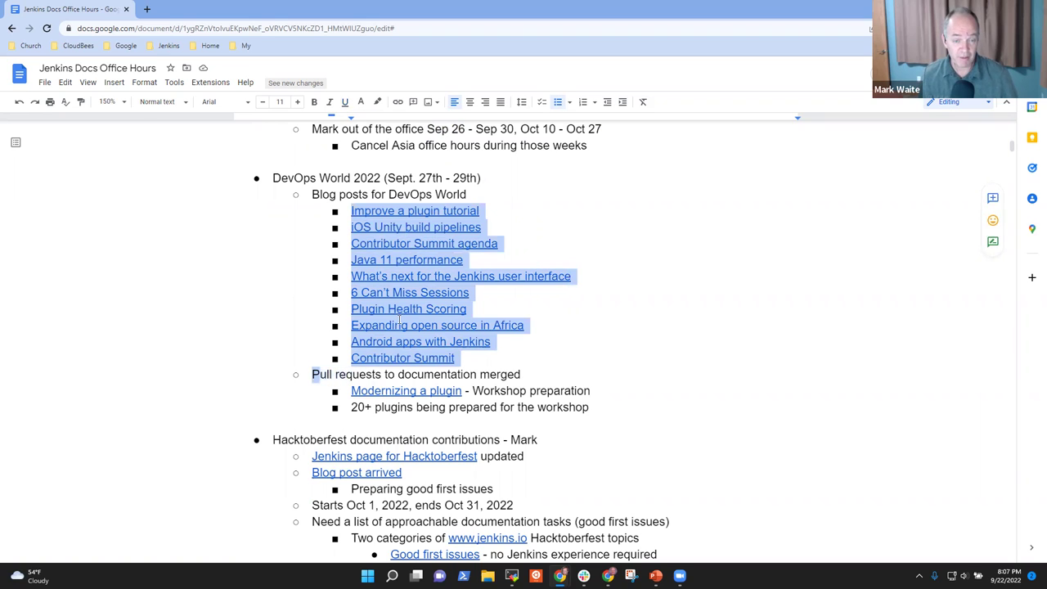
pyautogui.press('Up')
pyautogui.press('Up')
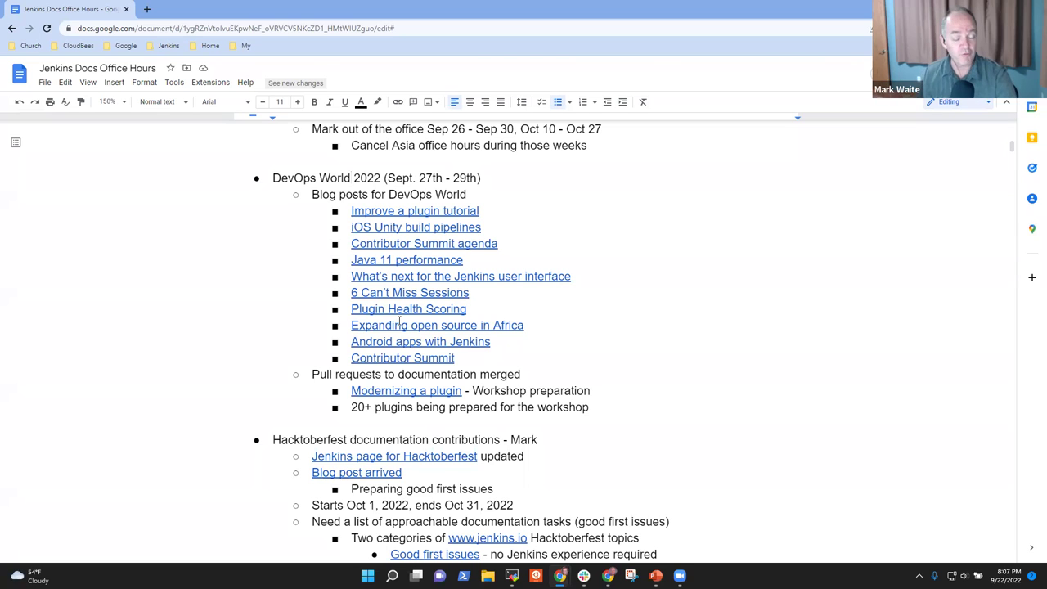
pyautogui.press('Down')
pyautogui.press('Down')
pyautogui.press('Down')
pyautogui.press('Down')
pyautogui.press('Up')
pyautogui.press('Up')
pyautogui.hotkey('shift', 'Down')
pyautogui.hotkey('shift', 'Down')
pyautogui.hotkey('shift', 'Down')
pyautogui.hotkey('shift', 'Down')
pyautogui.hotkey('shift', 'Down')
pyautogui.hotkey('shift', 'Down')
pyautogui.hotkey('shift', 'Down')
pyautogui.hotkey('shift', 'Down')
pyautogui.hotkey('shift', 'Down')
pyautogui.hotkey('shift', 'Down')
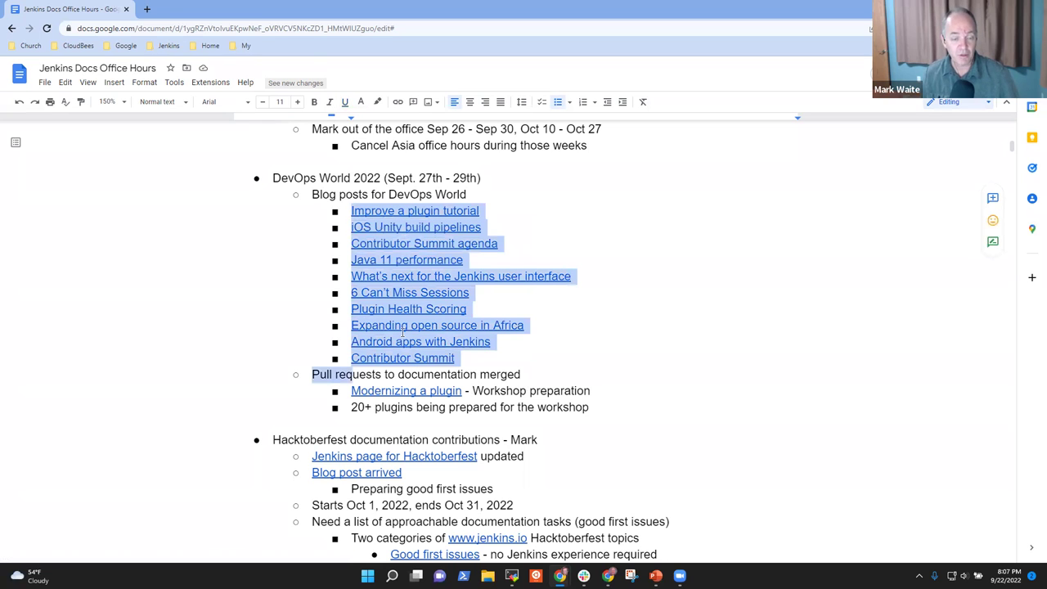
pyautogui.press('Left')
pyautogui.press('Left')
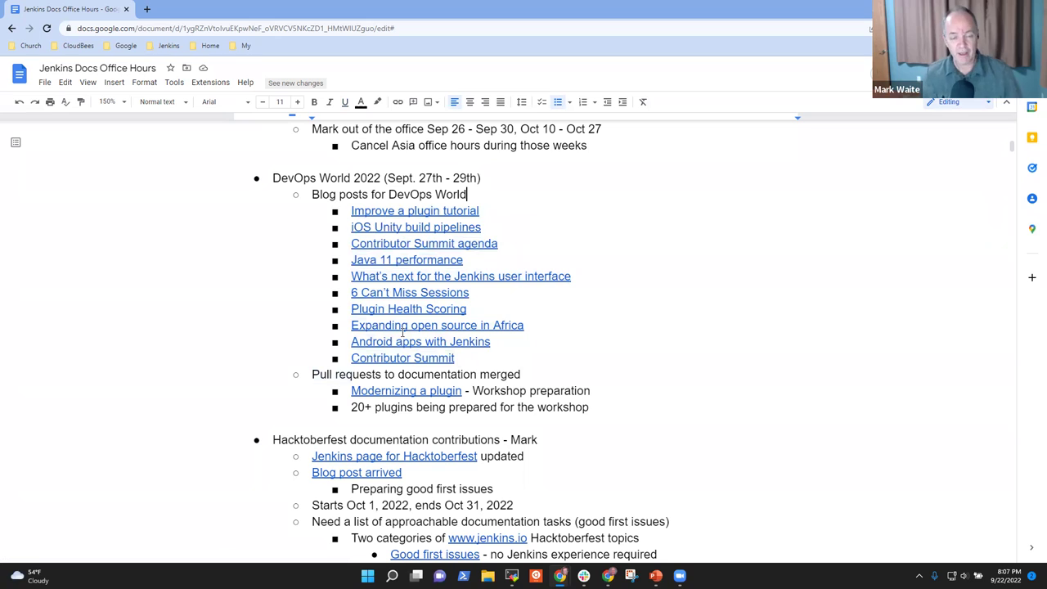
pyautogui.press('Down')
pyautogui.press('Down')
pyautogui.press('Down')
pyautogui.press('Down')
pyautogui.press('Down')
pyautogui.press('Down')
pyautogui.press('Down')
pyautogui.press('Down')
pyautogui.press('Down')
pyautogui.press('Down')
pyautogui.press('Down')
pyautogui.press('Down')
pyautogui.press('Down')
pyautogui.press('Down')
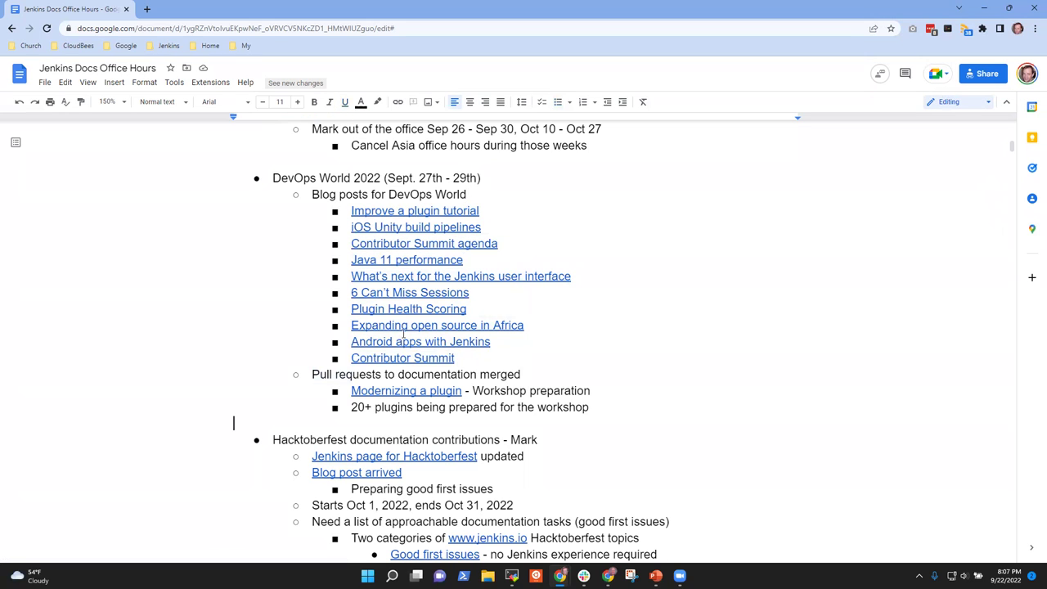
pyautogui.press('Up')
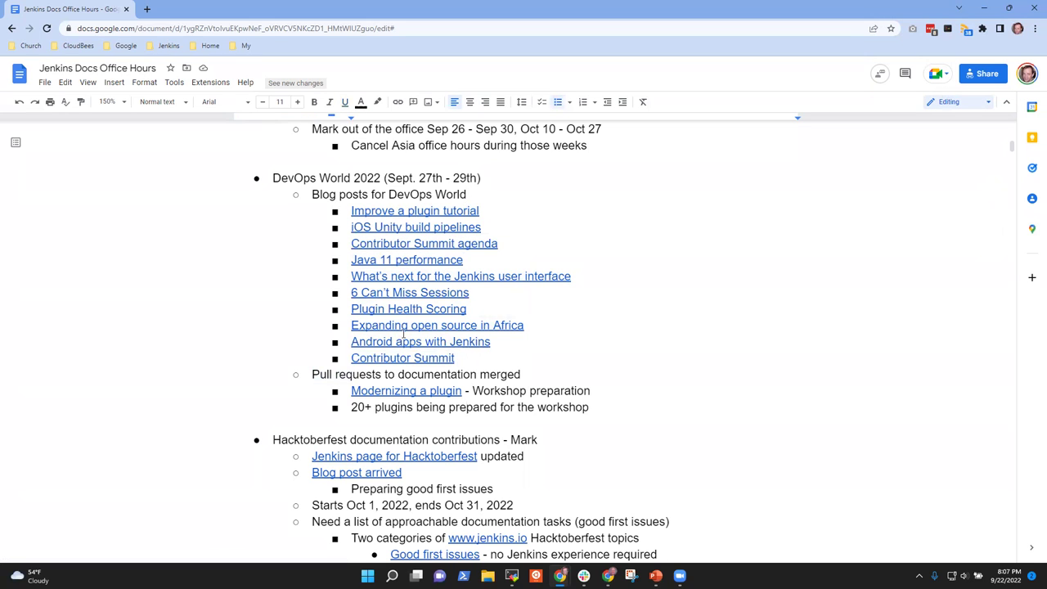
pyautogui.click(405, 390)
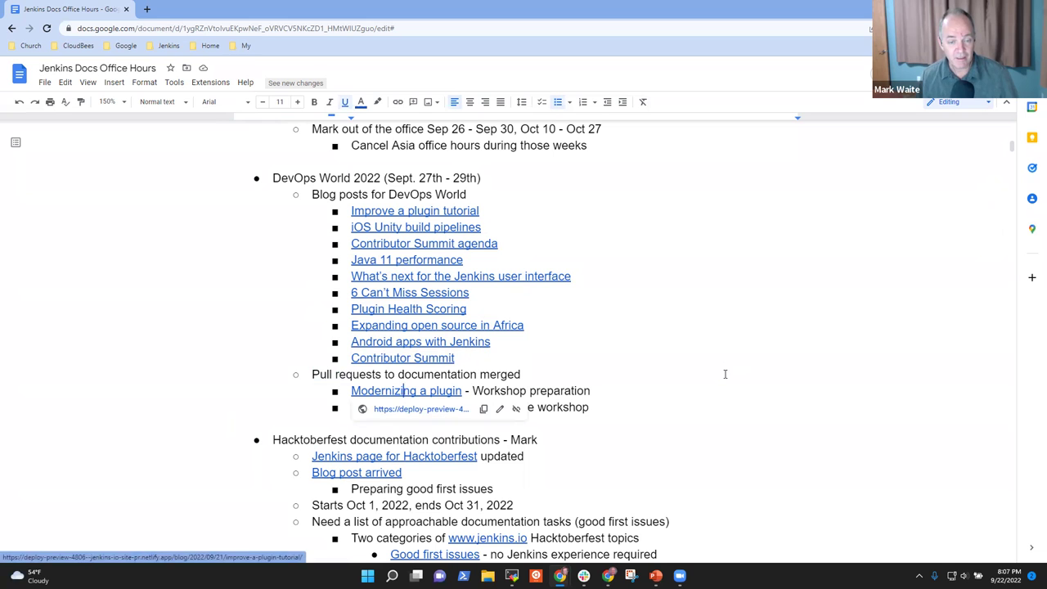
# Open the 'Improve a plugin tutorial' blog post from its link, skim it, and return to the notes
pyautogui.click(147, 10)
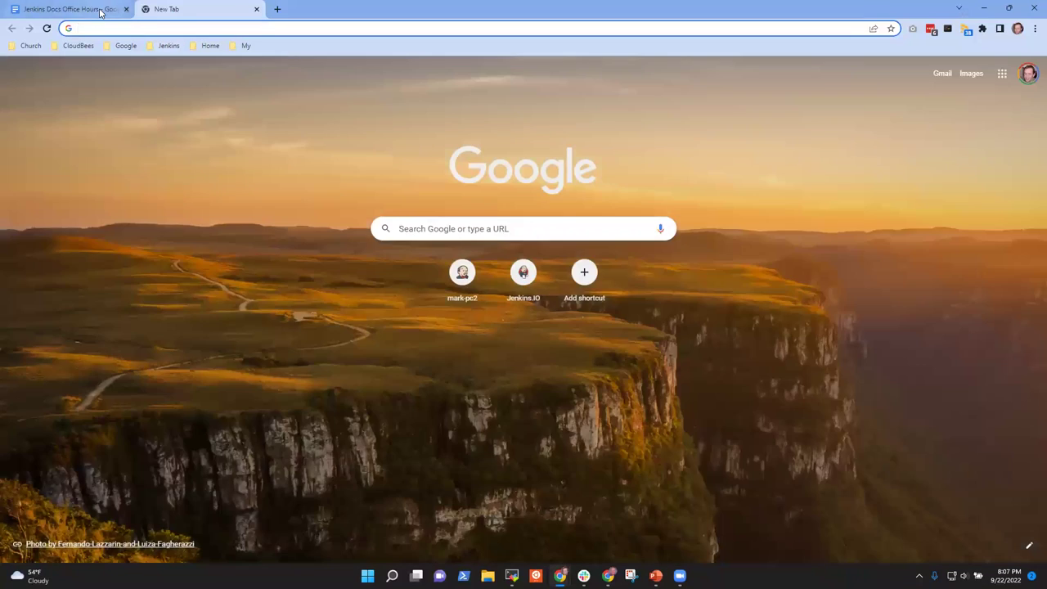
pyautogui.click(71, 9)
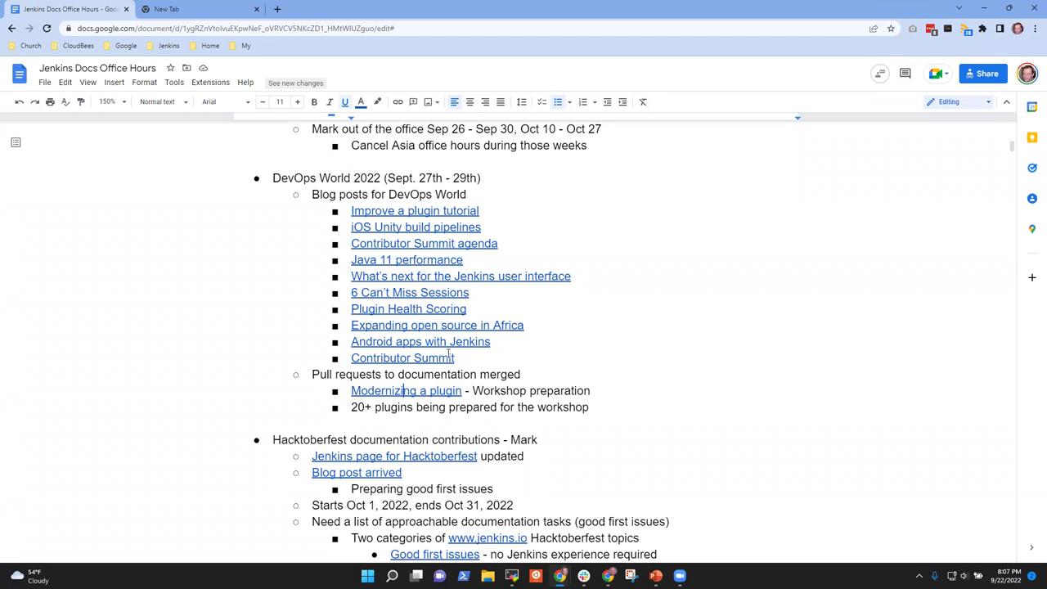
pyautogui.click(417, 206)
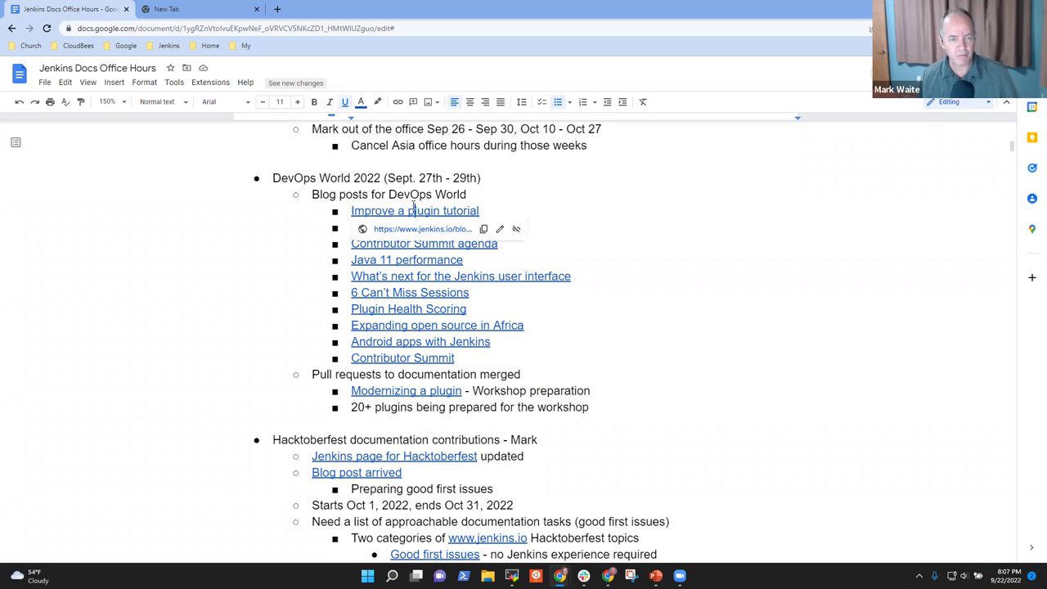
pyautogui.click(429, 231)
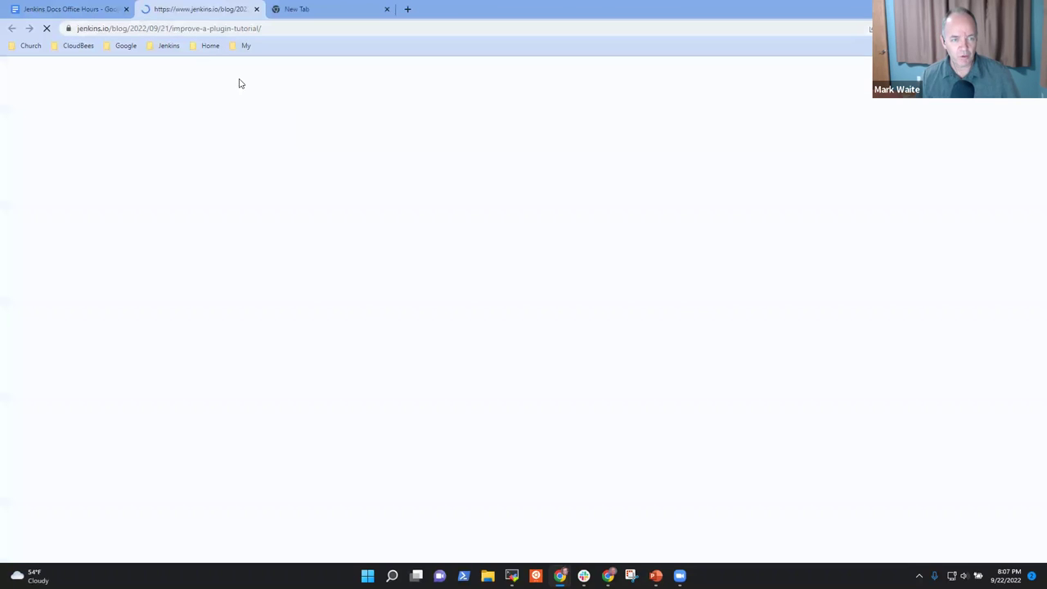
pyautogui.scroll(-9, 491, 427)
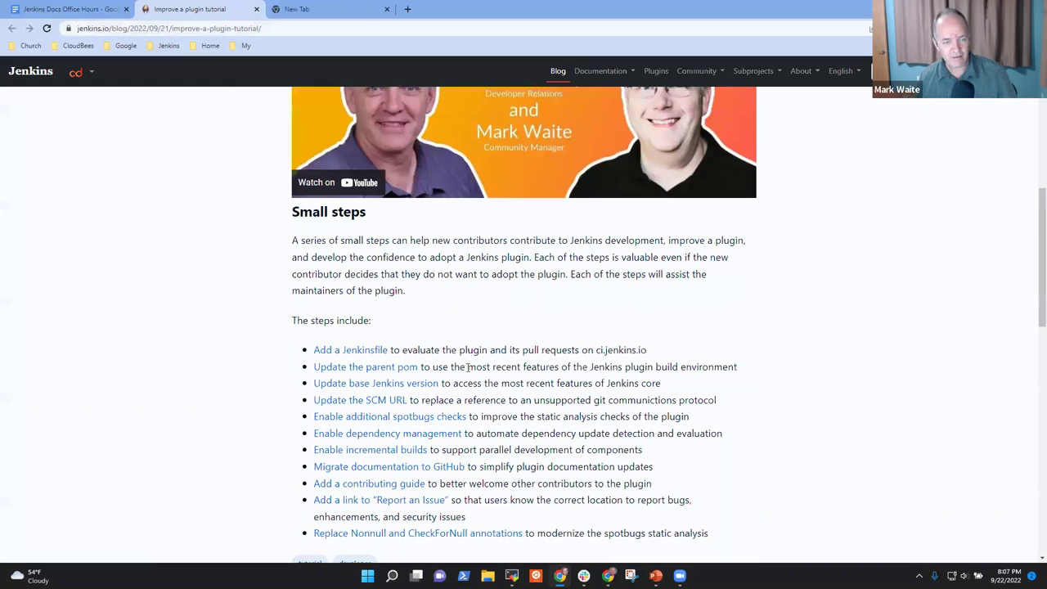
pyautogui.scroll(1, 390, 414)
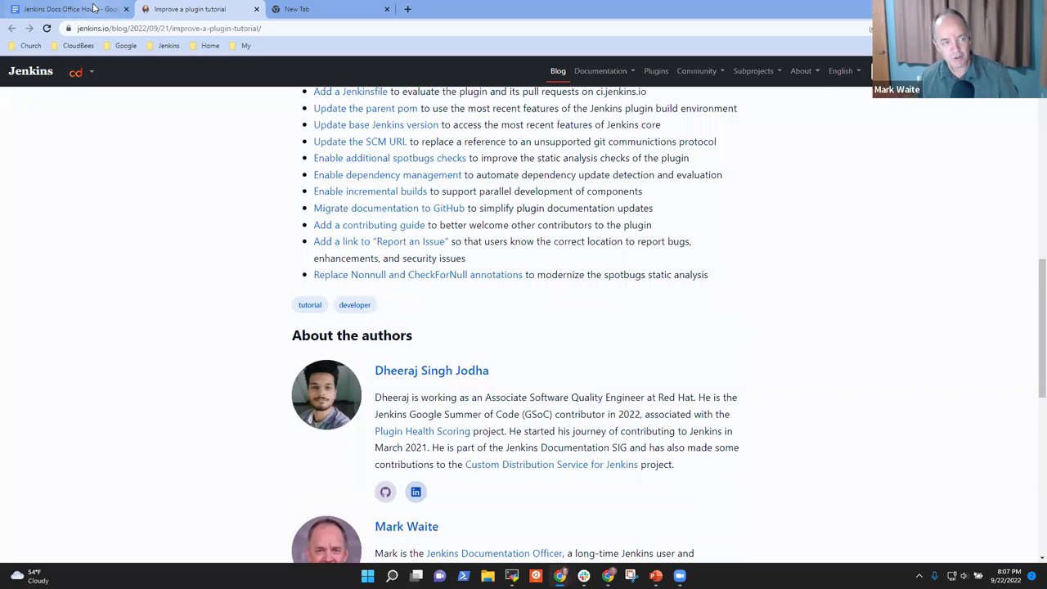
pyautogui.click(65, 9)
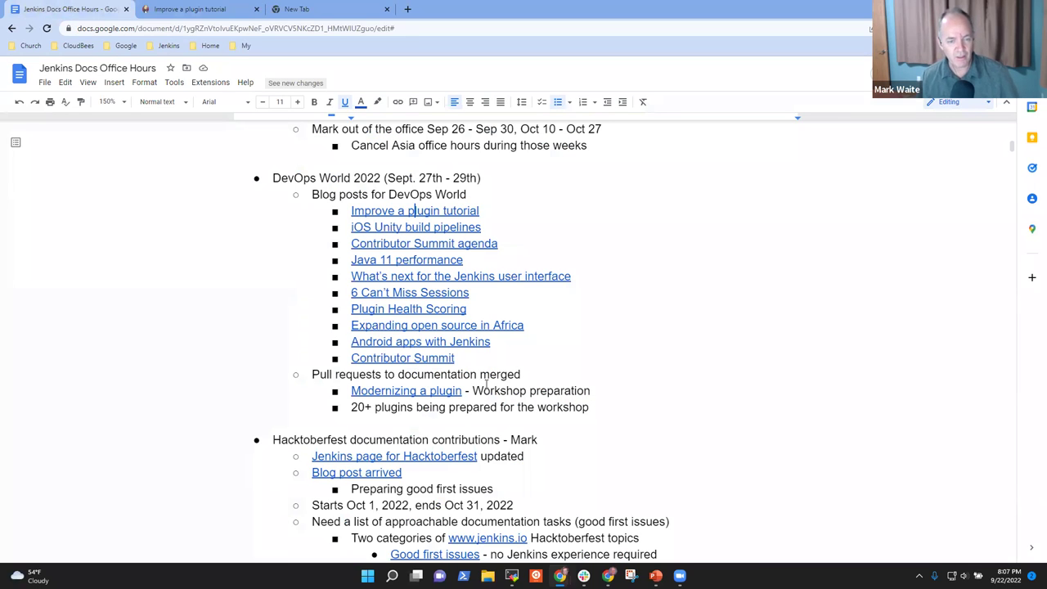
# Replace the Modernizing a plugin link address with the pasted jenkins.io Improve a plugin tutorial URL
pyautogui.rightClick(437, 217)
pyautogui.click(640, 212)
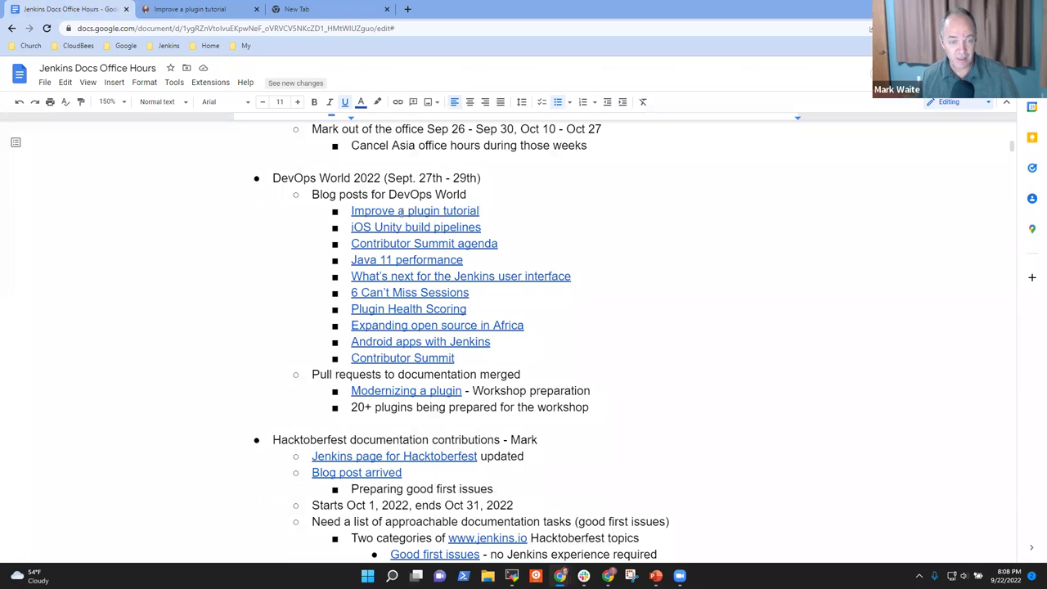
pyautogui.rightClick(402, 211)
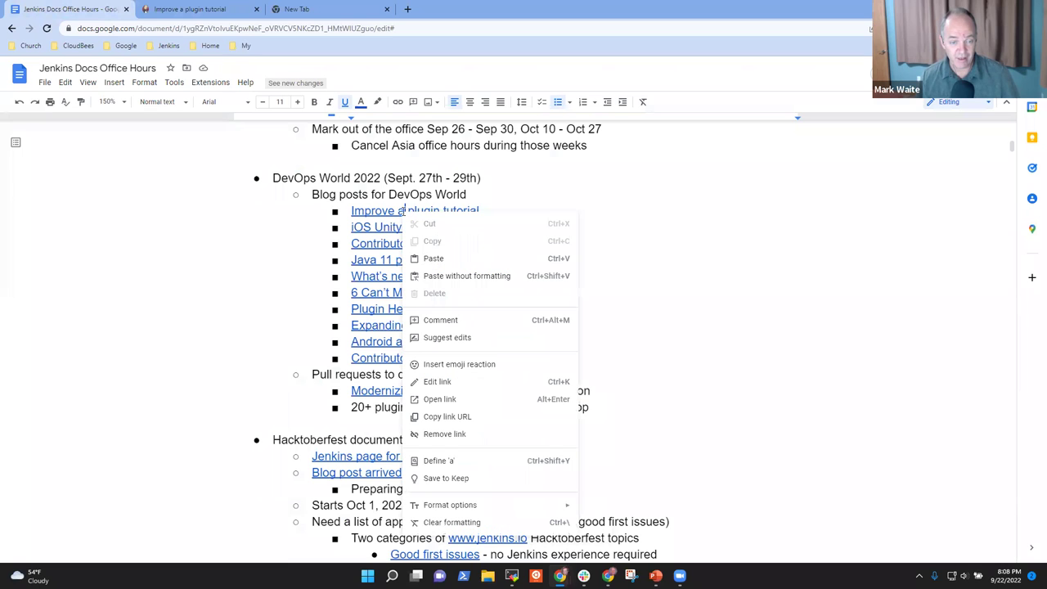
pyautogui.click(458, 417)
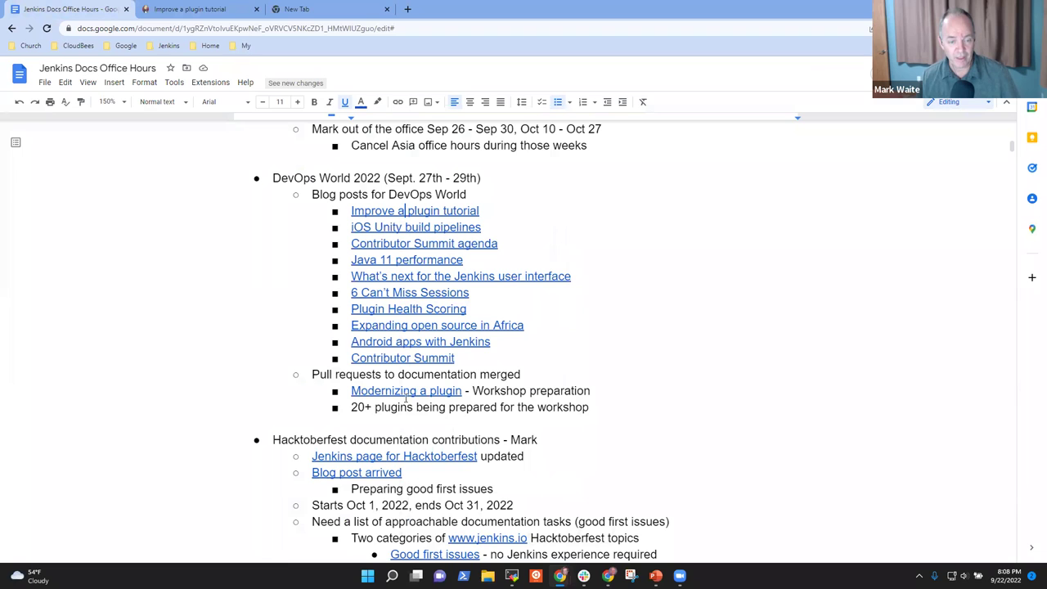
pyautogui.click(407, 396)
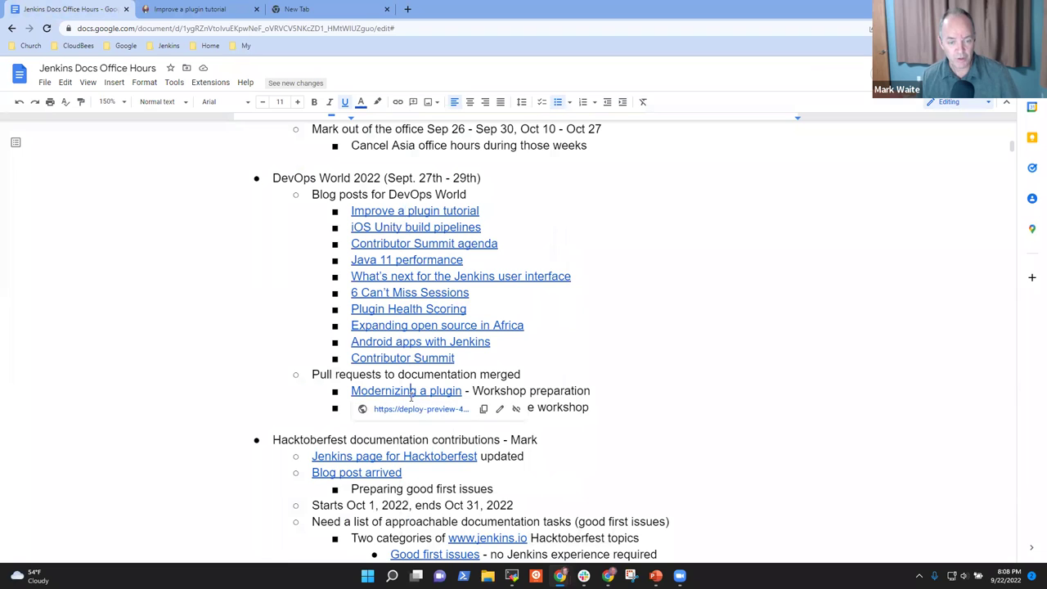
pyautogui.click(500, 409)
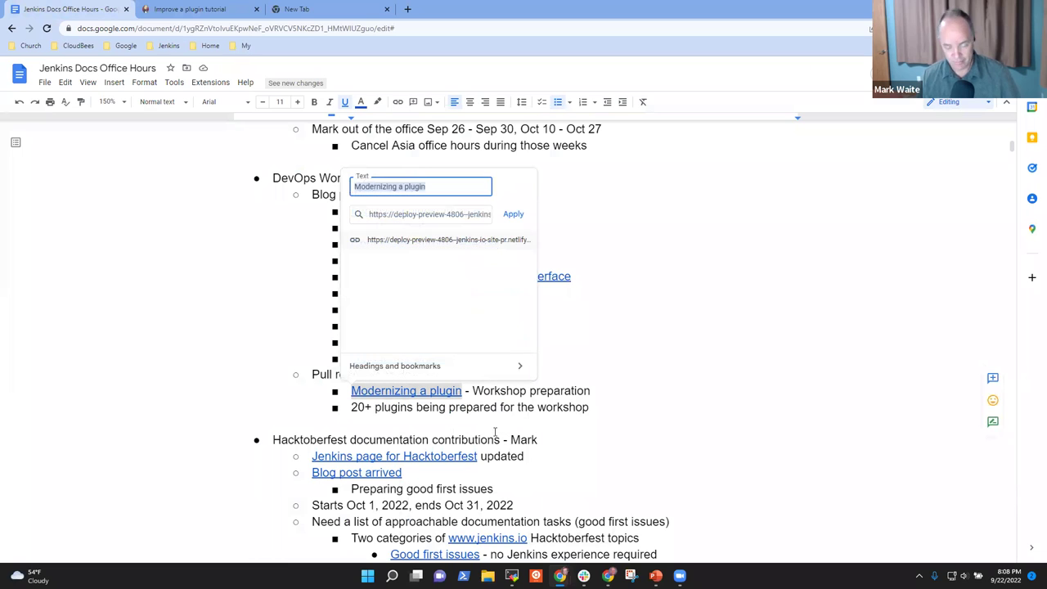
pyautogui.press('Tab')
pyautogui.hotkey('ctrl', 'v')
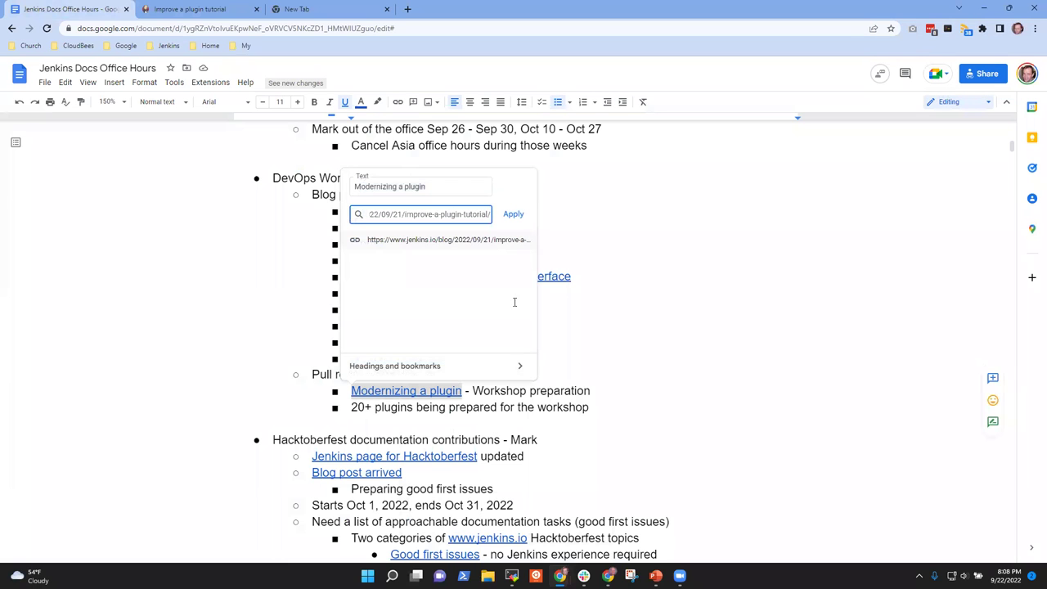
pyautogui.click(512, 214)
# Scroll to the Hacktoberfest heading and bring up the 'Jenkins page for Hacktoberfest' link preview
pyautogui.scroll(-3, 711, 305)
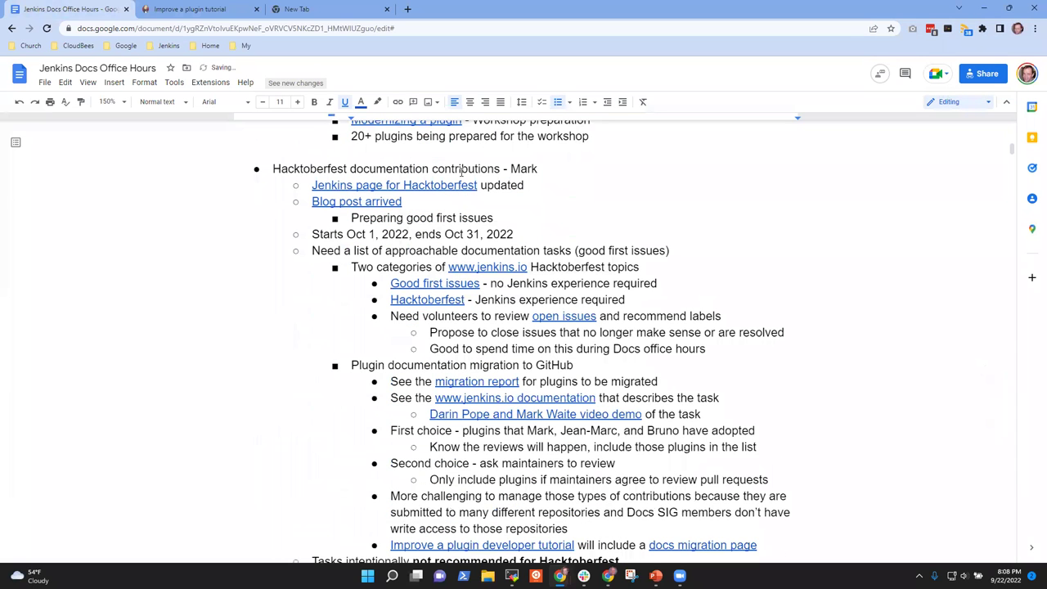
pyautogui.click(390, 167)
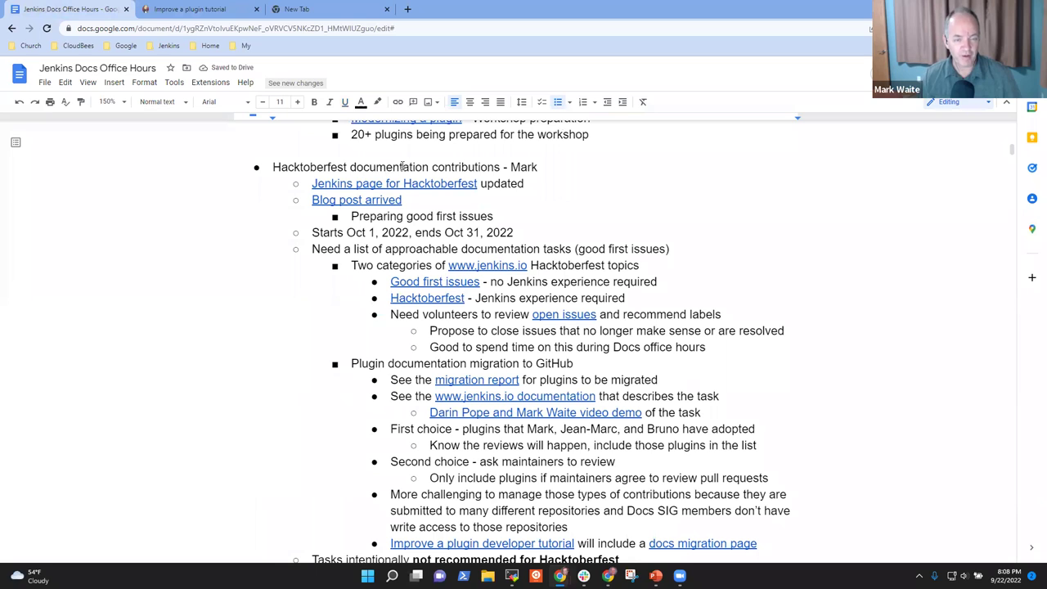
pyautogui.hotkey('shift', 'End')
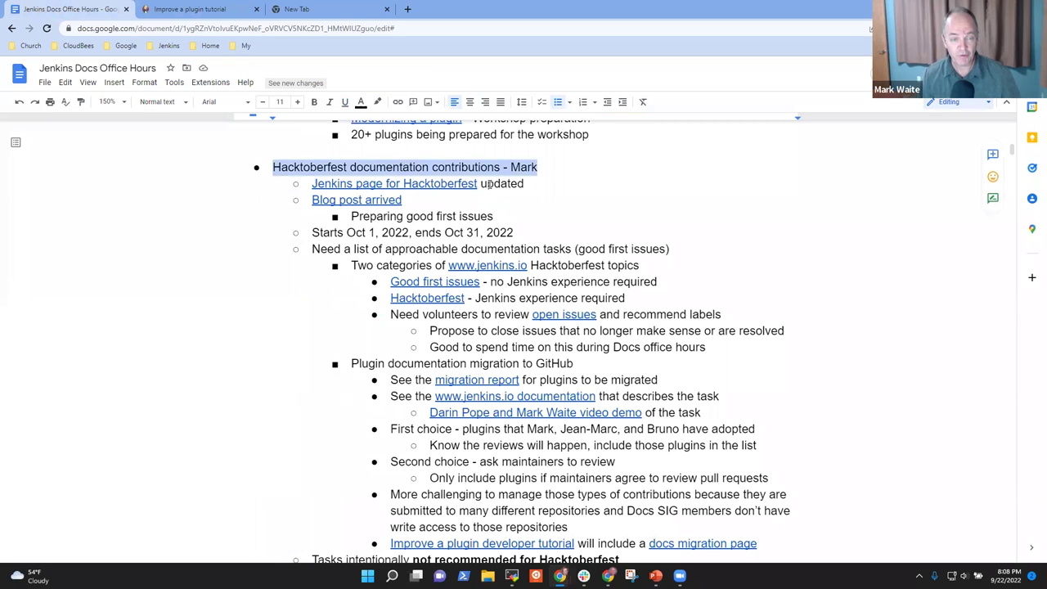
pyautogui.click(406, 184)
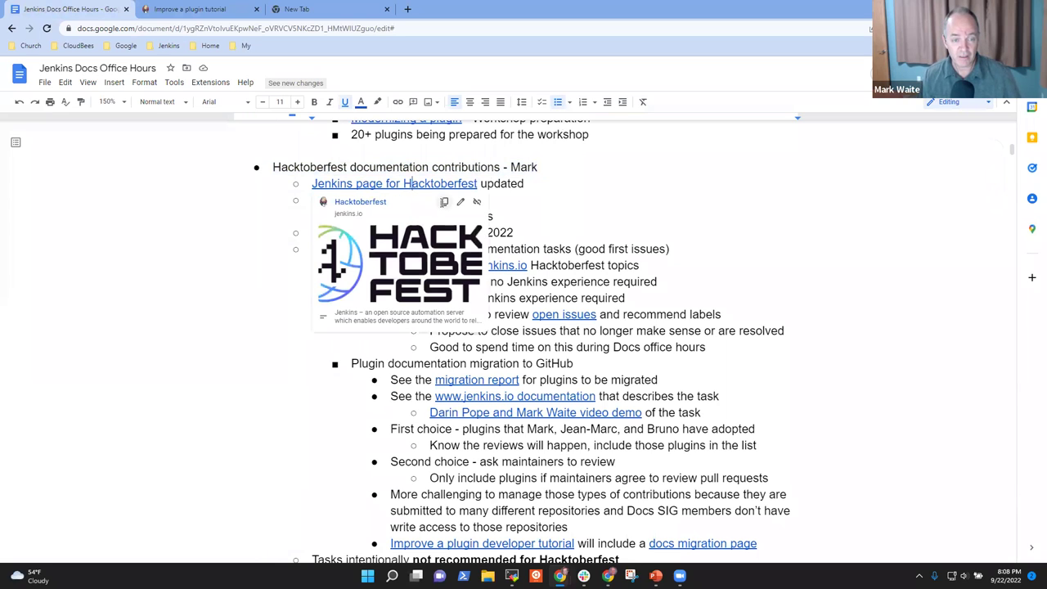
# Open the Hacktoberfest page in a new tab and zoom it in twice with Ctrl+Plus
pyautogui.click(364, 202)
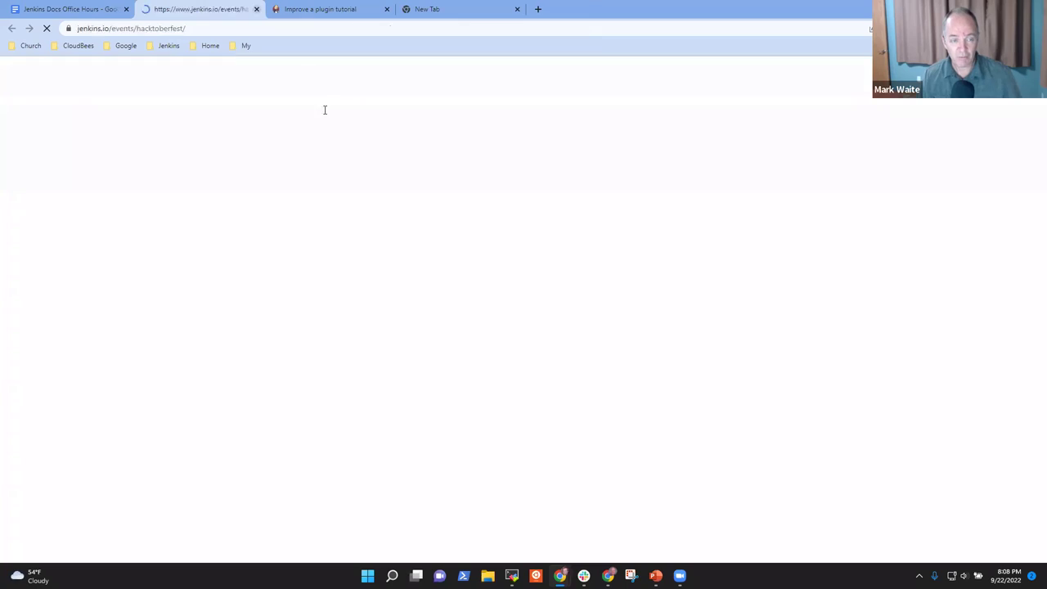
pyautogui.scroll(-1, 331, 349)
pyautogui.scroll(-10, 331, 349)
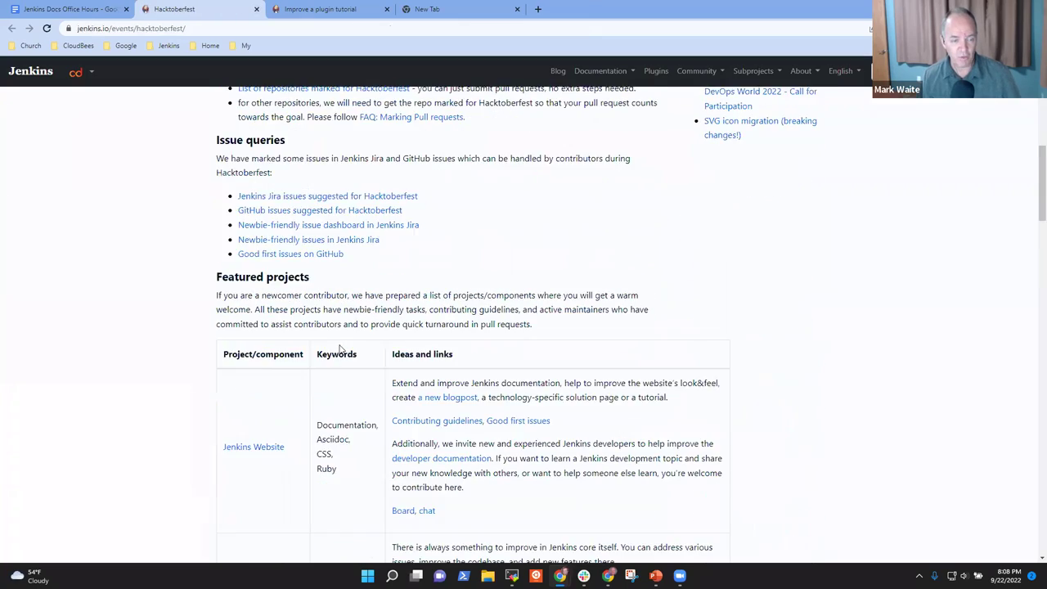
pyautogui.scroll(2, 366, 331)
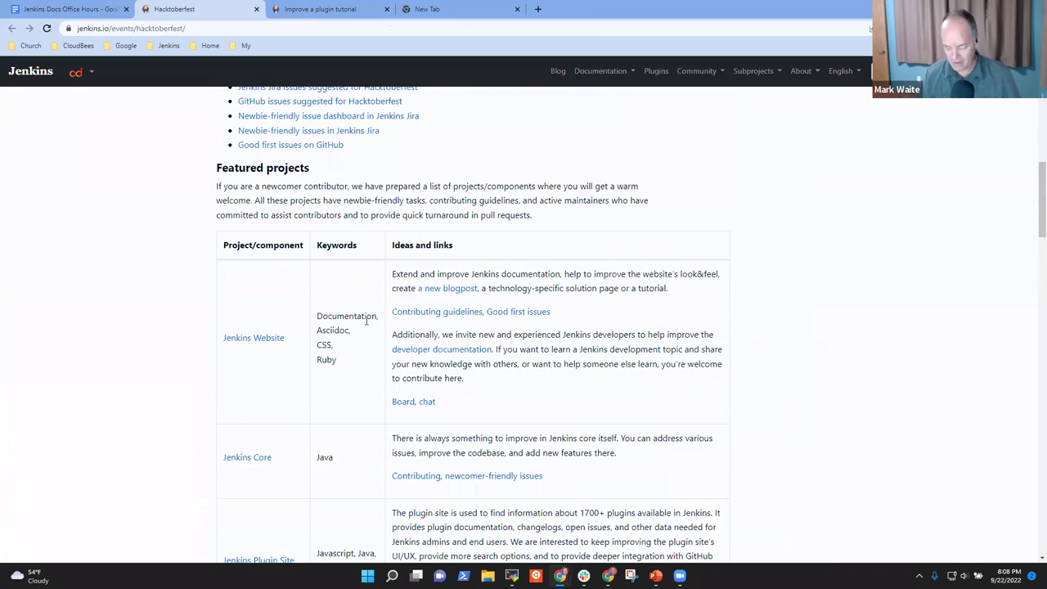
pyautogui.hotkey('ctrl', '+')
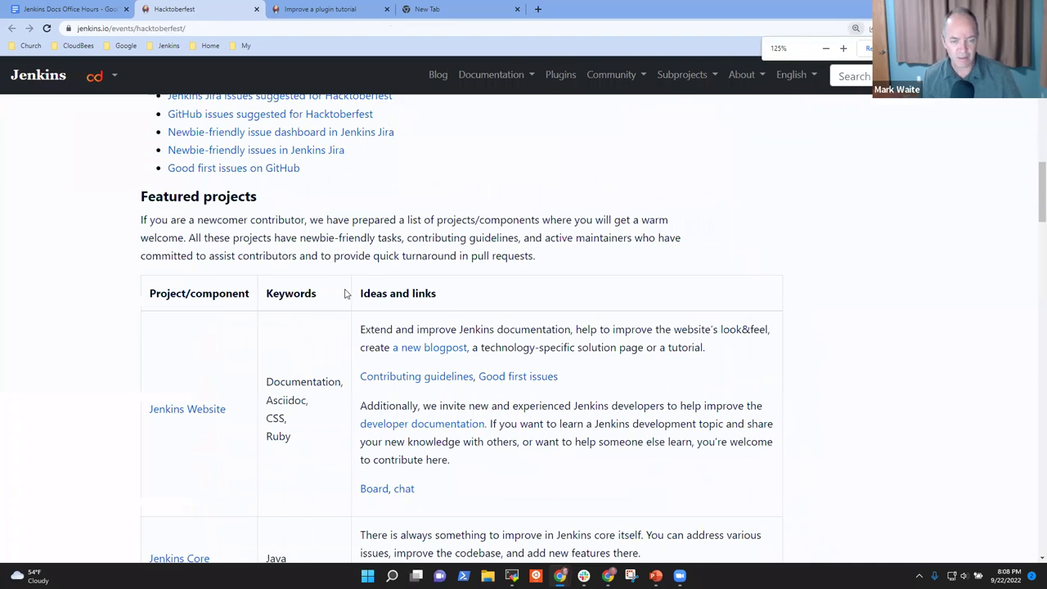
pyautogui.hotkey('ctrl', '+')
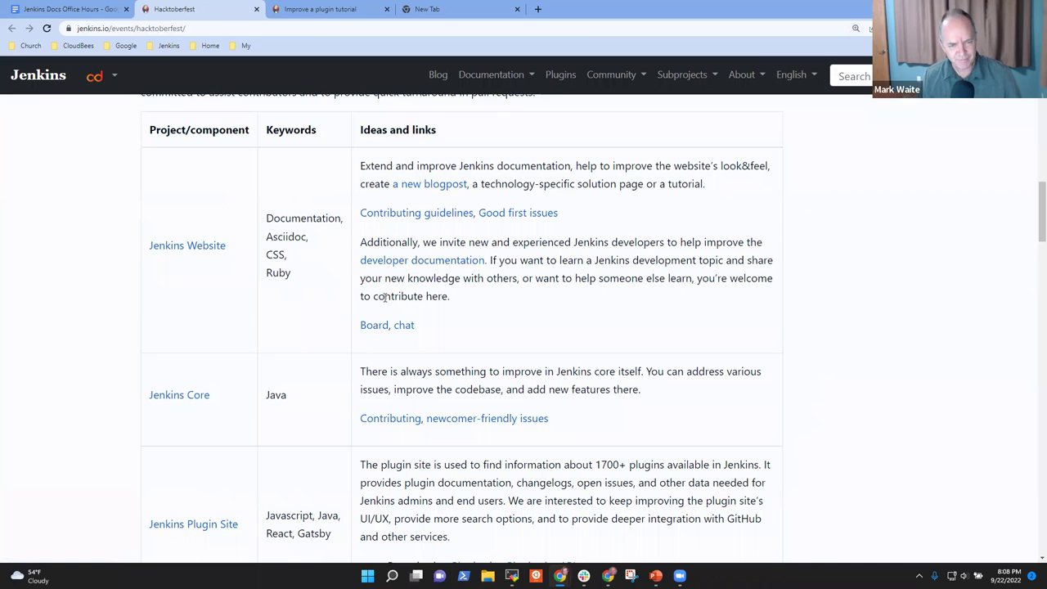
# Scroll through the Featured projects rows, briefly selecting the Jenkinsfile Runner description
pyautogui.scroll(-2, 325, 305)
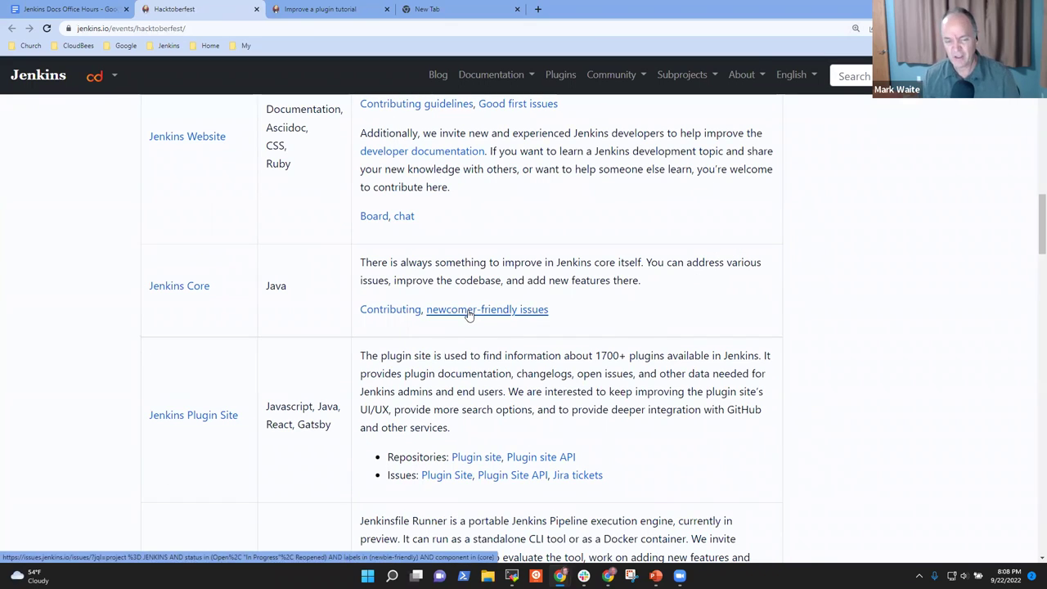
pyautogui.scroll(-2, 498, 411)
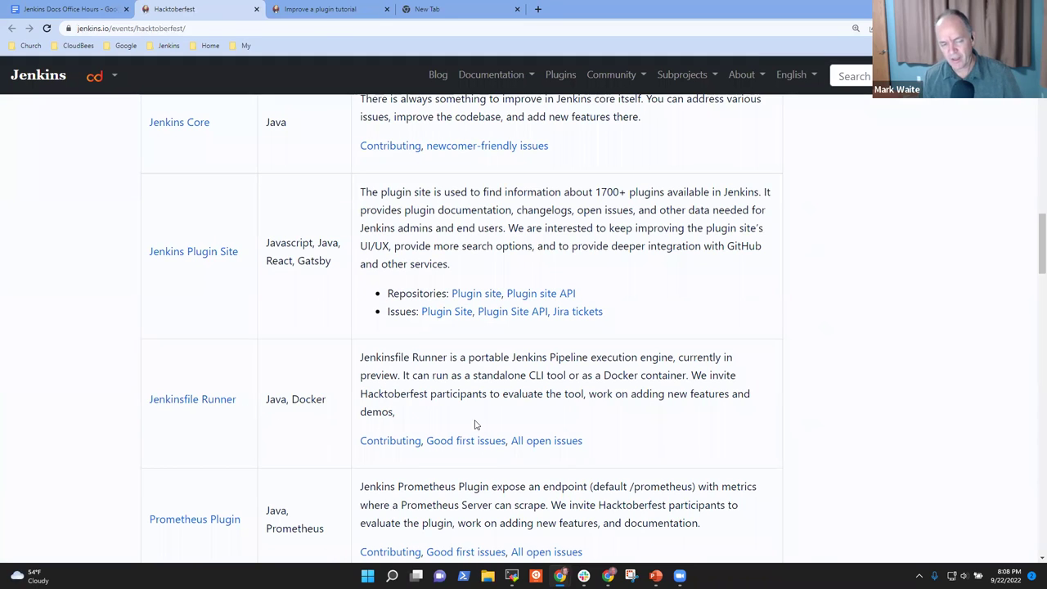
pyautogui.moveTo(433, 414); pyautogui.dragTo(346, 369)
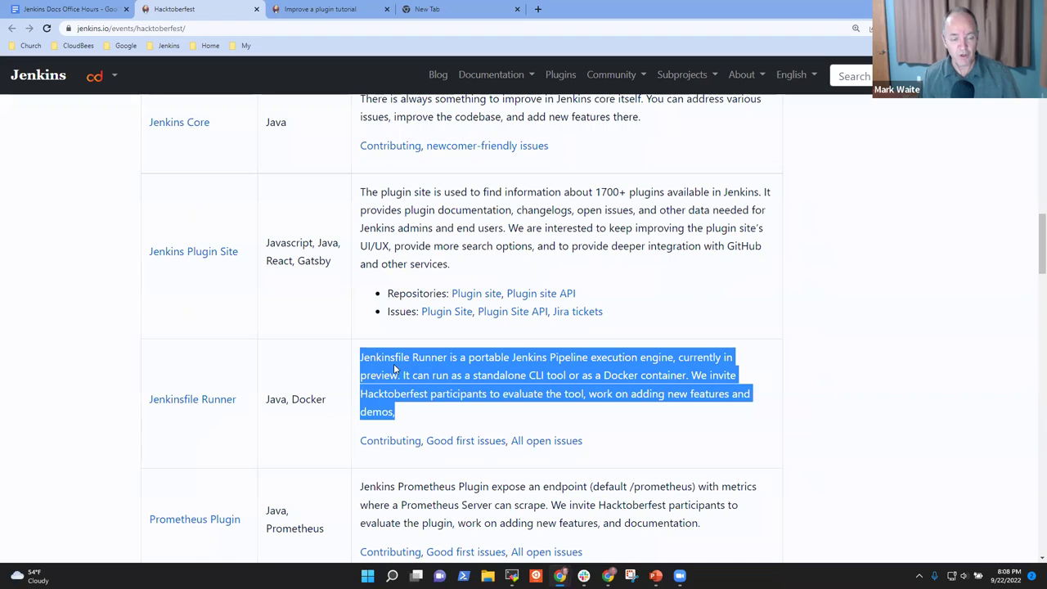
pyautogui.click(427, 393)
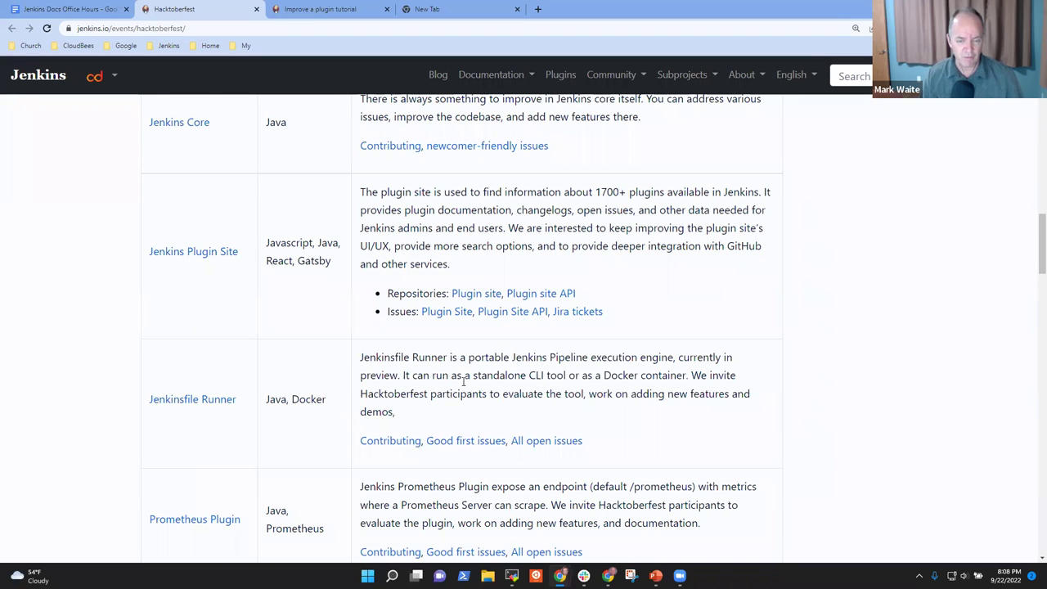
pyautogui.scroll(-2, 466, 379)
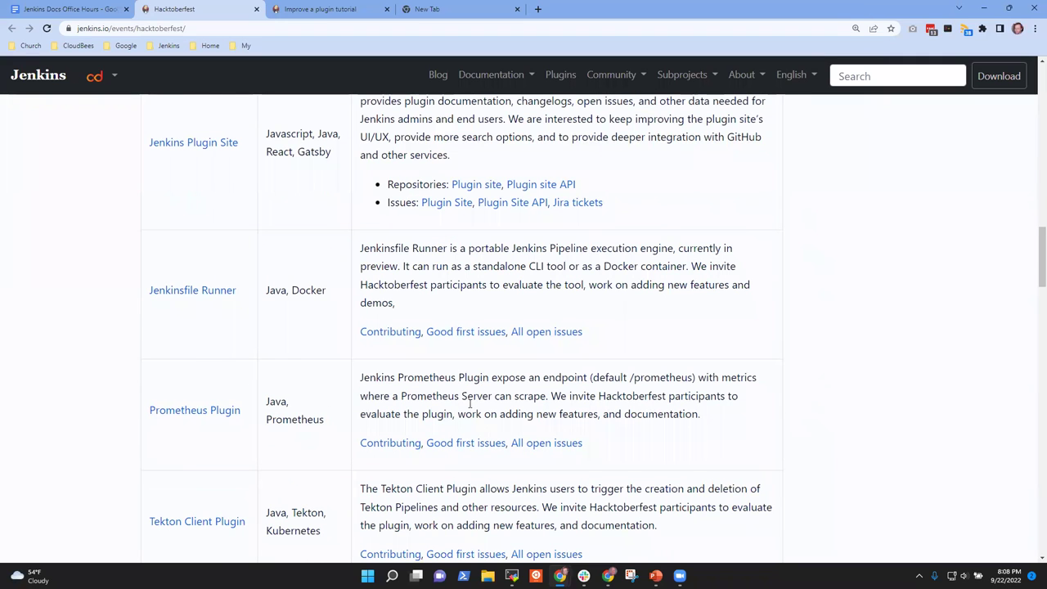
pyautogui.scroll(-2, 416, 409)
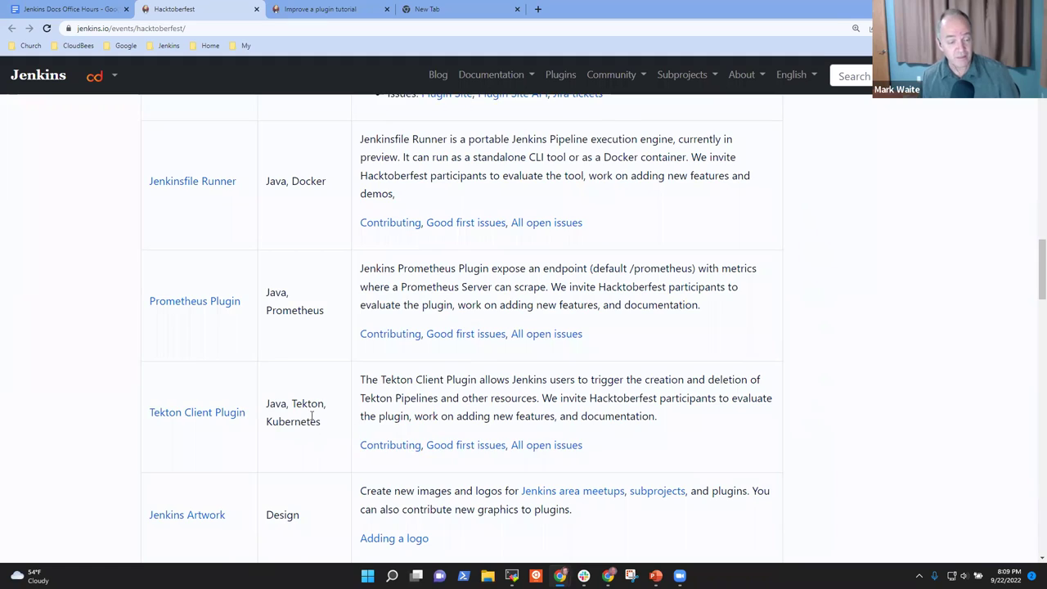
pyautogui.scroll(-4, 360, 384)
pyautogui.scroll(-2, 323, 285)
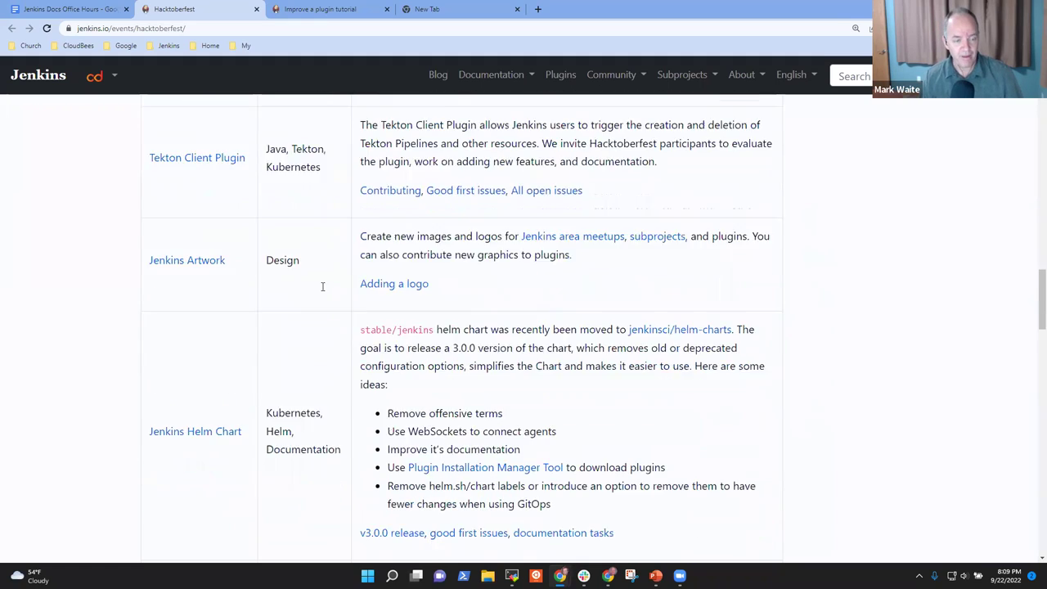
pyautogui.scroll(2, 315, 179)
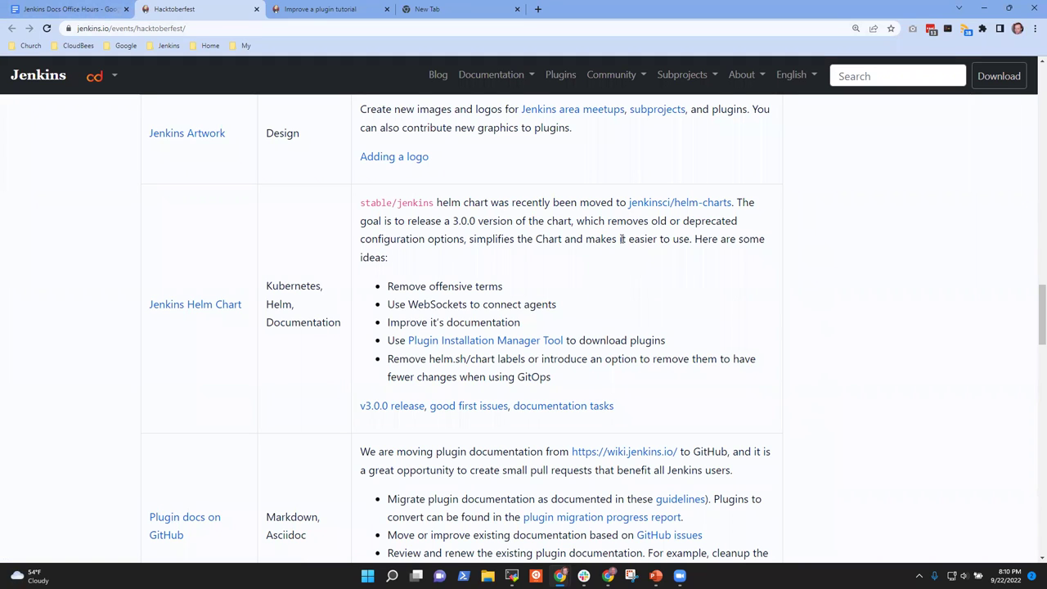
pyautogui.scroll(-2, 647, 271)
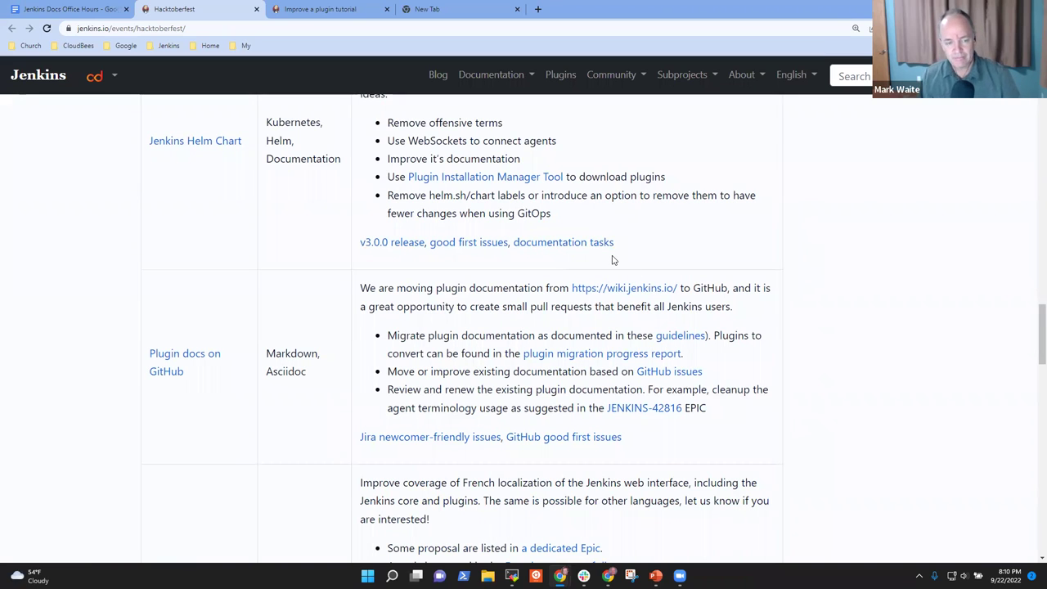
# Back in the notes, step through the Hacktoberfest items down to the migration report line
pyautogui.click(90, 7)
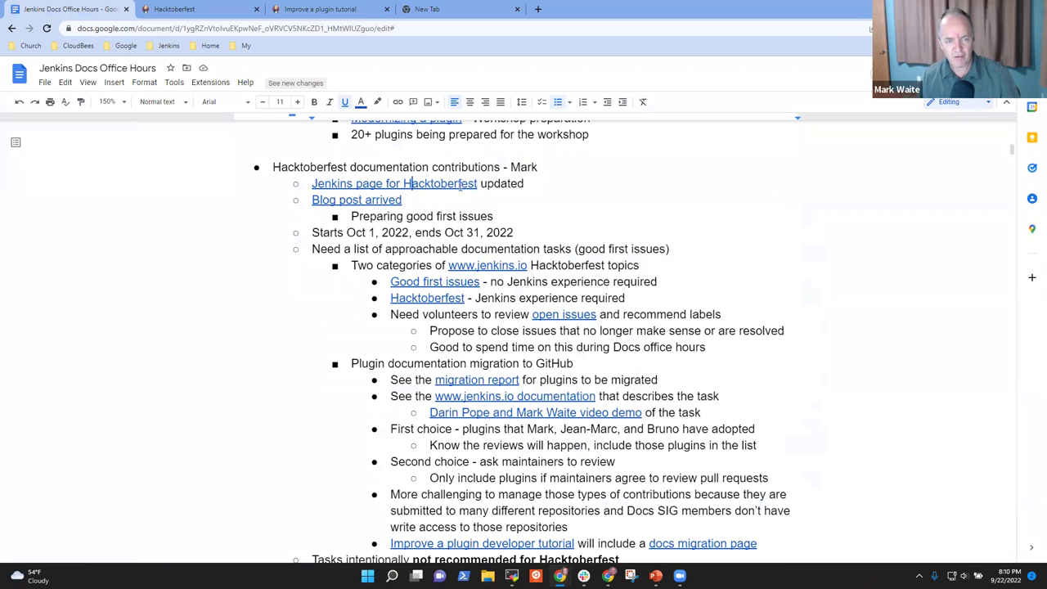
pyautogui.press('Up')
pyautogui.press('Home')
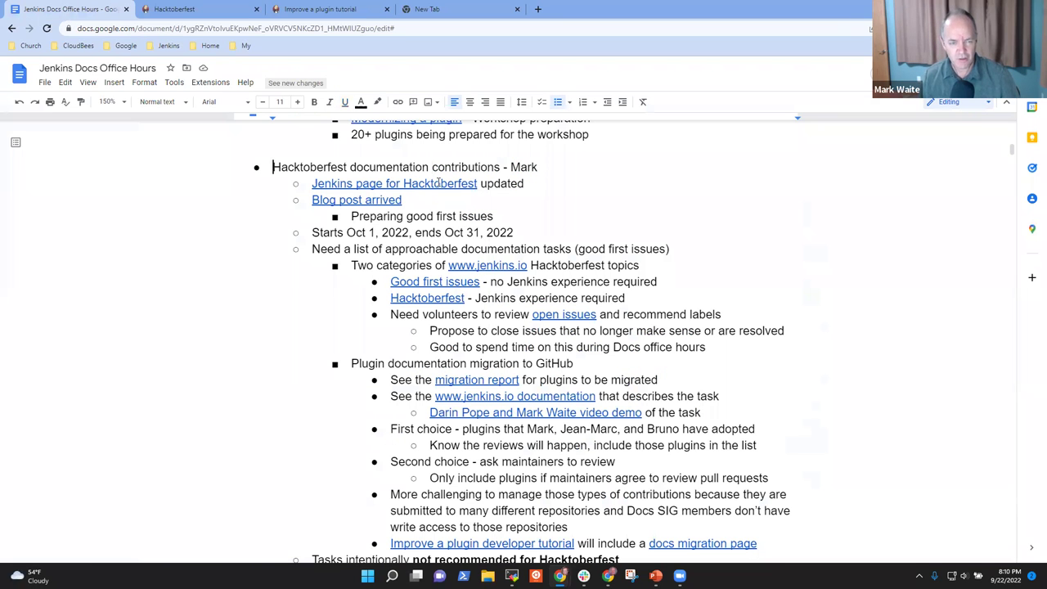
pyautogui.hotkey('shift', 'End')
pyautogui.press('Down')
pyautogui.press('Down')
pyautogui.press('Down')
pyautogui.press('Down')
pyautogui.press('Down')
pyautogui.press('Down')
pyautogui.press('Down')
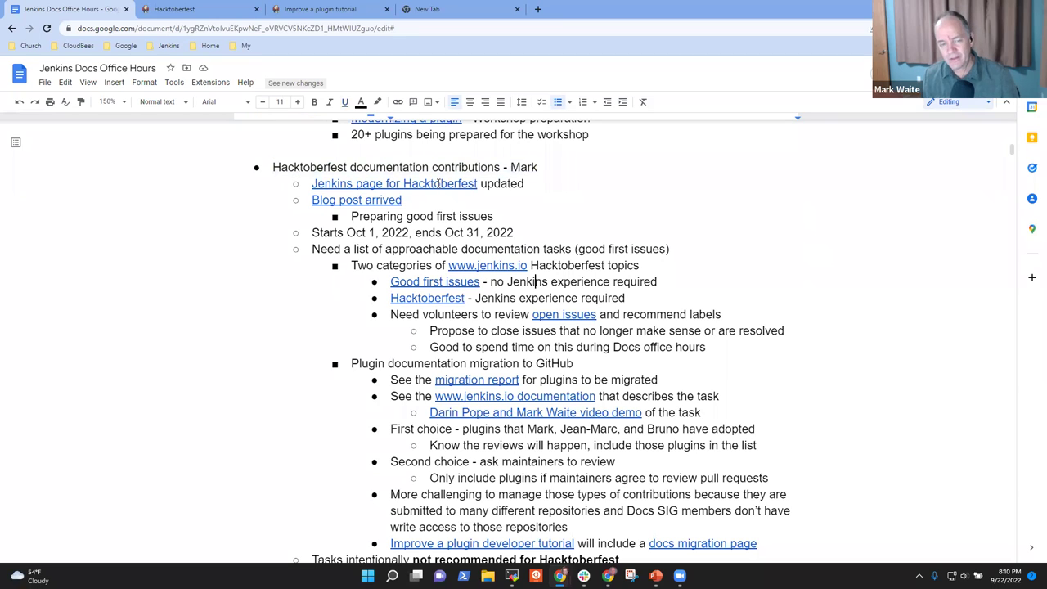
pyautogui.press('Up')
pyautogui.press('Home')
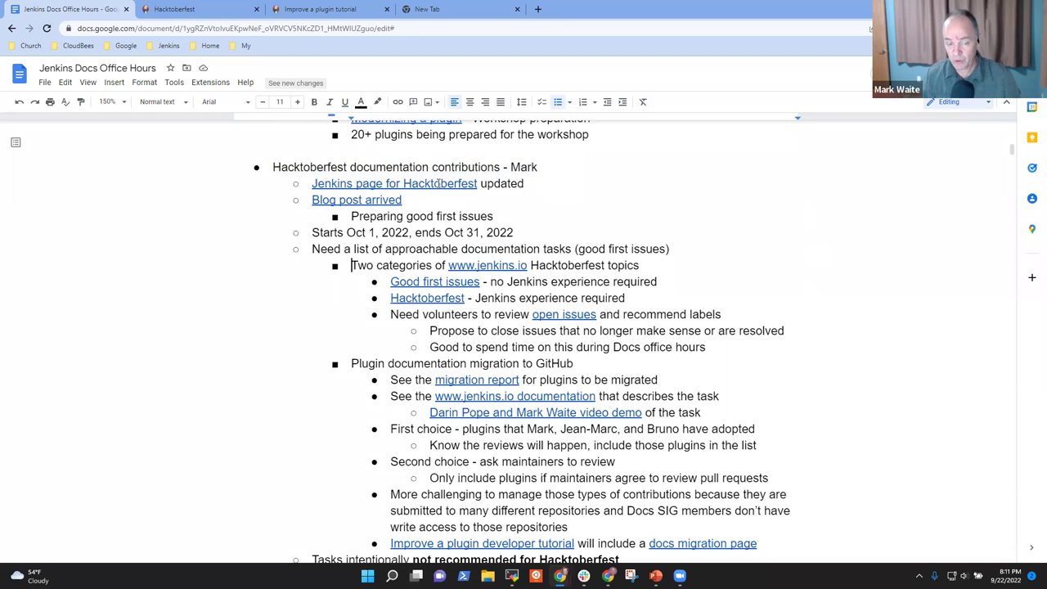
pyautogui.press('Down')
pyautogui.press('Down')
pyautogui.press('Down')
pyautogui.press('Down')
pyautogui.press('Down')
pyautogui.press('Down')
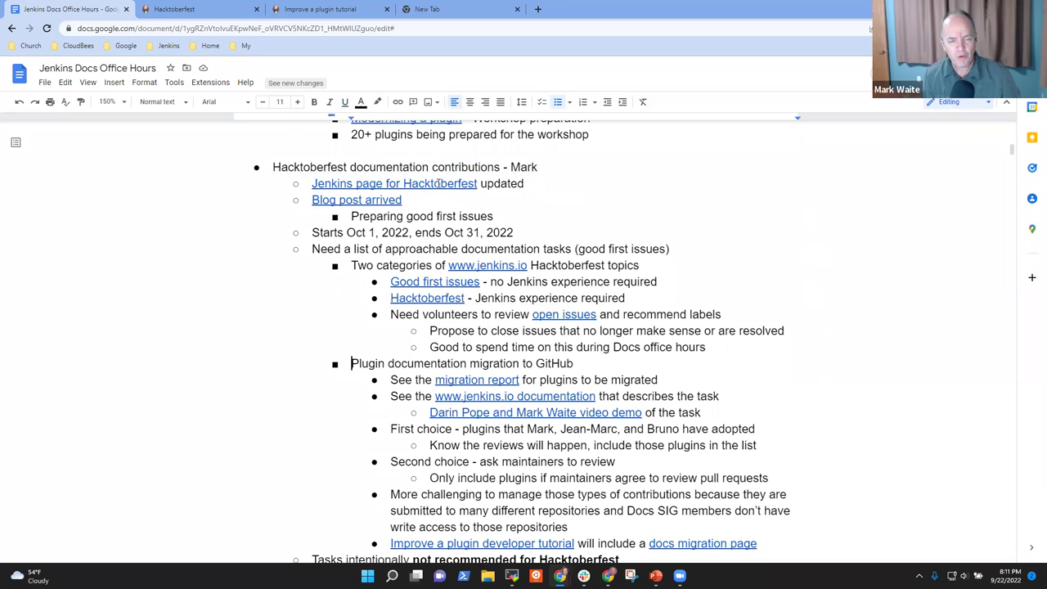
pyautogui.press('Down')
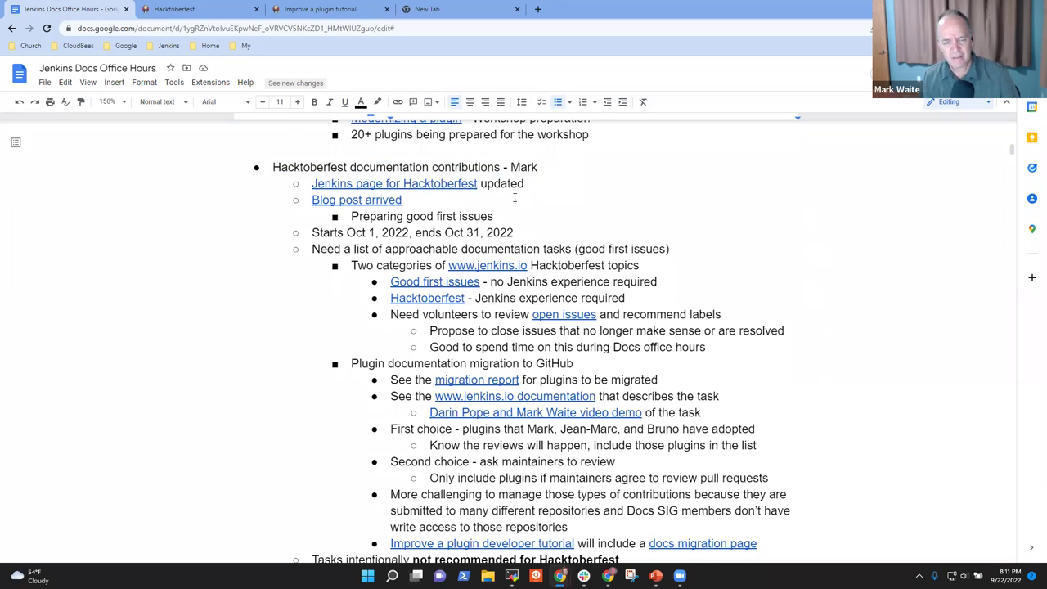
# Open the 'worksheet sorted by various attributes' link in a new tab from its preview
pyautogui.scroll(-2, 789, 375)
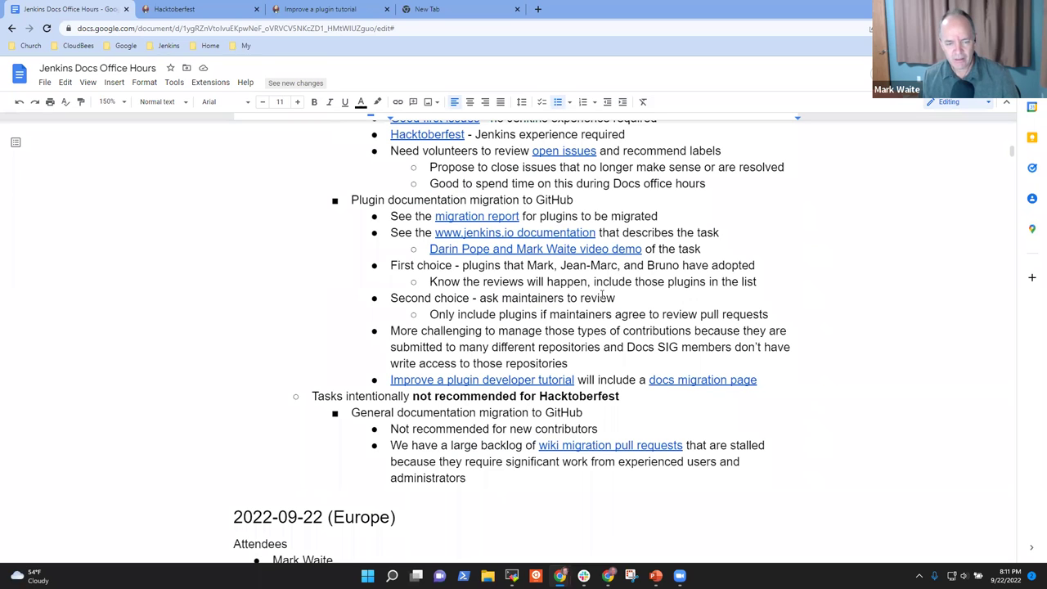
pyautogui.scroll(-8, 619, 303)
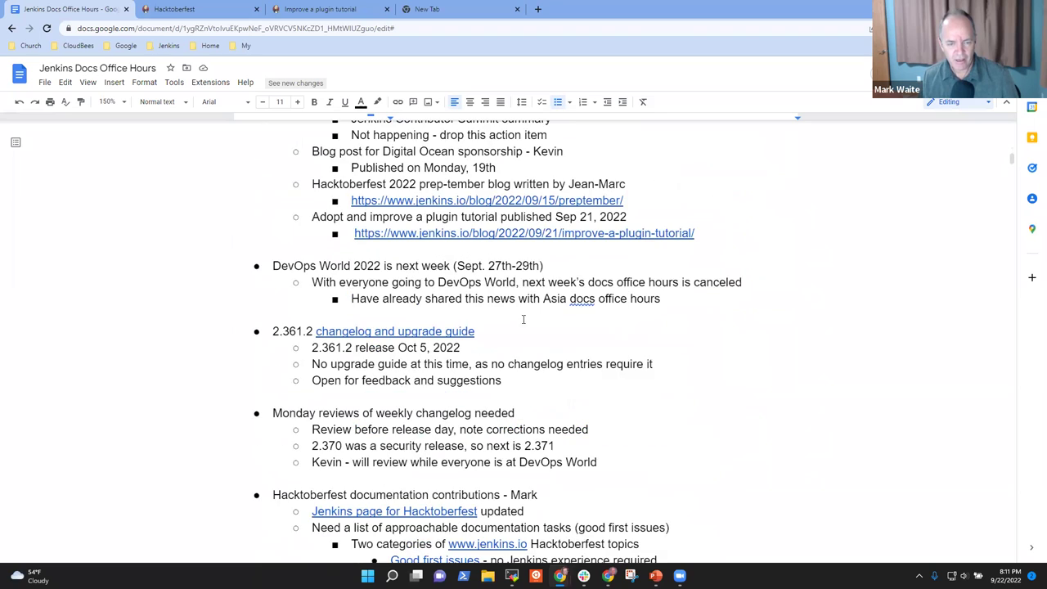
pyautogui.scroll(-5, 531, 330)
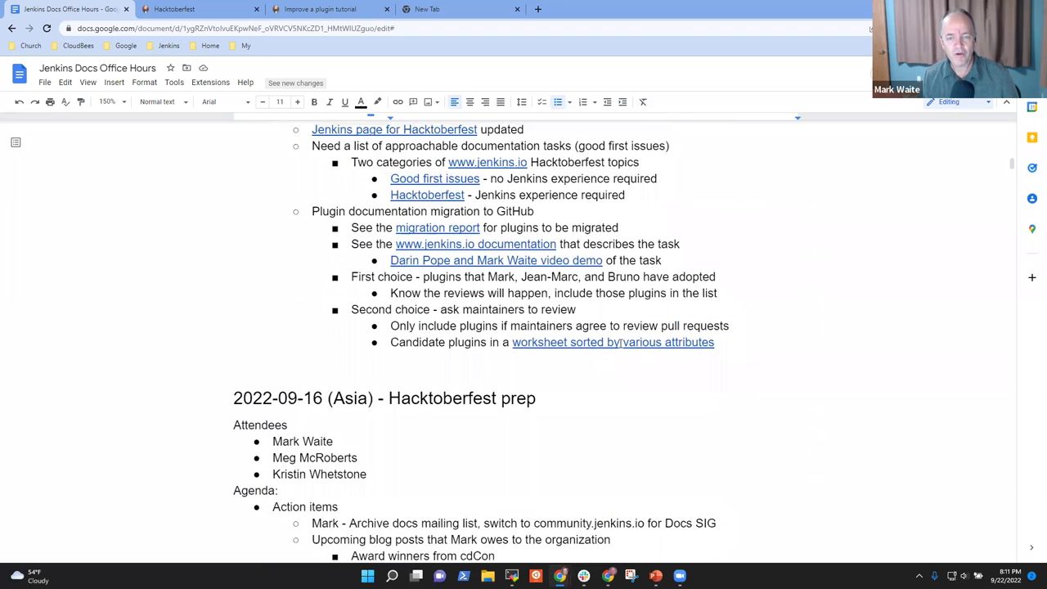
pyautogui.click(620, 342)
pyautogui.click(578, 361)
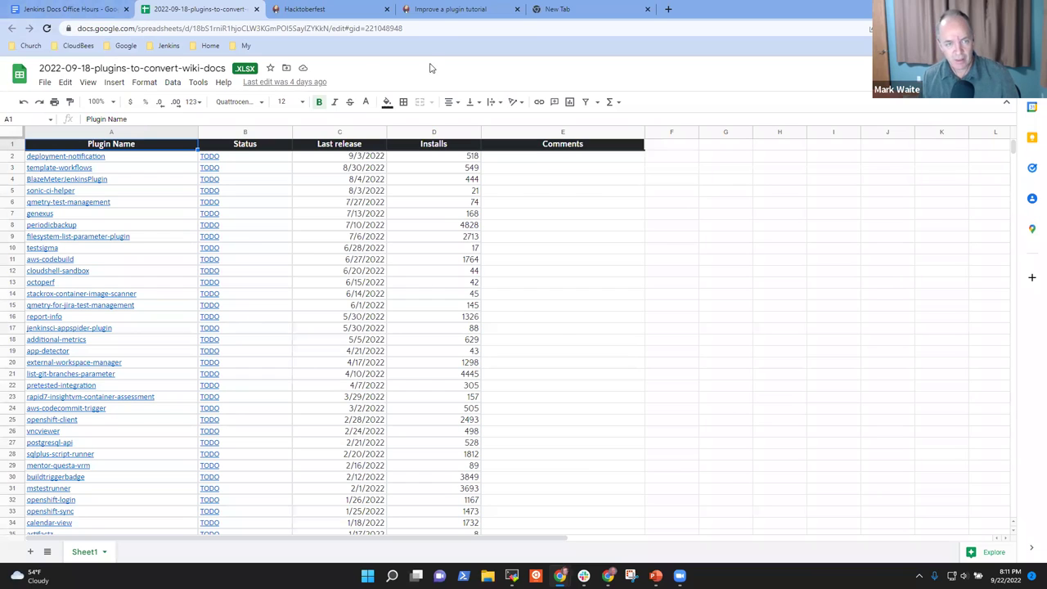
pyautogui.click(364, 159)
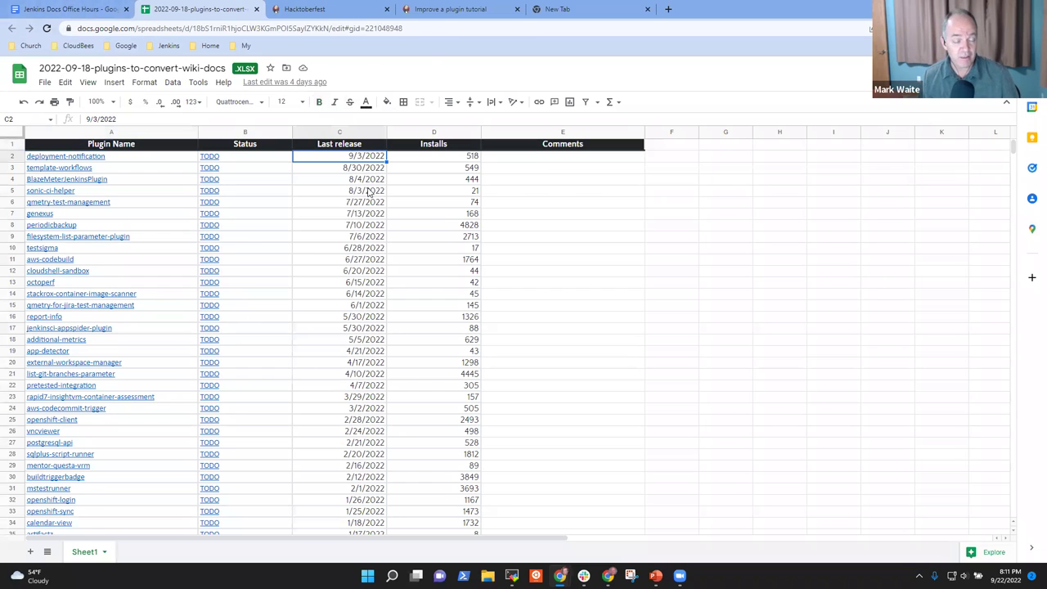
pyautogui.press('Left')
pyautogui.press('Left')
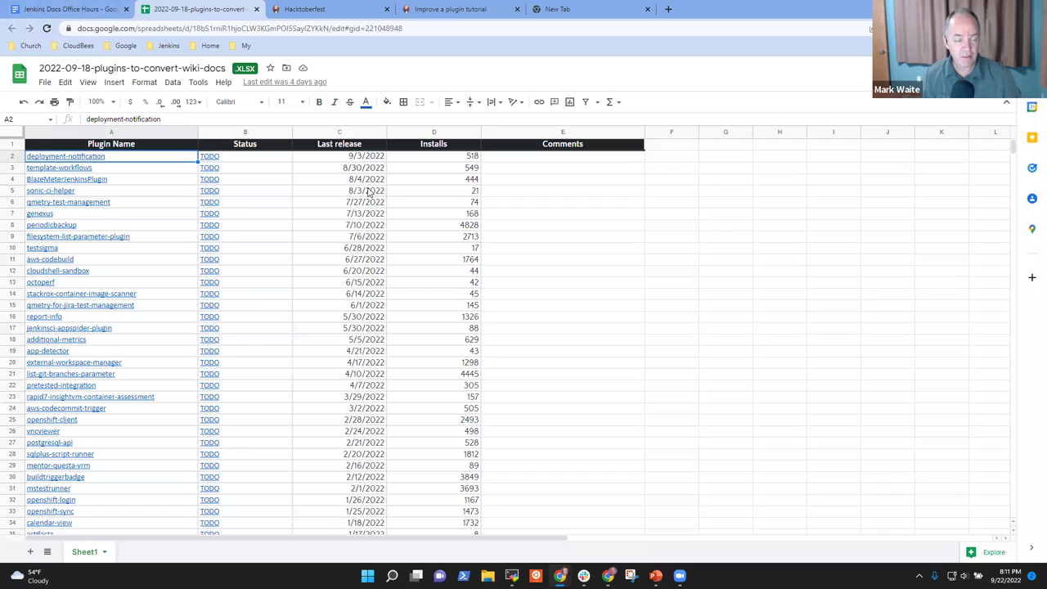
pyautogui.press('Down')
pyautogui.press('Down')
pyautogui.press('Down')
pyautogui.press('Down')
pyautogui.press('Down')
pyautogui.press('Down')
pyautogui.press('Down')
pyautogui.press('Down')
pyautogui.press('Down')
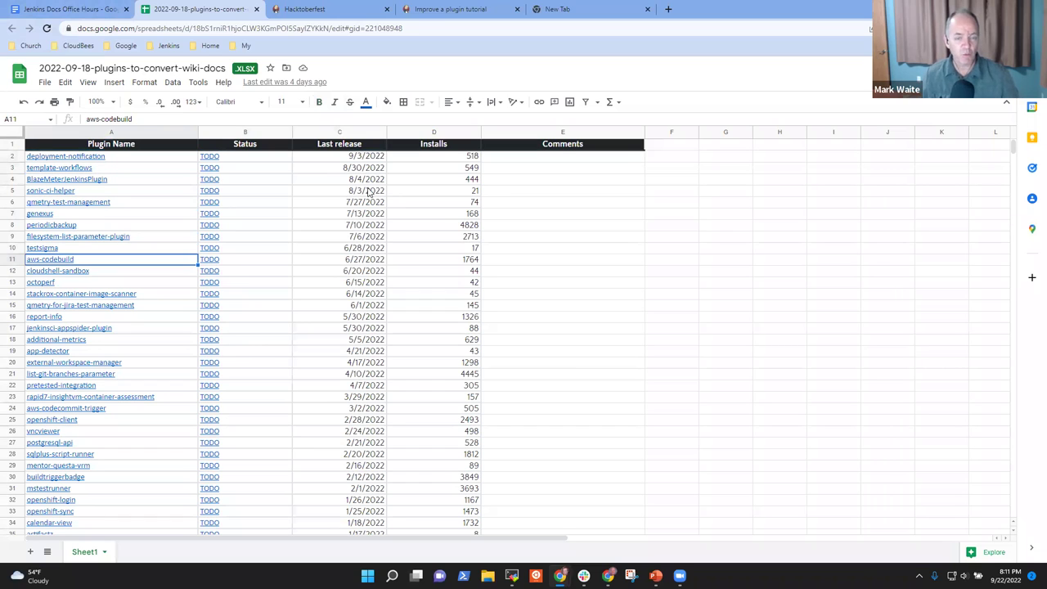
pyautogui.press('Down')
pyautogui.press('Down')
pyautogui.press('Up')
pyautogui.press('Up')
pyautogui.press('Up')
pyautogui.press('Up')
pyautogui.press('Up')
pyautogui.press('Up')
pyautogui.press('Up')
pyautogui.press('Up')
pyautogui.press('Up')
pyautogui.press('Up')
pyautogui.press('Up')
pyautogui.press('Right')
pyautogui.press('Right')
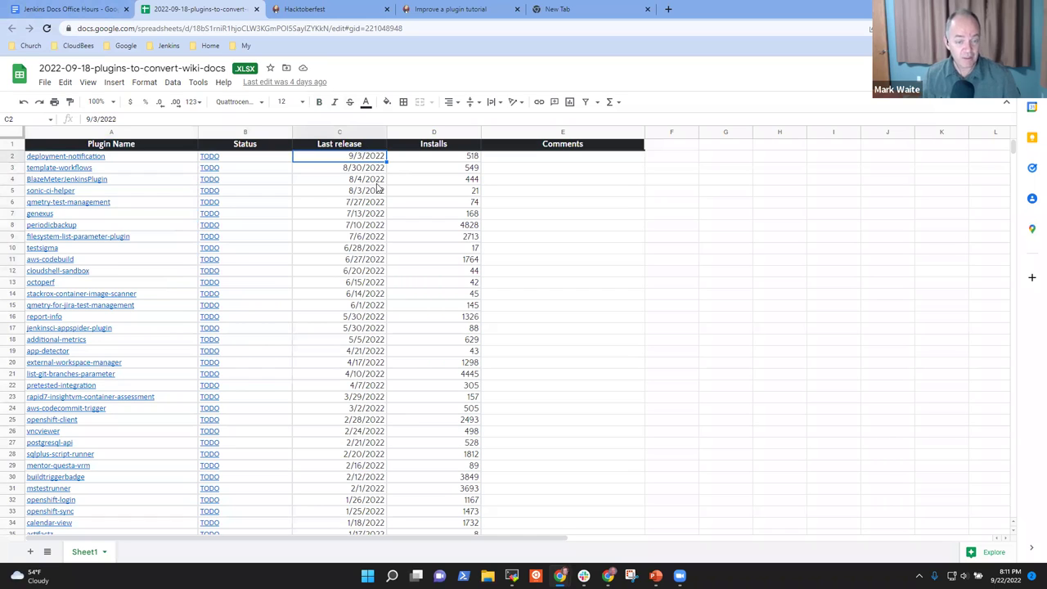
pyautogui.press('Down')
pyautogui.press('Down')
pyautogui.press('Down')
pyautogui.press('Down')
pyautogui.press('Down')
pyautogui.press('Down')
pyautogui.press('Down')
pyautogui.press('Down')
pyautogui.press('Down')
pyautogui.press('Down')
pyautogui.press('Down')
pyautogui.press('Down')
pyautogui.press('Down')
pyautogui.press('Down')
pyautogui.press('Down')
pyautogui.press('Down')
pyautogui.press('Down')
pyautogui.press('Down')
pyautogui.press('Down')
pyautogui.press('Down')
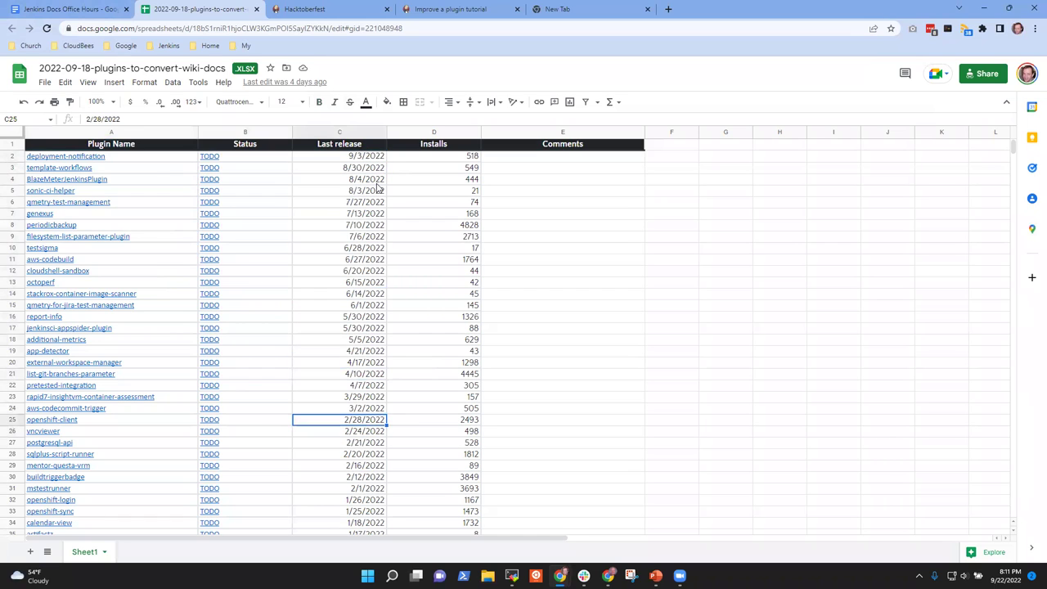
pyautogui.press('Down')
pyautogui.press('Down')
pyautogui.press('Down')
pyautogui.press('Down')
pyautogui.press('Down')
pyautogui.press('Down')
pyautogui.press('Down')
pyautogui.press('Down')
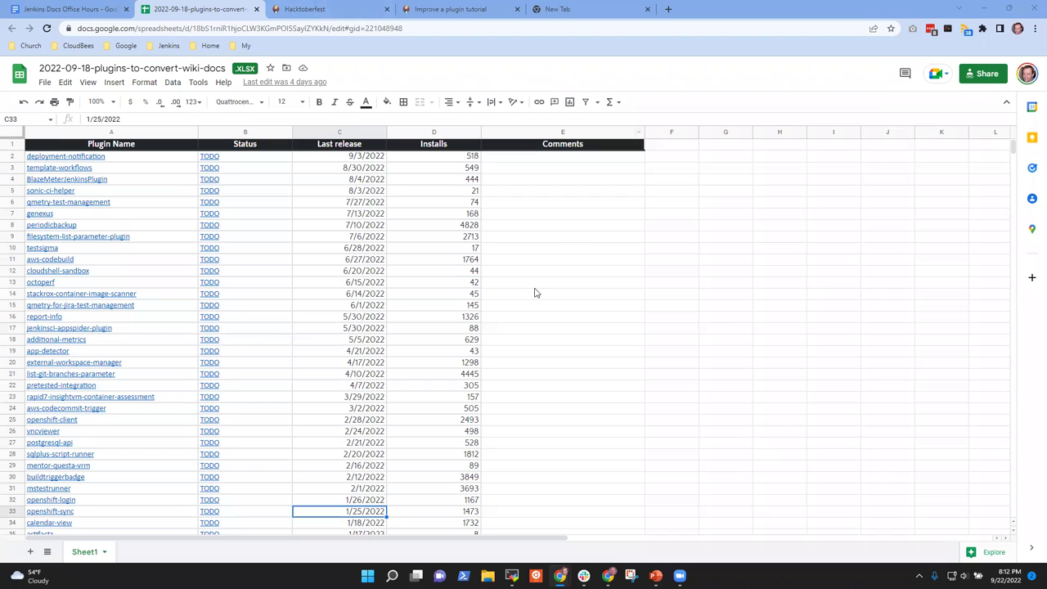
pyautogui.click(572, 293)
pyautogui.press('Left')
pyautogui.press('Left')
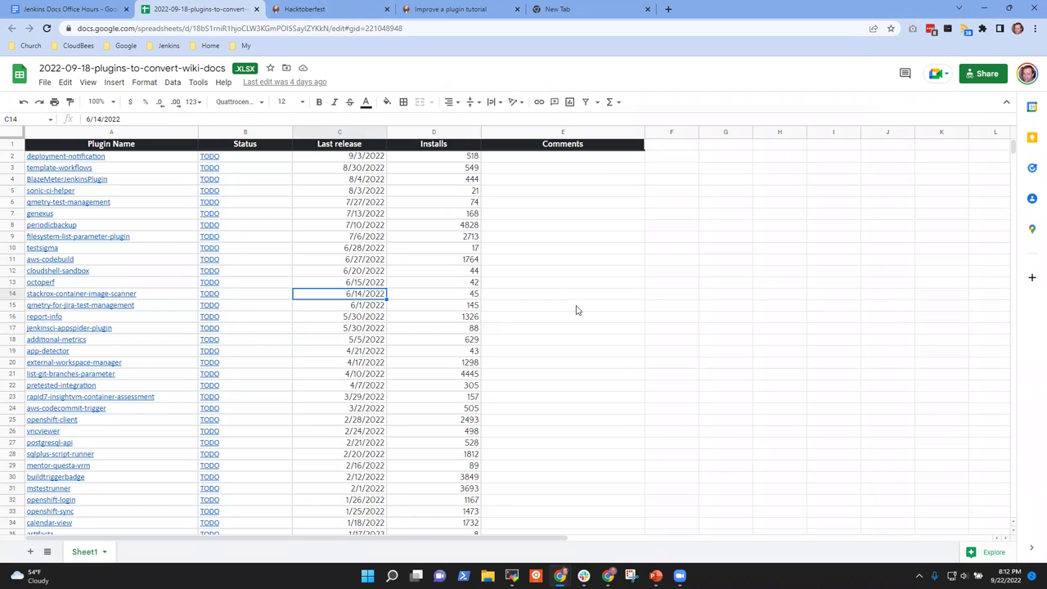
pyautogui.press('Right')
pyautogui.press('Up')
pyautogui.press('Up')
pyautogui.press('Up')
pyautogui.press('Up')
pyautogui.press('Up')
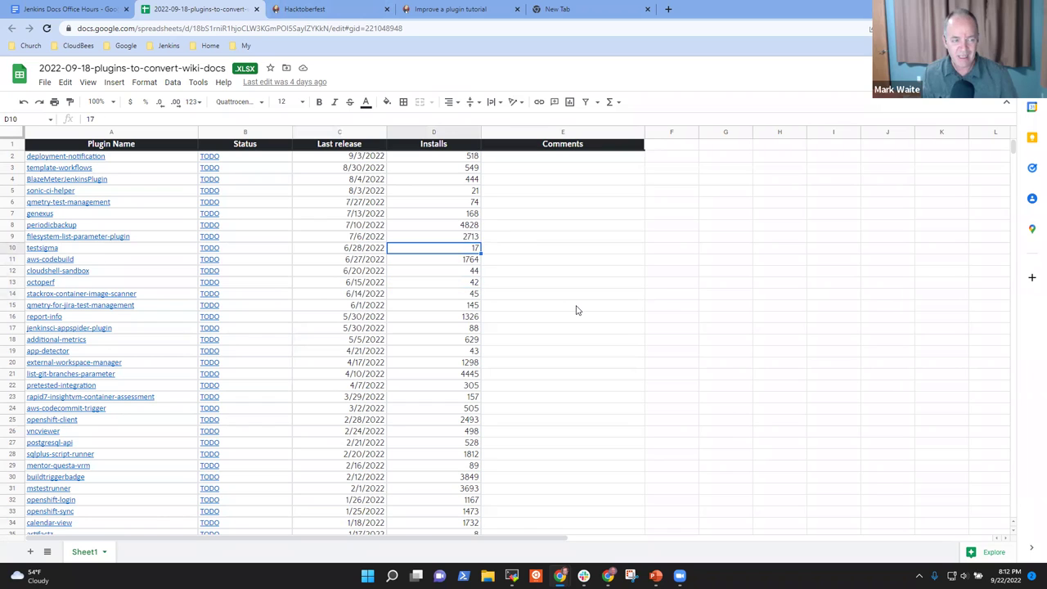
pyautogui.press('Up')
pyautogui.press('Up')
pyautogui.press('Up')
pyautogui.press('Up')
pyautogui.press('Up')
pyautogui.press('Up')
pyautogui.press('Up')
pyautogui.press('Left')
pyautogui.press('Left')
pyautogui.press('Left')
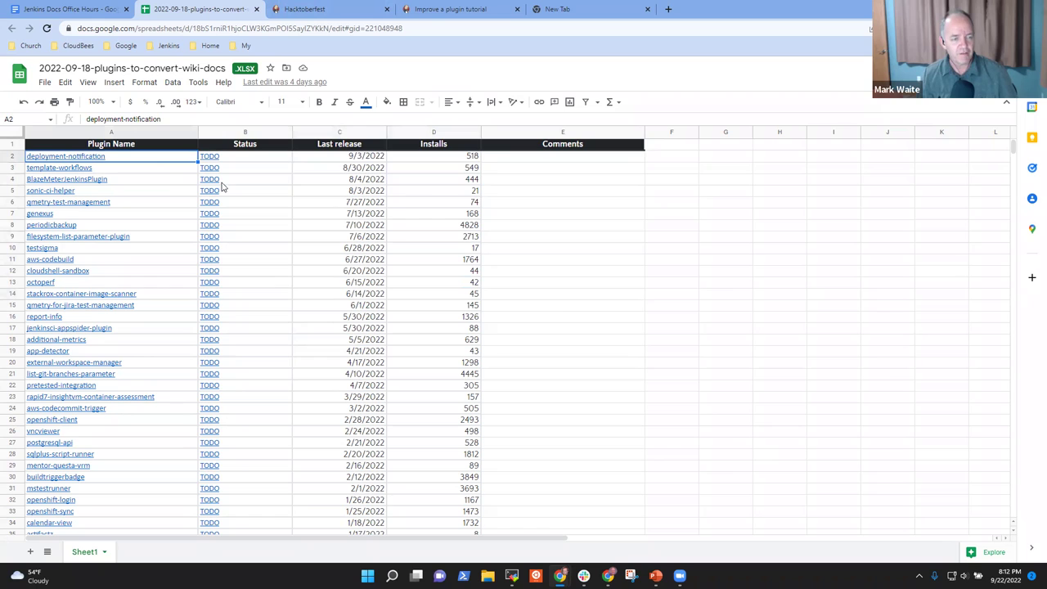
pyautogui.click(542, 158)
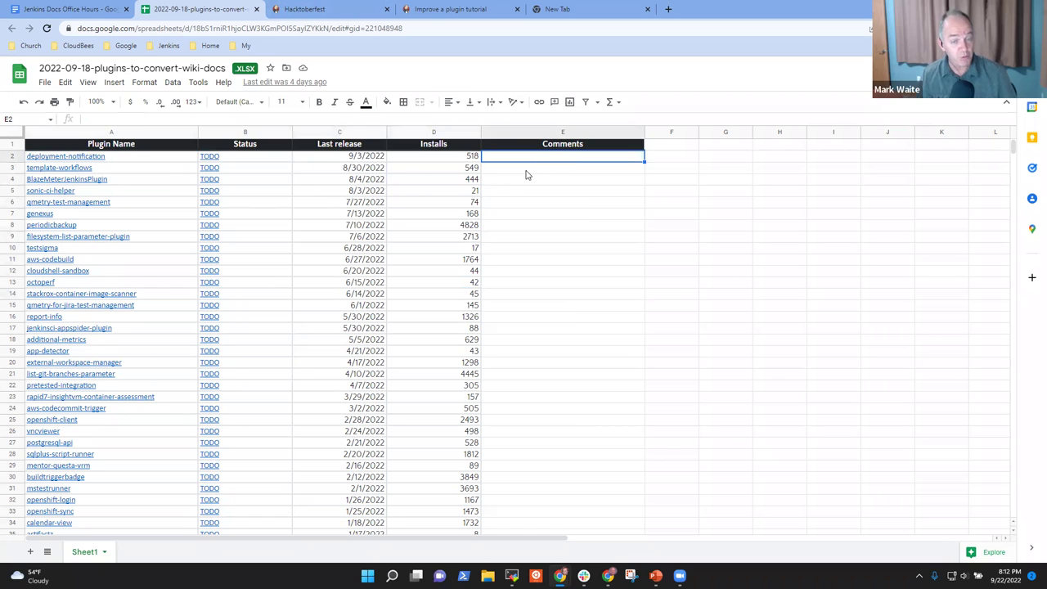
pyautogui.press('Left')
pyautogui.press('Left')
pyautogui.press('Left')
pyautogui.press('Left')
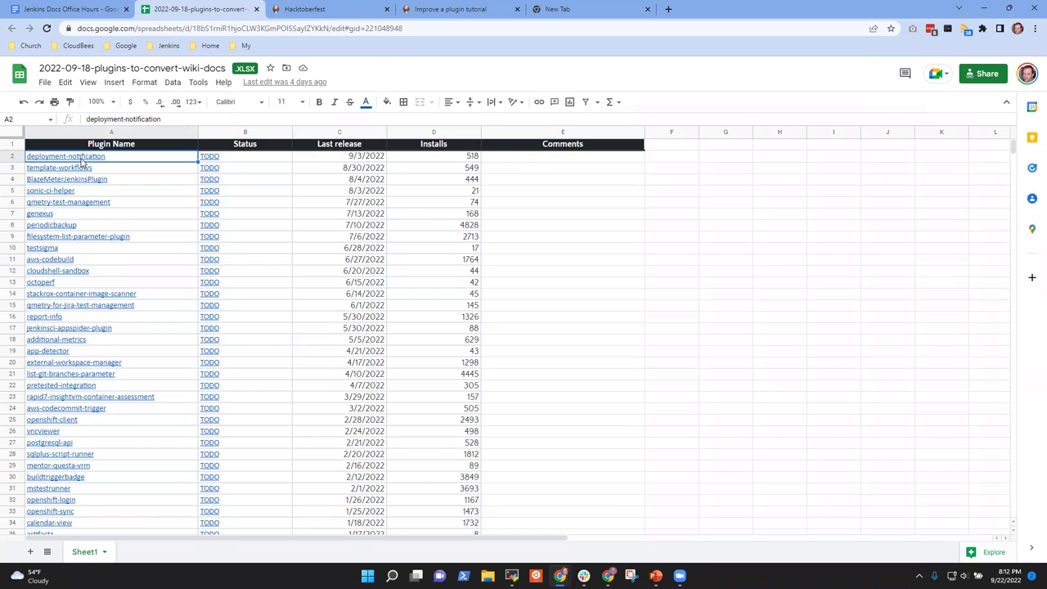
# Open the deployment-notification plugin page, view its adopt-this-plugin label listing, then go back
pyautogui.moveTo(83, 160)
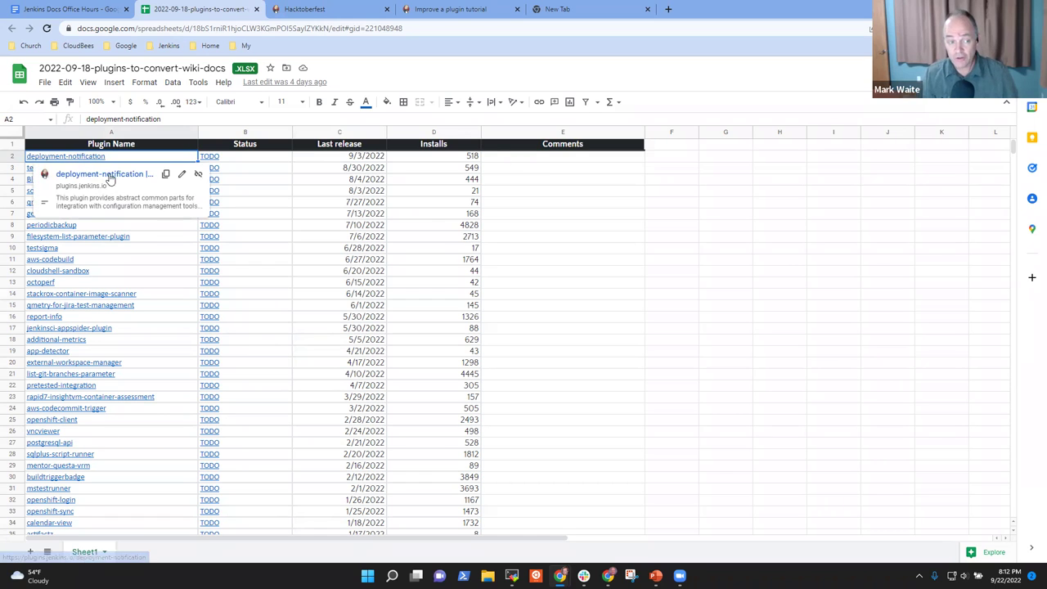
pyautogui.click(109, 175)
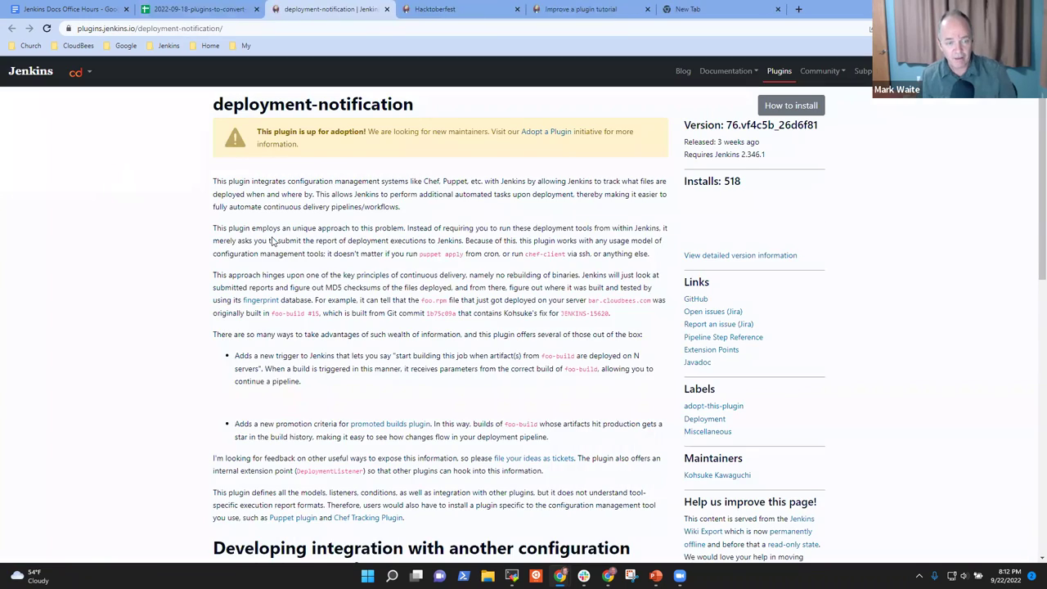
pyautogui.scroll(-5, 304, 268)
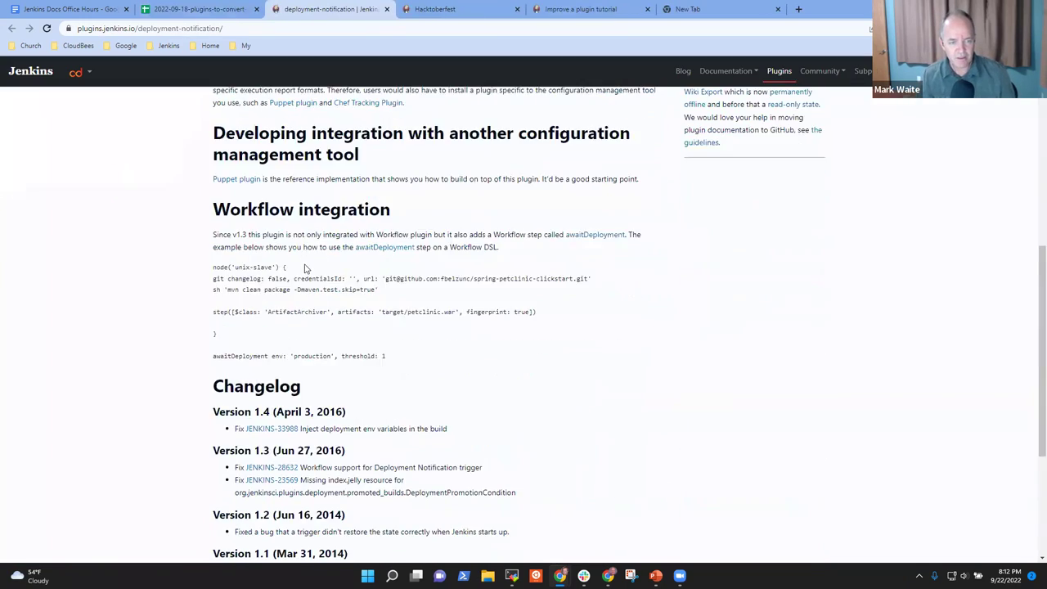
pyautogui.scroll(-3, 311, 270)
pyautogui.scroll(7, 319, 272)
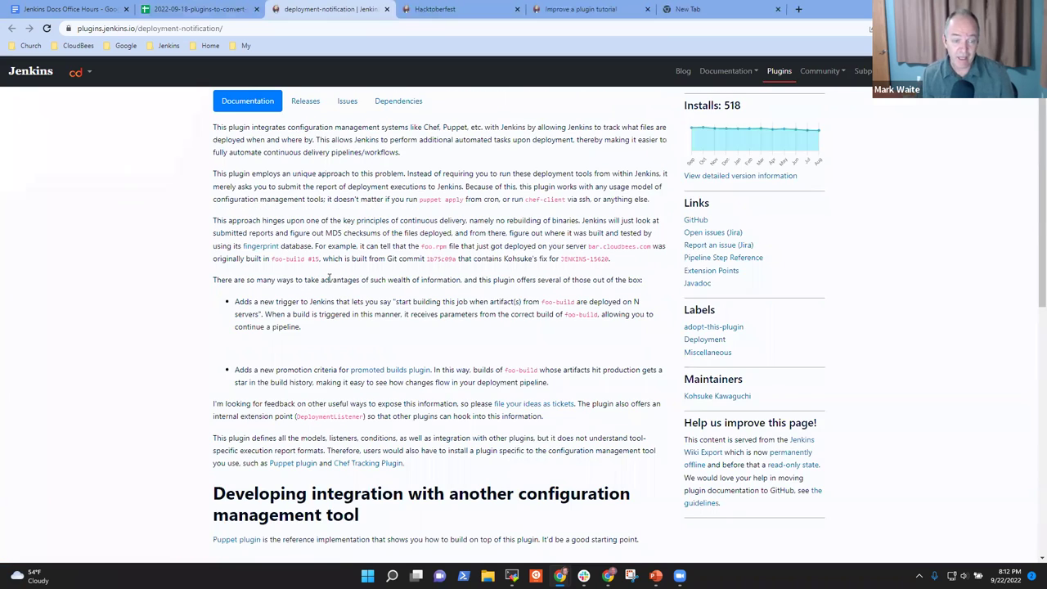
pyautogui.scroll(1, 310, 270)
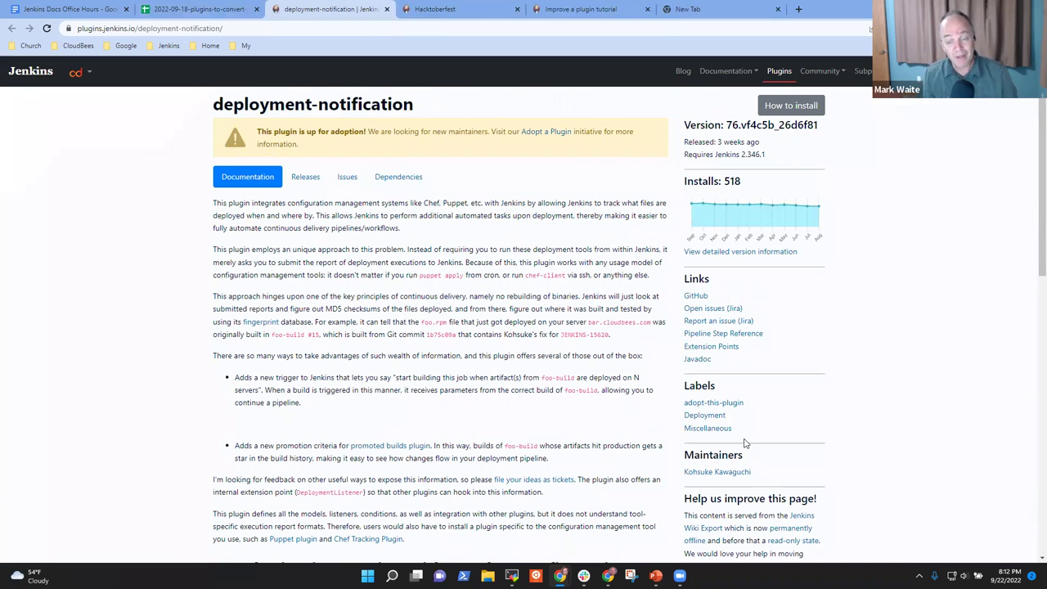
pyautogui.click(708, 402)
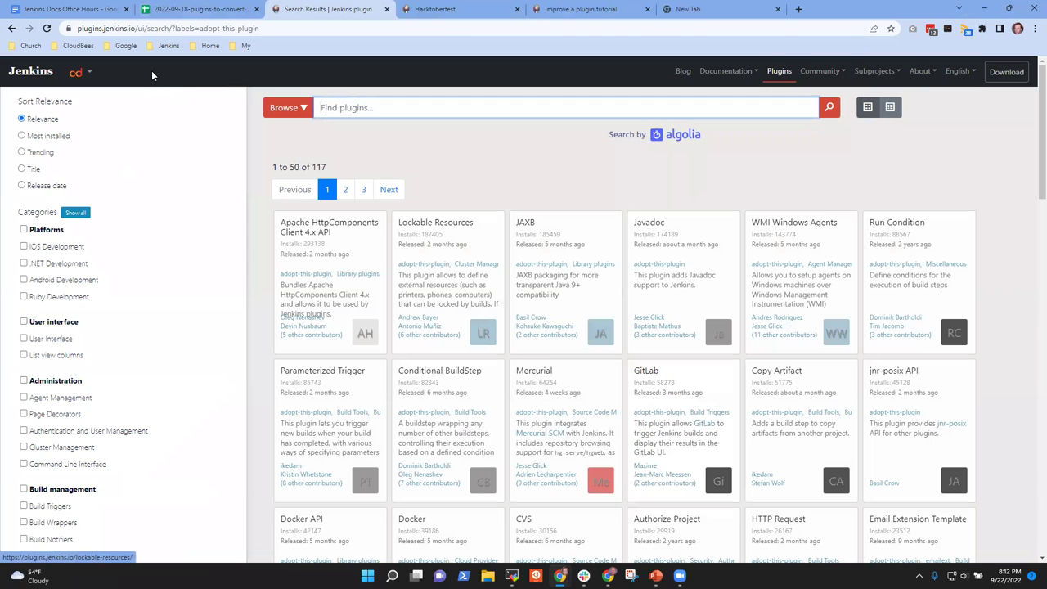
pyautogui.click(11, 28)
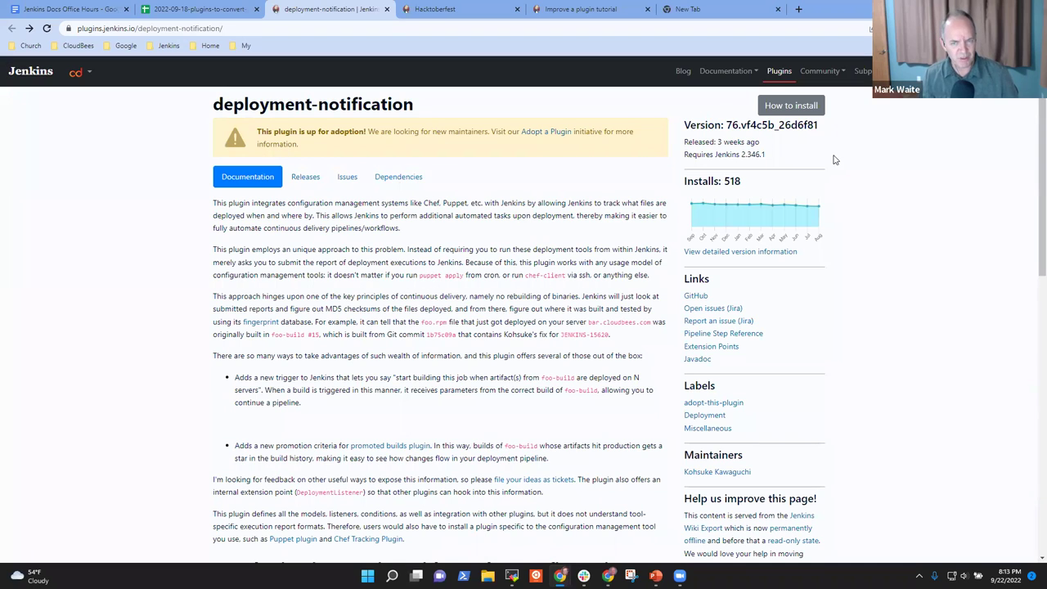
# Open the plugin's GitHub repository from the Links panel and look over it
pyautogui.click(695, 296)
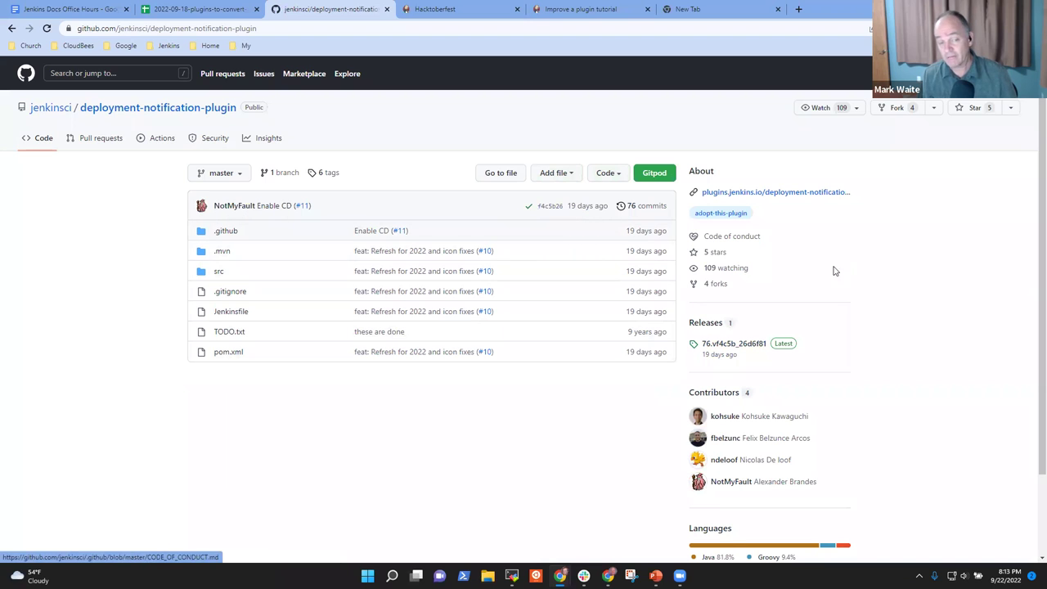
pyautogui.scroll(-2, 302, 379)
pyautogui.scroll(2, 278, 311)
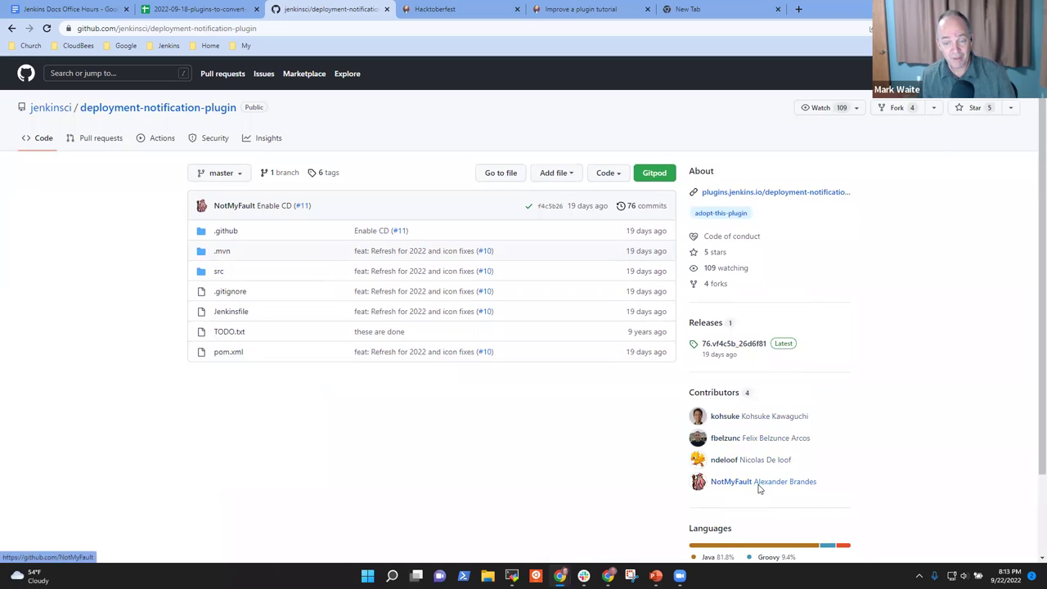
pyautogui.moveTo(828, 484); pyautogui.dragTo(683, 491)
pyautogui.click(344, 500)
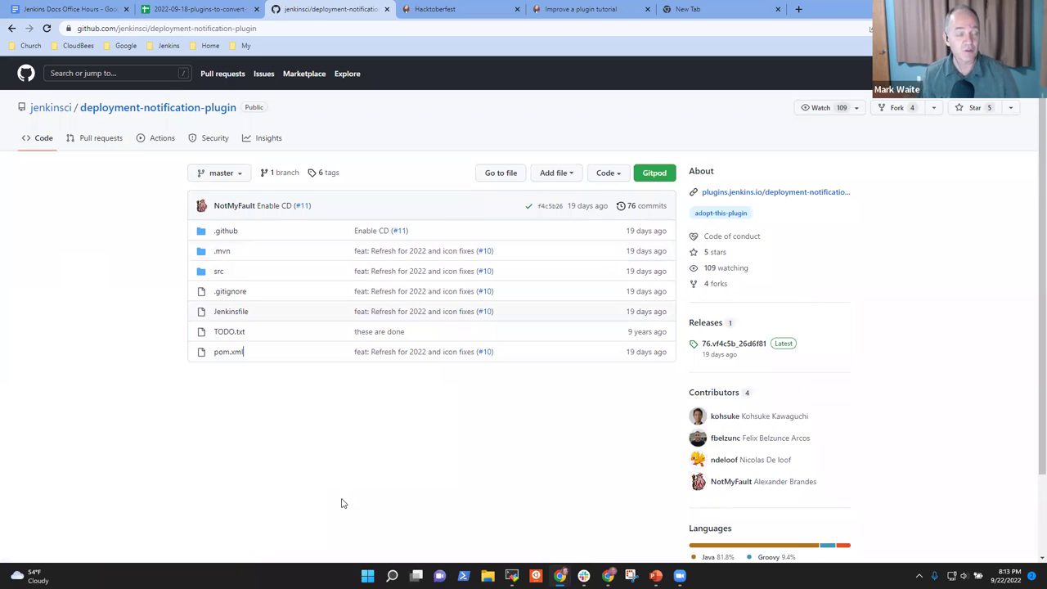
# Select the Candidate plugins worksheet line and move to the 2022-09-23 documentation migration section
pyautogui.click(70, 9)
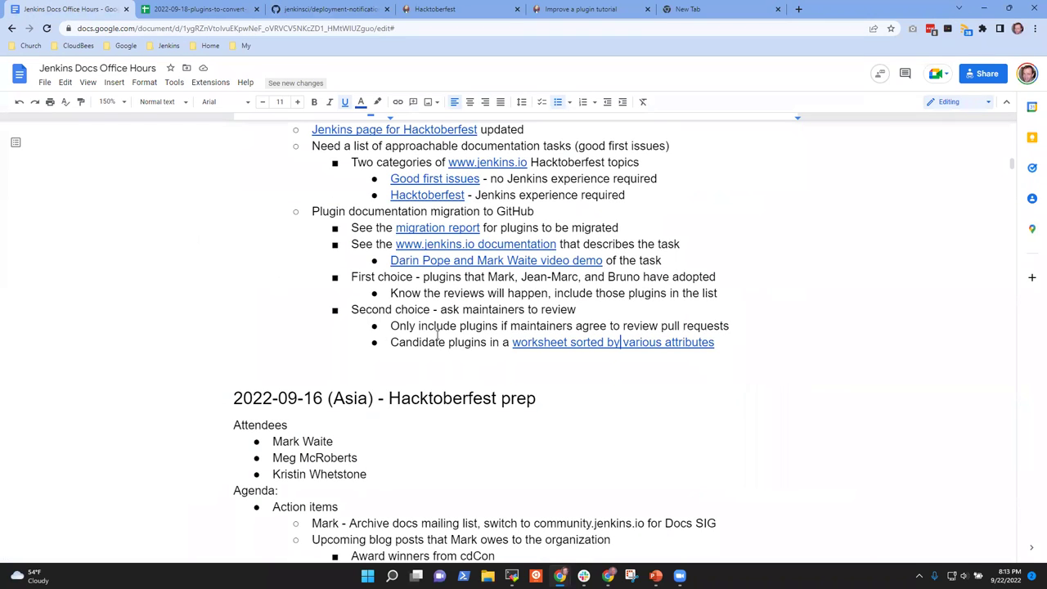
pyautogui.click(442, 309)
pyautogui.hotkey('shift', 'End')
pyautogui.hotkey('ctrl', 'c')
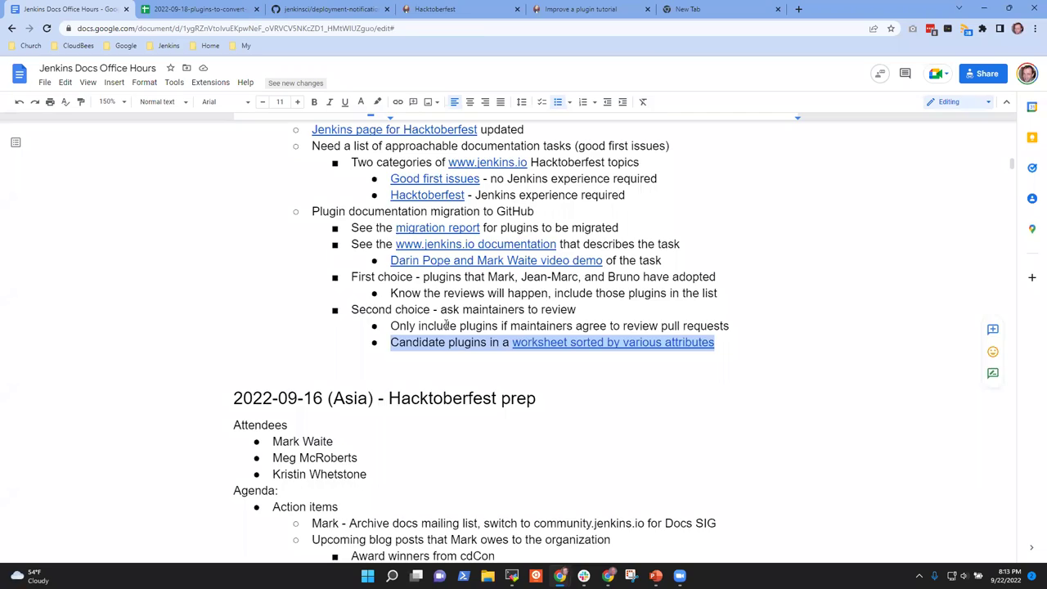
pyautogui.hotkey('ctrl', 'Home')
pyautogui.press('pagedown')
pyautogui.press('pagedown')
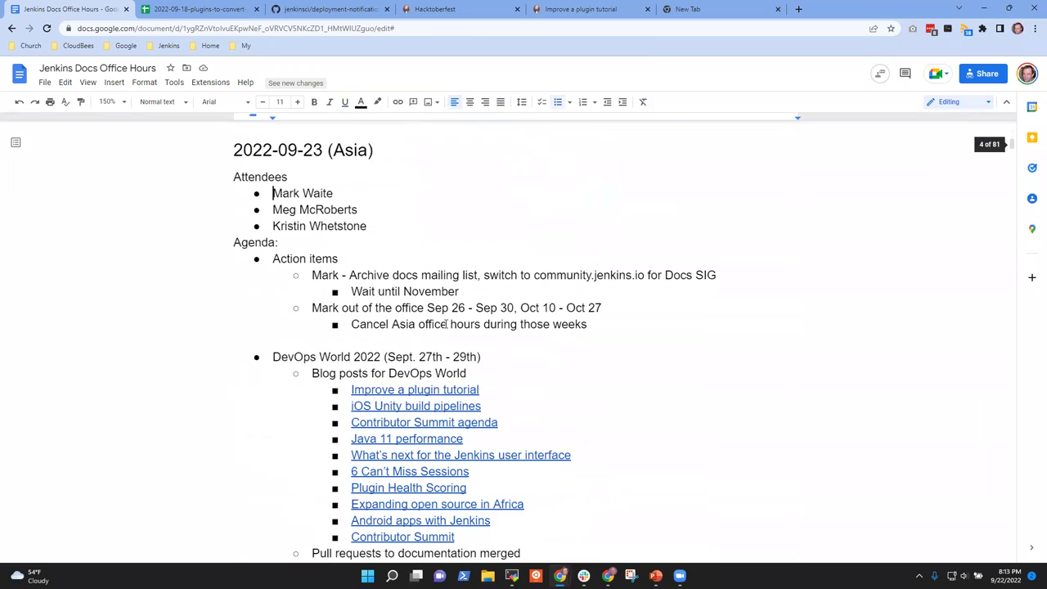
pyautogui.press('Down')
pyautogui.press('Down')
pyautogui.press('Down')
pyautogui.press('Down')
pyautogui.press('Down')
pyautogui.press('Down')
pyautogui.press('Down')
pyautogui.press('Down')
pyautogui.press('Down')
pyautogui.press('Down')
pyautogui.press('Down')
pyautogui.press('Down')
pyautogui.press('Down')
pyautogui.press('Down')
pyautogui.press('Down')
pyautogui.press('Down')
pyautogui.press('Down')
pyautogui.press('Down')
pyautogui.press('Down')
pyautogui.press('Down')
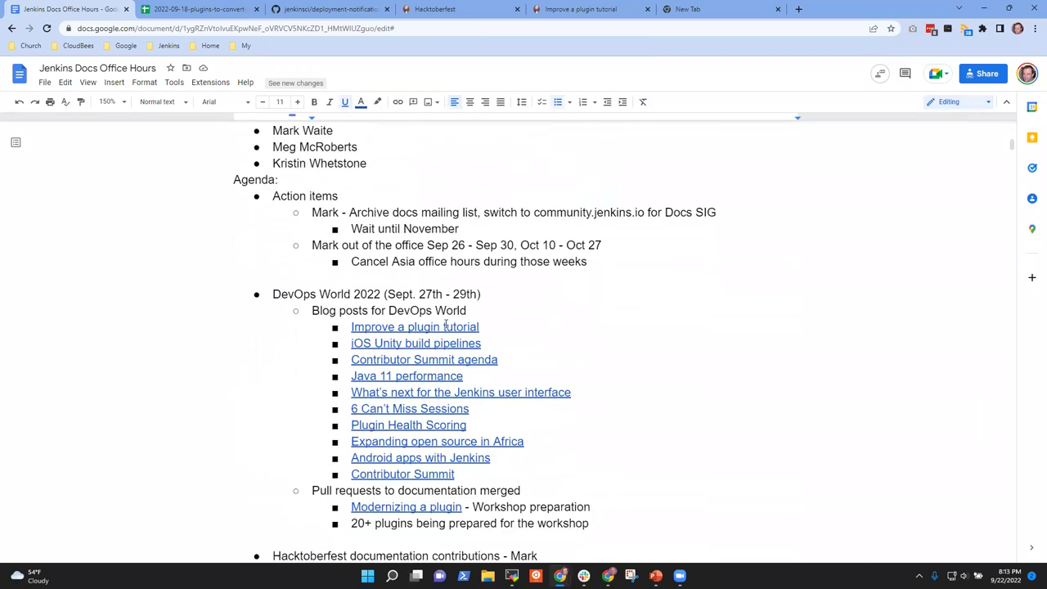
pyautogui.press('Down')
pyautogui.press('Down')
pyautogui.press('Down')
pyautogui.press('Down')
pyautogui.press('Down')
pyautogui.press('Down')
pyautogui.press('Down')
pyautogui.press('Down')
pyautogui.press('Down')
pyautogui.press('Down')
pyautogui.press('Down')
pyautogui.press('Down')
pyautogui.press('Down')
pyautogui.press('Down')
pyautogui.press('Down')
pyautogui.press('Down')
pyautogui.press('Down')
pyautogui.press('Down')
pyautogui.press('Down')
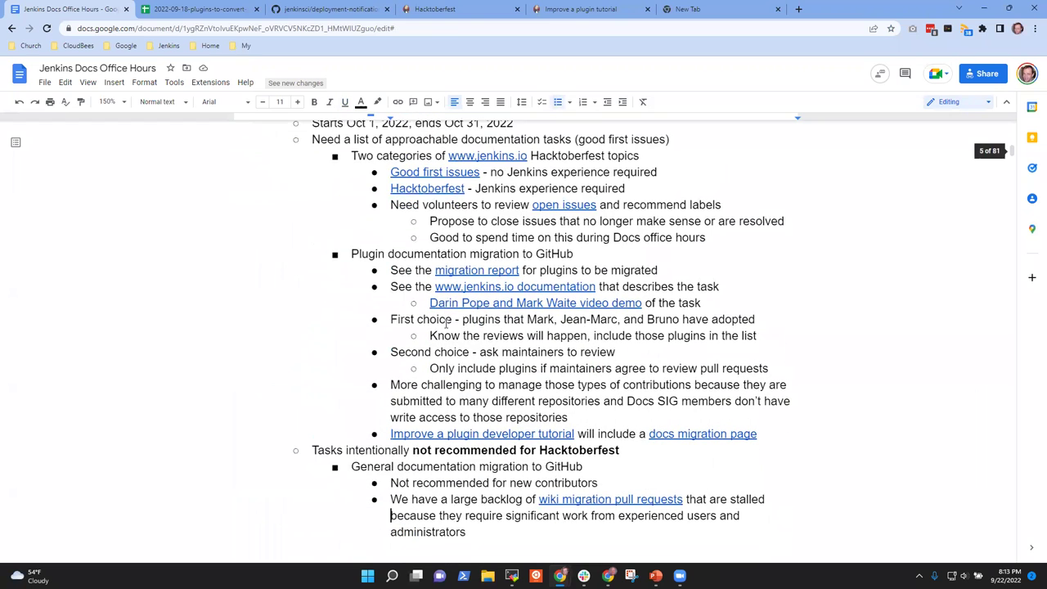
pyautogui.press('Down')
pyautogui.press('Down')
pyautogui.press('Down')
pyautogui.press('Up')
pyautogui.press('Up')
pyautogui.press('Up')
pyautogui.press('Up')
pyautogui.press('Up')
pyautogui.press('Up')
pyautogui.press('Up')
pyautogui.press('Up')
pyautogui.press('Up')
# Paste it as a new bullet after 'Improve a plugin developer tutorial' and open its worksheet link
pyautogui.press('Down')
pyautogui.press('End')
pyautogui.press('Return')
pyautogui.hotkey('ctrl', 'v')
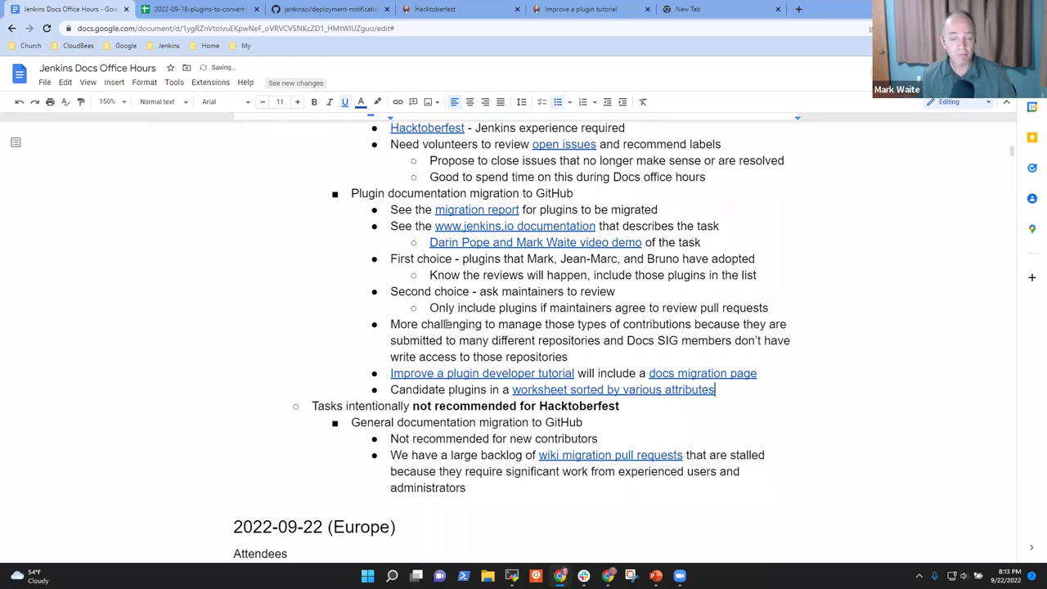
pyautogui.click(573, 390)
pyautogui.click(589, 412)
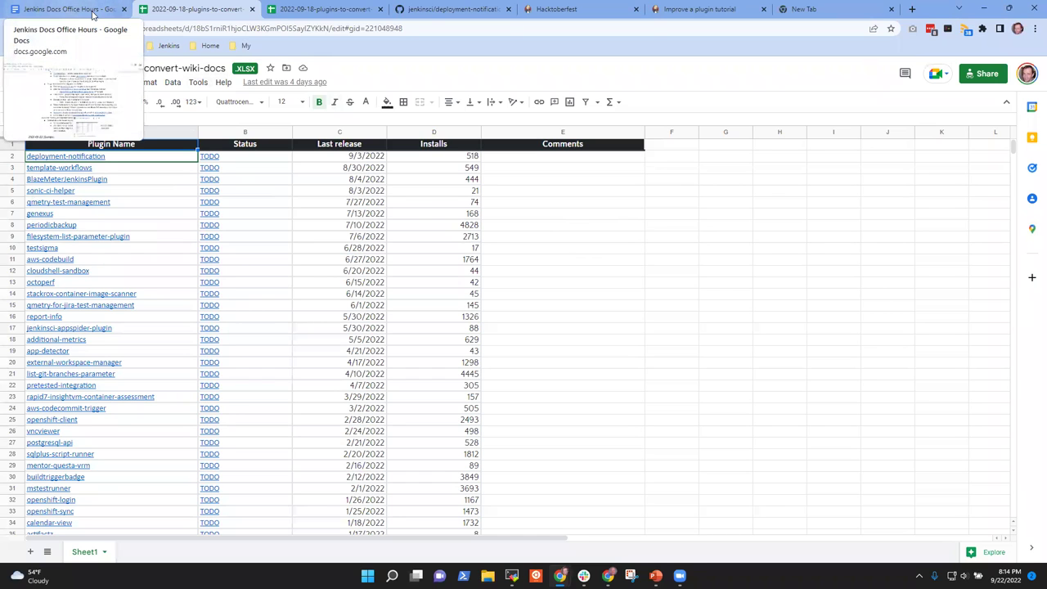
# Close the duplicate worksheet tab, then open the Jenkins bookmark folder from the empty new tab
pyautogui.click(357, 10)
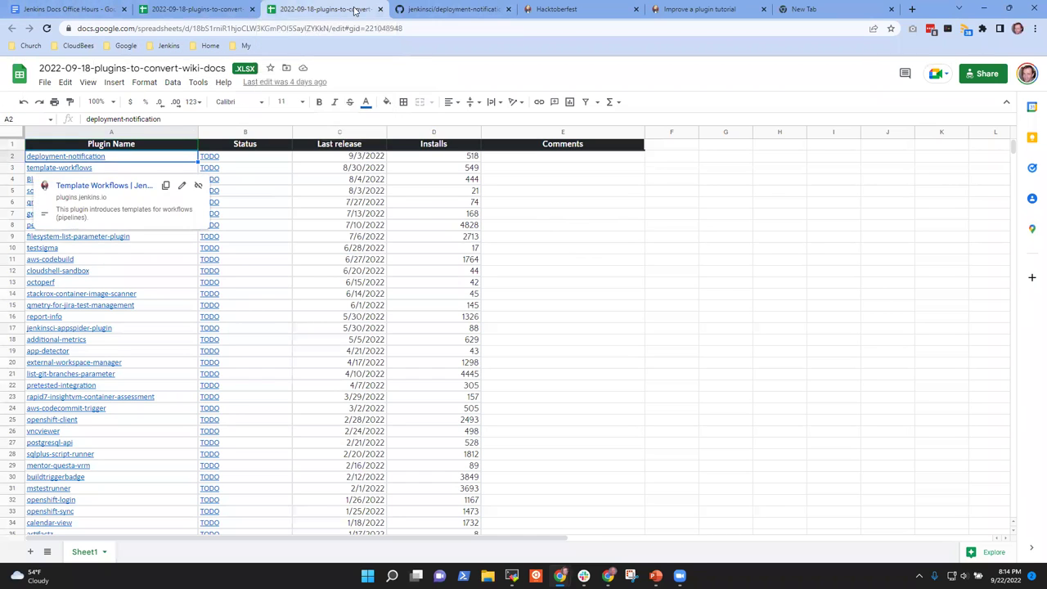
pyautogui.click(380, 9)
pyautogui.click(209, 10)
pyautogui.click(79, 10)
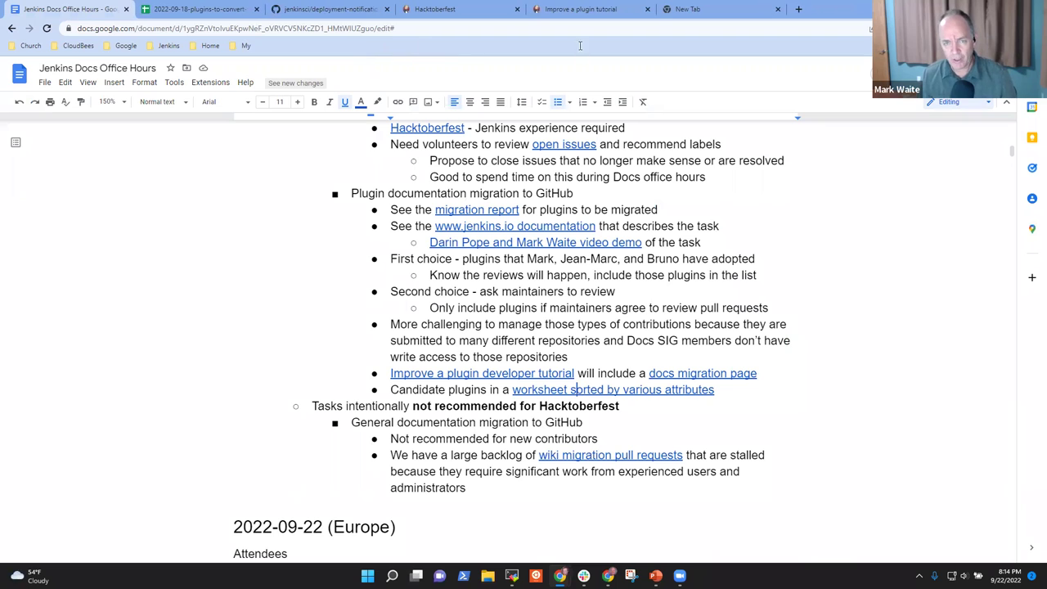
pyautogui.click(696, 9)
pyautogui.click(169, 46)
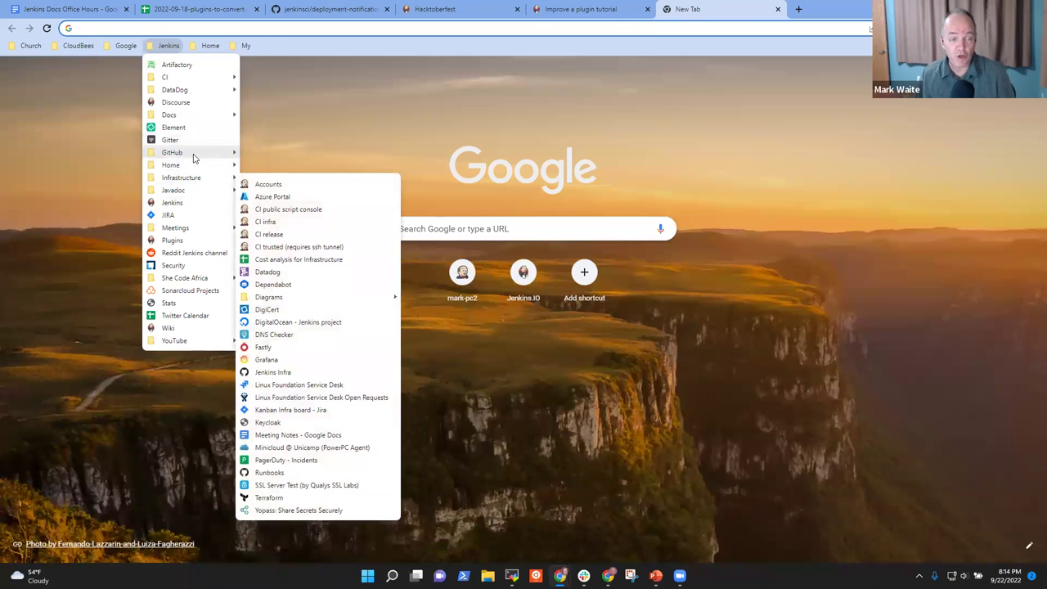
# Browse the Jenkins bookmark folder via GitHub and Docs down to Plugin Migration Progress
pyautogui.moveTo(202, 115)
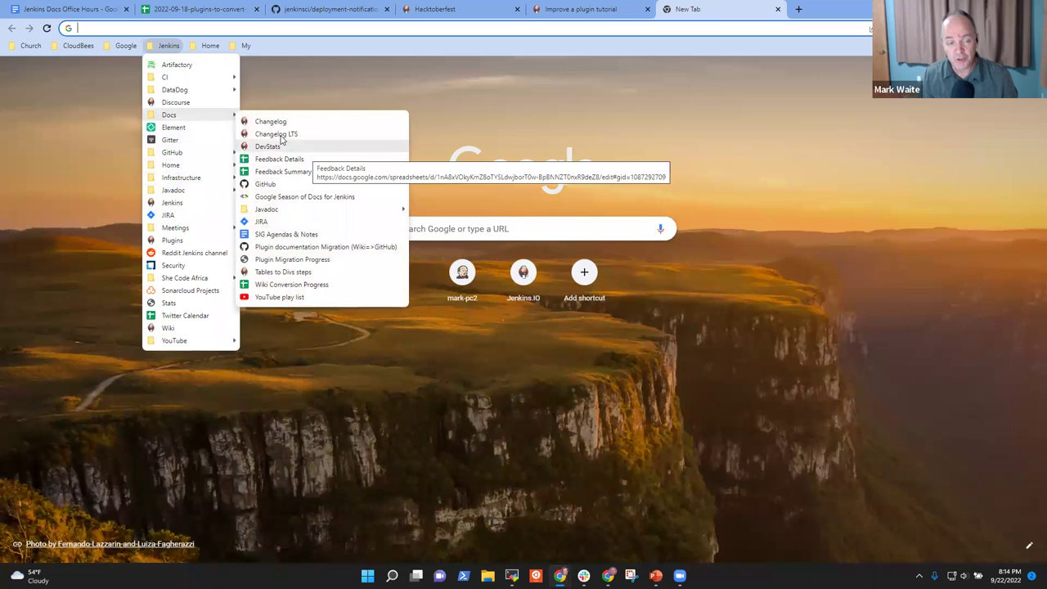
pyautogui.moveTo(311, 210)
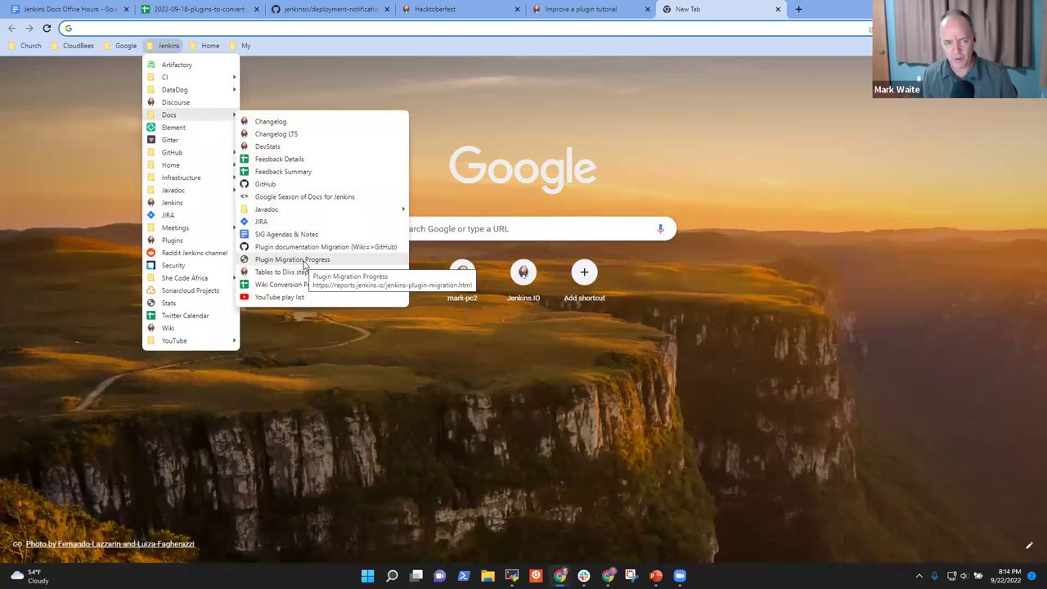
# Open the Plugin Migration Progress report and find the ansible plugin's row and install count
pyautogui.click(304, 261)
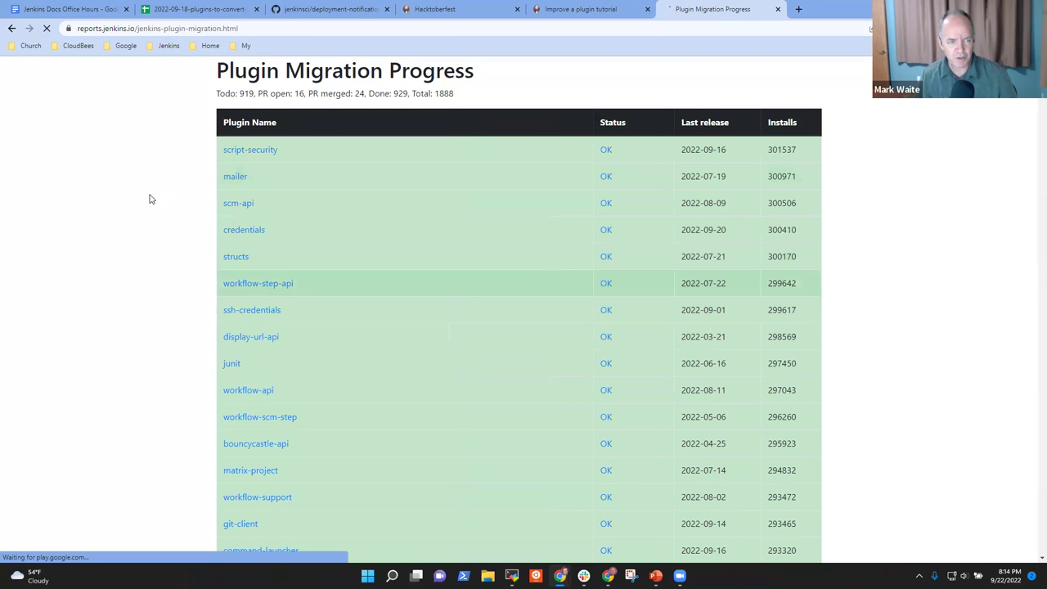
pyautogui.hotkey('ctrl', 'f')
pyautogui.write('ansi')
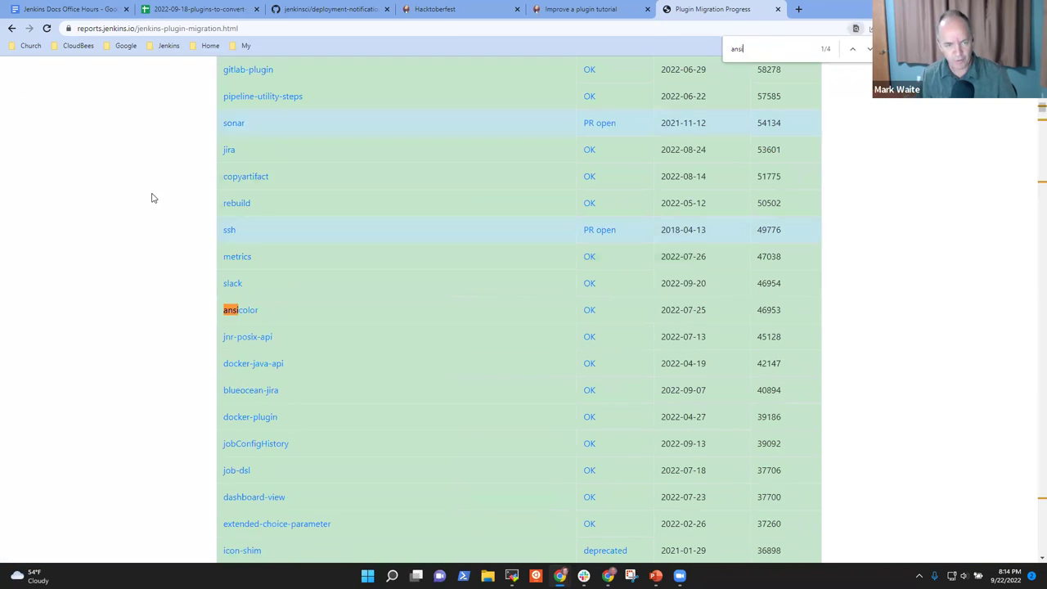
pyautogui.write('ble')
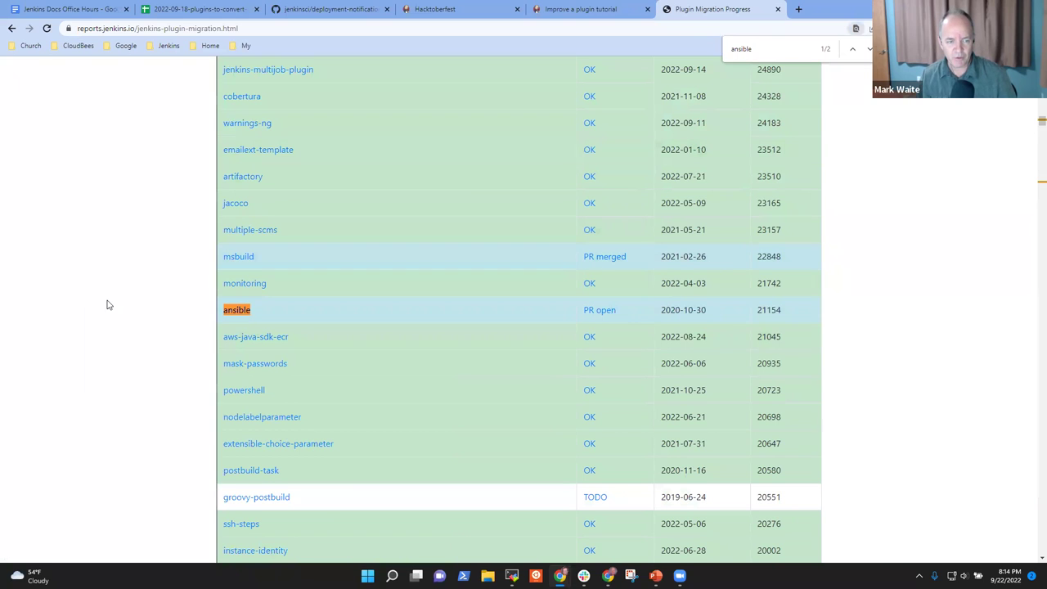
pyautogui.moveTo(789, 309); pyautogui.dragTo(758, 315)
pyautogui.click(152, 307)
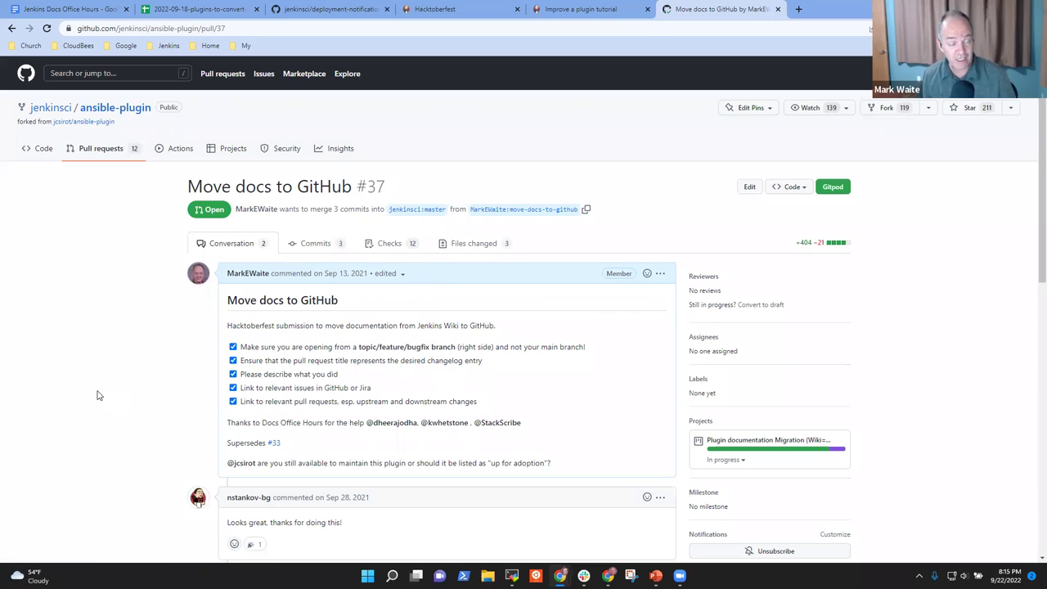
# Open msbuild's merged docs pull request and go to the msbuild-plugin repository
pyautogui.click(12, 28)
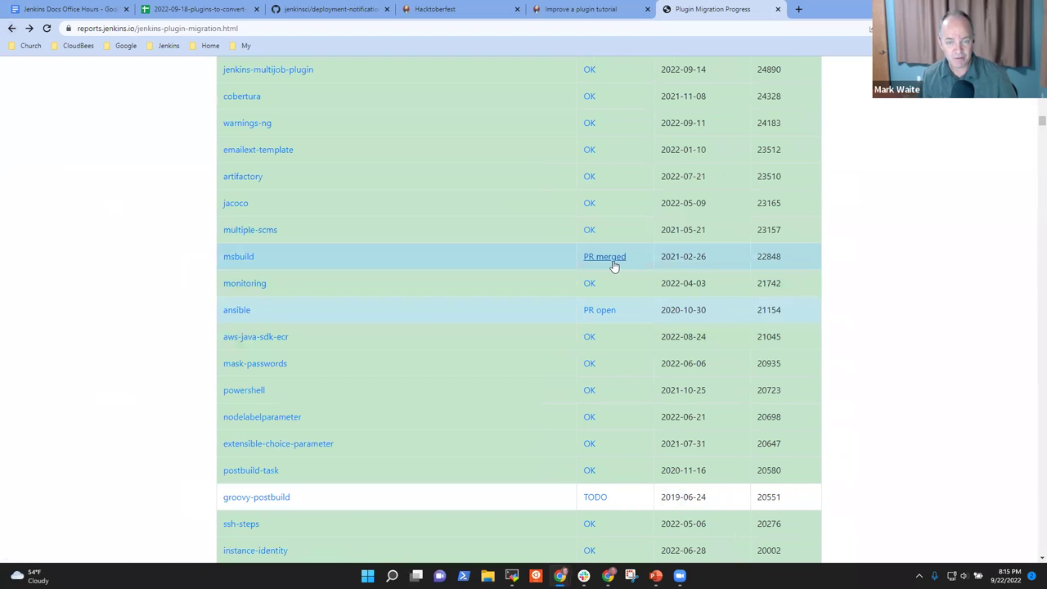
pyautogui.click(610, 260)
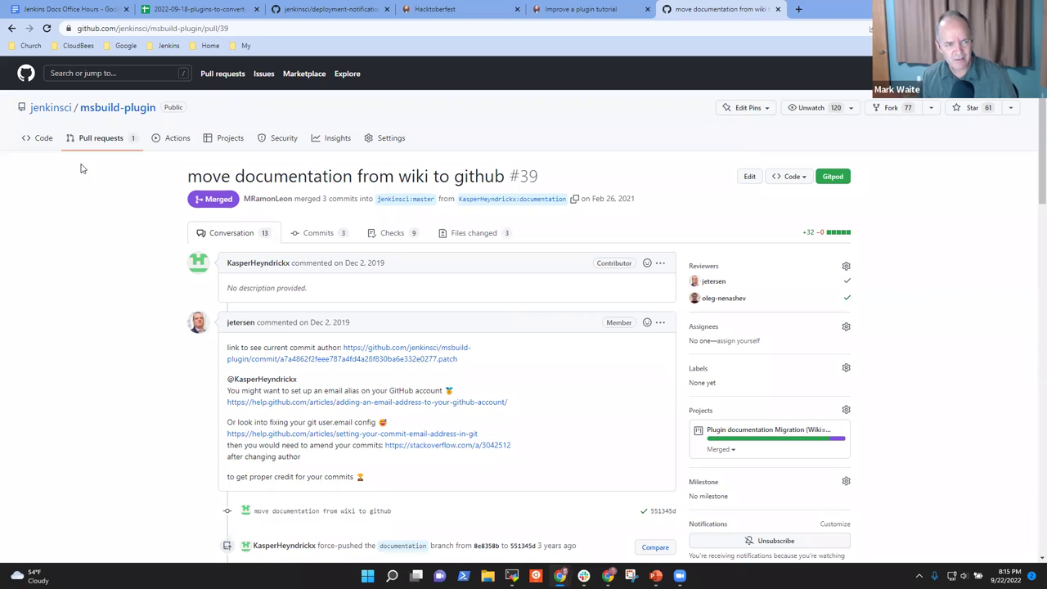
pyautogui.click(35, 141)
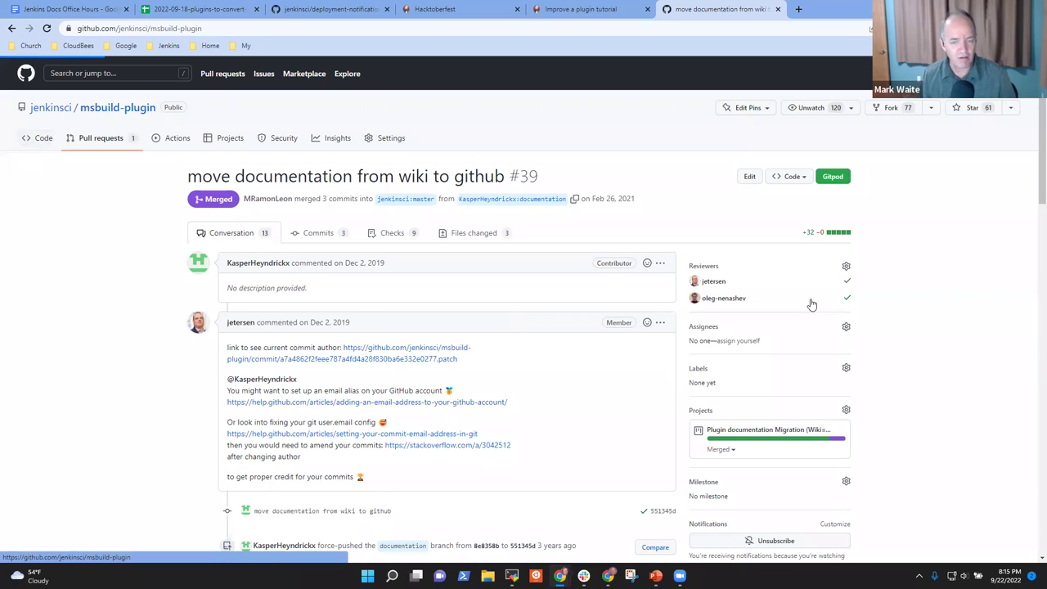
# Check the msbuild-plugin releases and tags, then return to the repository home
pyautogui.click(706, 365)
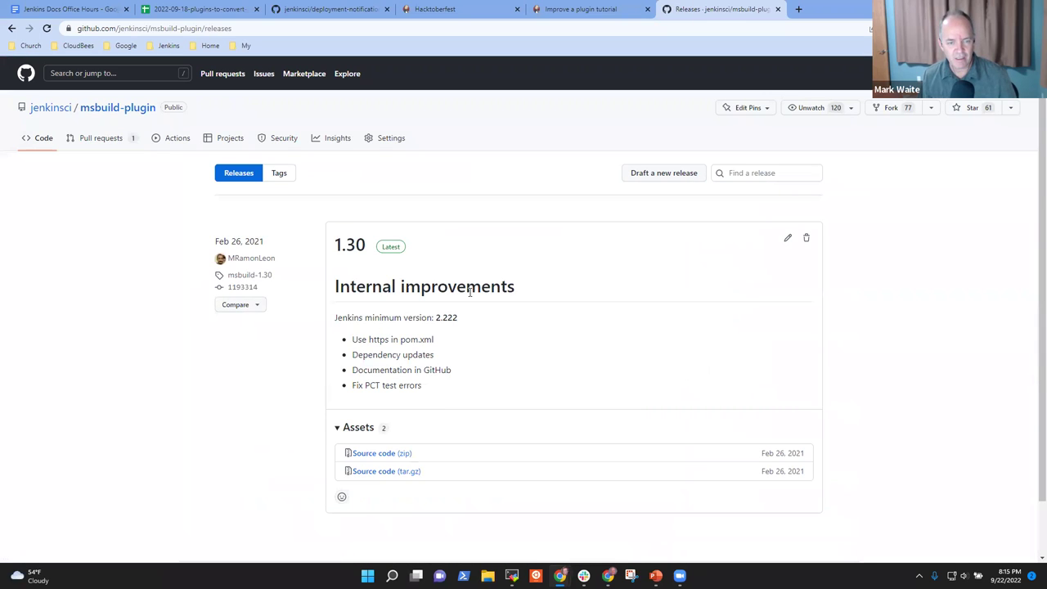
pyautogui.scroll(-2, 421, 385)
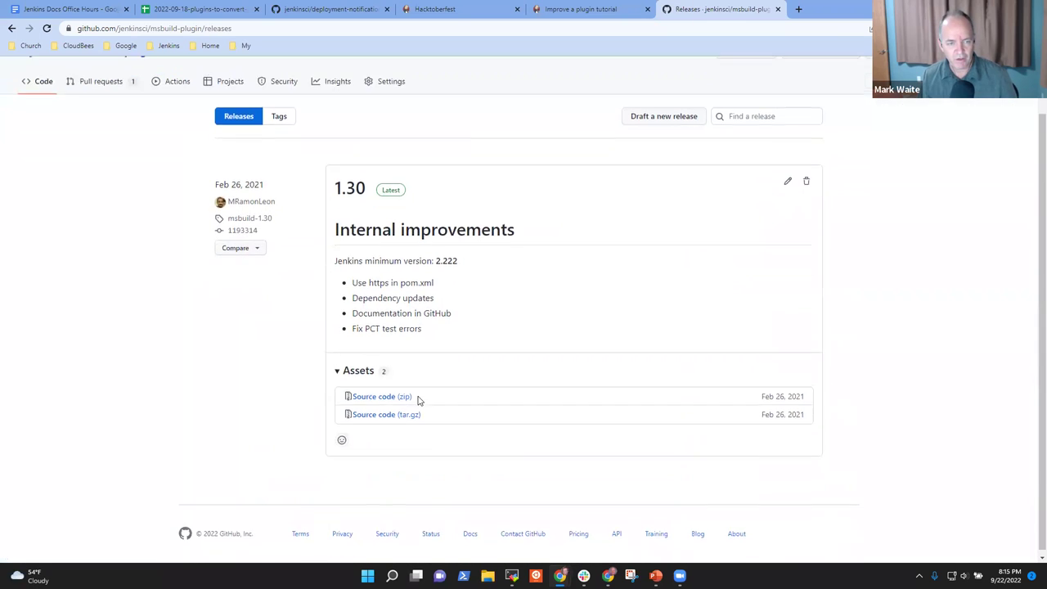
pyautogui.scroll(2, 398, 391)
pyautogui.click(281, 179)
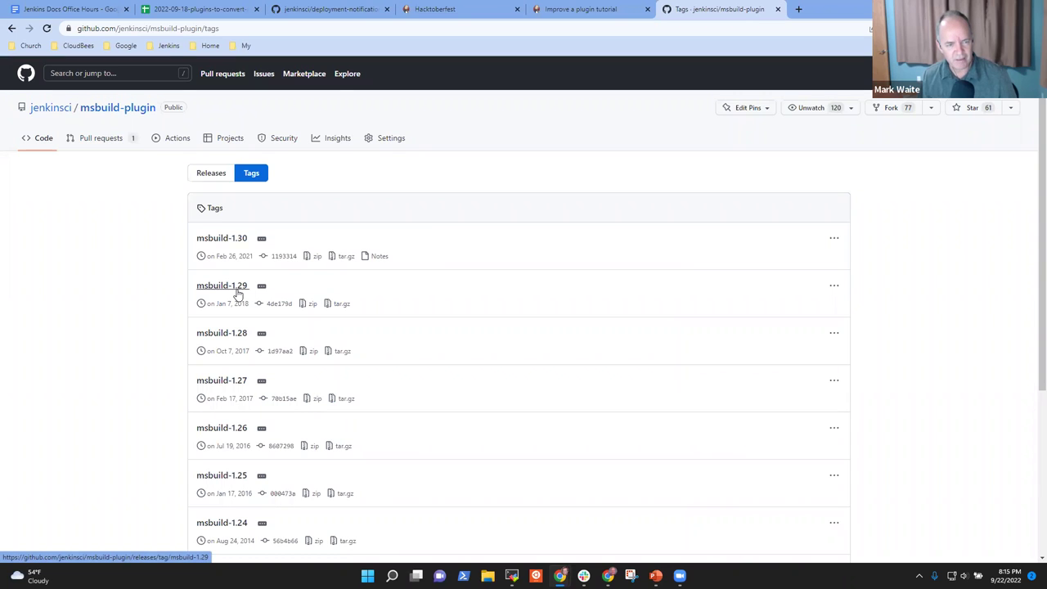
pyautogui.click(36, 140)
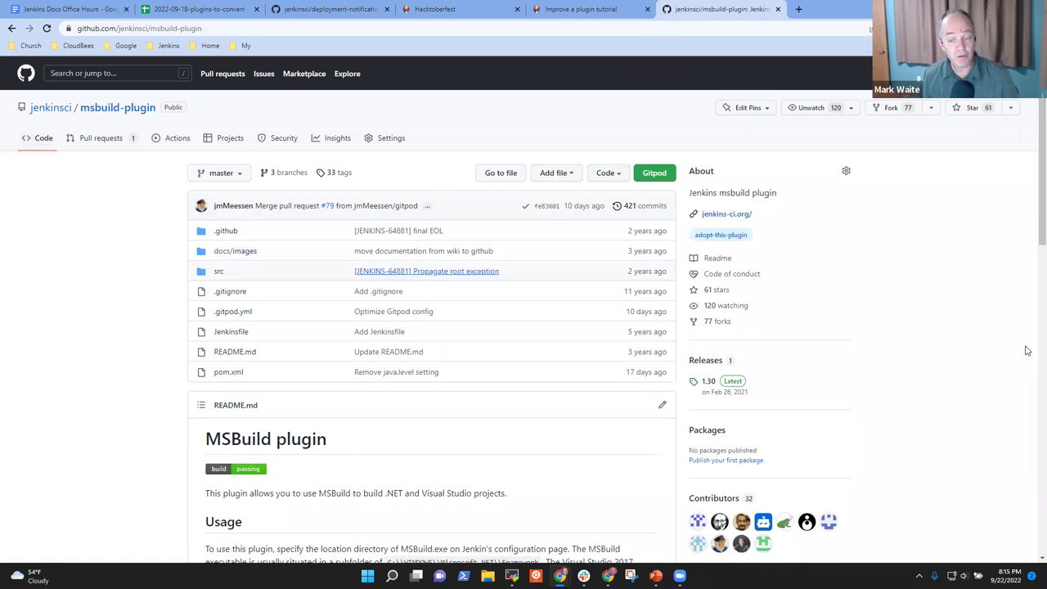
# In a new tab, search the Jenkins plugins site for 'msbuild' and open the MSBuild plugin page
pyautogui.click(799, 10)
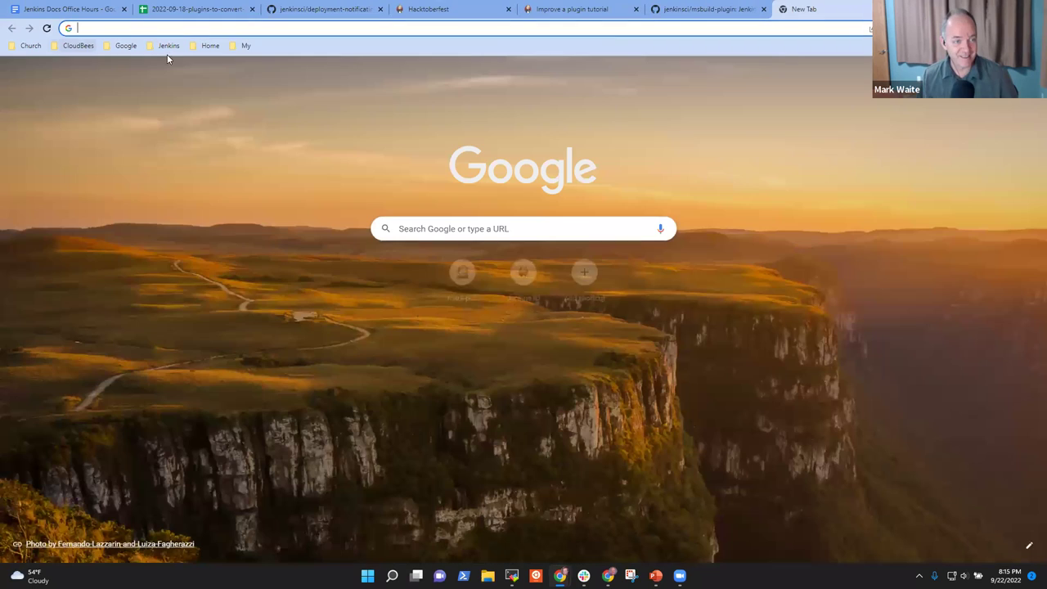
pyautogui.click(168, 45)
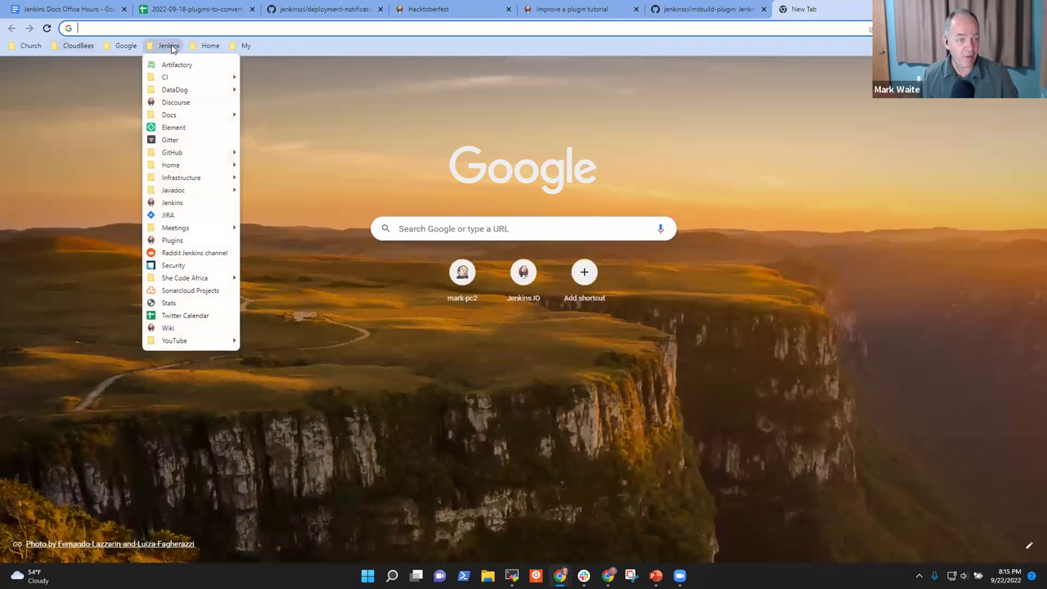
pyautogui.click(180, 239)
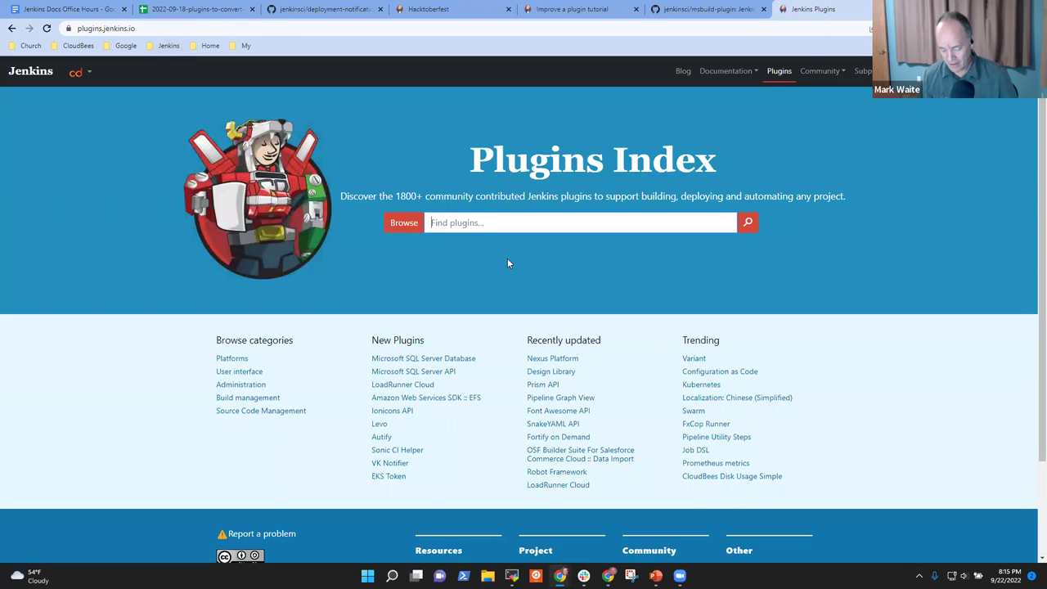
pyautogui.write('msbuild')
pyautogui.press('Return')
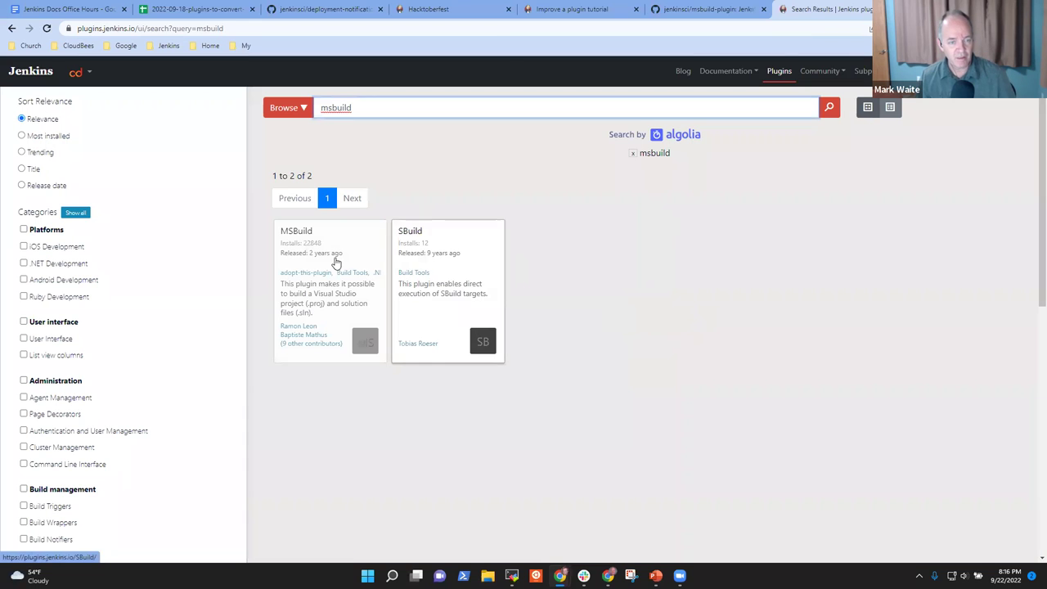
pyautogui.click(360, 246)
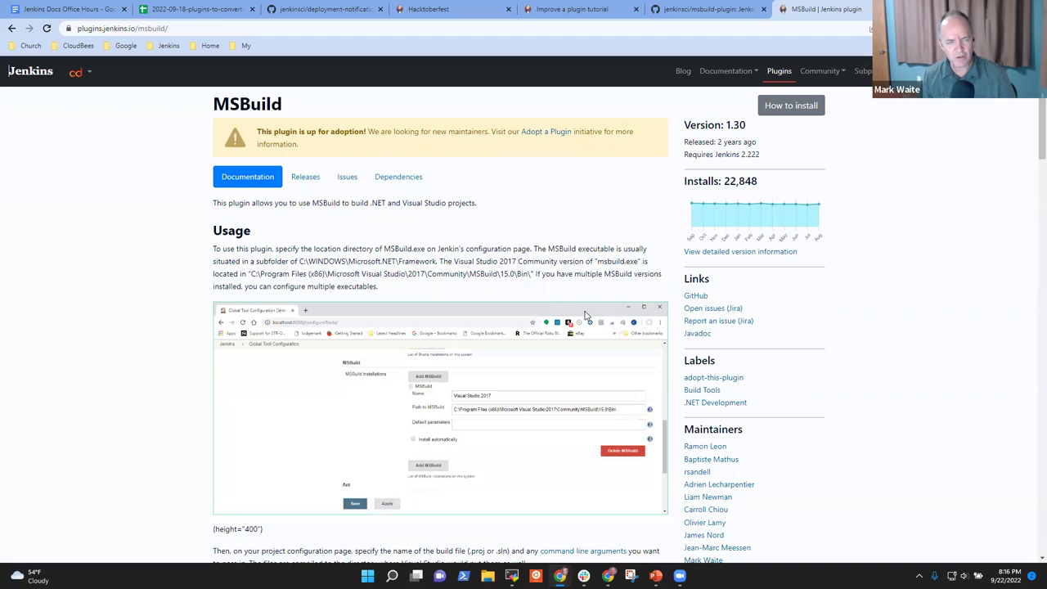
# Compare GitHub's msbuild-plugin releases with the MSBuild plugin page's Releases tab
pyautogui.click(708, 9)
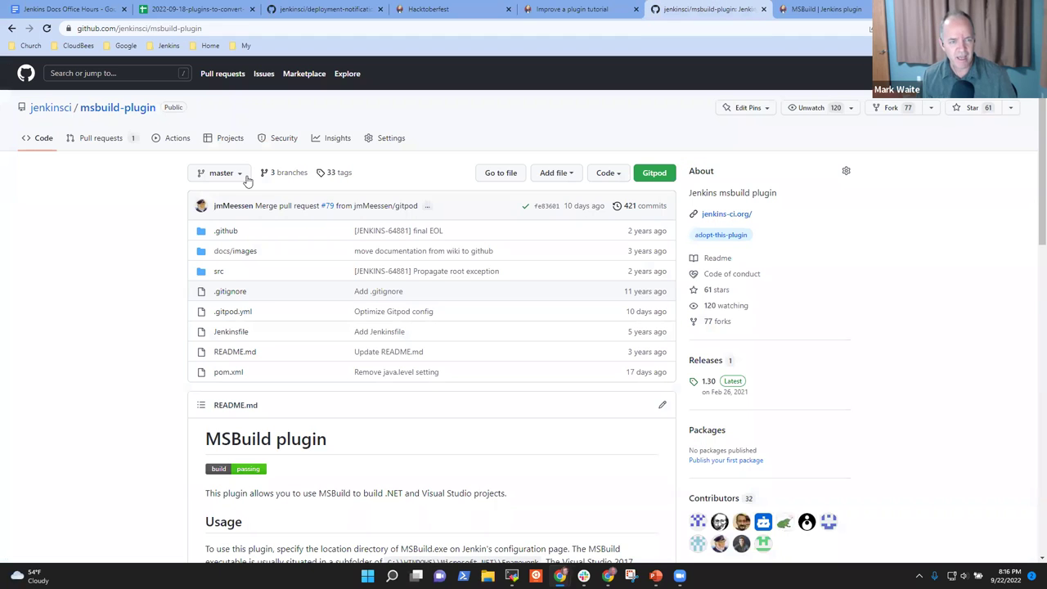
pyautogui.click(709, 361)
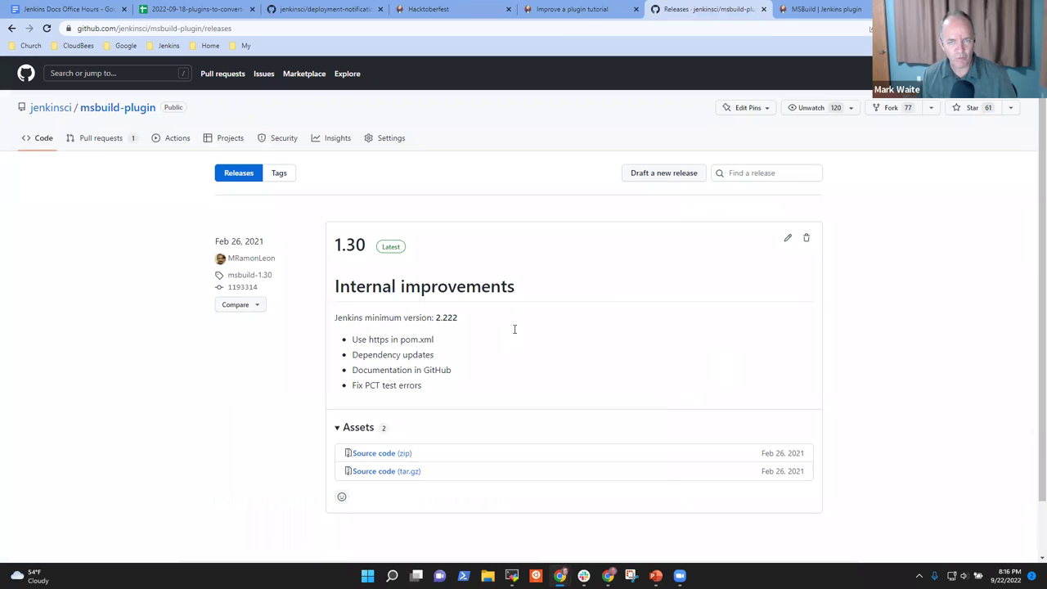
pyautogui.click(814, 17)
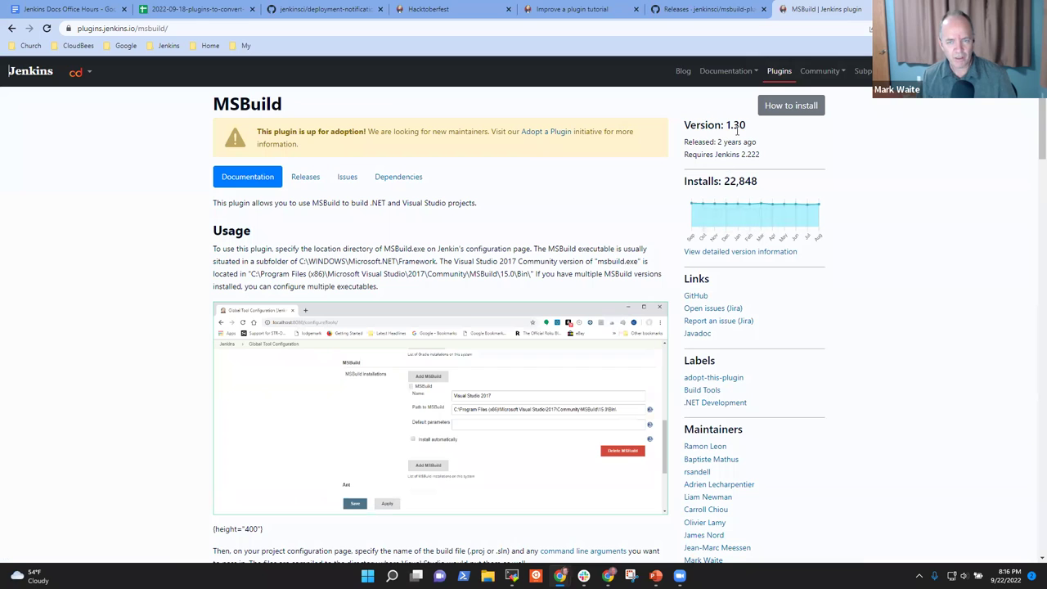
pyautogui.hotkey('ctrl', 'shift', 'Tab')
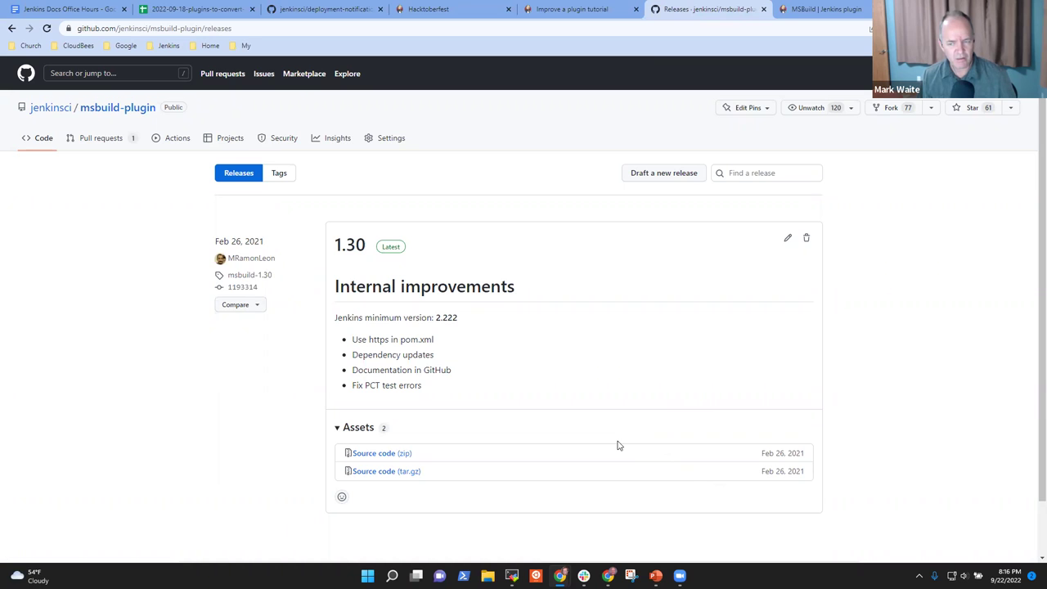
pyautogui.click(823, 9)
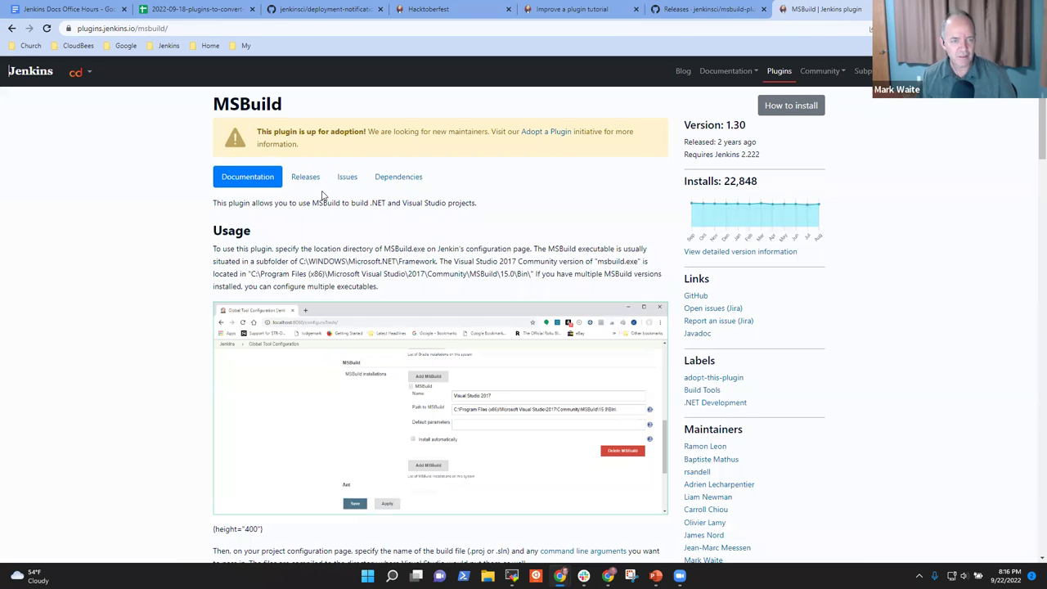
pyautogui.click(300, 179)
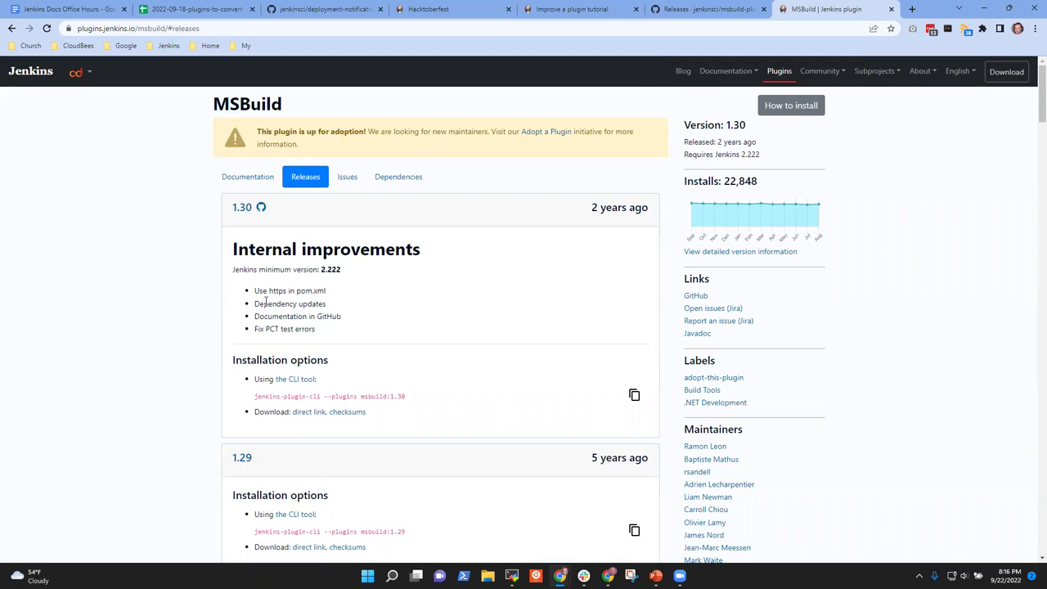
# Browse both pages of the msbuild-plugin repository's closed pull requests
pyautogui.click(754, 6)
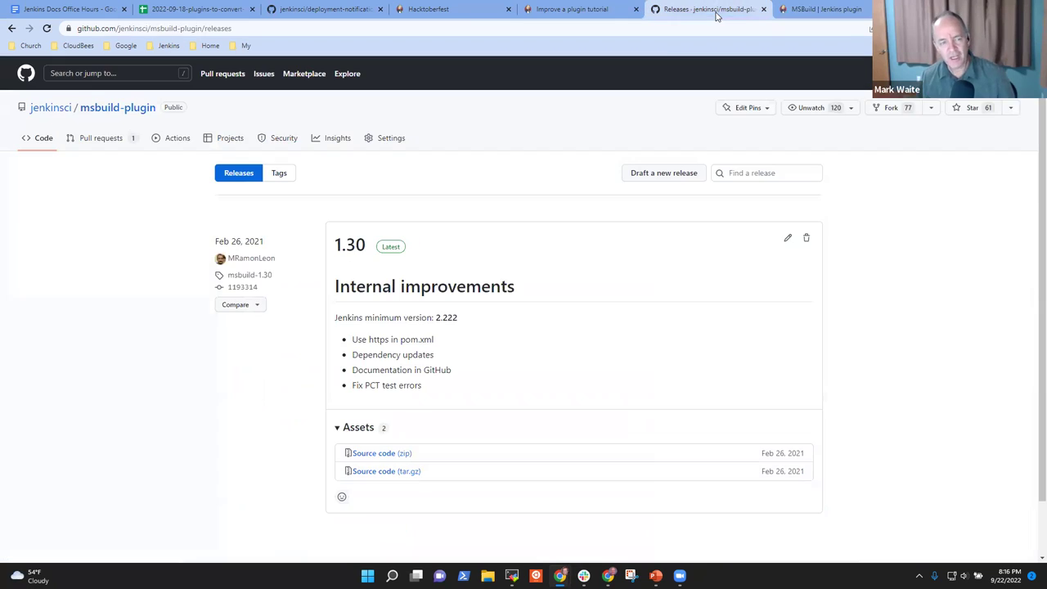
pyautogui.click(42, 141)
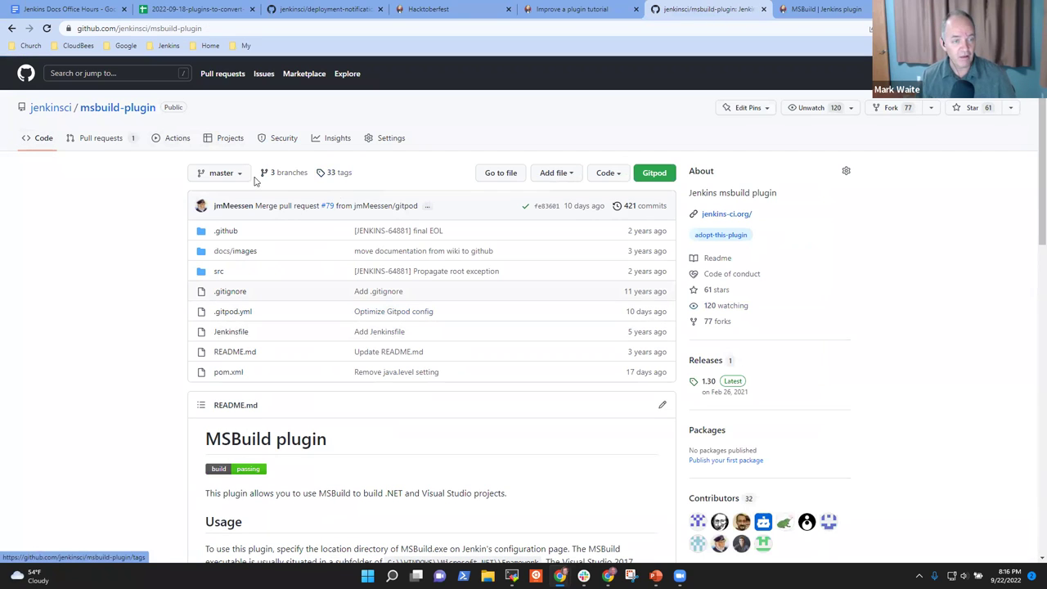
pyautogui.click(100, 139)
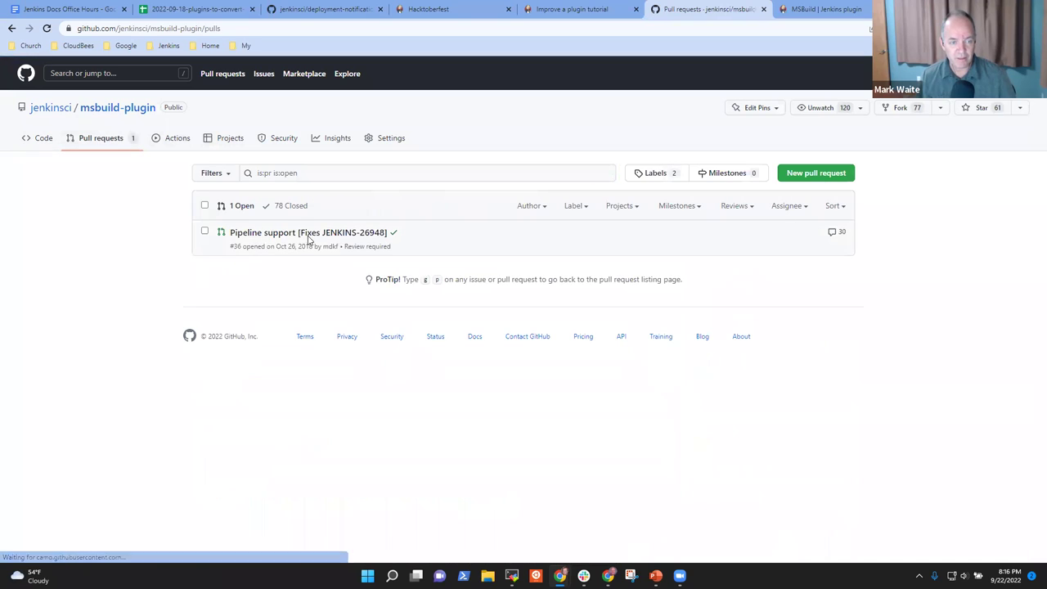
pyautogui.click(296, 207)
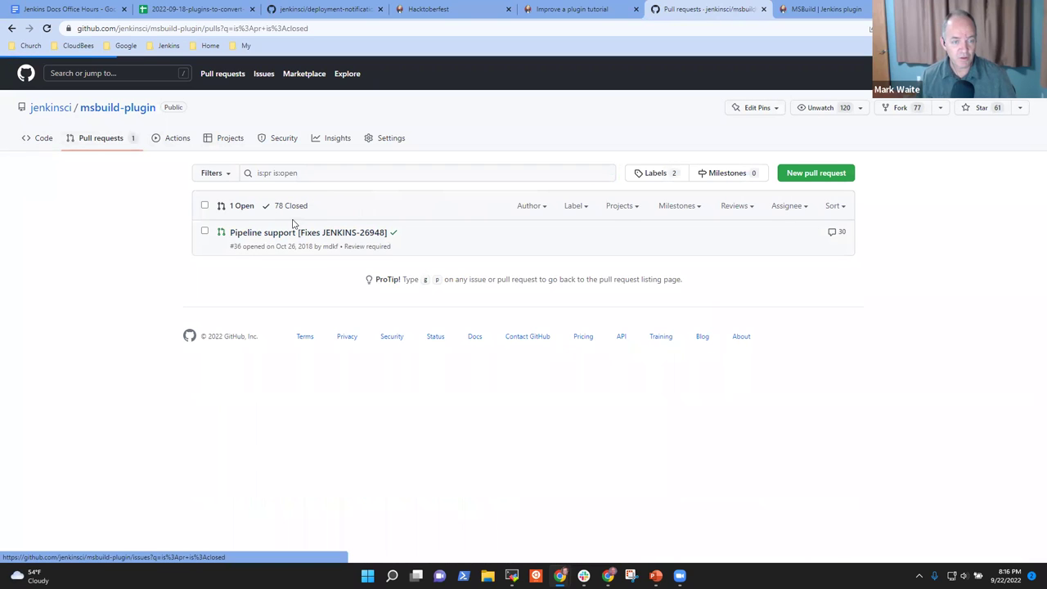
pyautogui.scroll(-2, 345, 287)
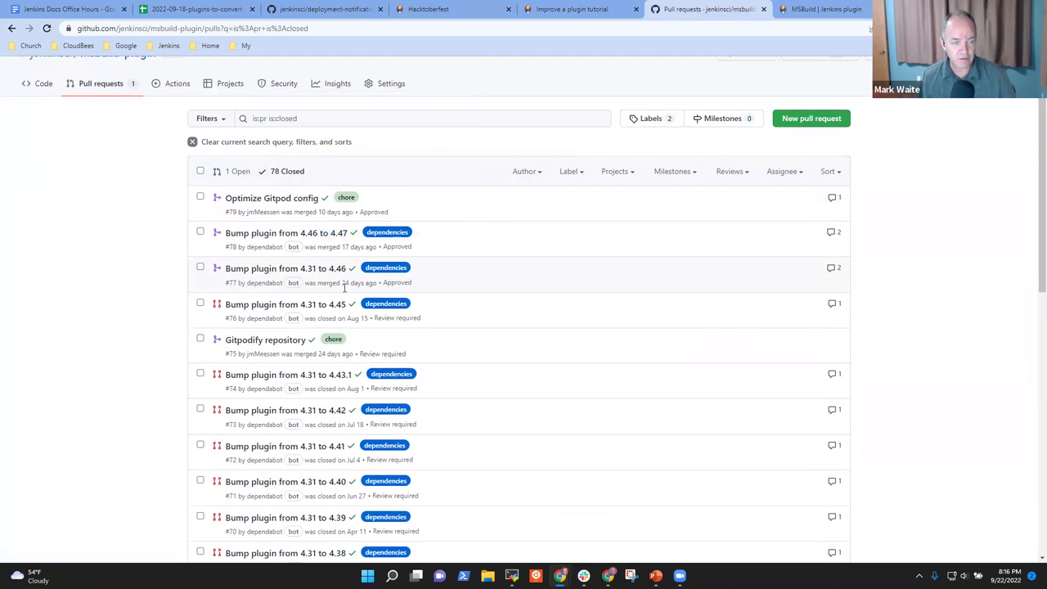
pyautogui.scroll(-7, 328, 344)
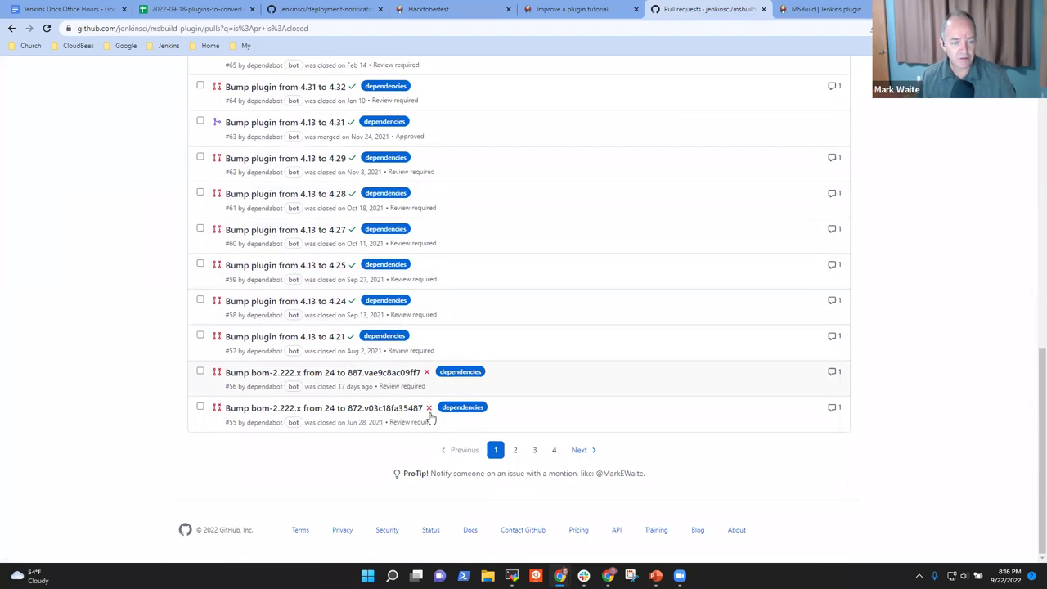
pyautogui.click(515, 451)
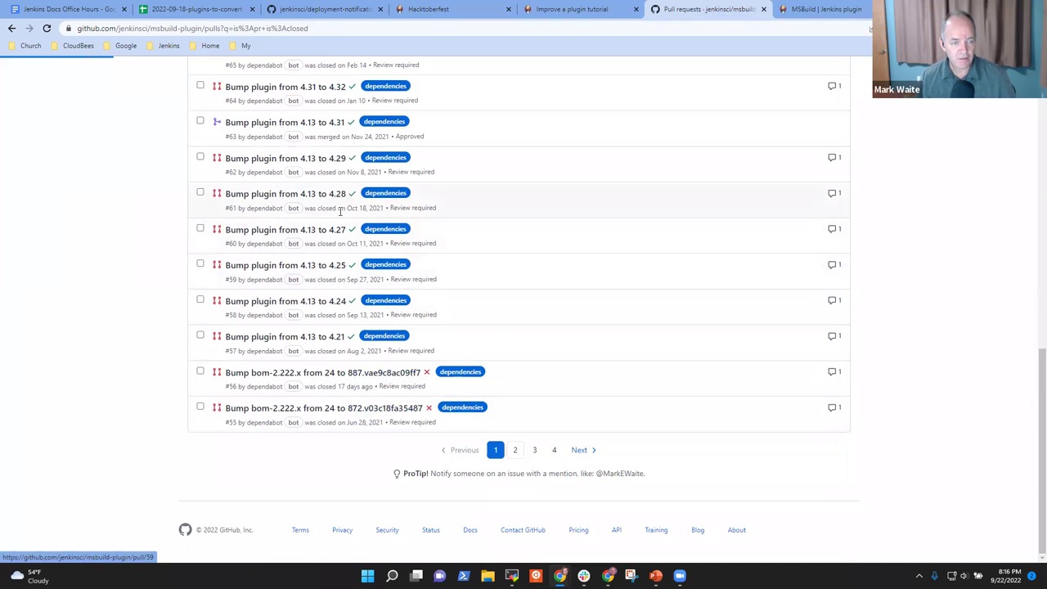
pyautogui.scroll(-5, 295, 237)
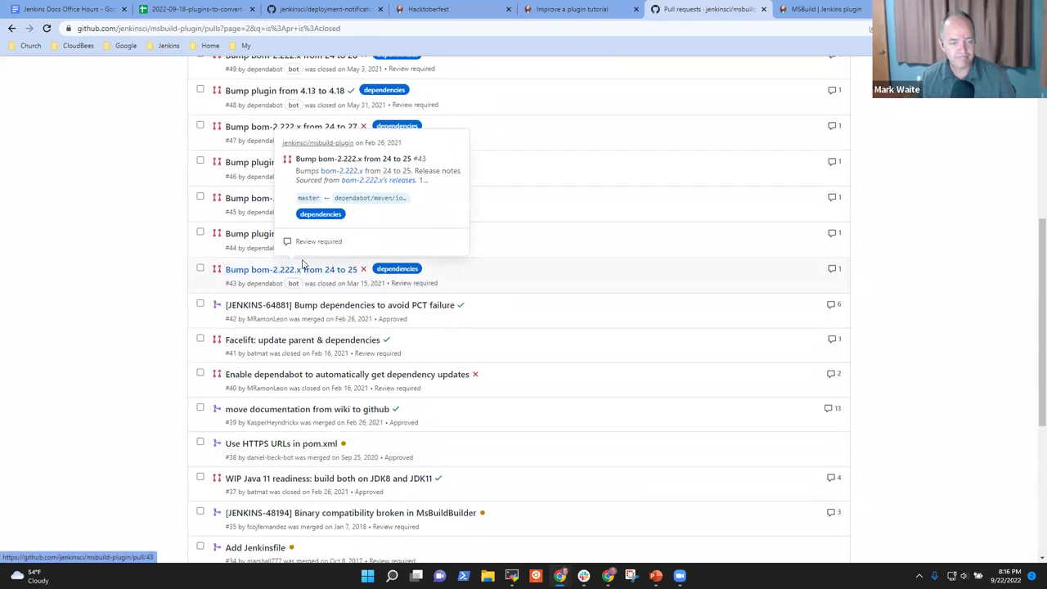
pyautogui.scroll(5, 328, 246)
# Filter the closed pull requests by 'github', then by 'wiki'
pyautogui.click(344, 175)
pyautogui.write('github')
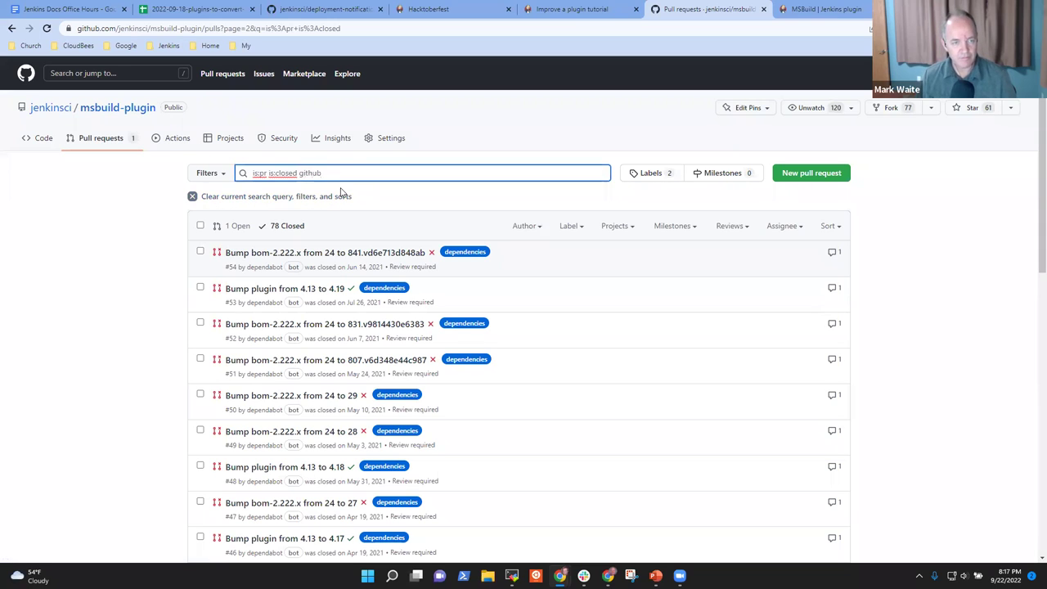
pyautogui.press('Return')
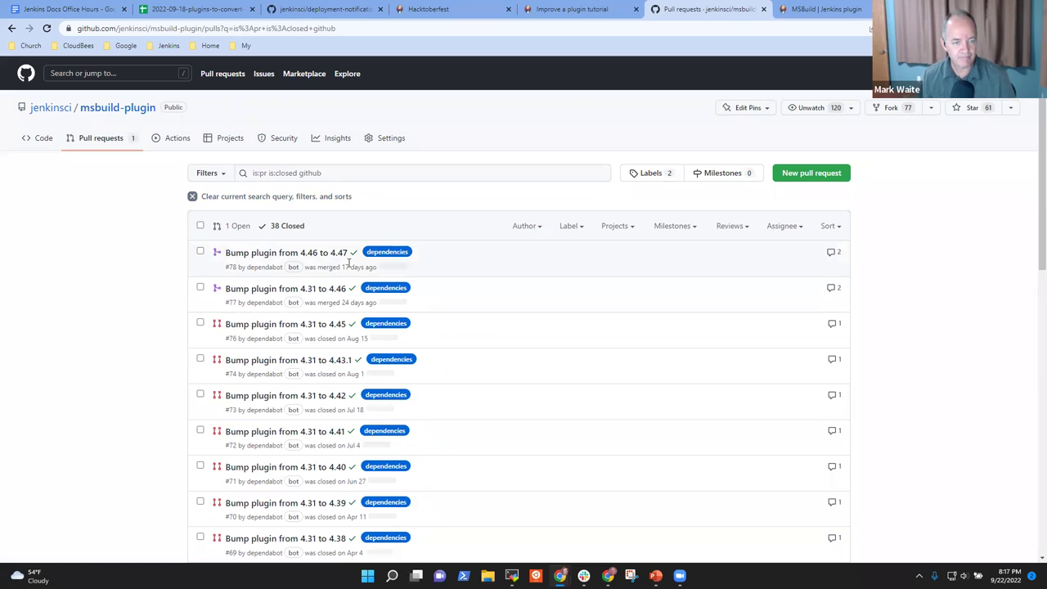
pyautogui.scroll(-5, 324, 318)
pyautogui.scroll(-4, 324, 319)
pyautogui.scroll(10, 322, 278)
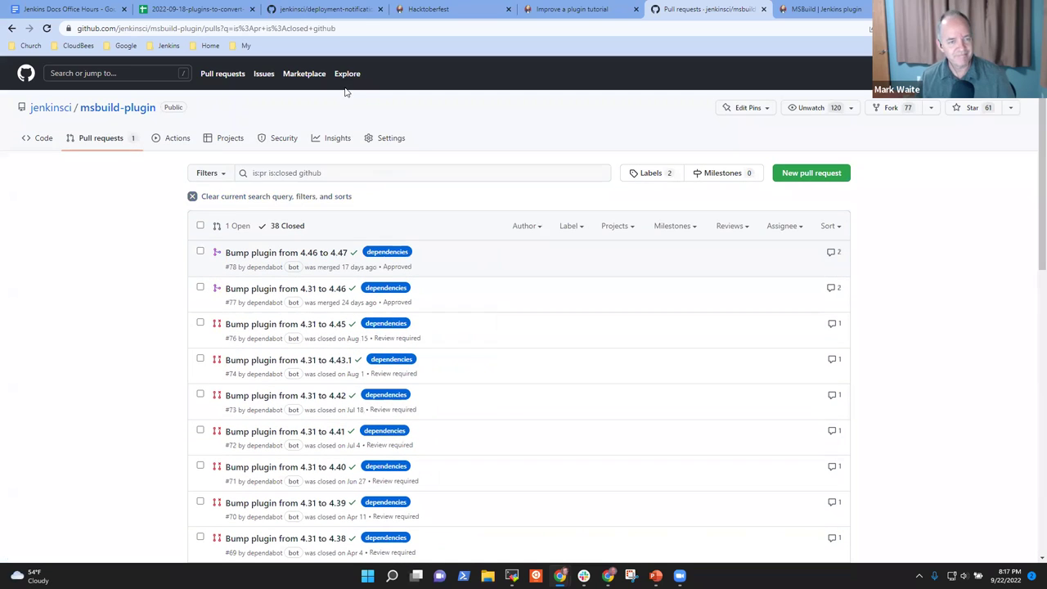
pyautogui.click(330, 173)
pyautogui.doubleClick(330, 174)
pyautogui.write('wiki')
pyautogui.press('Return')
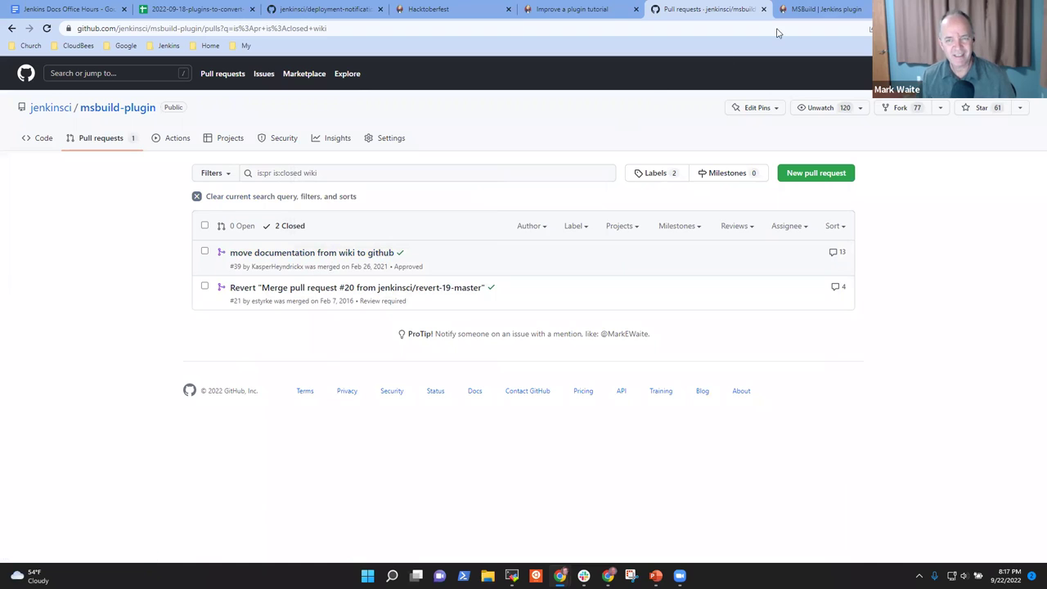
# Open the repository from the MSBuild plugin page's GitHub link, then return to the spreadsheet
pyautogui.click(836, 7)
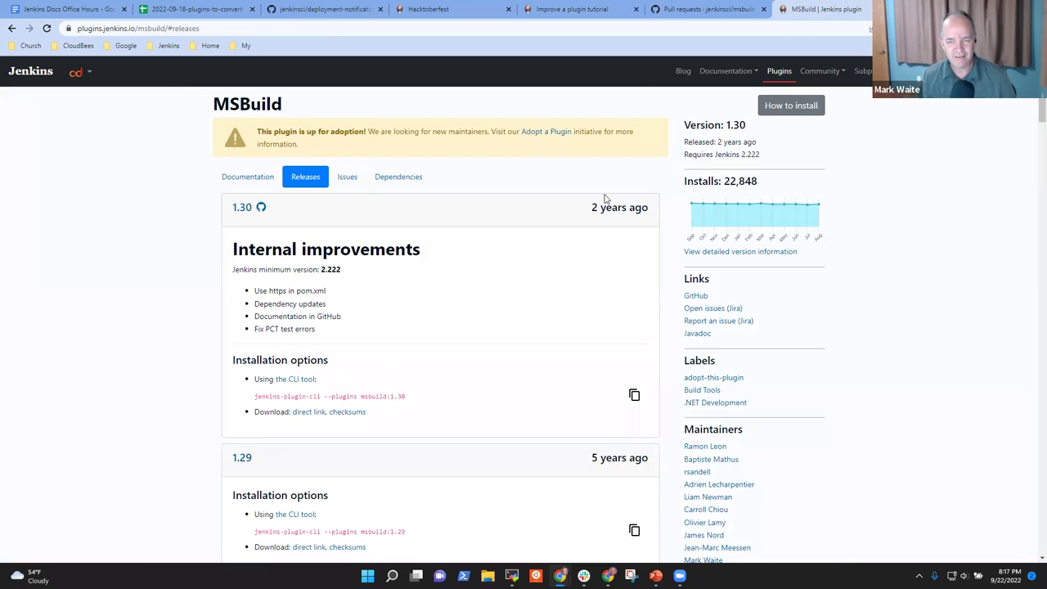
pyautogui.click(696, 297)
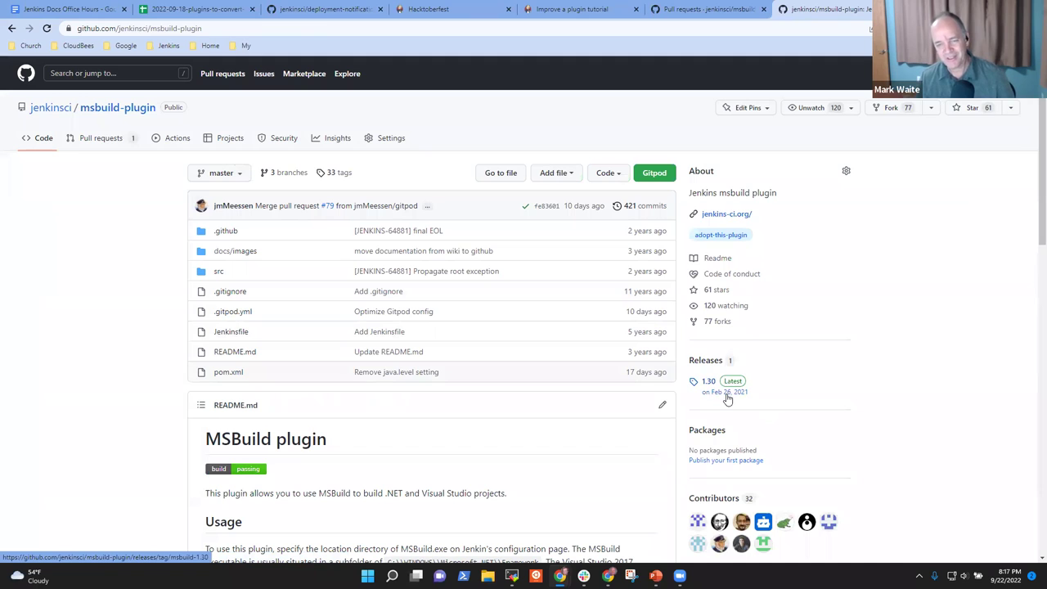
pyautogui.moveTo(729, 400)
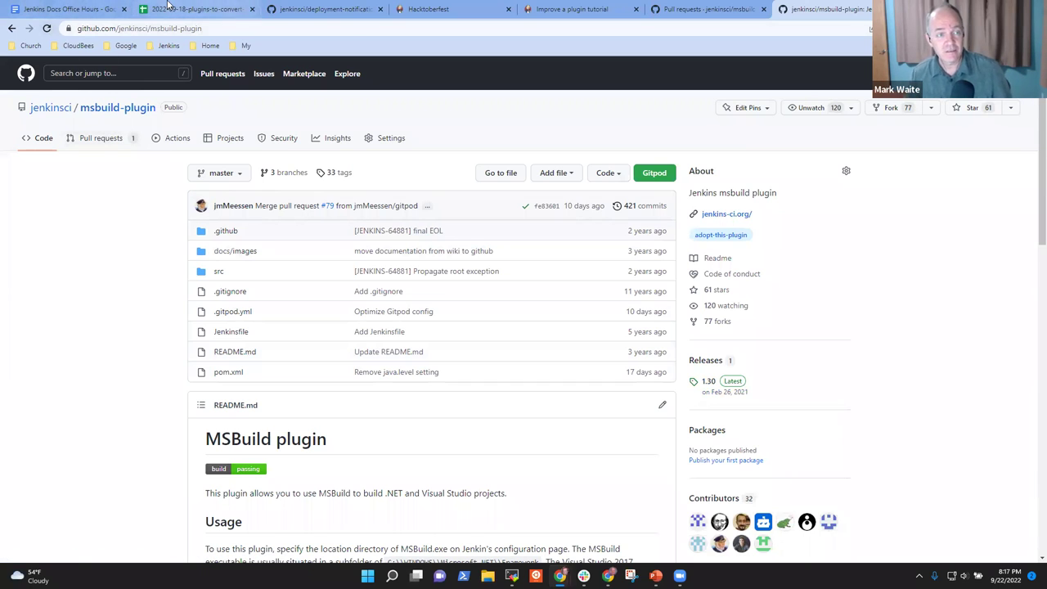
pyautogui.click(168, 8)
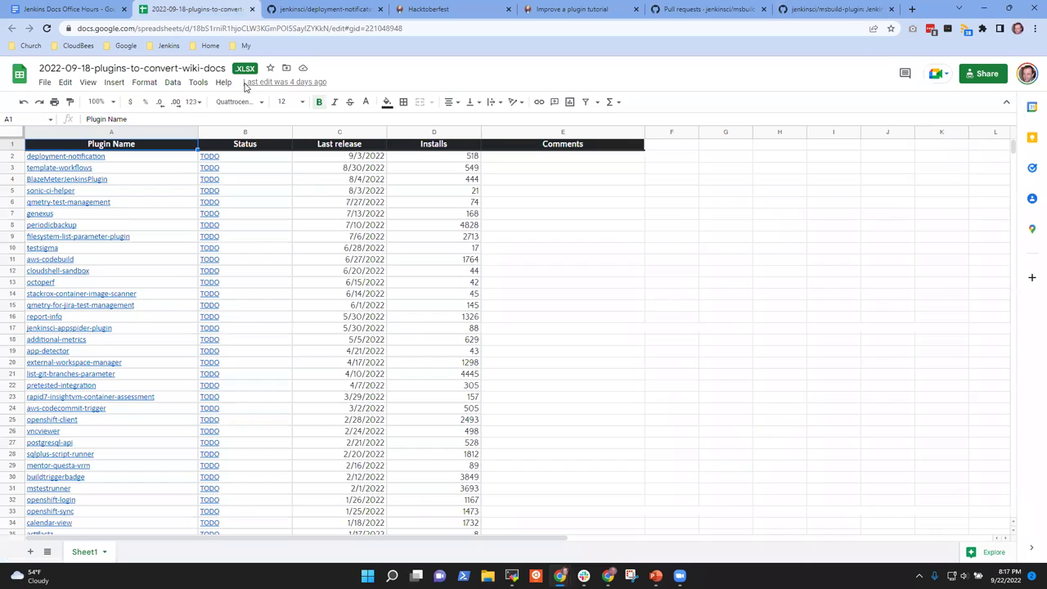
# Glance at the deployment-notification, Hacktoberfest and Improve a plugin tutorial tabs, then return to msbuild-plugin
pyautogui.click(351, 9)
pyautogui.click(471, 12)
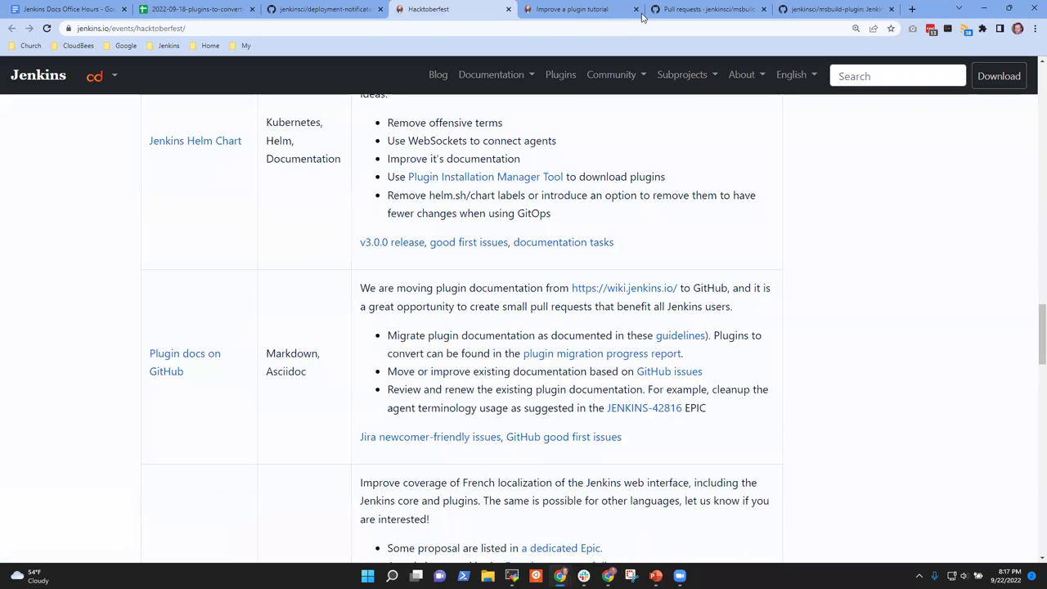
pyautogui.click(600, 11)
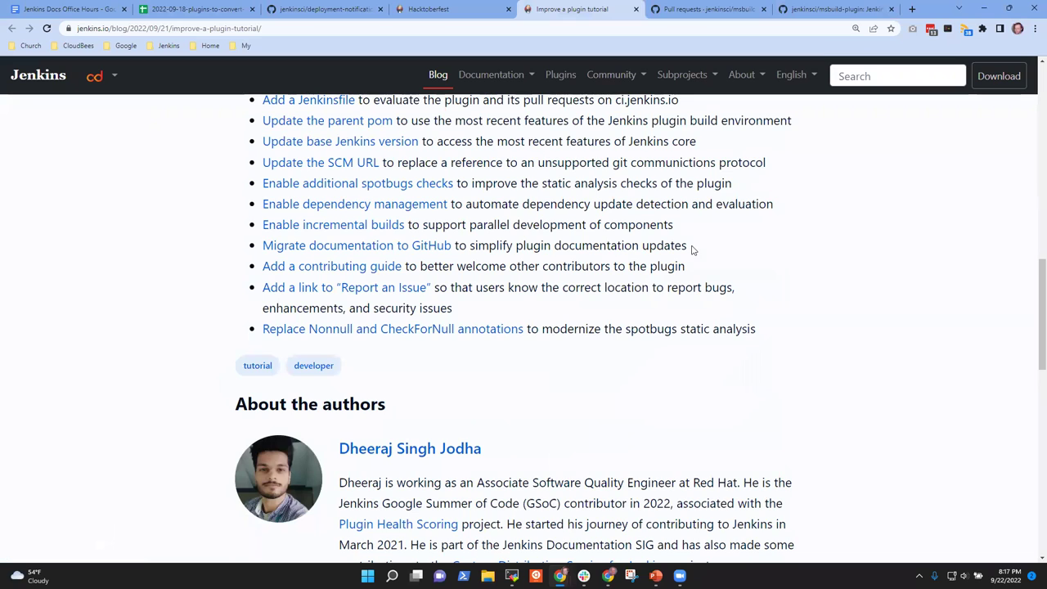
pyautogui.scroll(2, 688, 255)
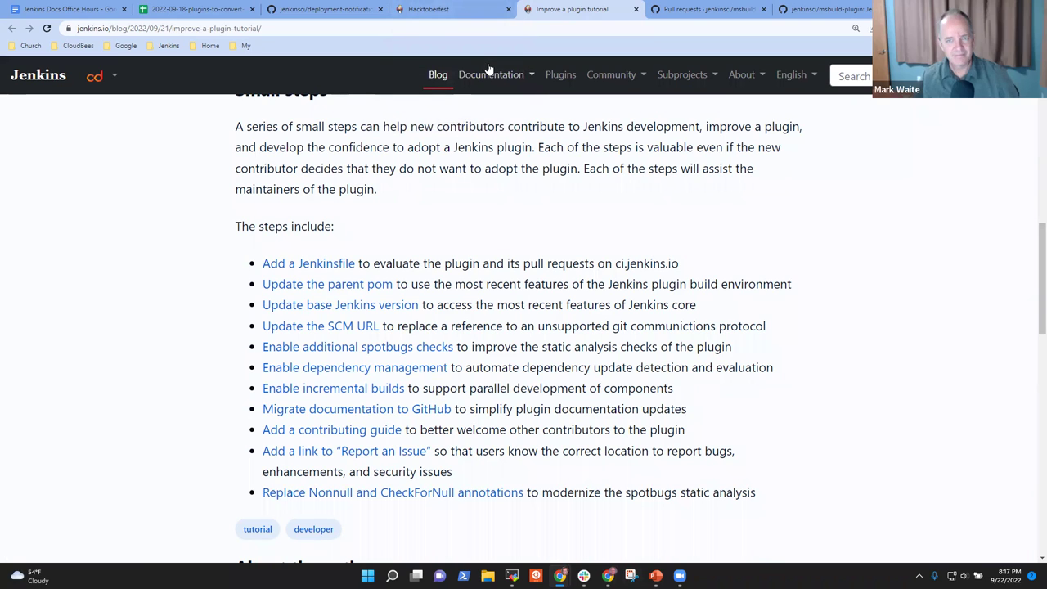
pyautogui.click(829, 13)
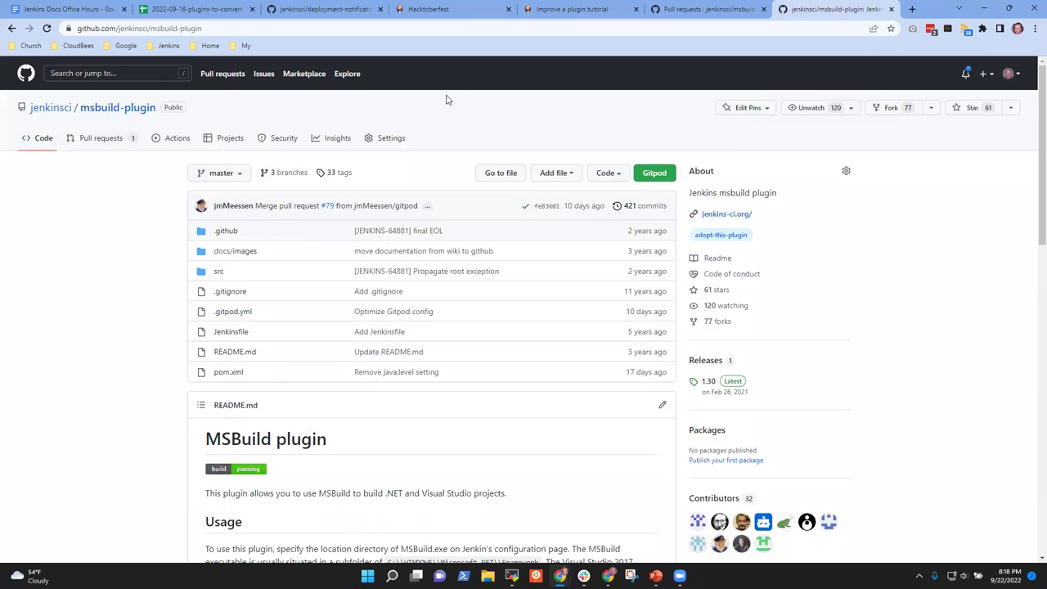
# Go back to the new tab page and open the Plugin Migration Progress report from the Jenkins bookmarks
pyautogui.click(11, 29)
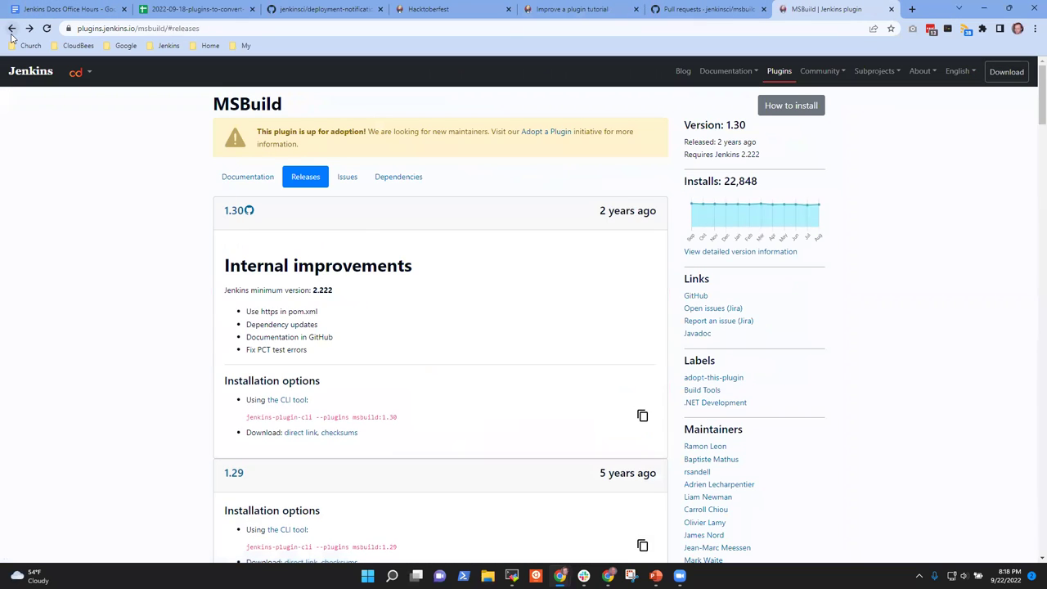
pyautogui.click(12, 31)
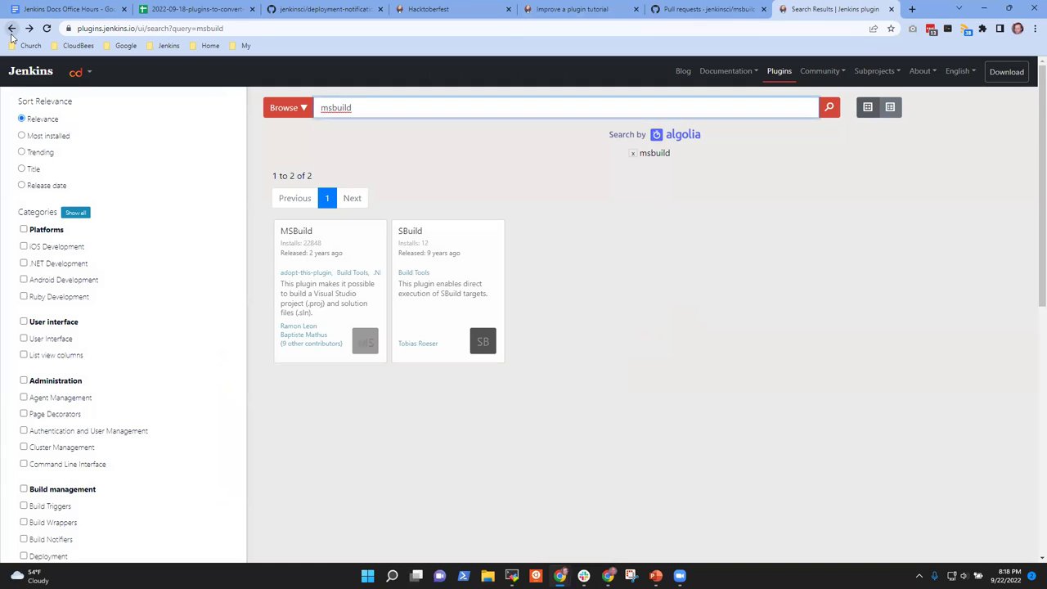
pyautogui.click(12, 31)
pyautogui.click(11, 31)
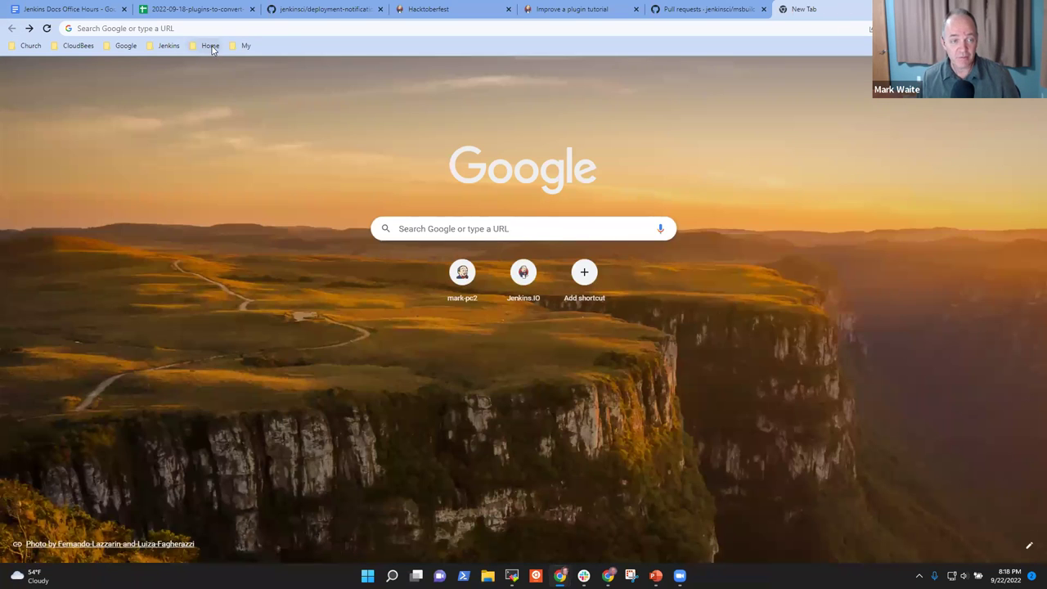
pyautogui.click(212, 47)
pyautogui.moveTo(169, 46)
pyautogui.moveTo(196, 115)
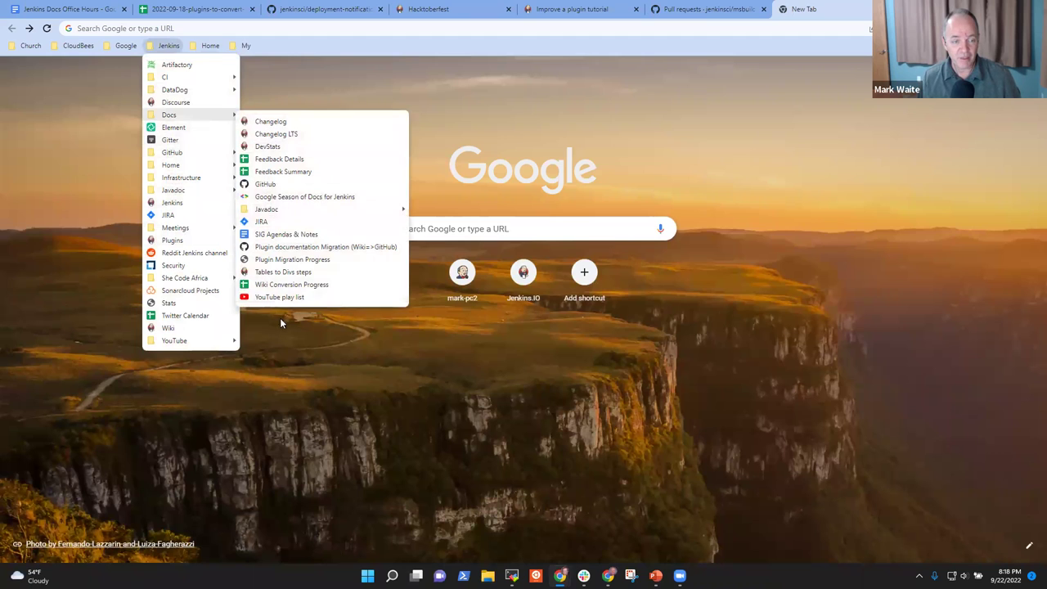
pyautogui.click(336, 260)
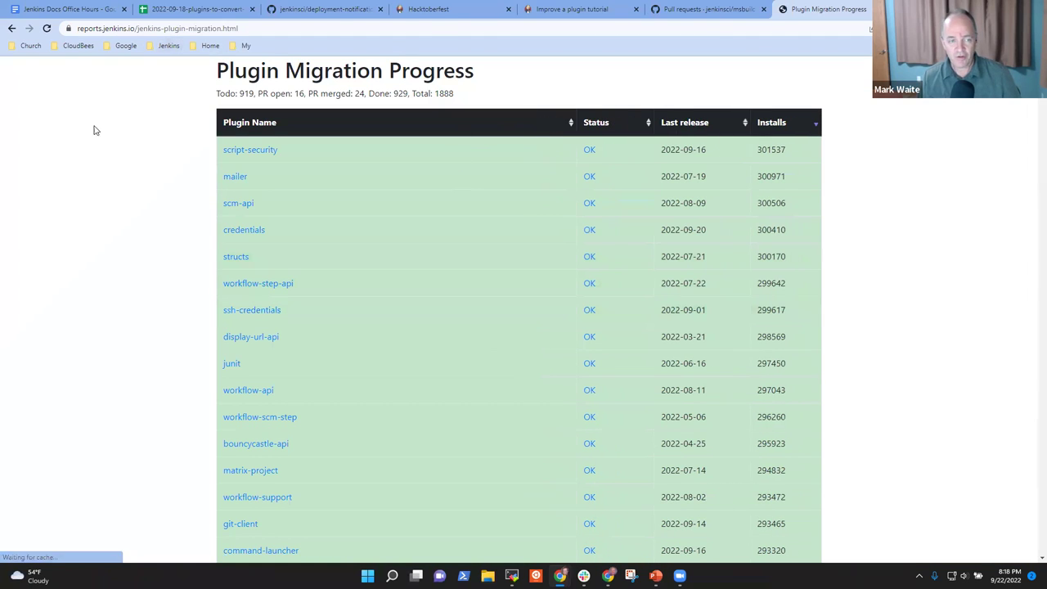
# Sort the plugin table by Status in reverse and scroll to the PR merged/open rows
pyautogui.click(624, 125)
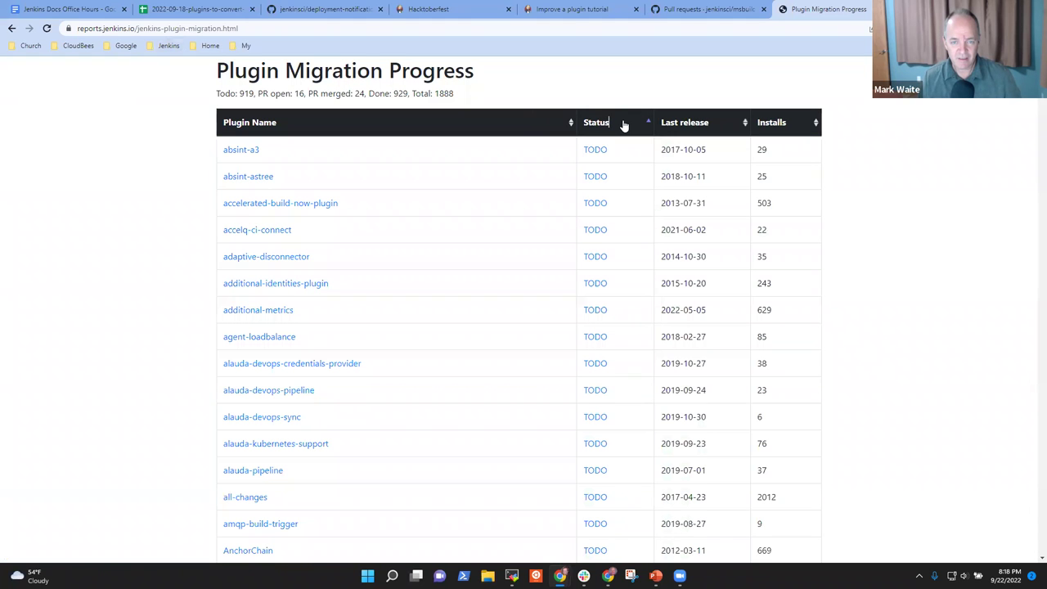
pyautogui.click(622, 126)
pyautogui.scroll(-20, 805, 169)
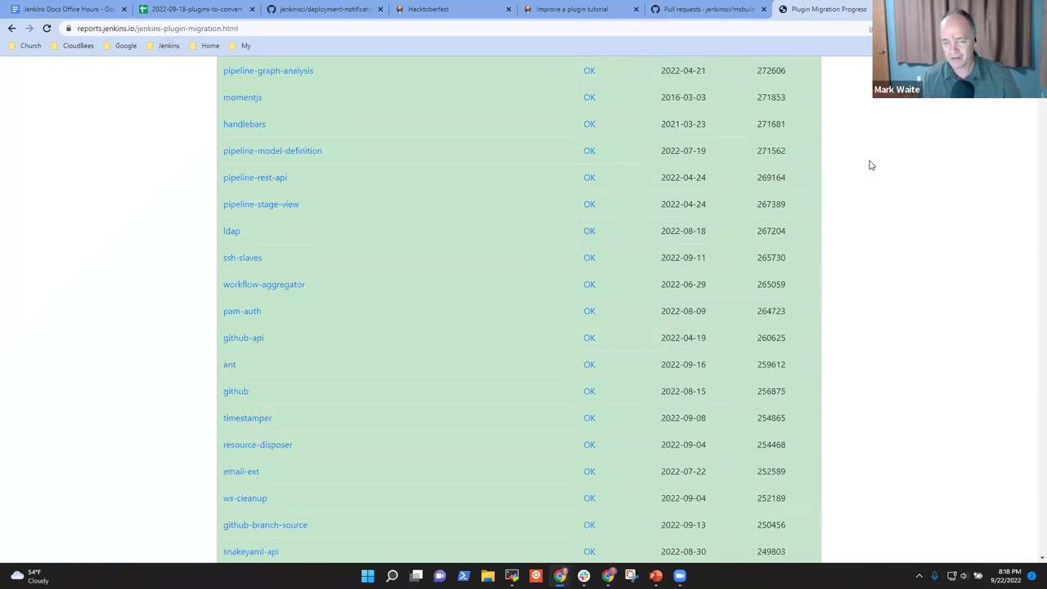
pyautogui.scroll(-10, 875, 171)
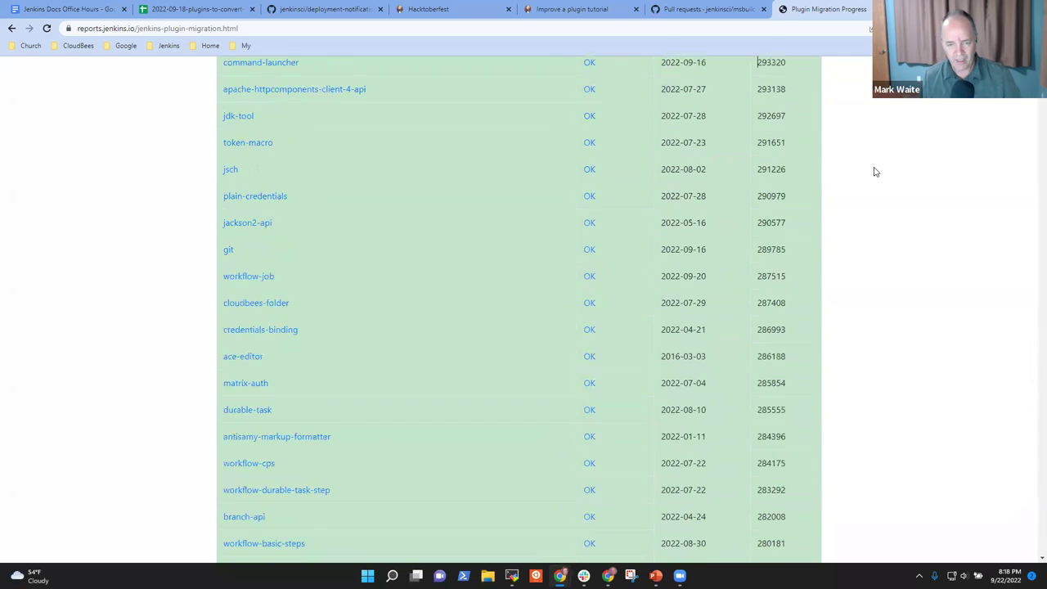
pyautogui.scroll(-20, 875, 172)
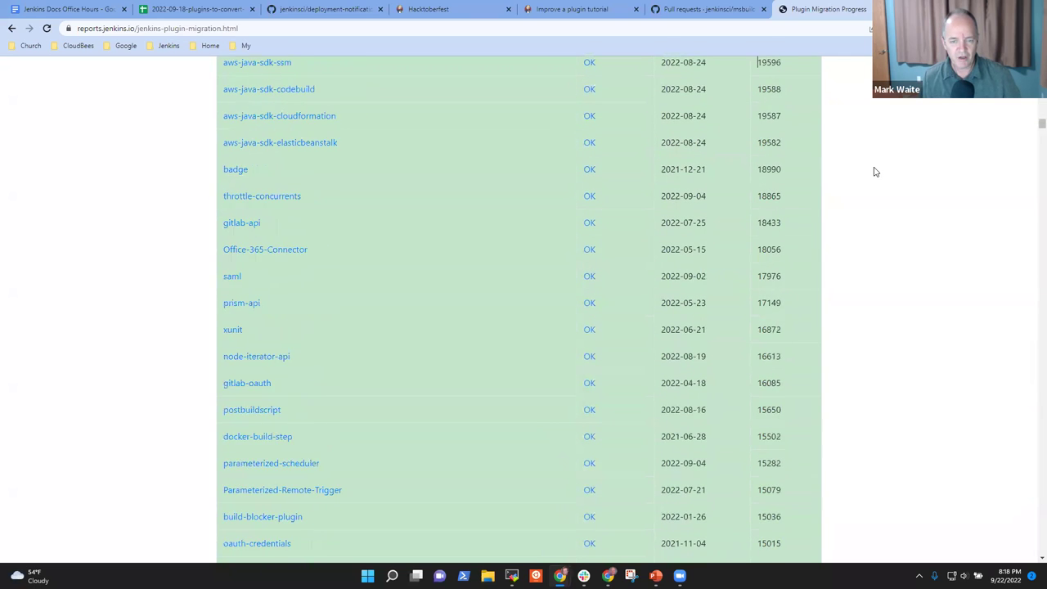
pyautogui.scroll(-20, 875, 172)
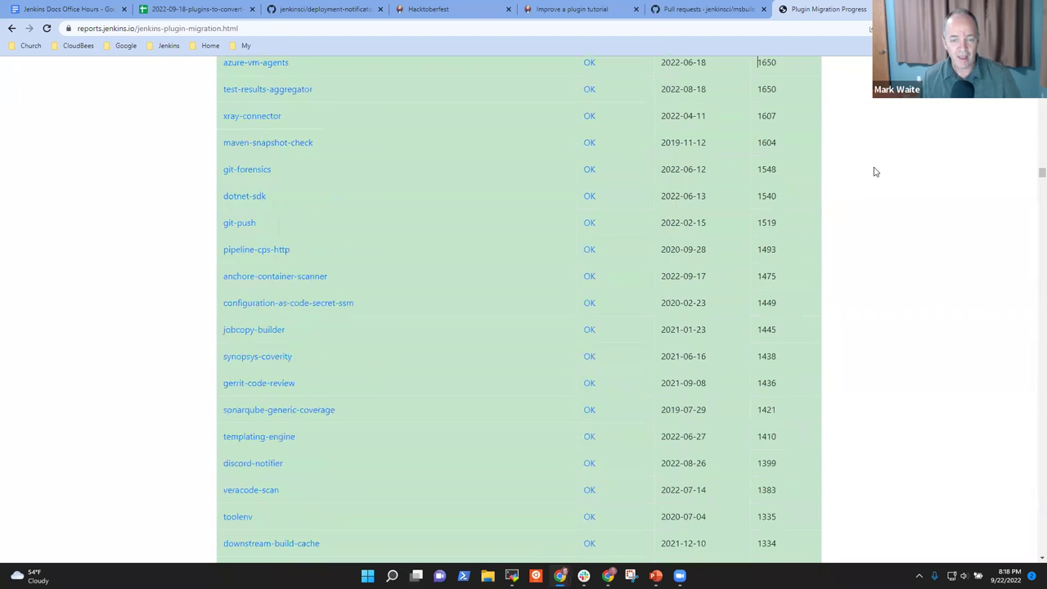
pyautogui.scroll(-20, 875, 172)
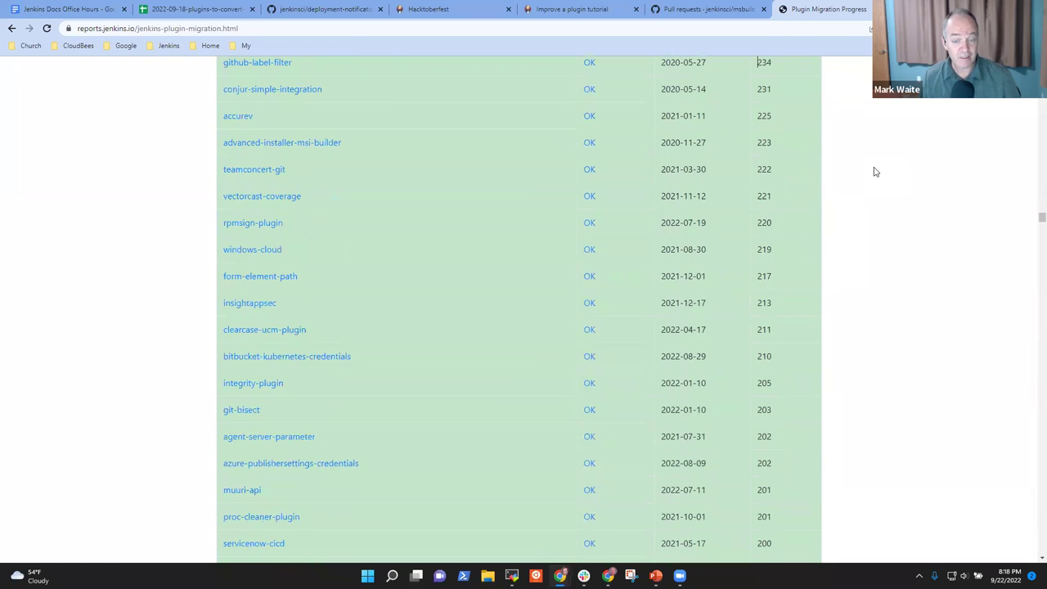
pyautogui.scroll(-20, 875, 172)
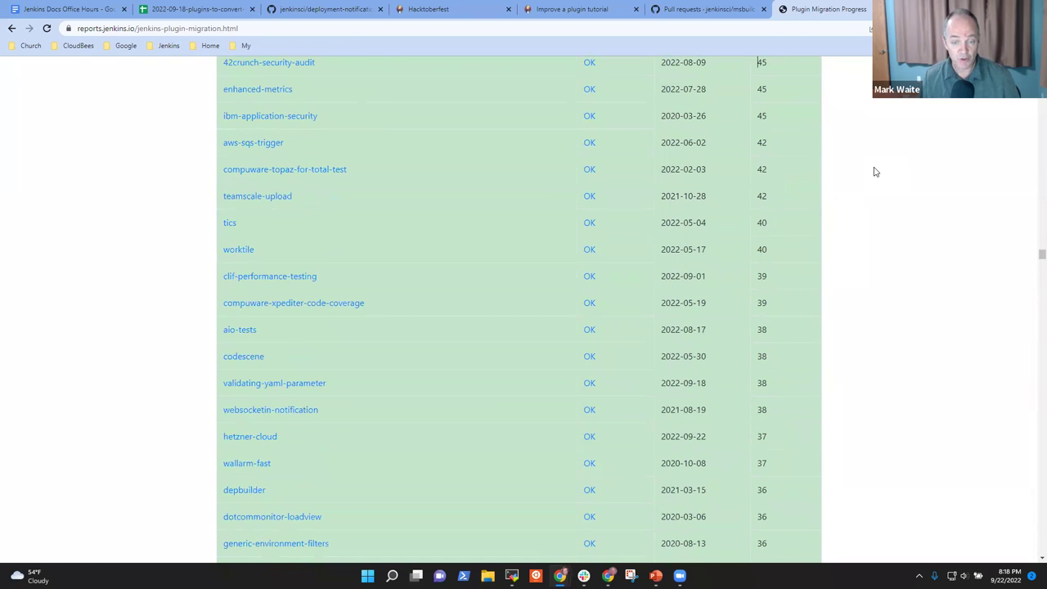
pyautogui.scroll(-20, 875, 171)
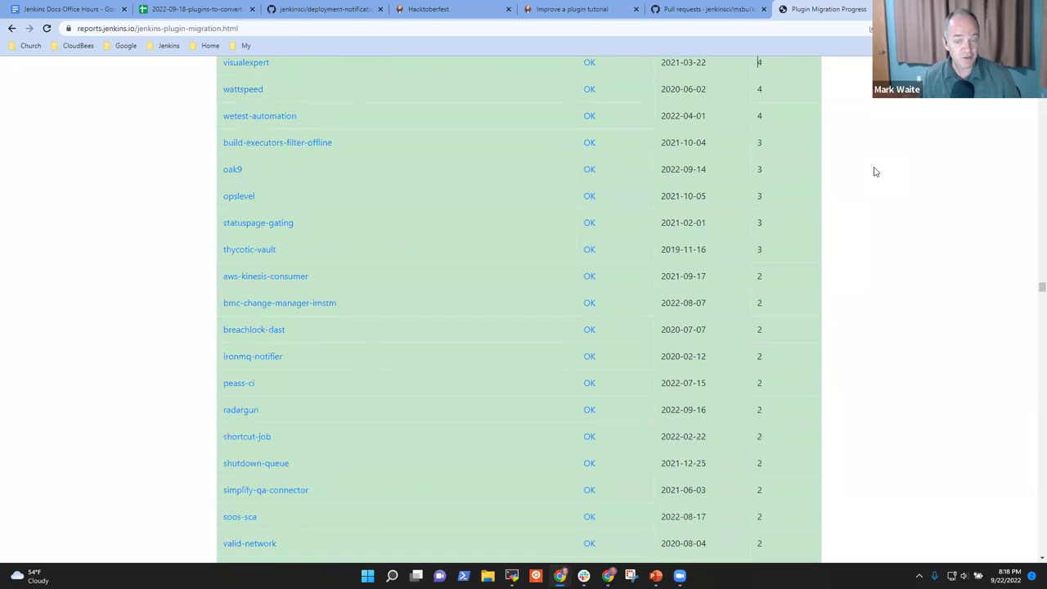
pyautogui.press('Tab')
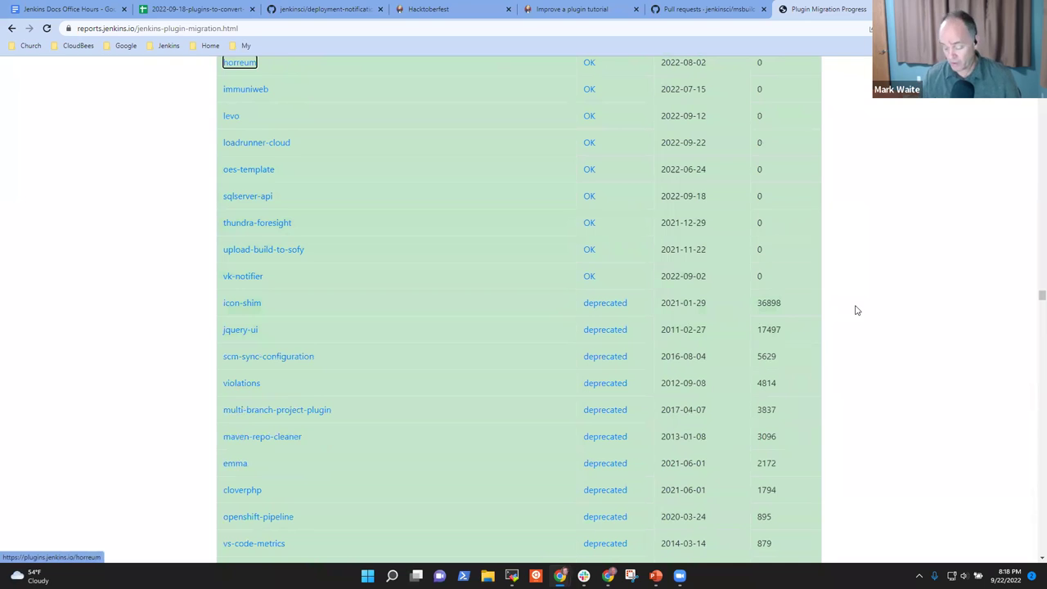
pyautogui.scroll(-15, 857, 310)
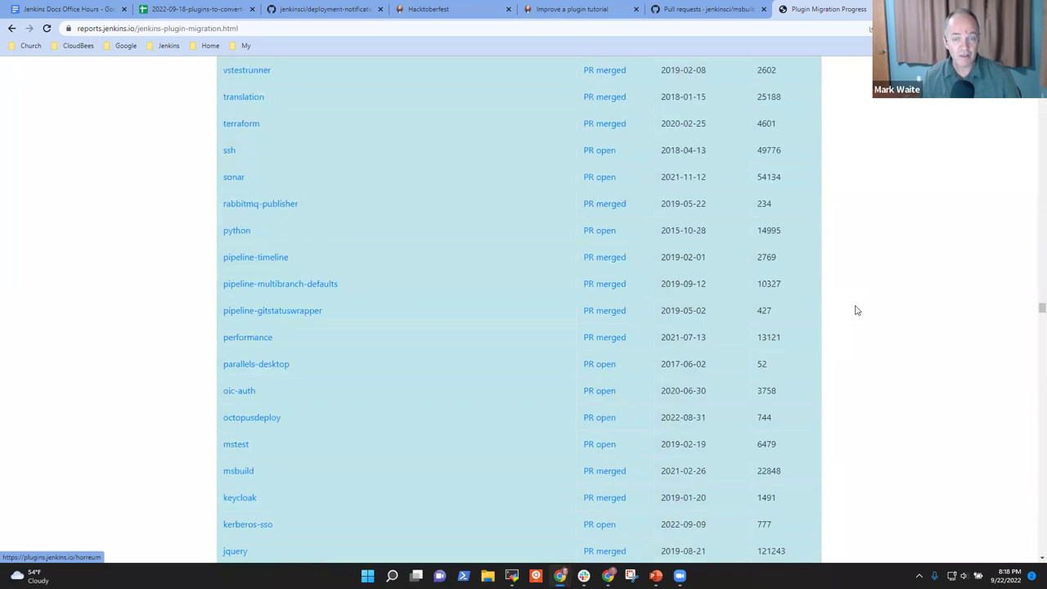
pyautogui.scroll(1, 524, 194)
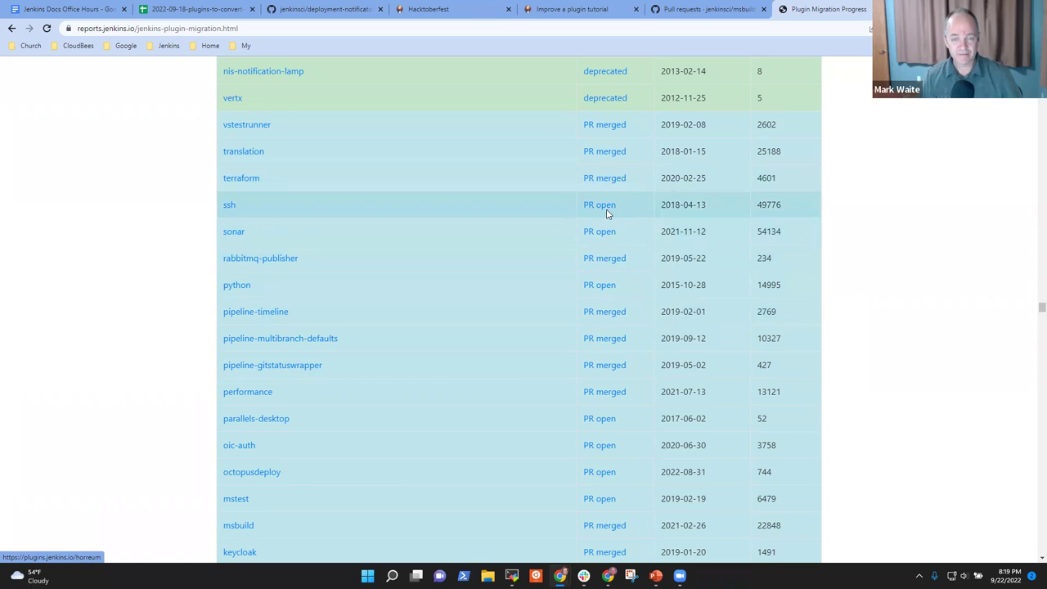
pyautogui.click(233, 208)
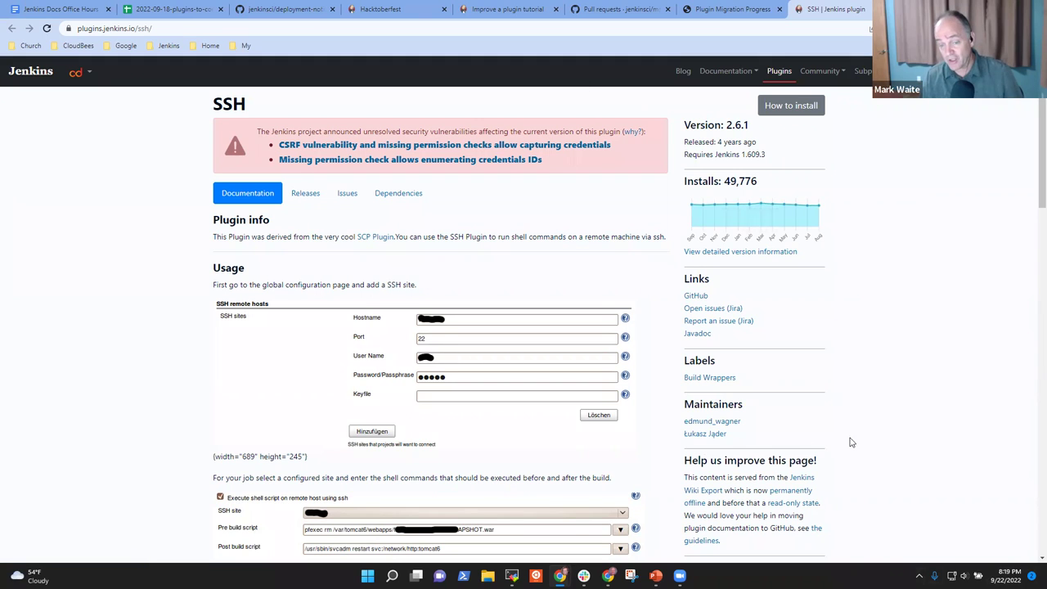
pyautogui.scroll(-2, 853, 417)
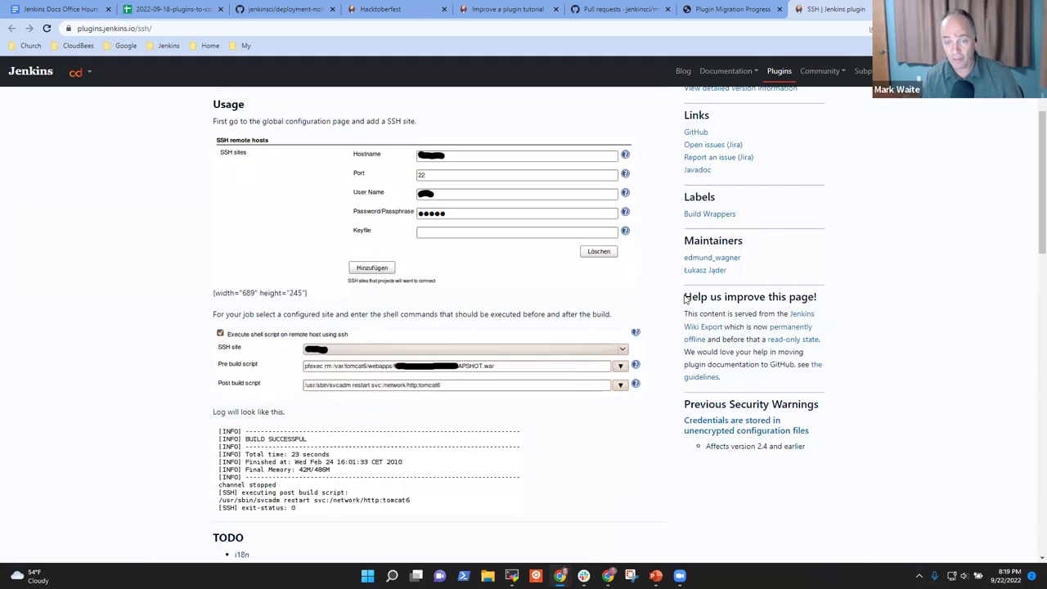
pyautogui.moveTo(685, 299); pyautogui.dragTo(795, 383)
pyautogui.click(912, 320)
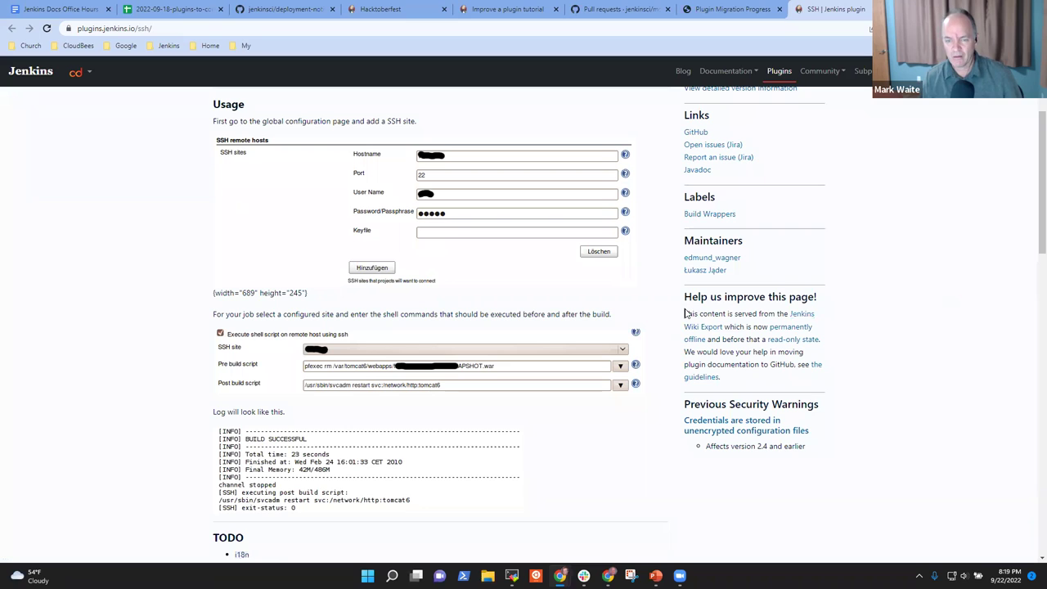
pyautogui.moveTo(683, 314); pyautogui.dragTo(846, 346)
pyautogui.click(847, 346)
pyautogui.moveTo(723, 382); pyautogui.dragTo(679, 319)
pyautogui.click(869, 324)
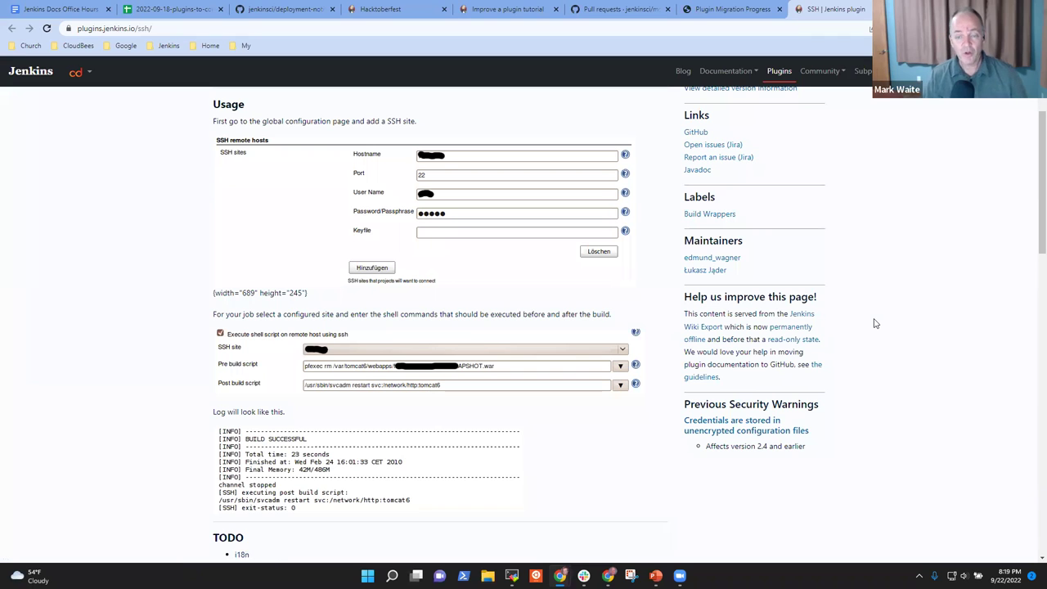
pyautogui.scroll(2, 818, 352)
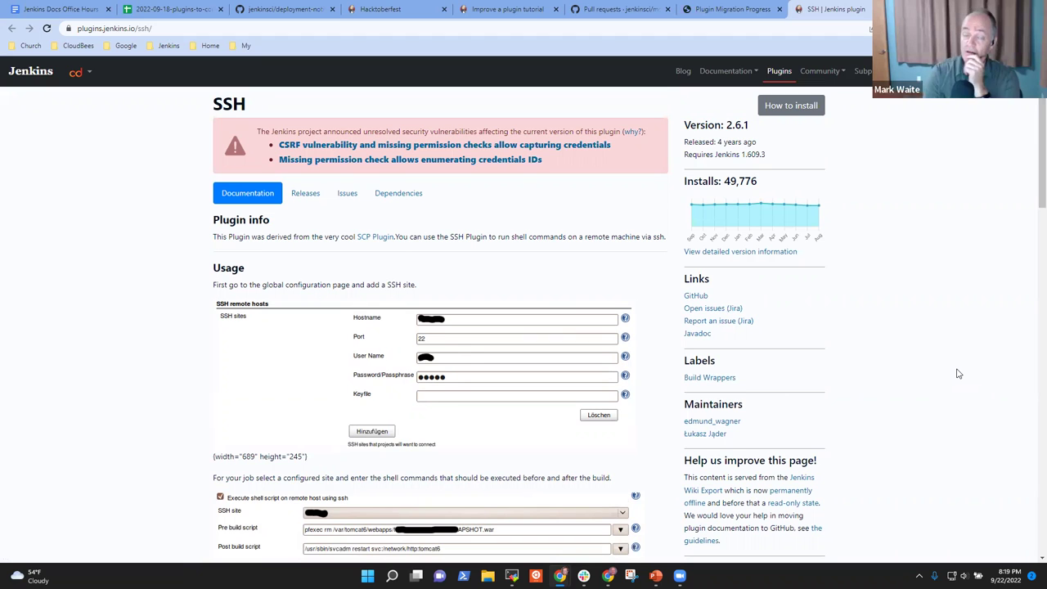
# Cycle through the open tabs, ending on the 2022-09-18-plugins-to-convert-wiki-docs spreadsheet
pyautogui.click(603, 9)
pyautogui.click(494, 9)
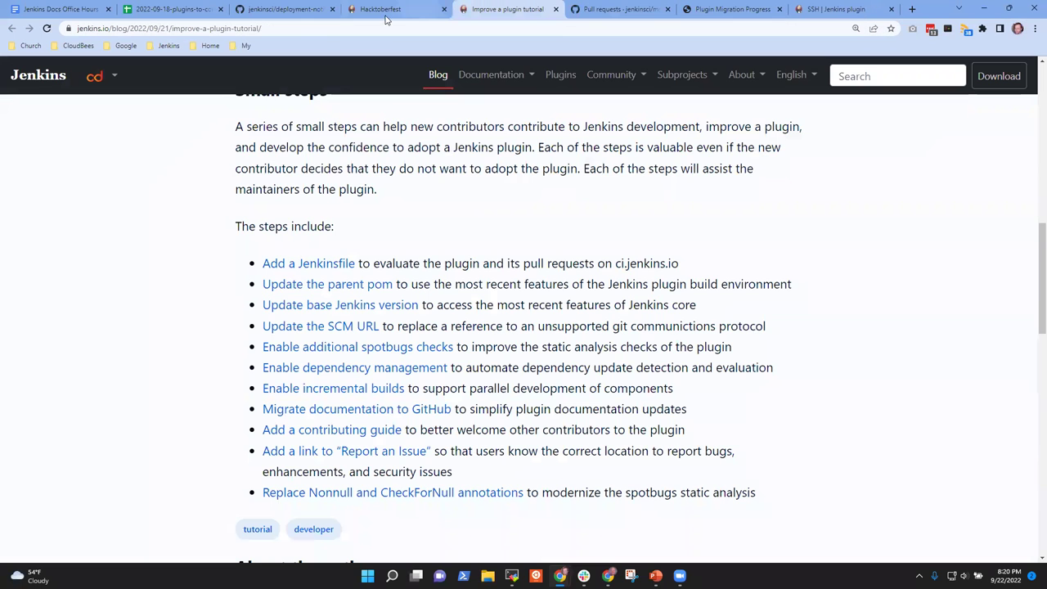
pyautogui.click(384, 9)
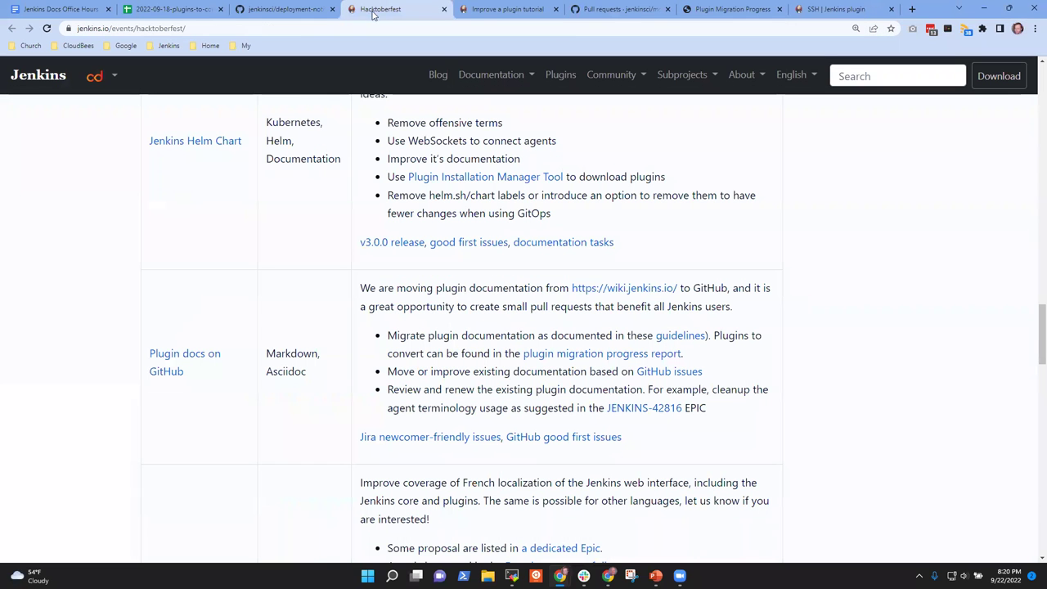
pyautogui.click(288, 11)
pyautogui.click(413, 10)
pyautogui.click(465, 11)
pyautogui.click(616, 9)
pyautogui.click(736, 10)
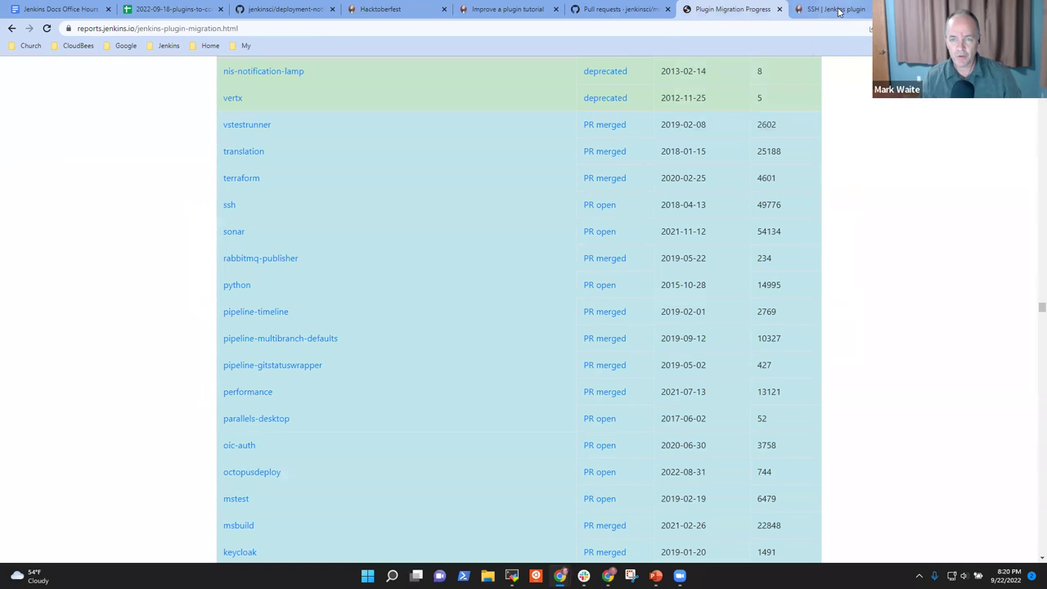
pyautogui.click(833, 9)
pyautogui.click(59, 9)
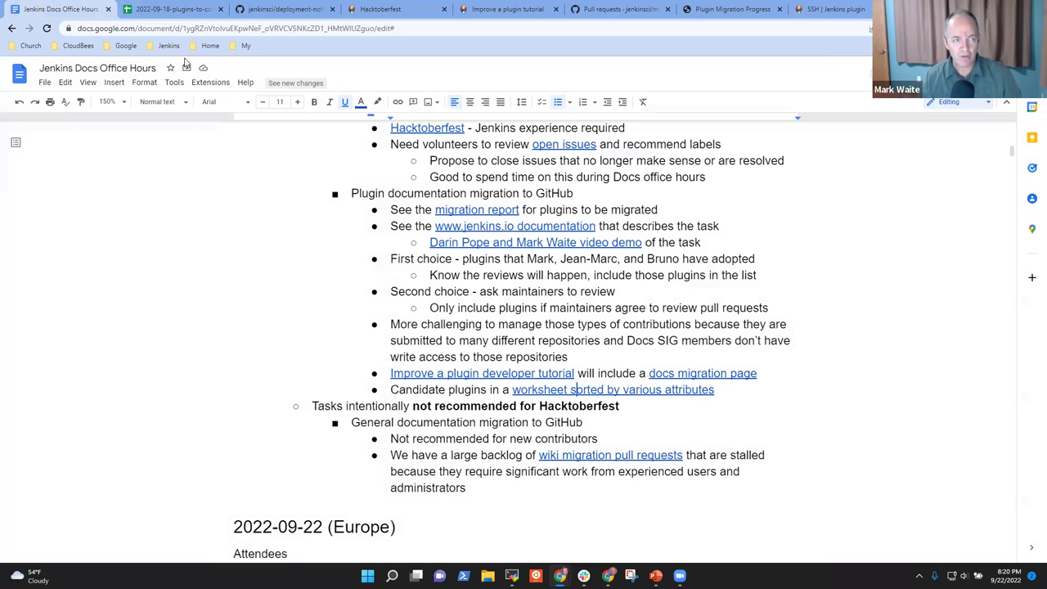
pyautogui.click(173, 9)
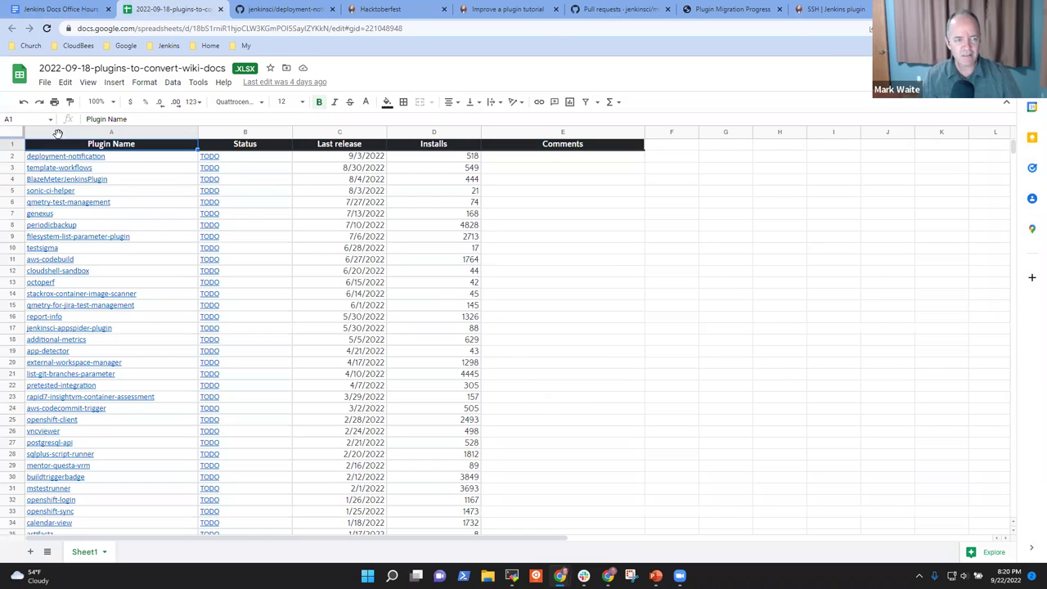
# Close all browser tabs to the right of the spreadsheet
pyautogui.moveTo(63, 161)
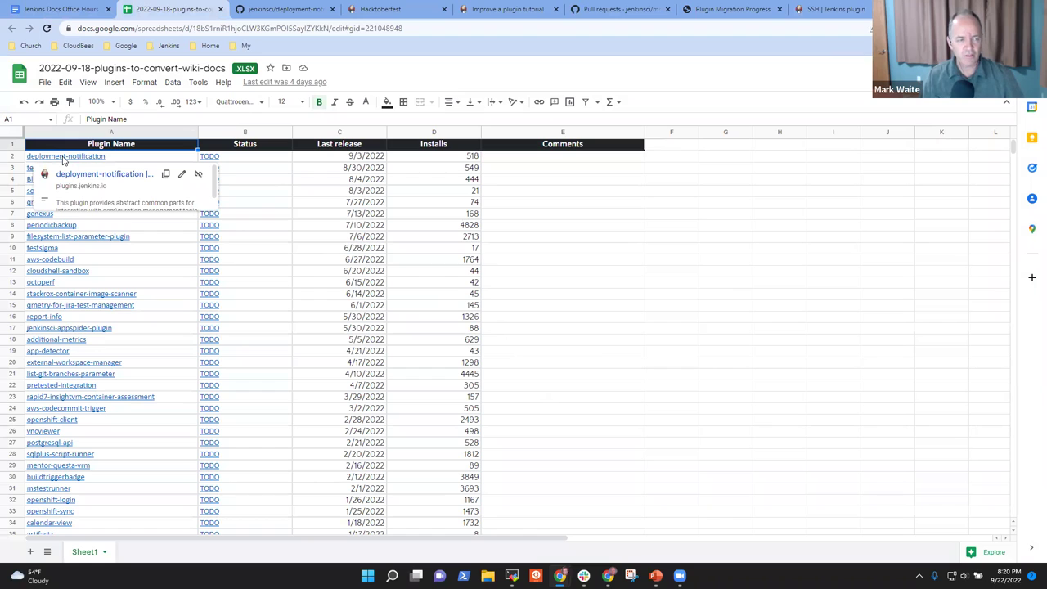
pyautogui.rightClick(177, 10)
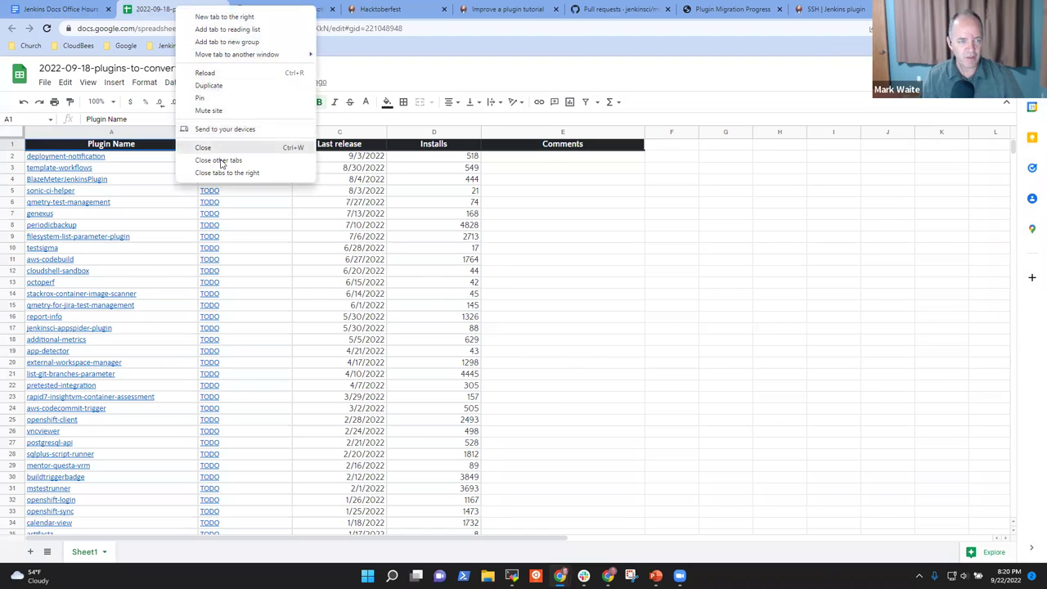
pyautogui.click(235, 174)
# Open the deployment-notification plugin page from cell A2 and check its two open Jira issues
pyautogui.click(62, 157)
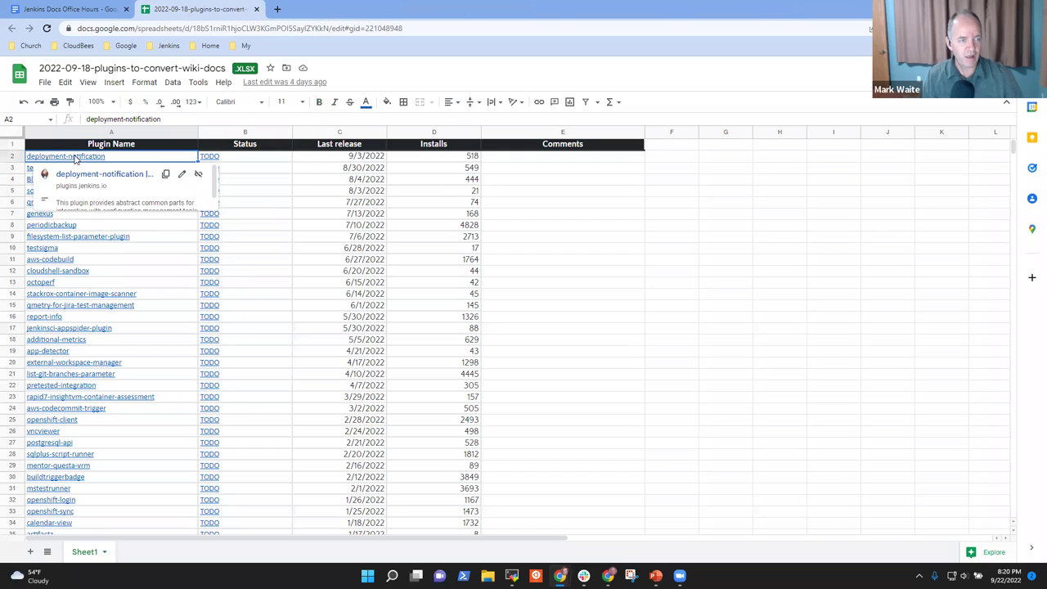
pyautogui.click(96, 174)
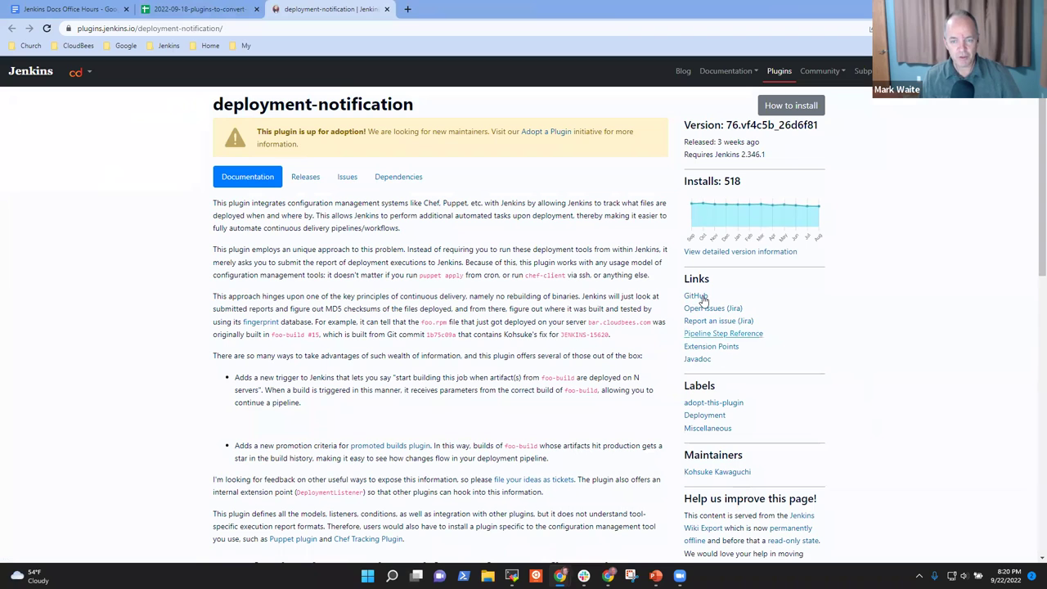
pyautogui.click(703, 312)
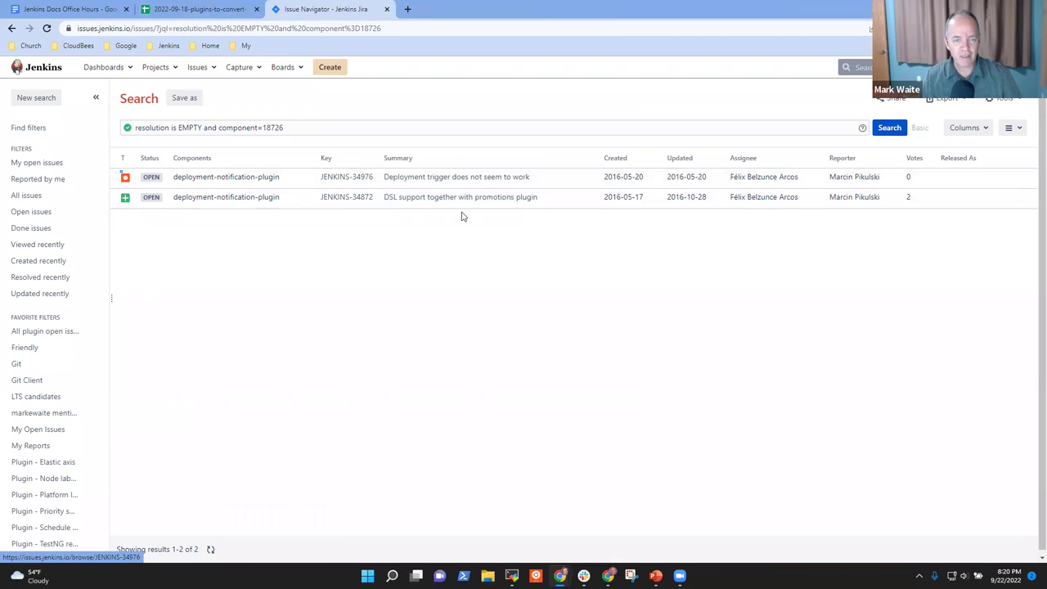
pyautogui.click(13, 29)
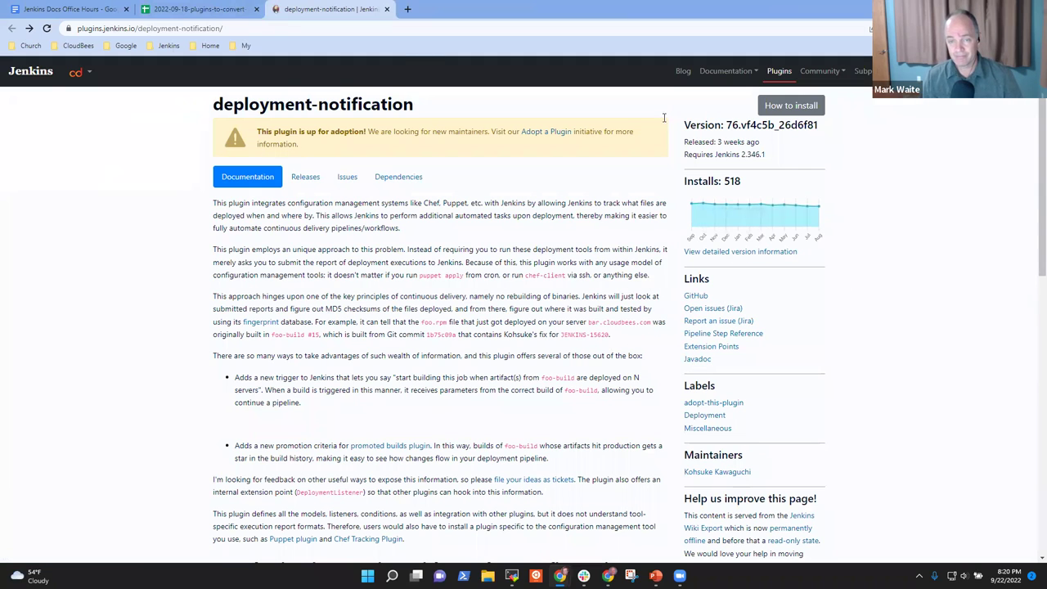
pyautogui.click(189, 8)
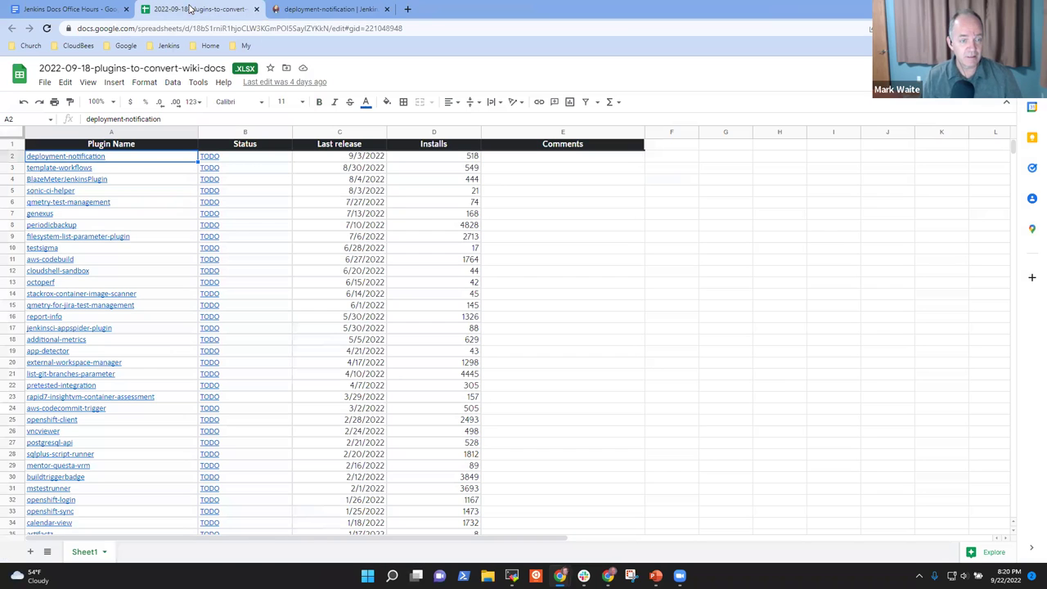
pyautogui.click(312, 15)
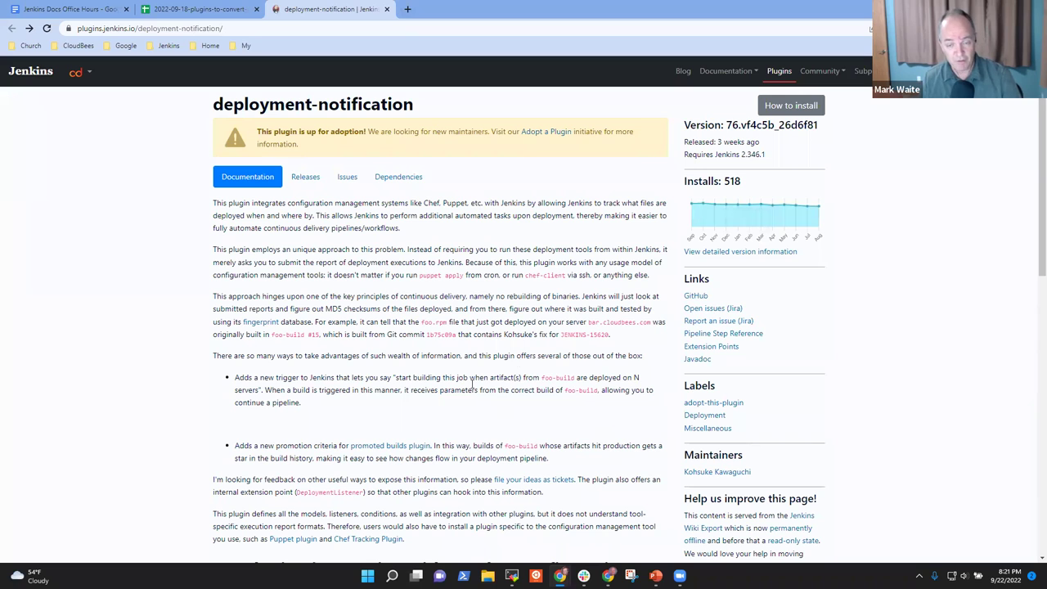
pyautogui.click(717, 322)
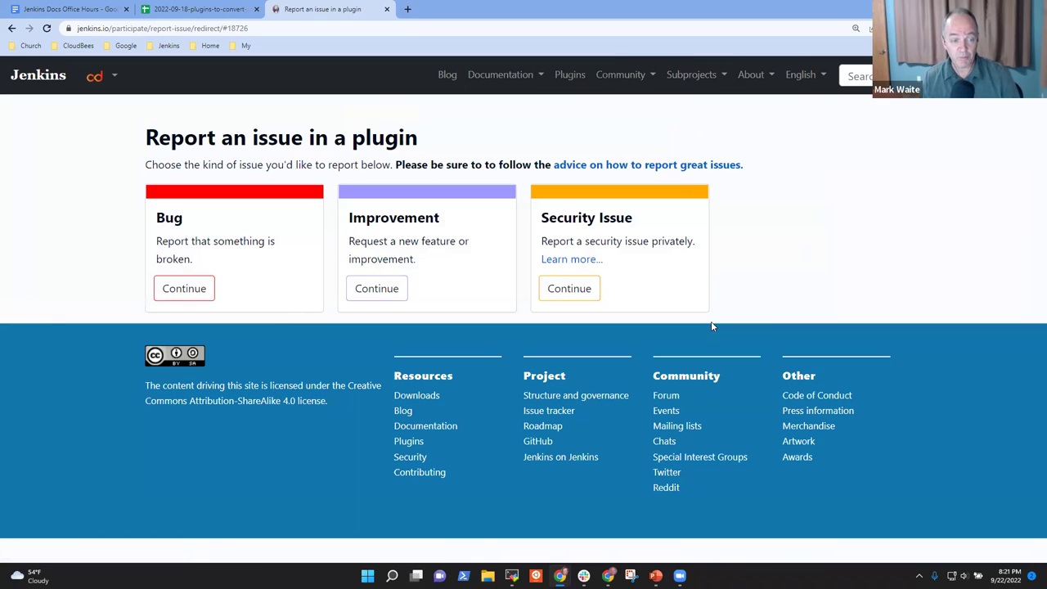
pyautogui.click(11, 27)
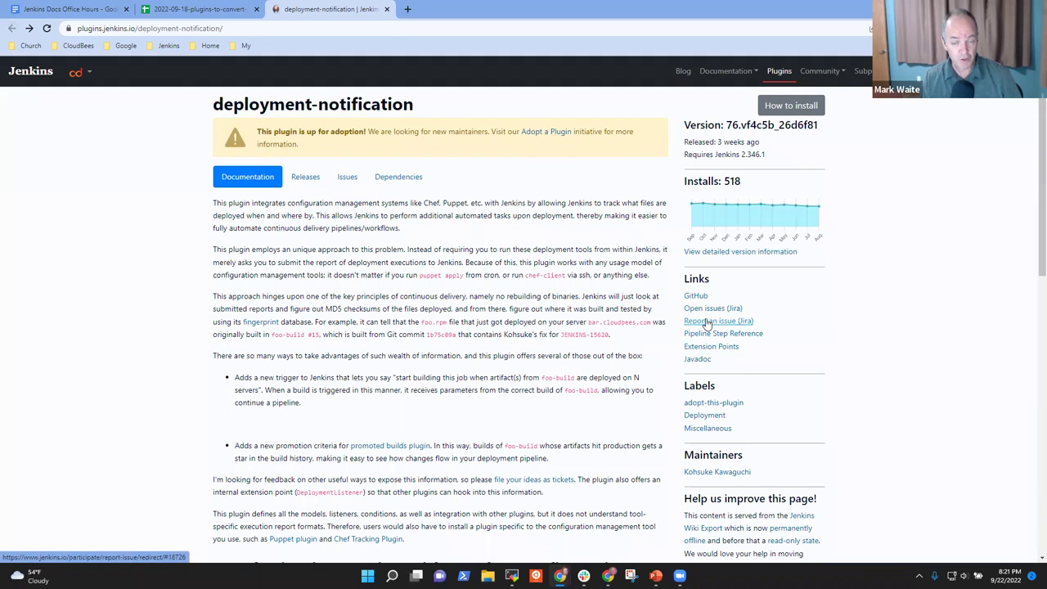
# Open the Jenkins Jira dashboard in a new tab from the Jenkins bookmarks
pyautogui.click(407, 9)
pyautogui.click(184, 26)
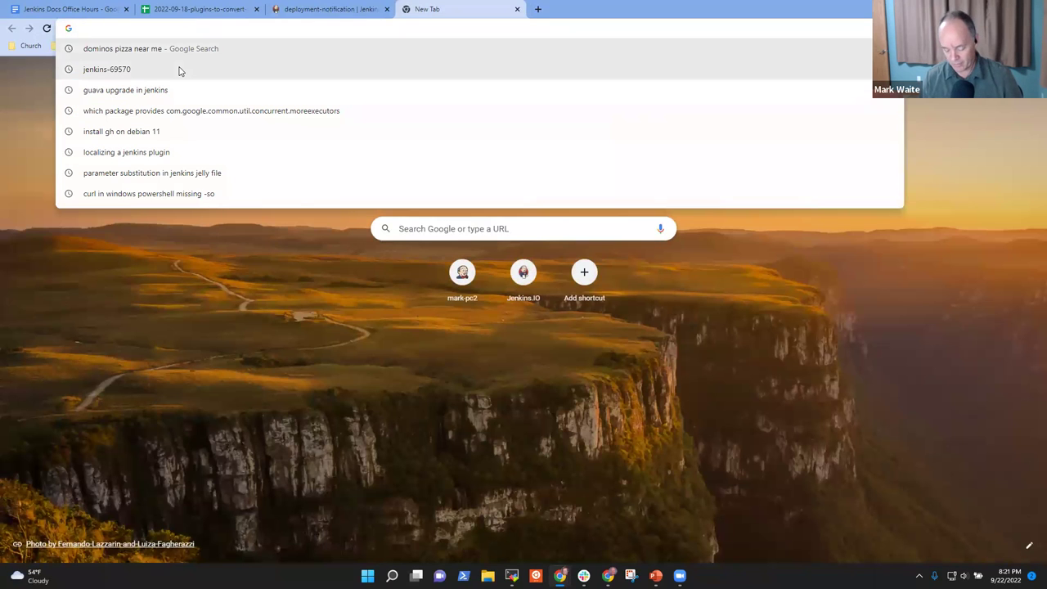
pyautogui.click(136, 379)
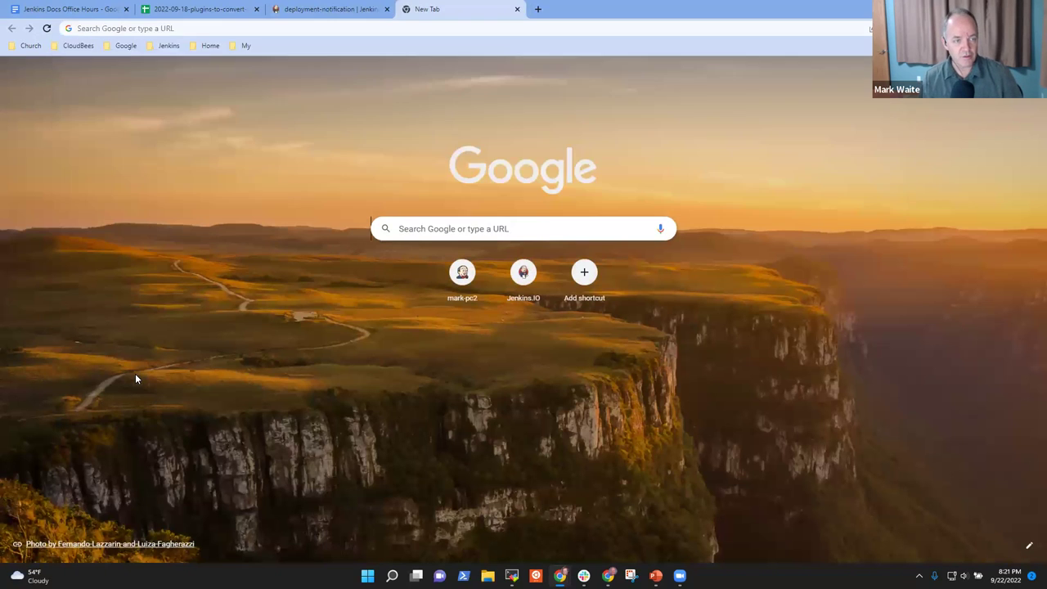
pyautogui.click(162, 46)
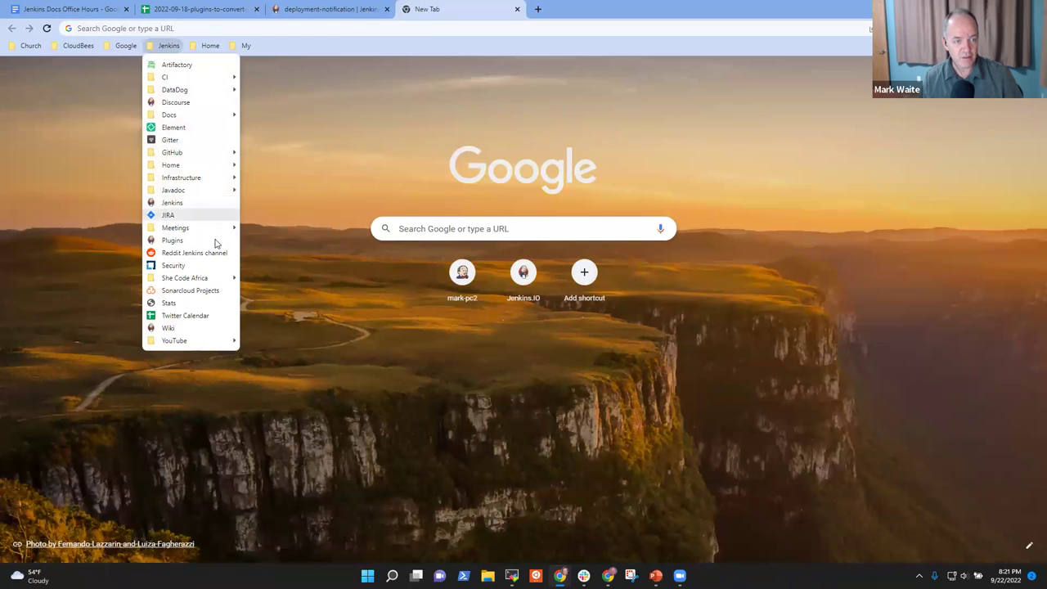
pyautogui.click(168, 216)
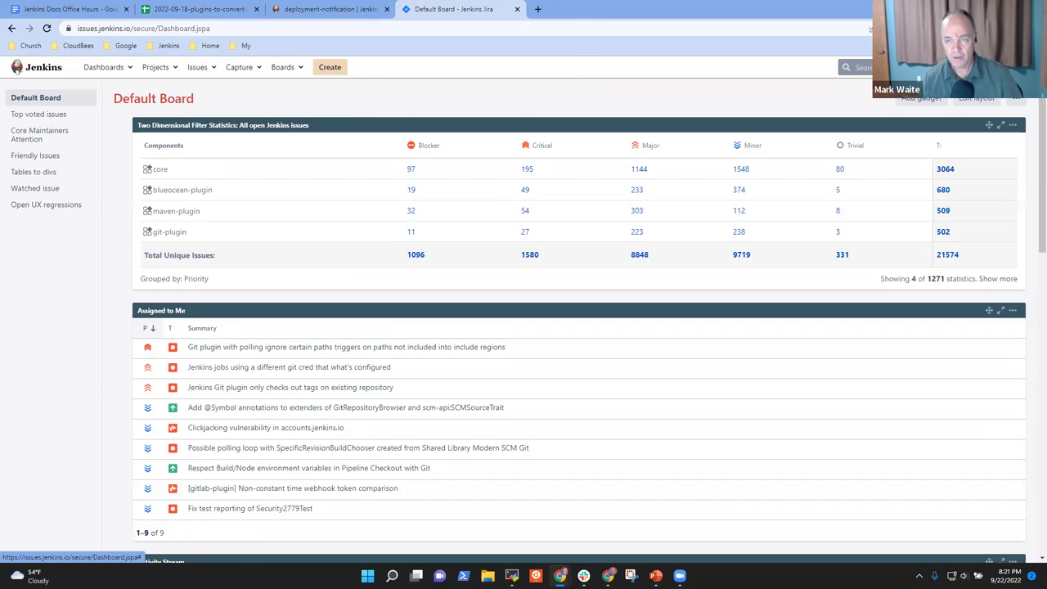
# Quick-search Jira for 'plugin doc migrations to github'
pyautogui.click(866, 69)
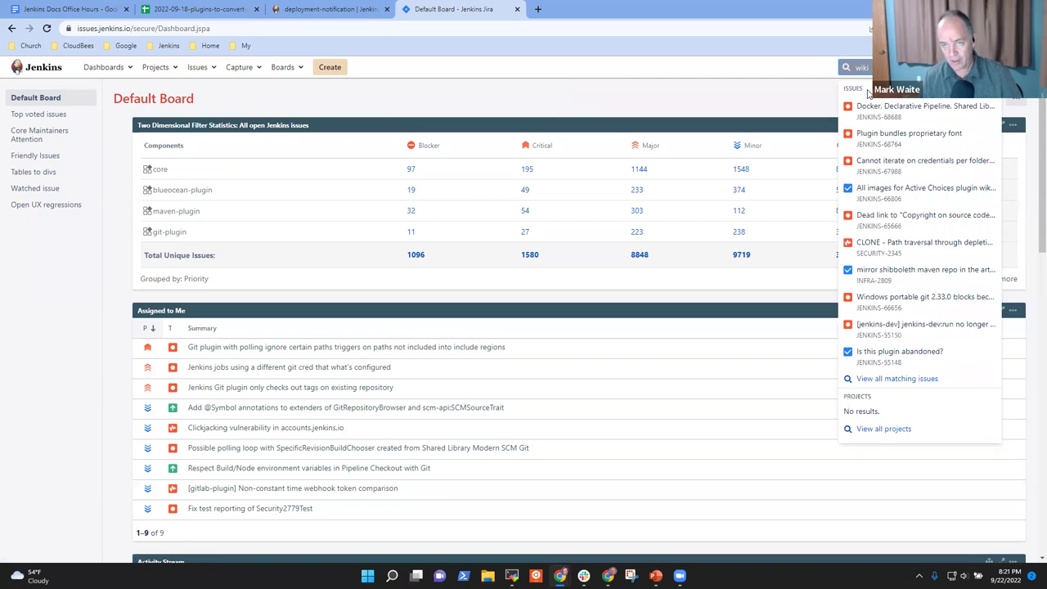
pyautogui.hotkey('ctrl', 'a')
pyautogui.write('p')
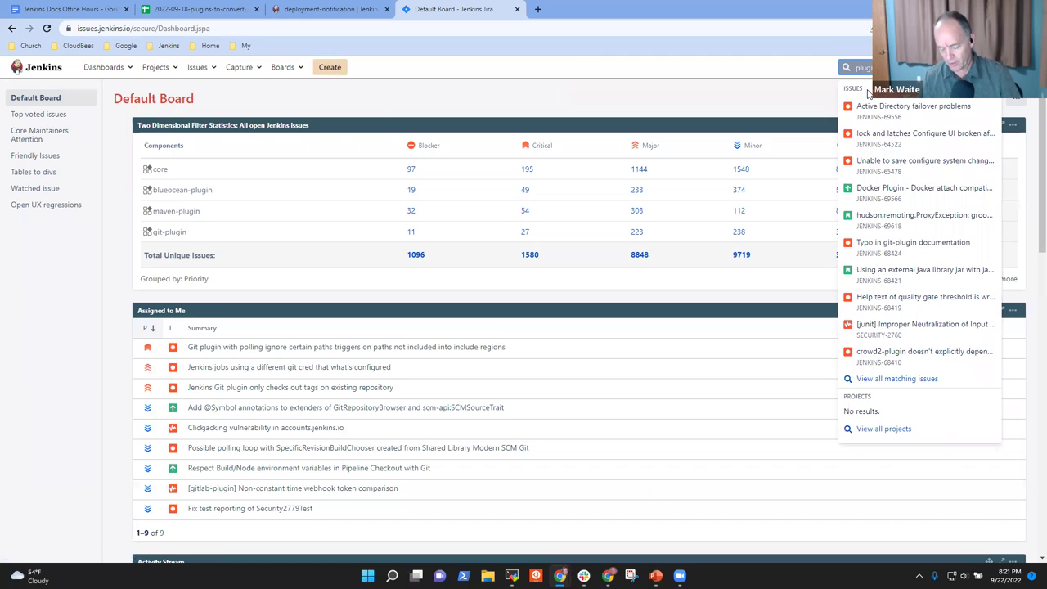
pyautogui.press('BackSpace')
pyautogui.press('BackSpace')
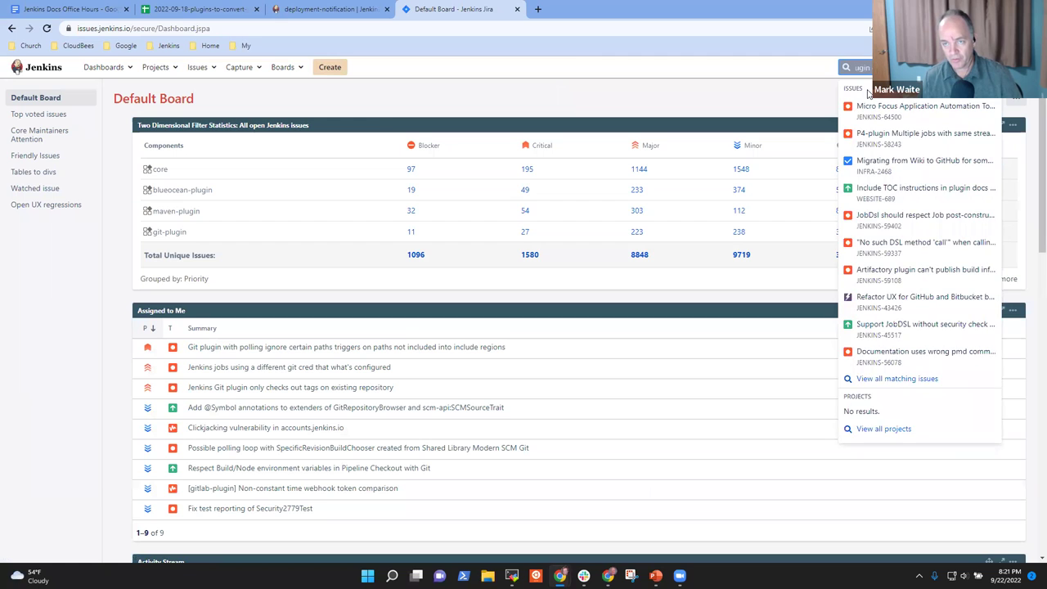
pyautogui.write('doc m')
pyautogui.press('BackSpace')
pyautogui.press('BackSpace')
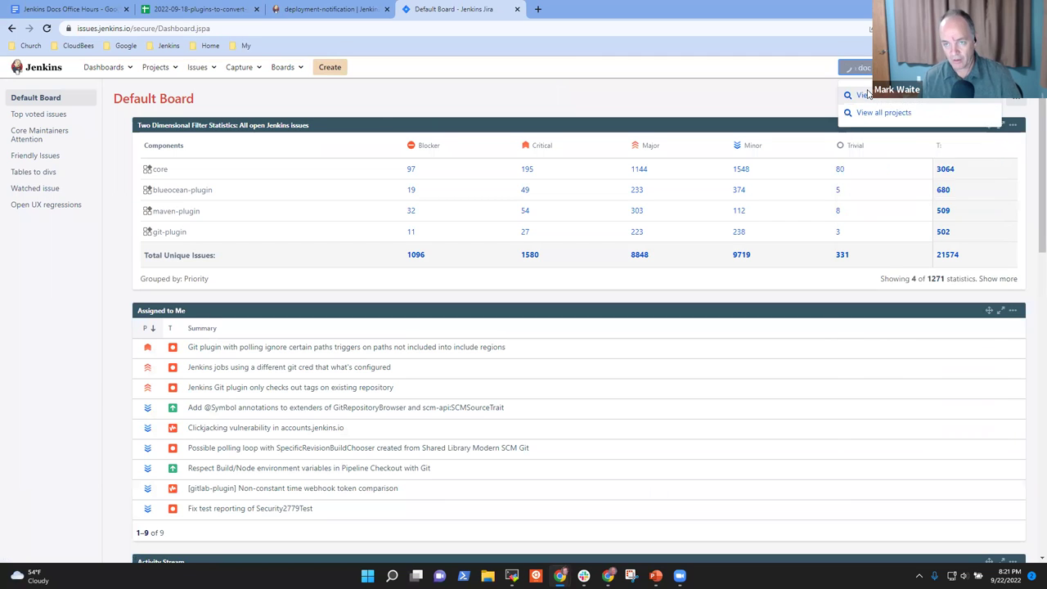
pyautogui.press('Return')
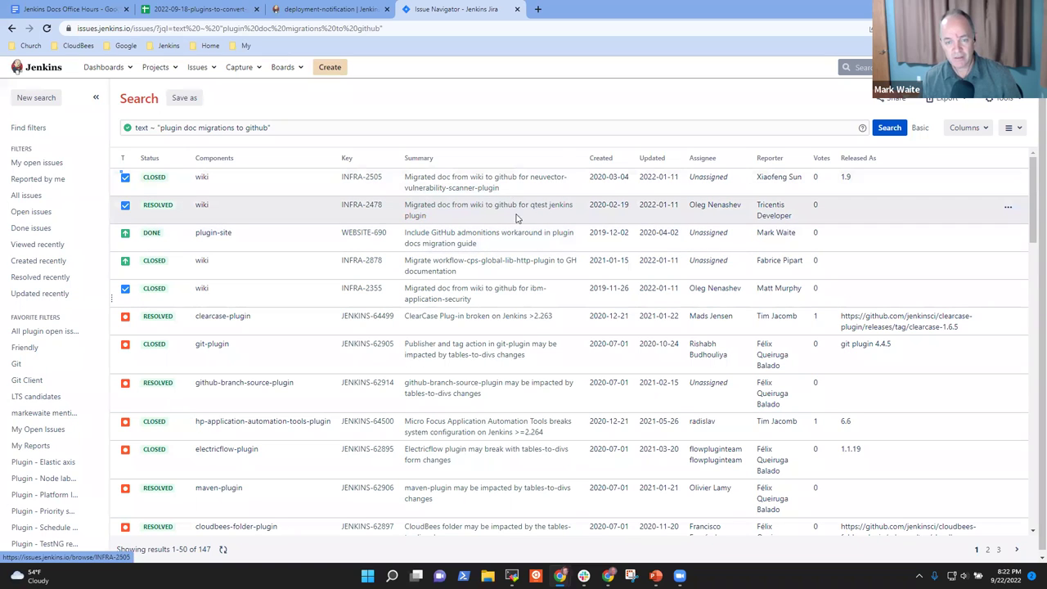
# Sort the results newest-created first and glance at issue JENKINS-68547
pyautogui.click(604, 160)
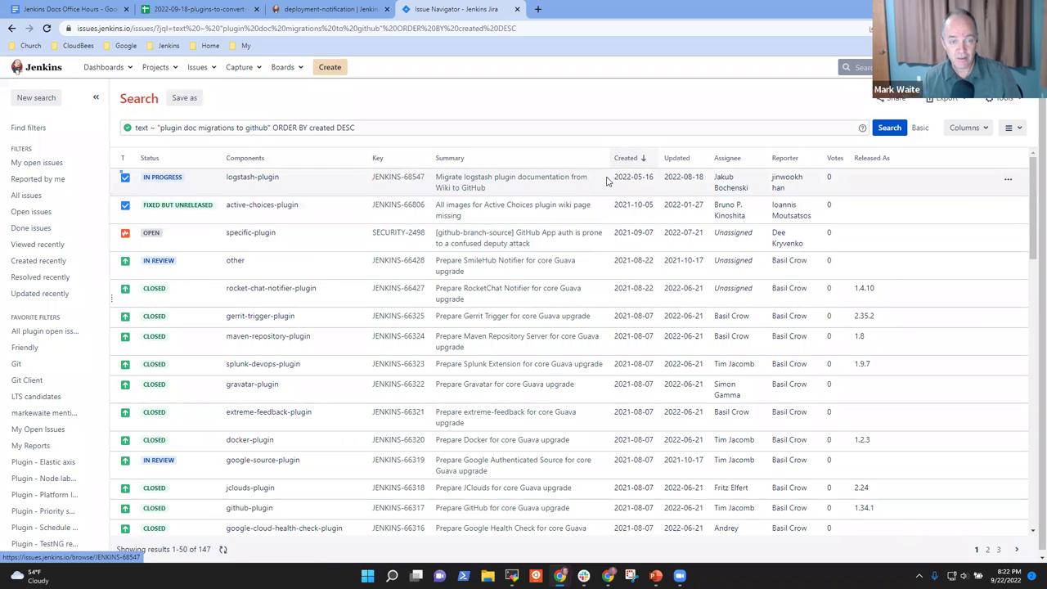
pyautogui.click(400, 177)
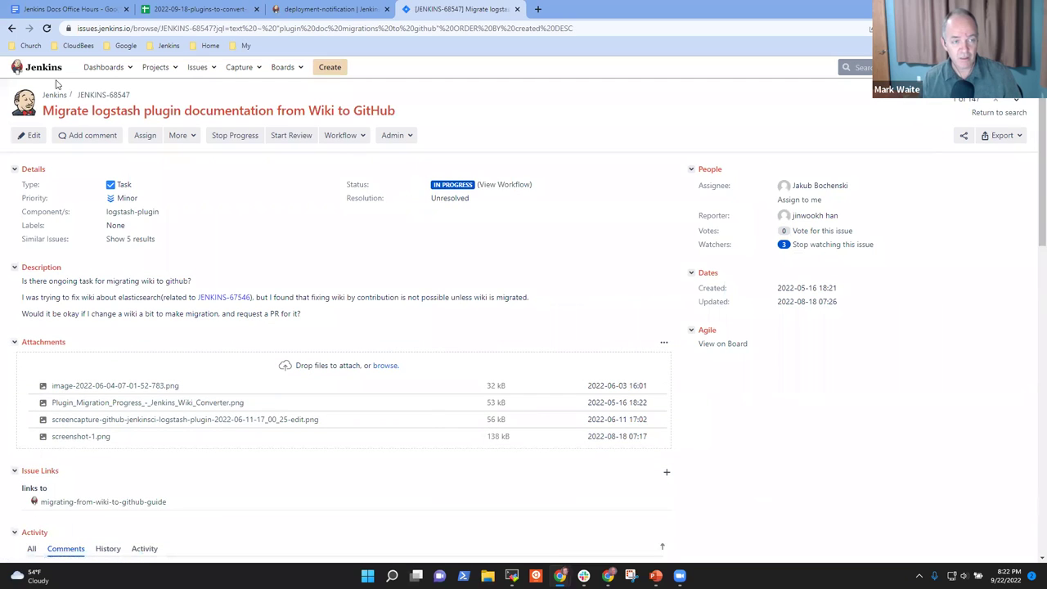
pyautogui.click(12, 28)
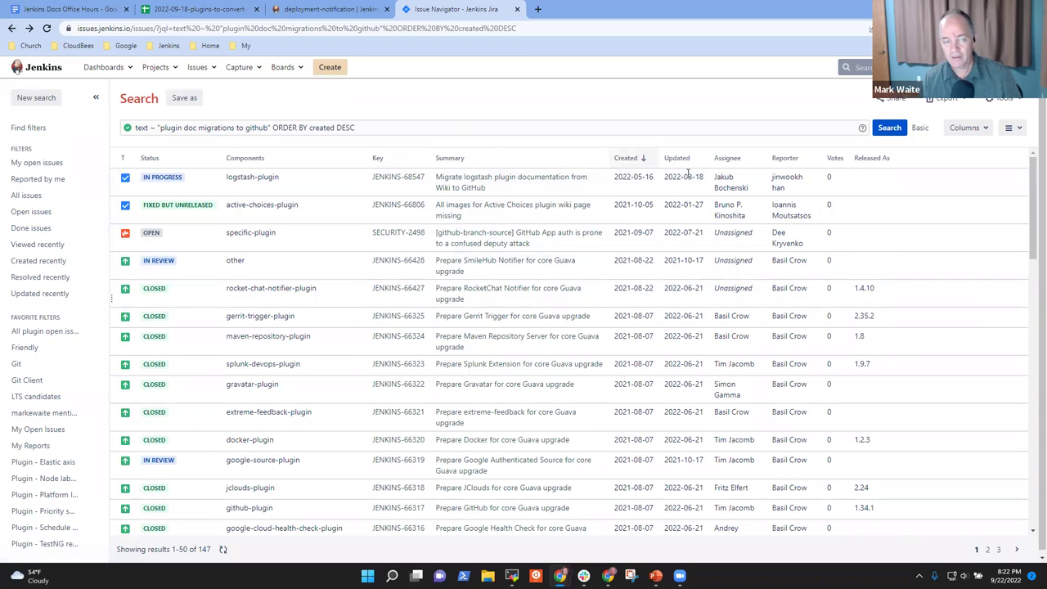
# Prefix the JQL query with 'project not in (security) and' to exclude Security issues
pyautogui.click(364, 128)
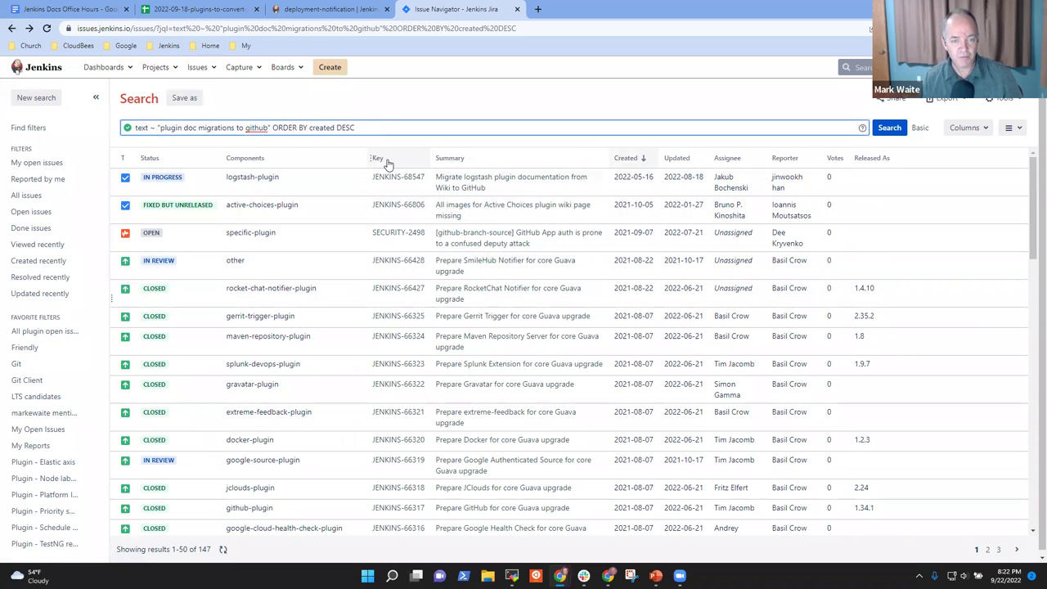
pyautogui.press('Home')
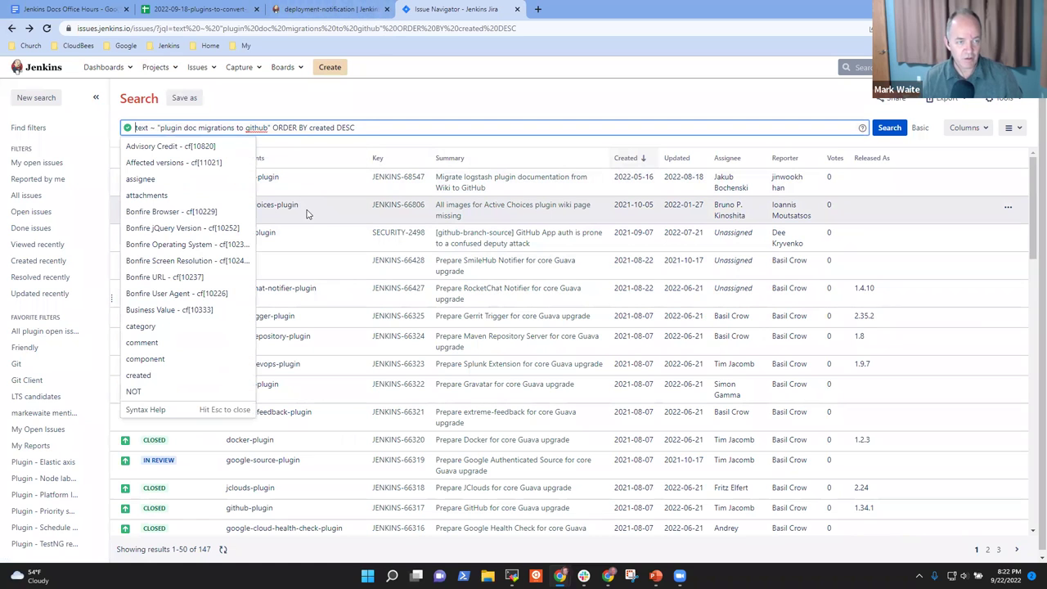
pyautogui.write('project ')
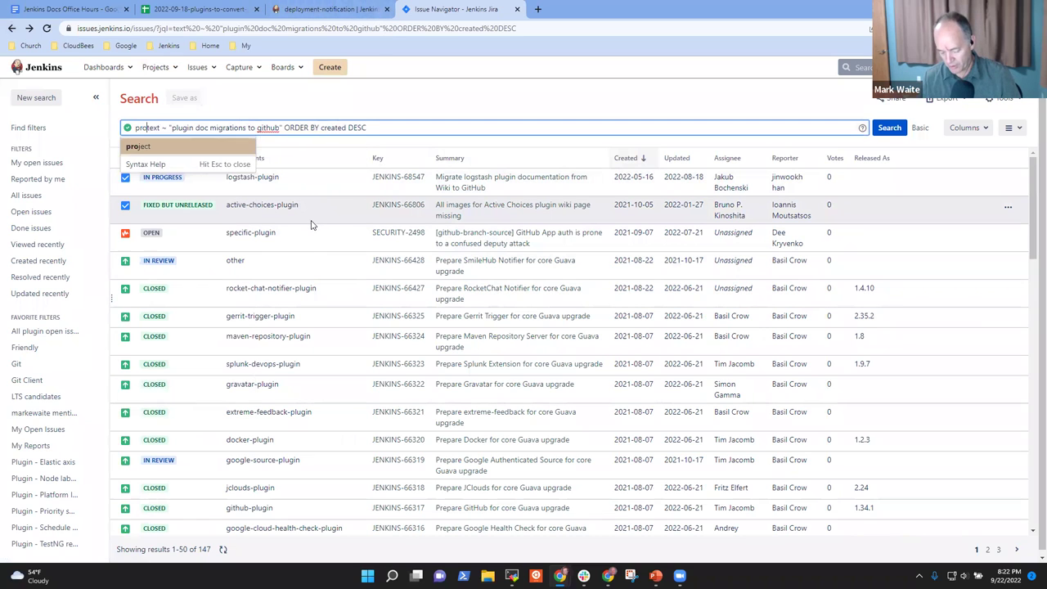
pyautogui.write('notg in')
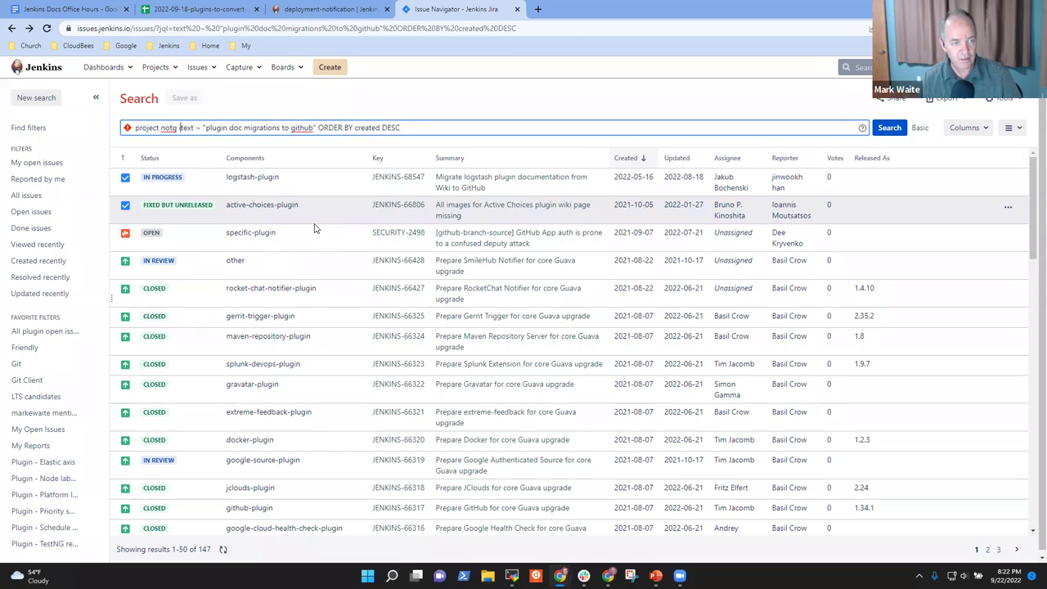
pyautogui.press('BackSpace')
pyautogui.write('in ')
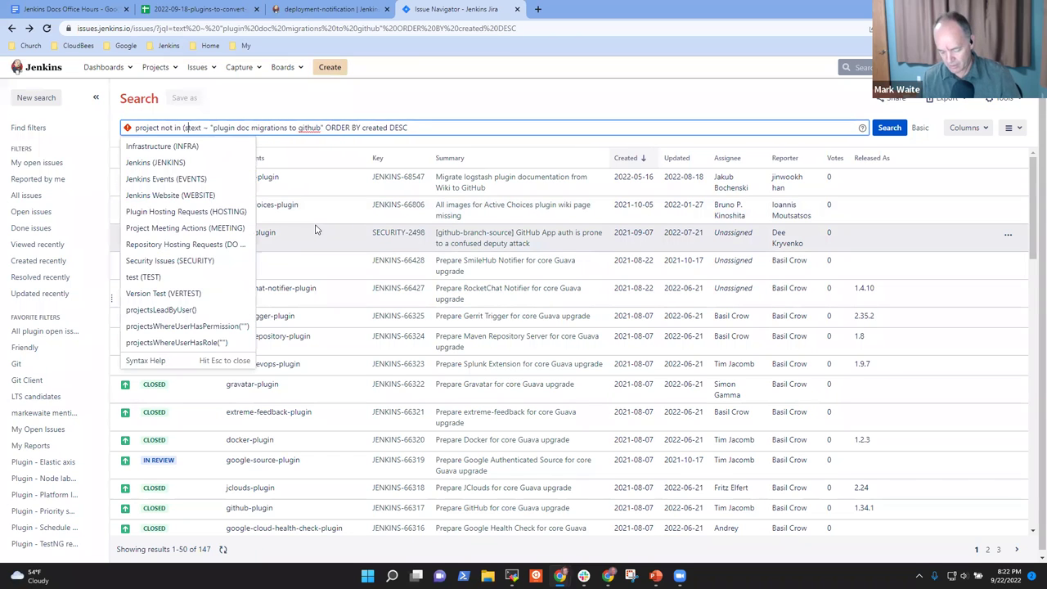
pyautogui.write('(security) and')
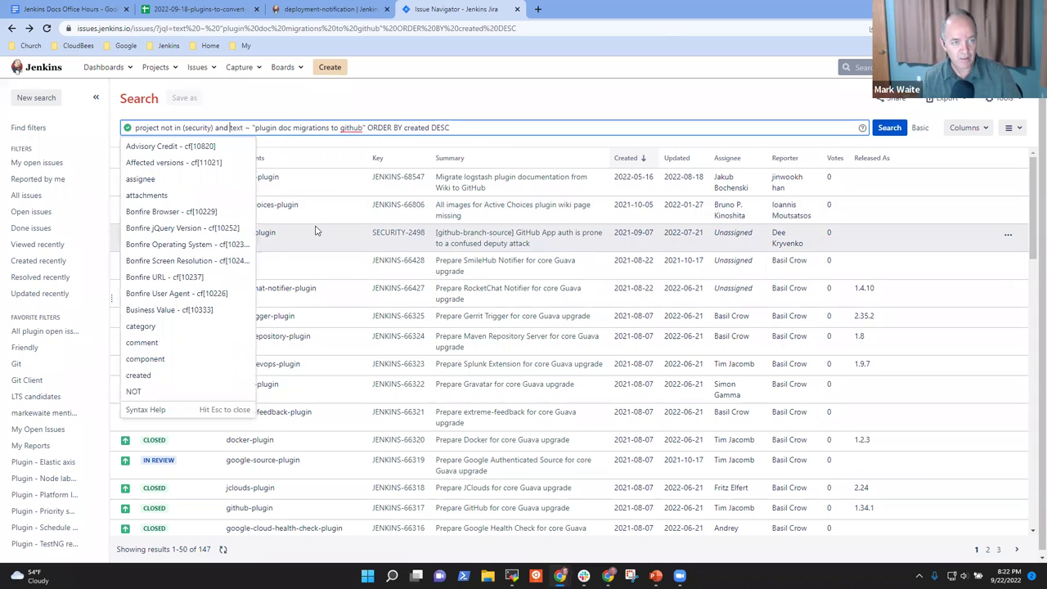
pyautogui.press('Return')
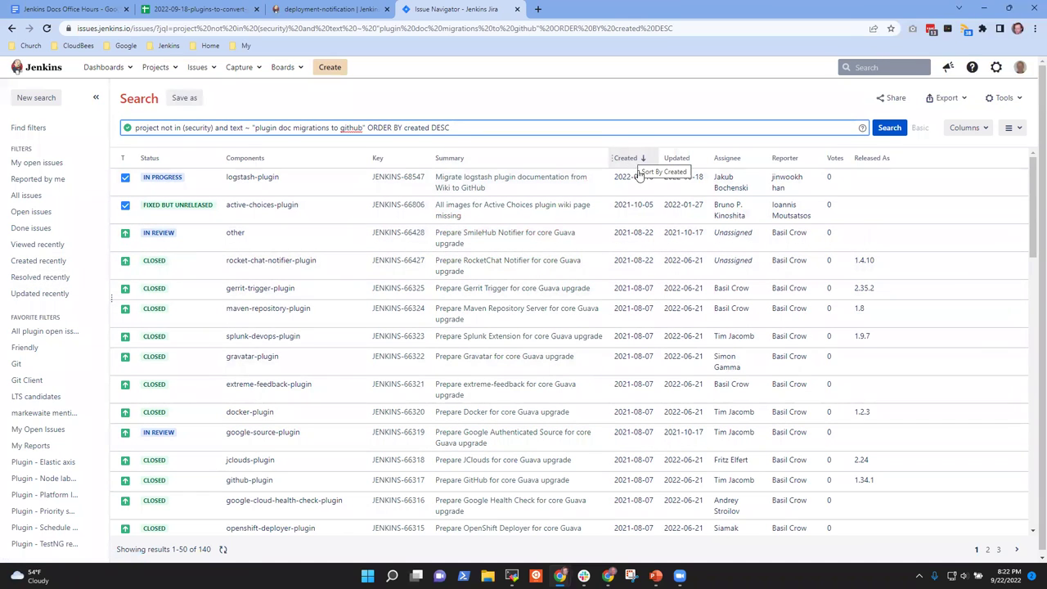
# Scroll through the 140 remaining migration issues
pyautogui.scroll(-2, 631, 204)
pyautogui.scroll(-5, 626, 262)
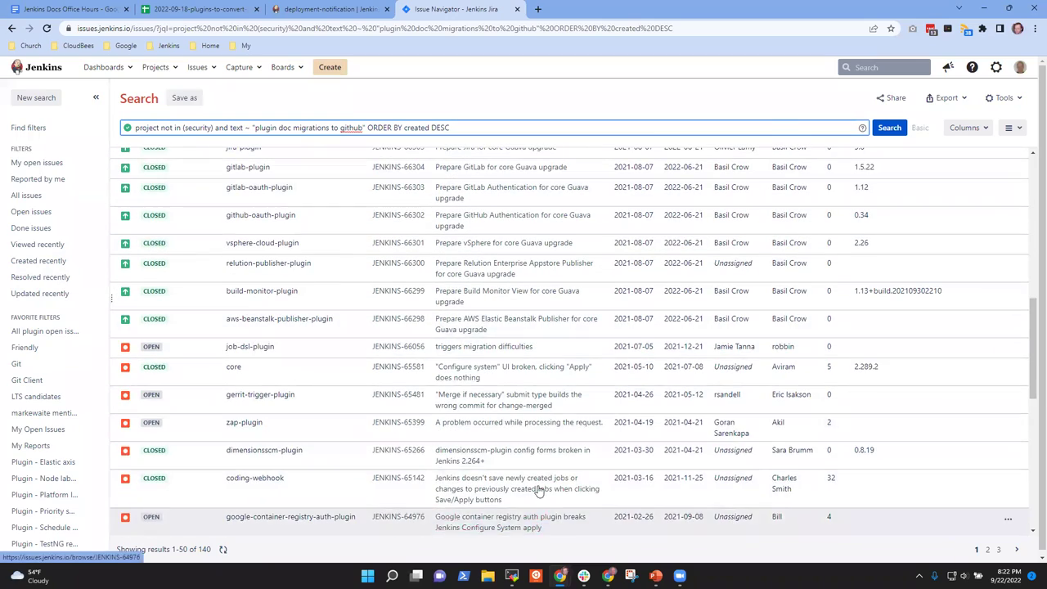
pyautogui.scroll(-2, 647, 311)
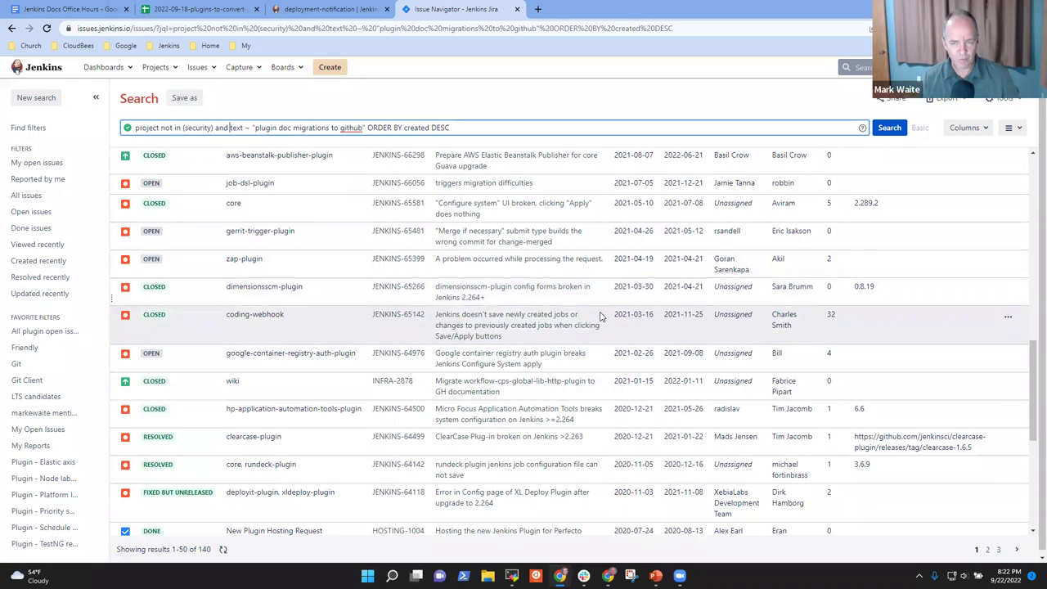
pyautogui.scroll(-2, 618, 284)
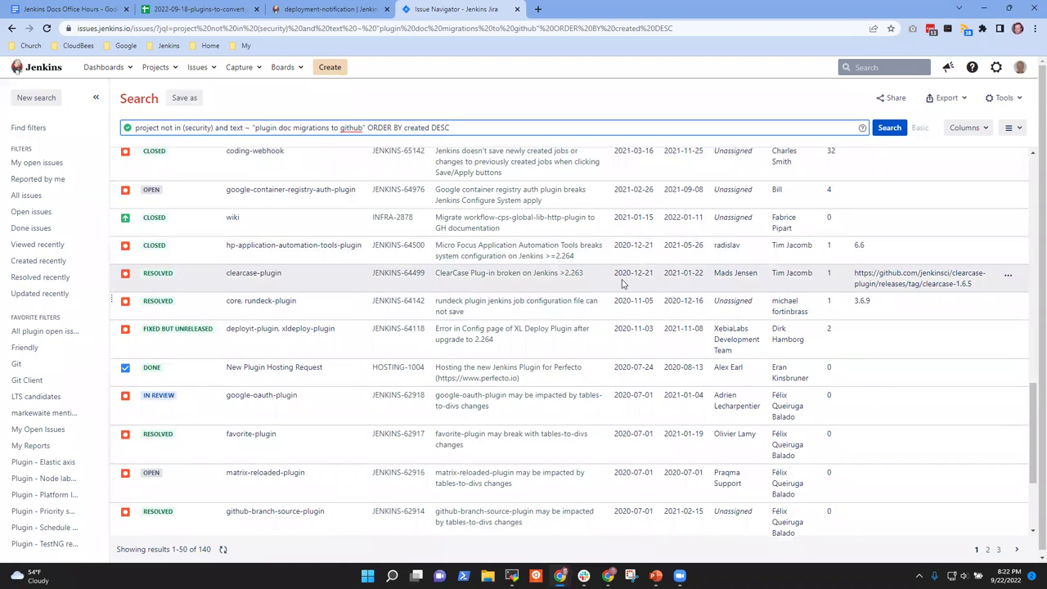
pyautogui.scroll(-1, 619, 295)
pyautogui.scroll(2, 620, 295)
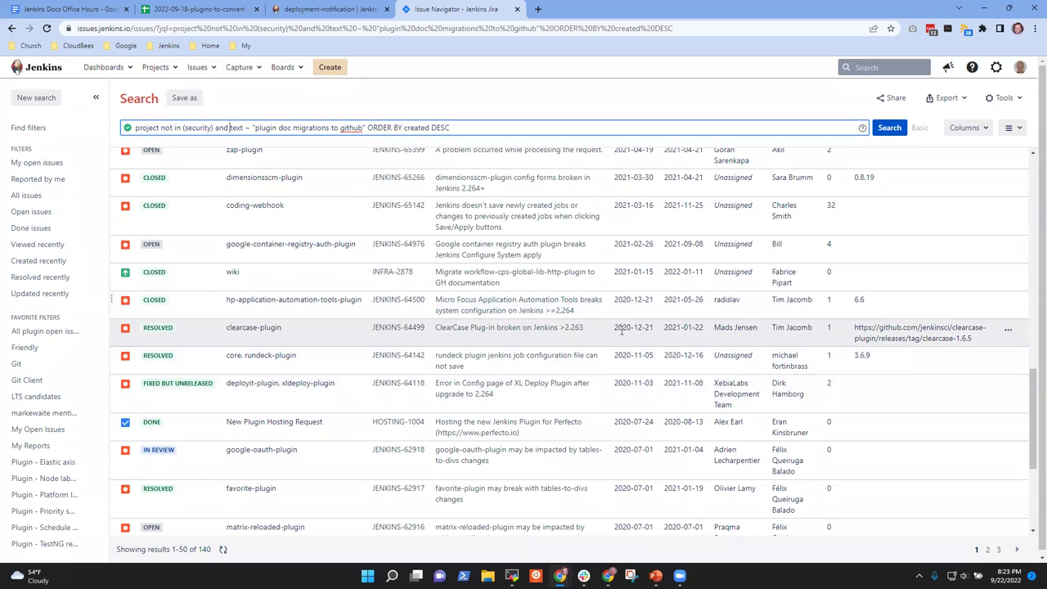
pyautogui.scroll(-3, 622, 329)
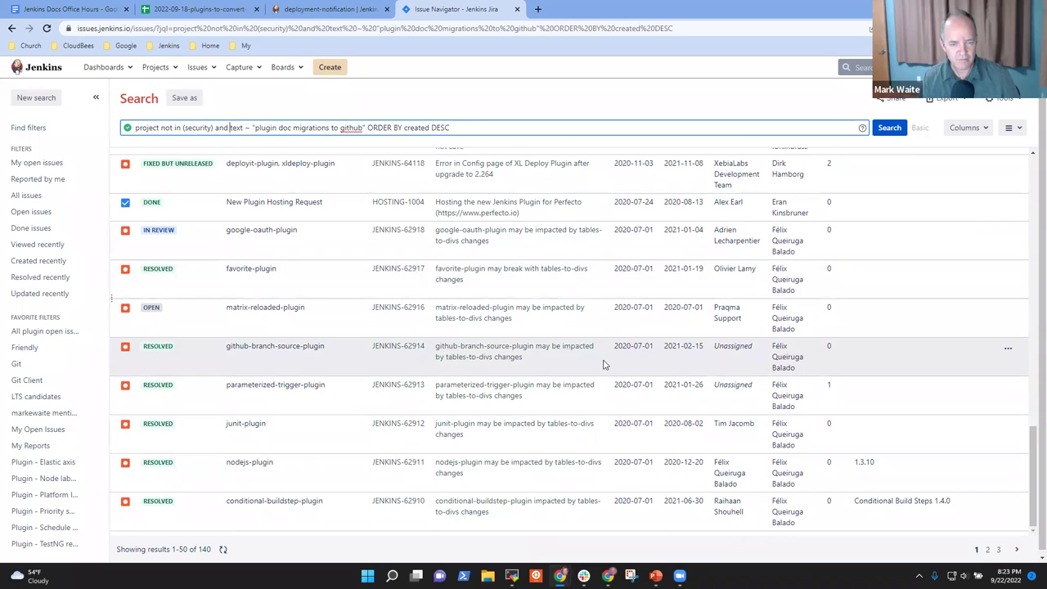
pyautogui.scroll(15, 604, 365)
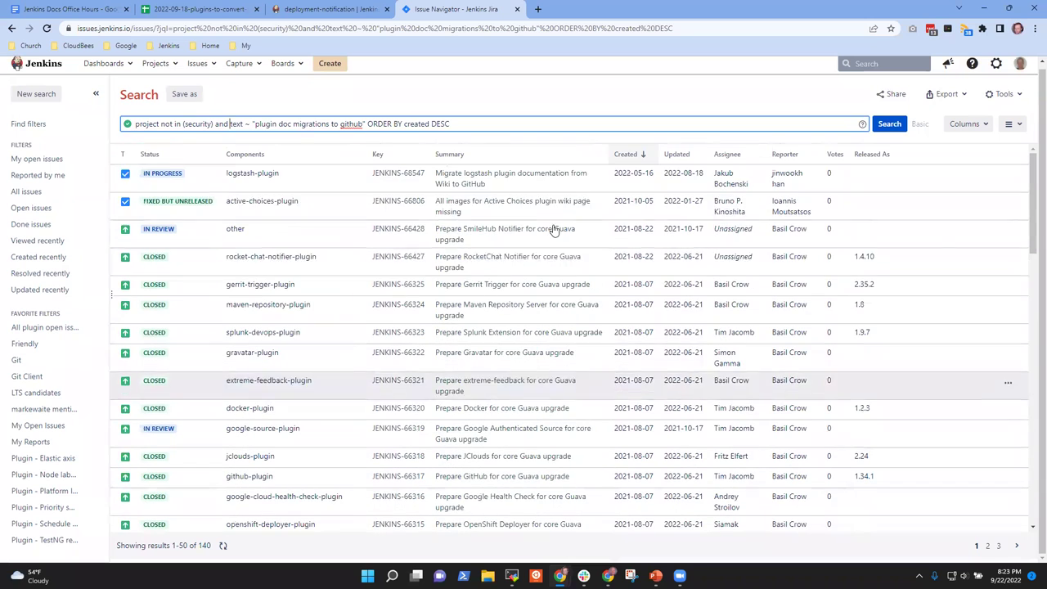
pyautogui.scroll(1, 500, 176)
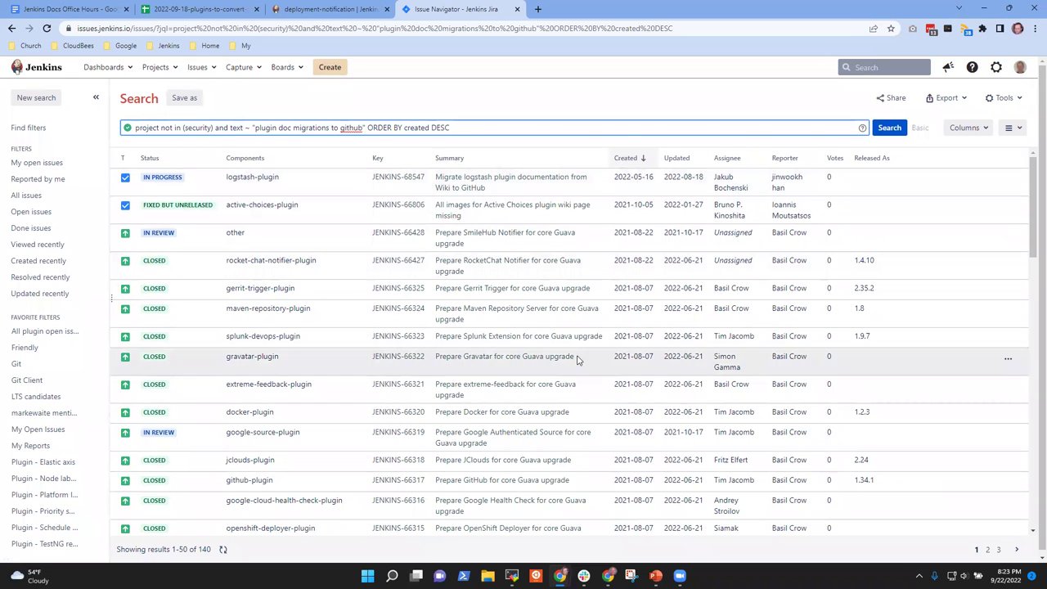
pyautogui.scroll(-7, 546, 455)
pyautogui.scroll(-3, 548, 491)
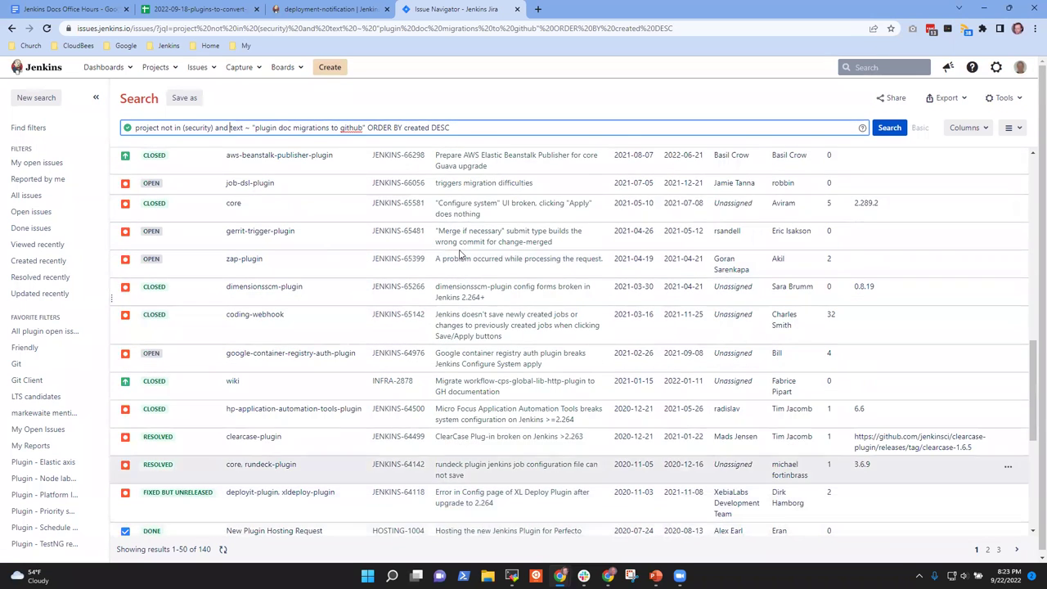
pyautogui.click(988, 550)
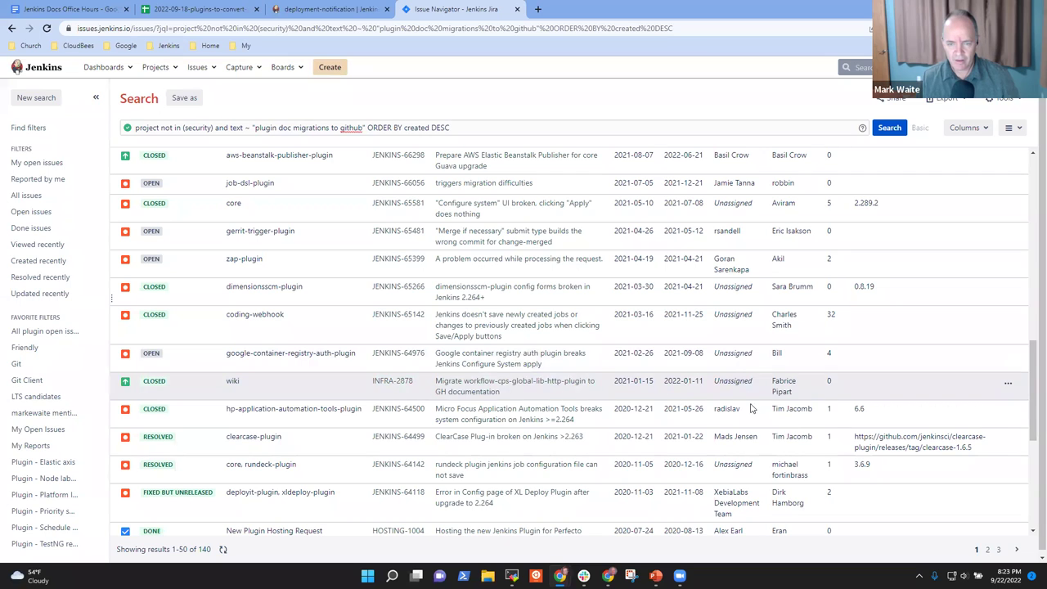
# Open Jira issue INFRA-2878 in a background tab
pyautogui.rightClick(401, 384)
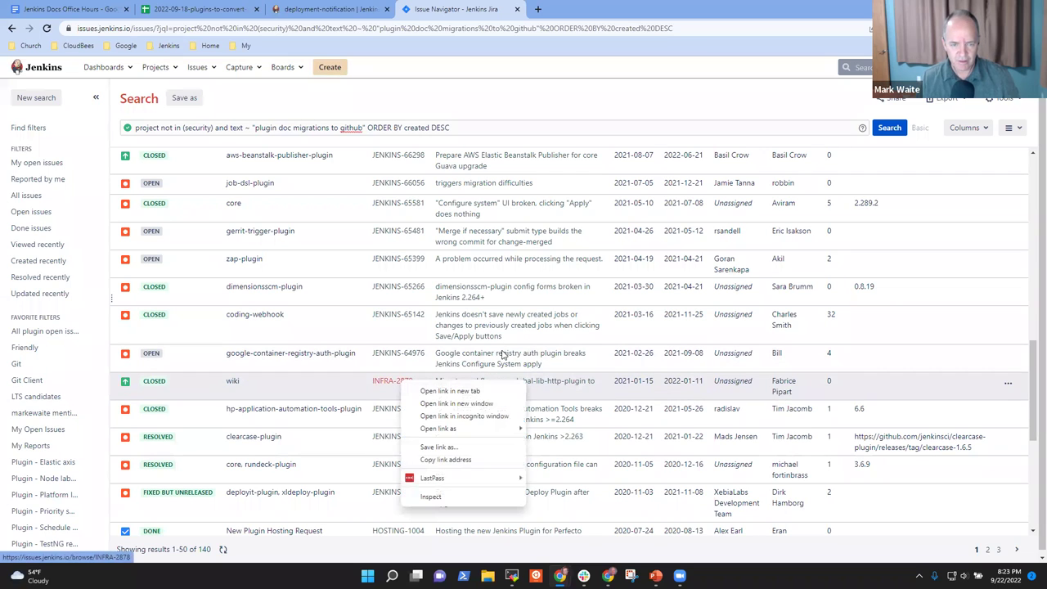
pyautogui.click(442, 391)
pyautogui.scroll(-2, 409, 385)
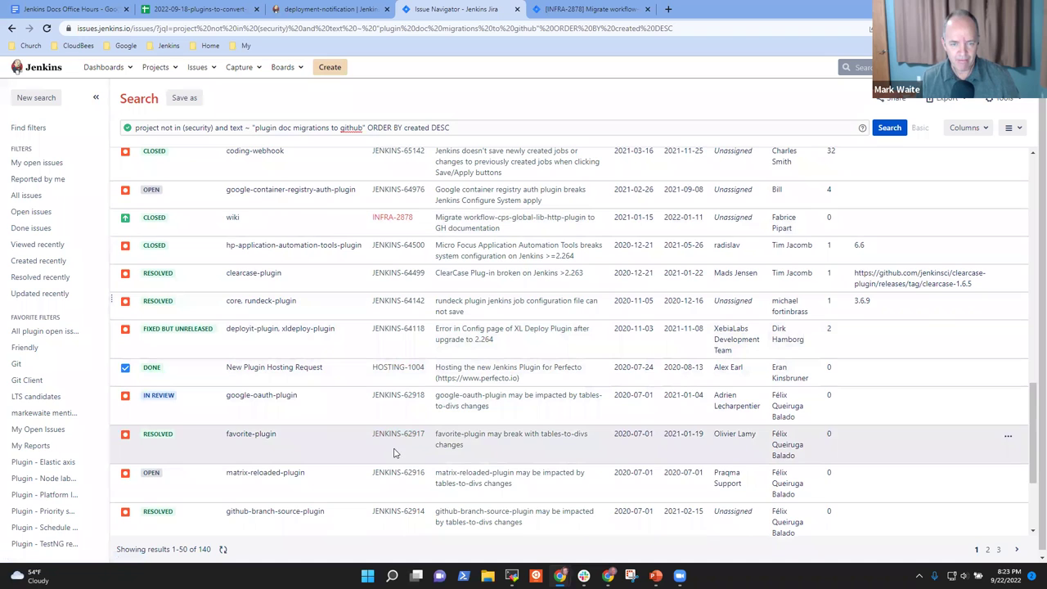
pyautogui.scroll(-2, 507, 481)
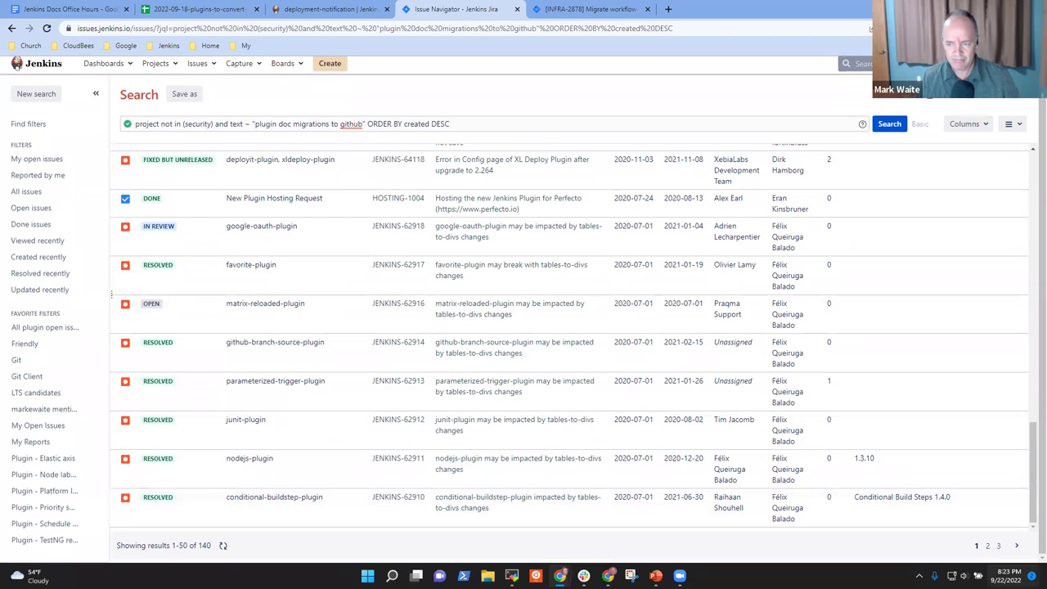
# Page through the search results to pages 2 and 3, reaching results 101–140 of 140
pyautogui.click(988, 546)
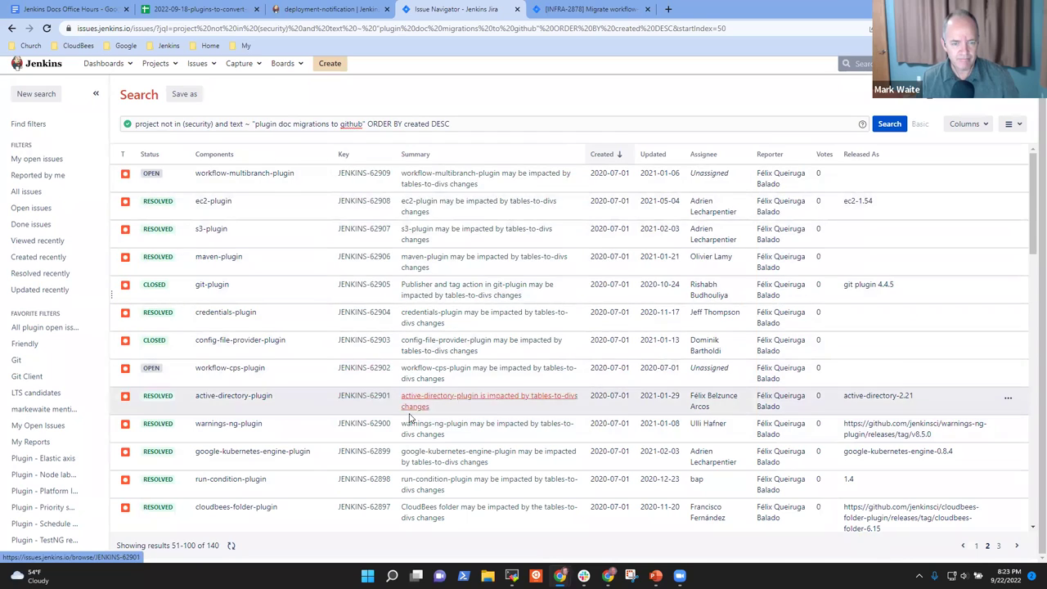
pyautogui.scroll(-2, 416, 419)
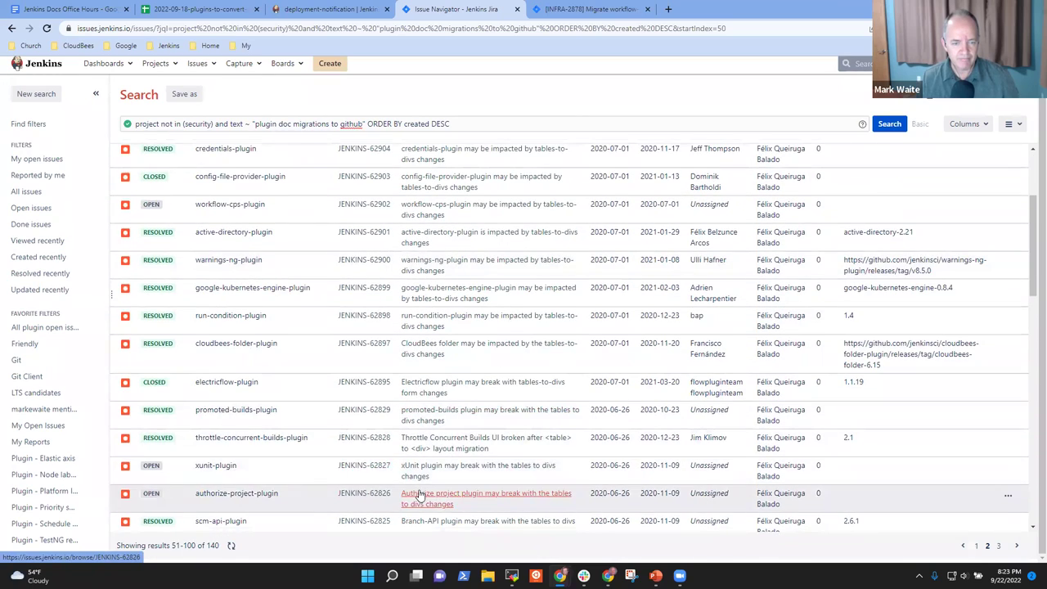
pyautogui.scroll(-5, 413, 495)
pyautogui.scroll(-2, 462, 536)
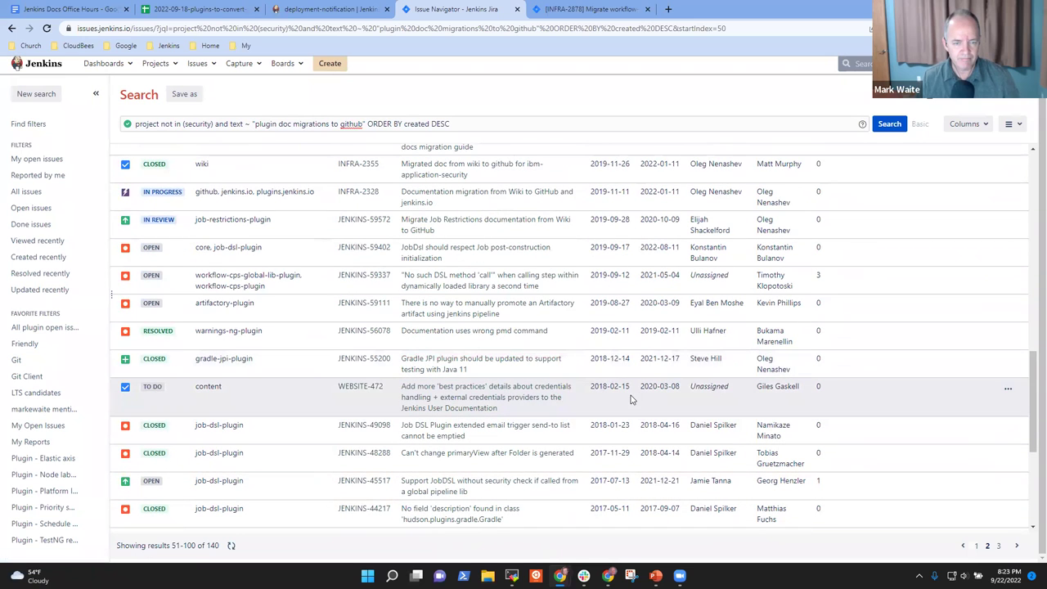
pyautogui.scroll(-1, 474, 406)
pyautogui.scroll(-3, 475, 407)
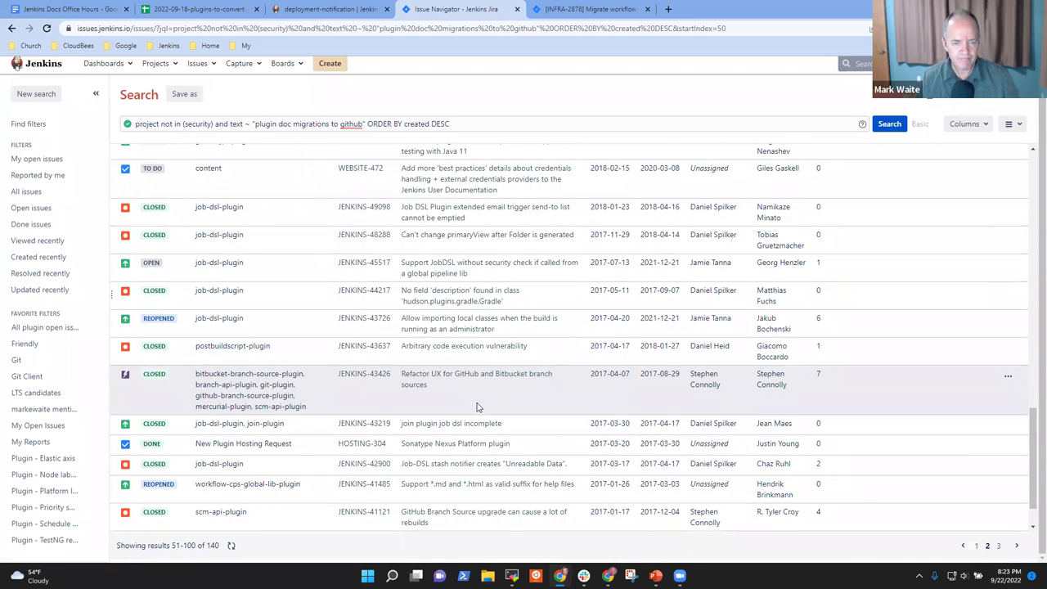
pyautogui.scroll(-1, 478, 407)
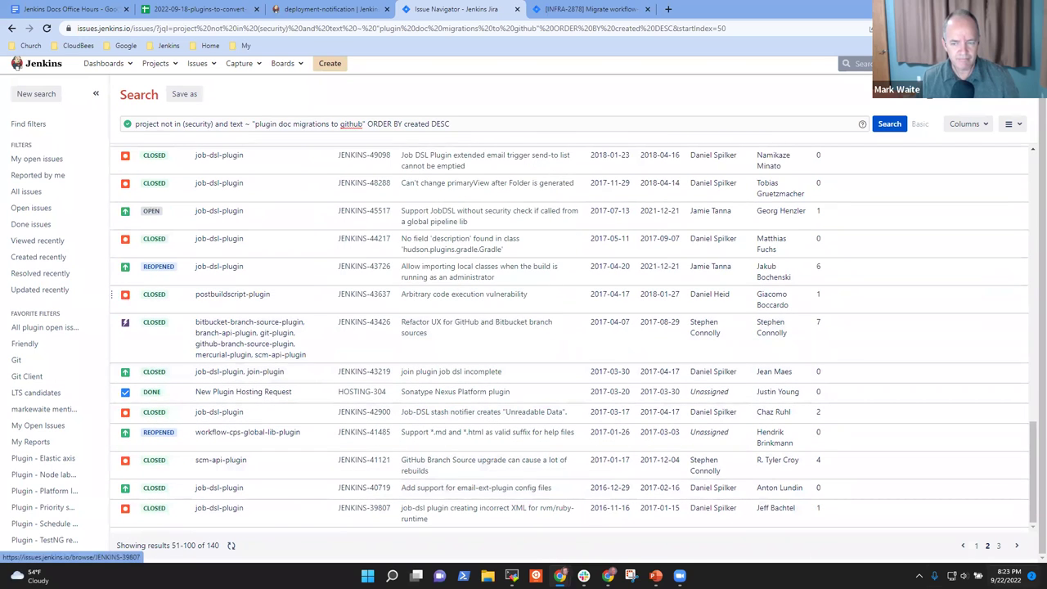
pyautogui.click(999, 548)
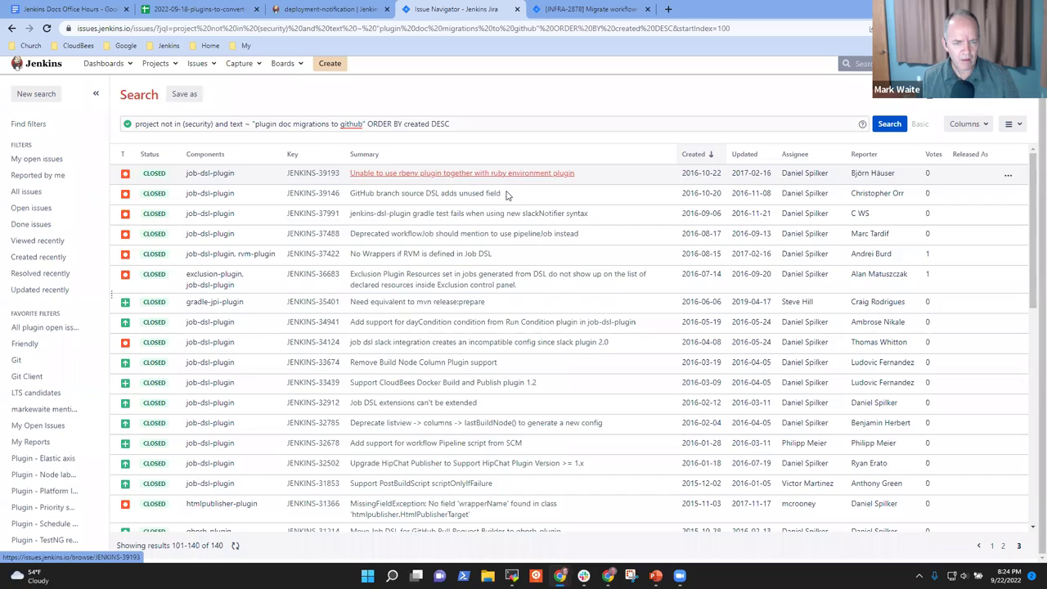
pyautogui.scroll(-3, 514, 201)
pyautogui.scroll(-4, 529, 214)
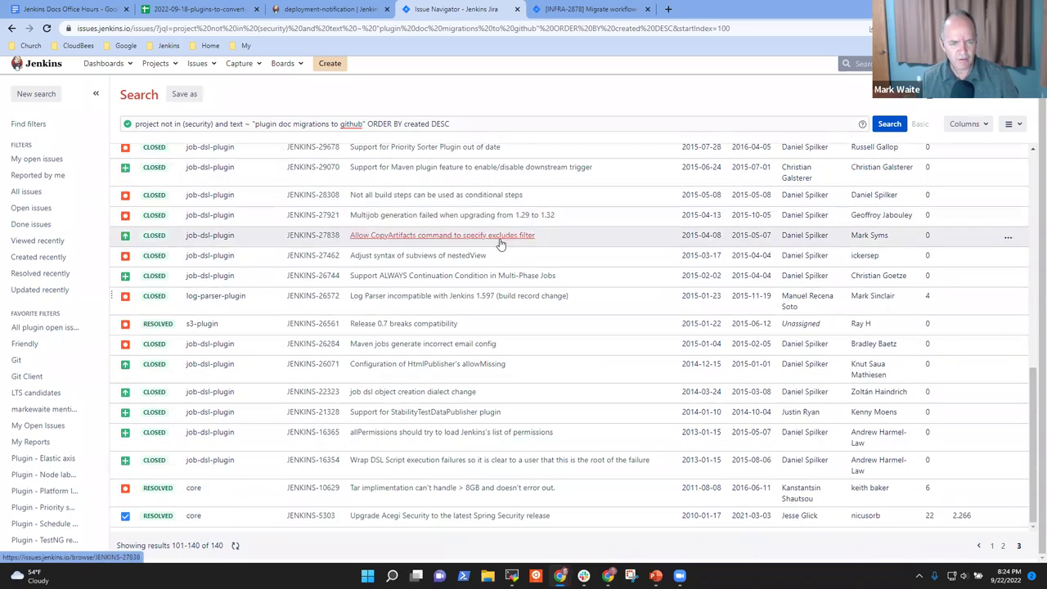
# In a new tab, Google 'Jenkins jira convert plugin documentation to github'
pyautogui.click(670, 10)
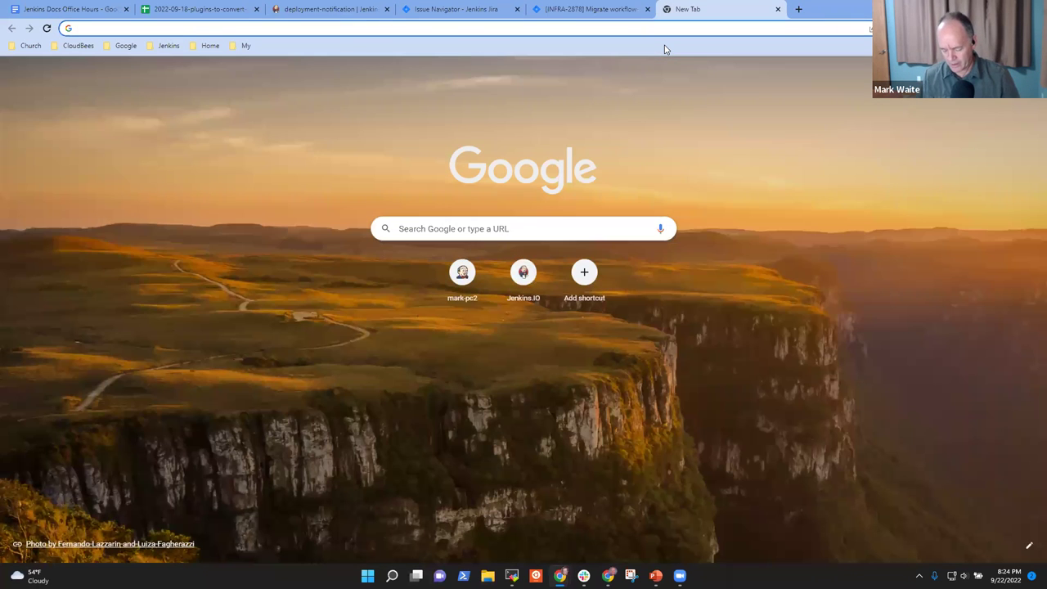
pyautogui.write('Jenkins ')
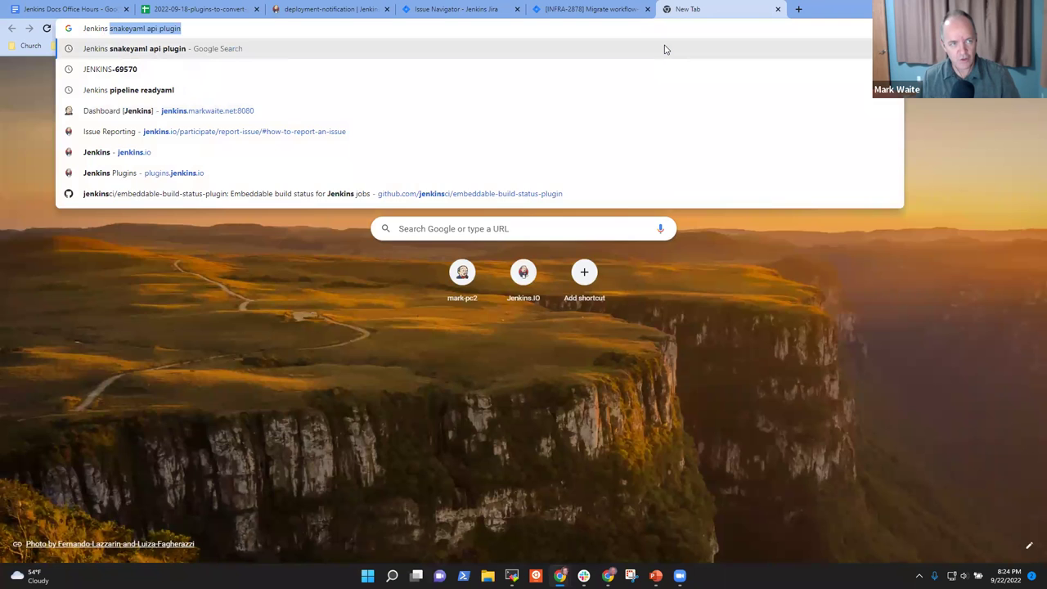
pyautogui.write('jira conv')
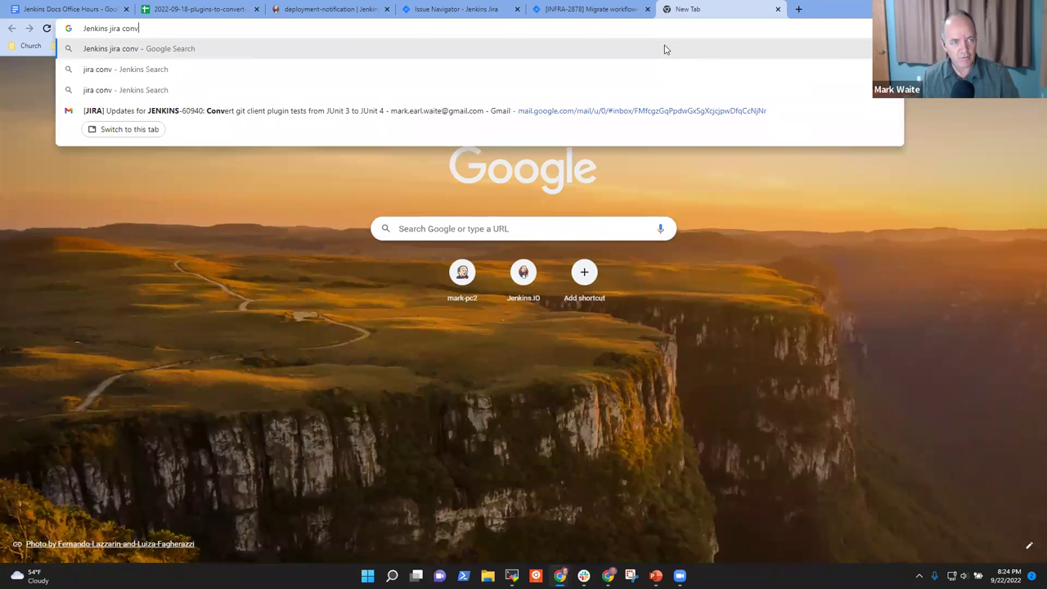
pyautogui.write('ert plugin documentation to')
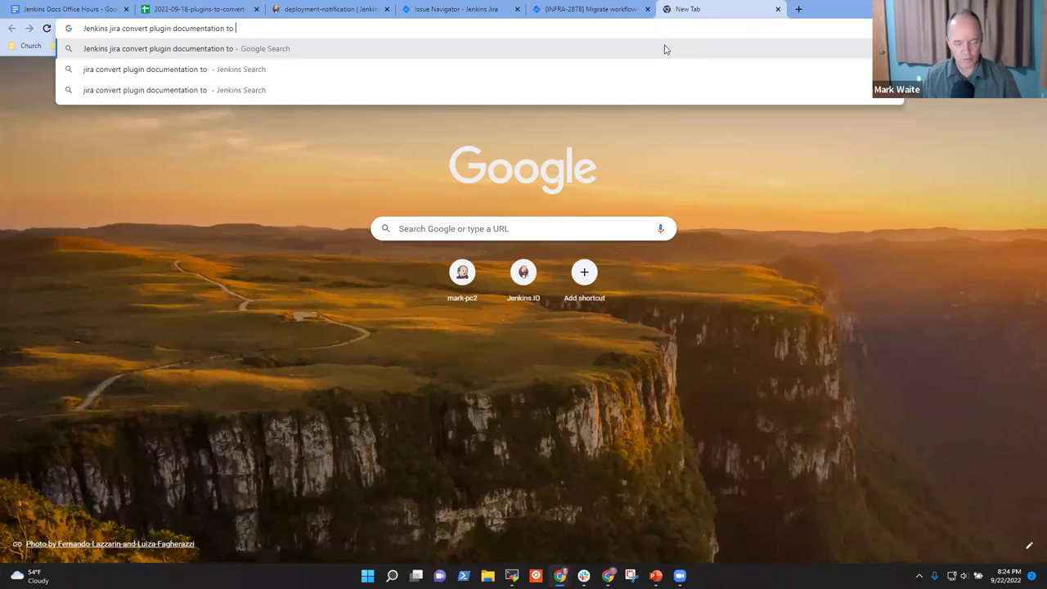
pyautogui.write(' github')
pyautogui.press('Return')
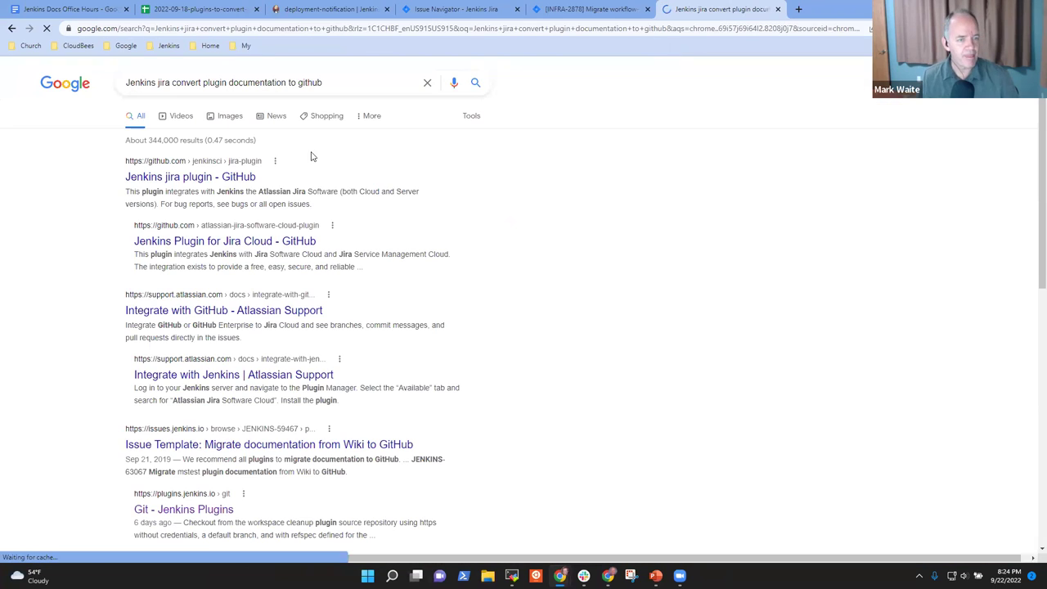
pyautogui.scroll(-5, 401, 282)
pyautogui.scroll(-1, 393, 322)
pyautogui.scroll(7, 385, 331)
# Remove 'jira' from the query and rerun the search
pyautogui.doubleClick(164, 82)
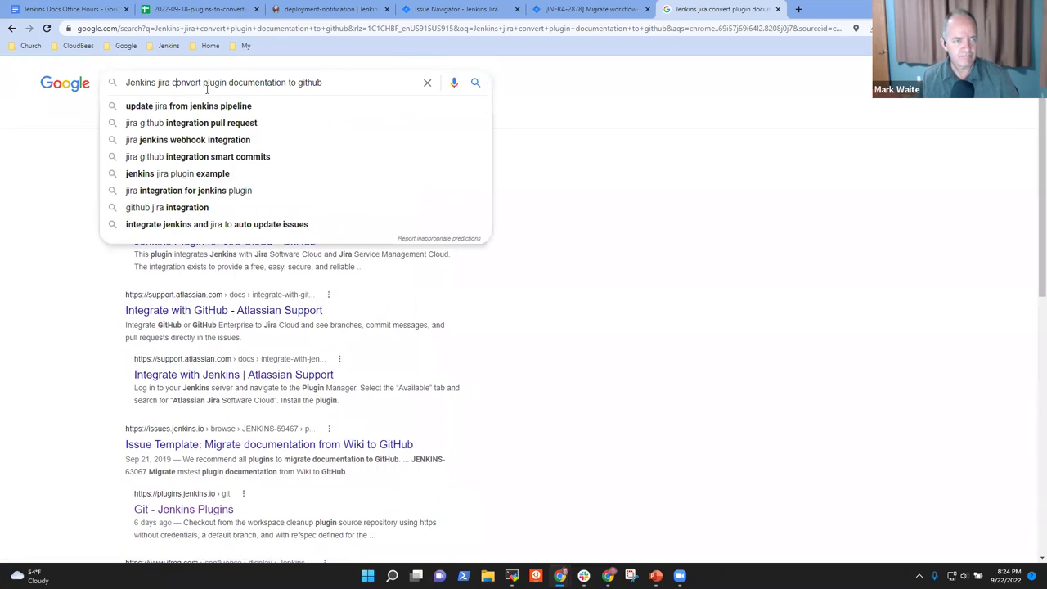
pyautogui.press('BackSpace')
pyautogui.press('Return')
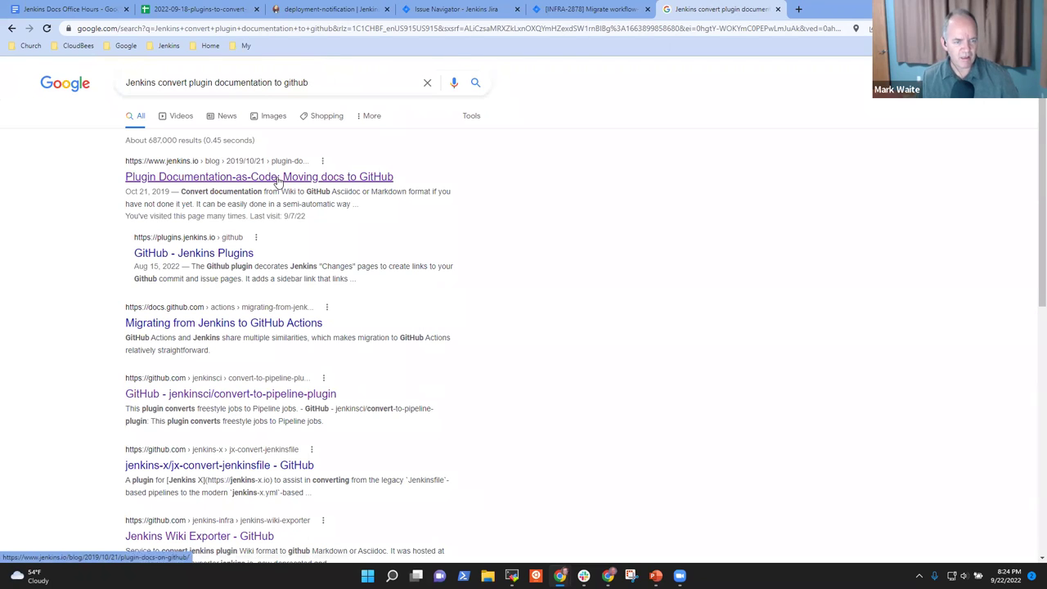
# Open the 'Plugin Documentation-as-Code: Moving docs to GitHub' post and scroll to its examples
pyautogui.click(278, 182)
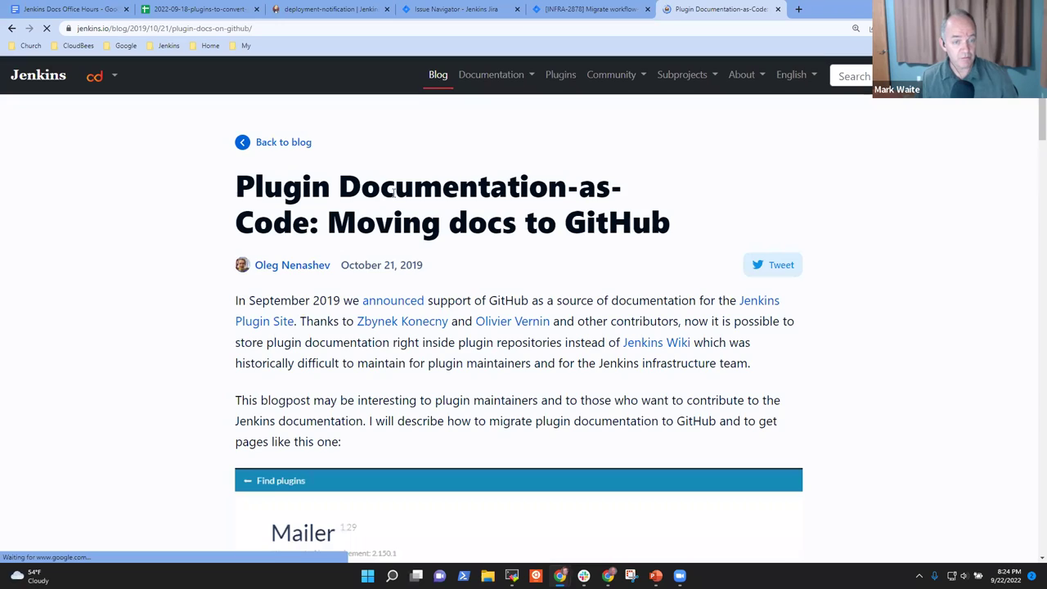
pyautogui.scroll(-4, 468, 299)
pyautogui.scroll(4, 471, 305)
pyautogui.scroll(-3, 595, 327)
pyautogui.scroll(3, 596, 327)
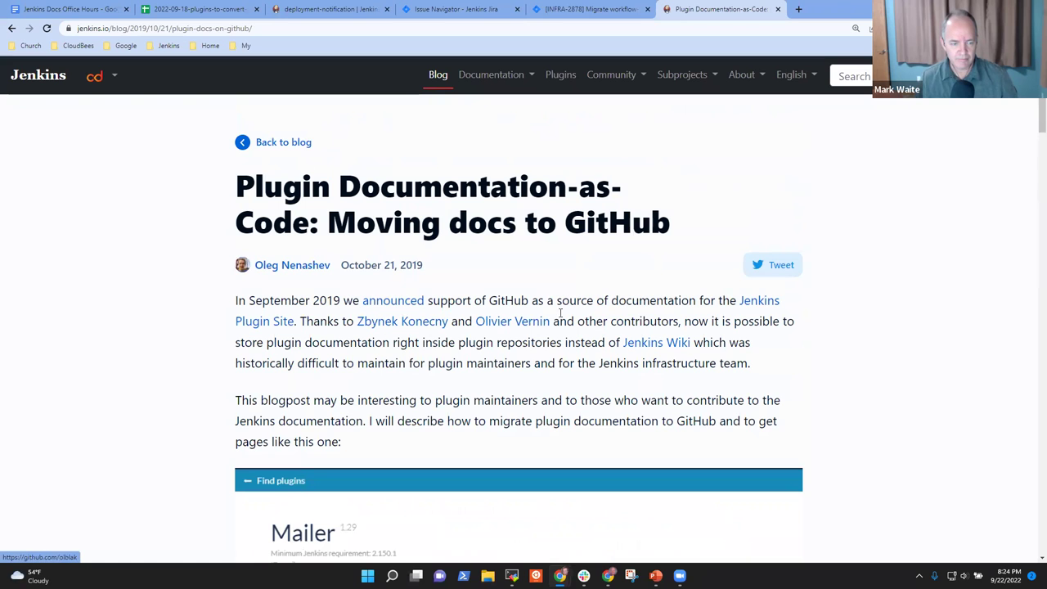
pyautogui.scroll(-6, 501, 342)
pyautogui.scroll(-6, 520, 344)
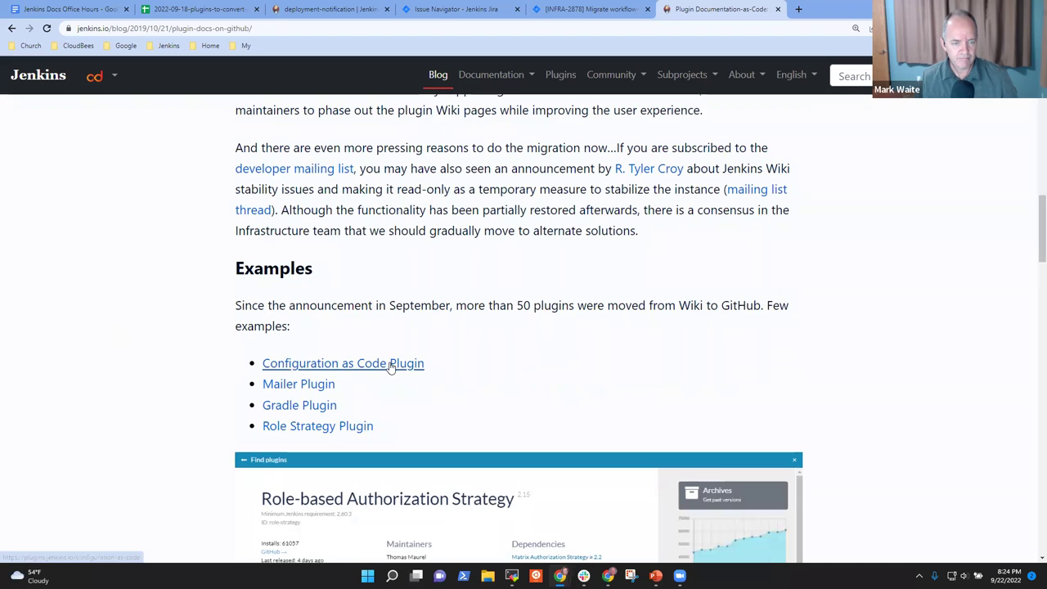
pyautogui.scroll(-9, 432, 378)
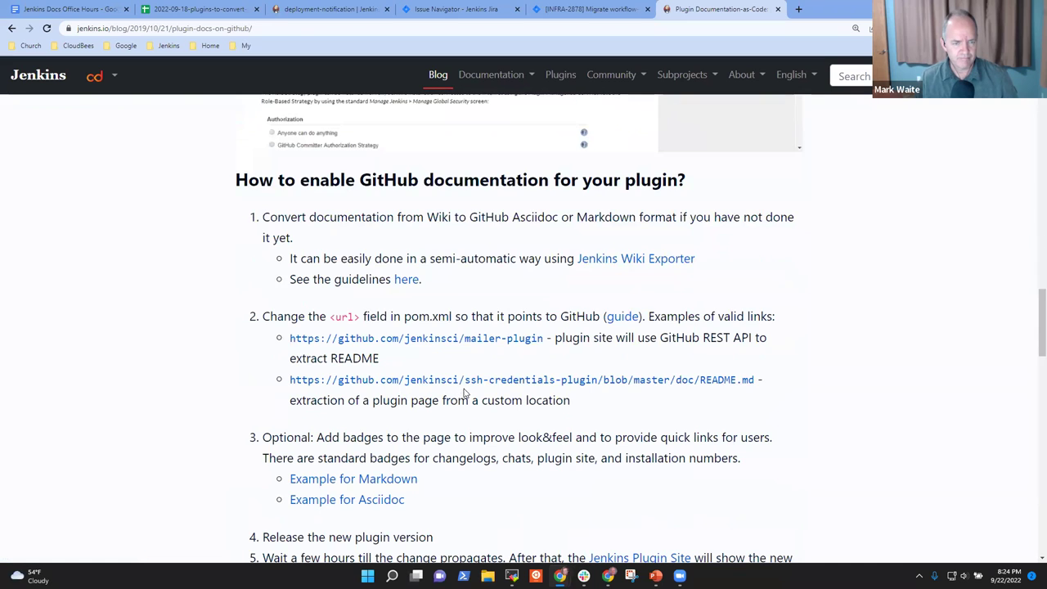
pyautogui.scroll(9, 410, 358)
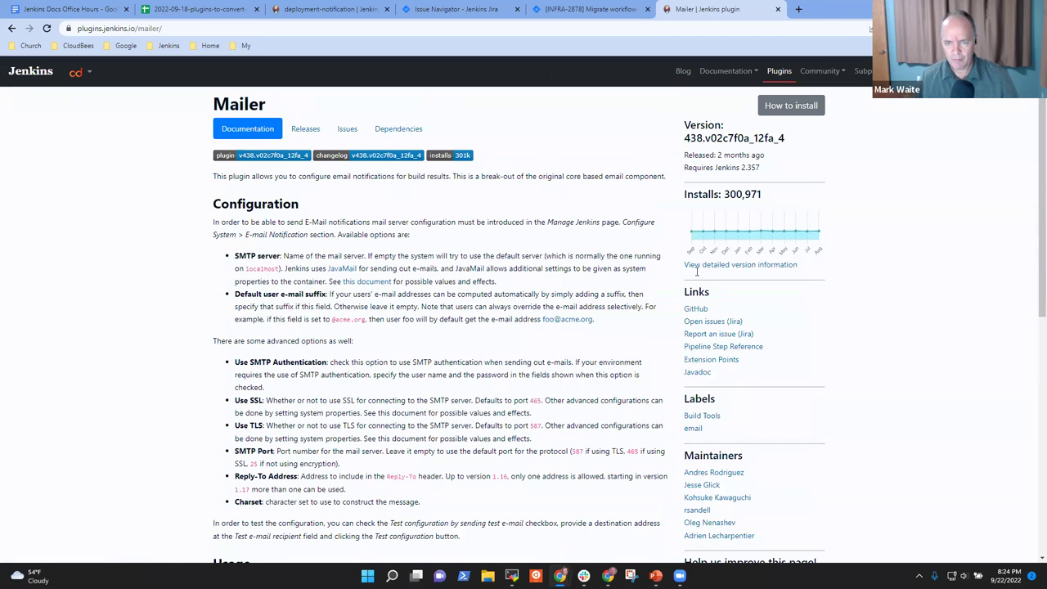
# Open the Mailer plugin's Jira issues and drop the unresolved-only condition from the JQL
pyautogui.click(710, 321)
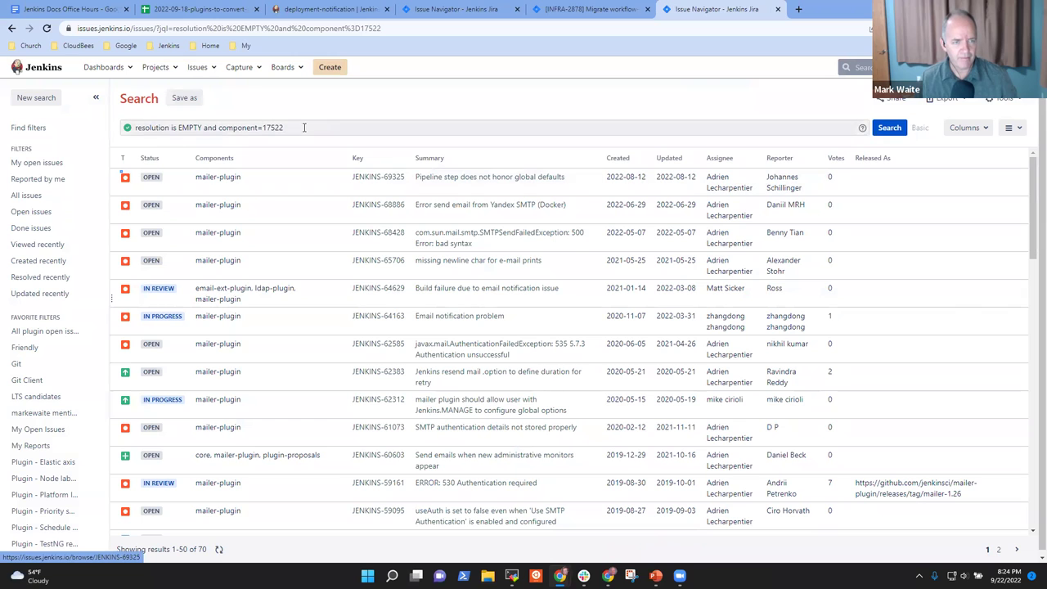
pyautogui.click(303, 128)
pyautogui.press('Home')
pyautogui.hotkey('ctrl', 'shift', 'Right')
pyautogui.hotkey('ctrl', 'shift', 'Right')
pyautogui.hotkey('ctrl', 'shift', 'Right')
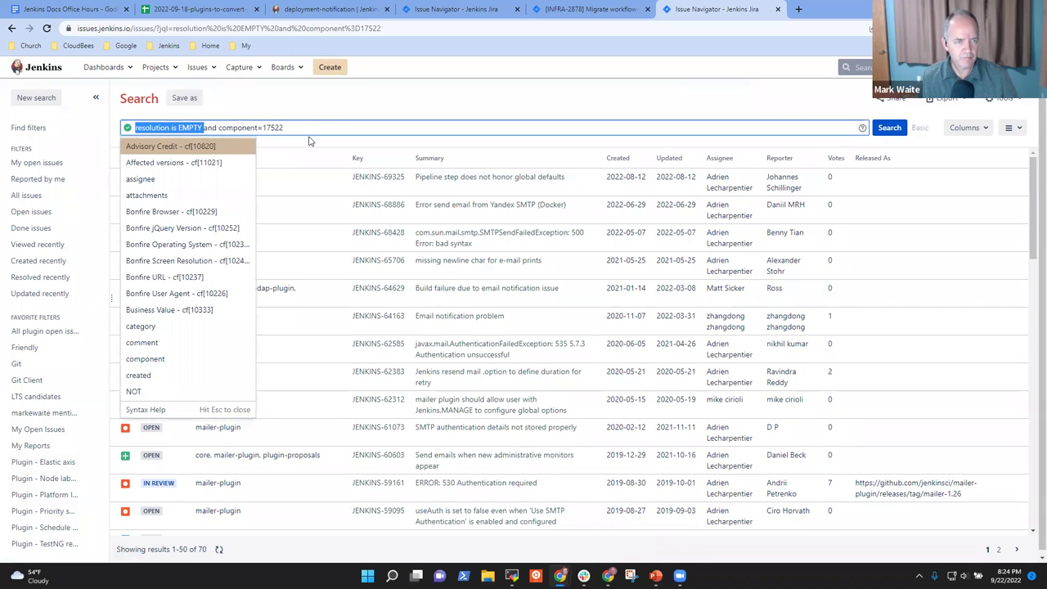
pyautogui.press('Delete')
pyautogui.press('Return')
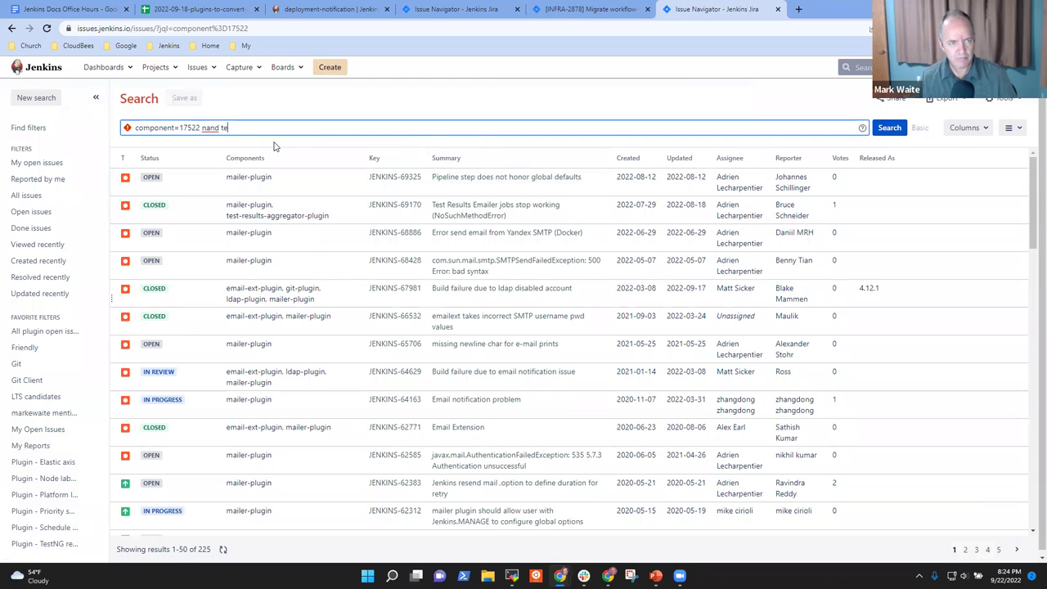
# Append 'and text ~ github' to the query, listing 60 matching issues
pyautogui.write('and text ')
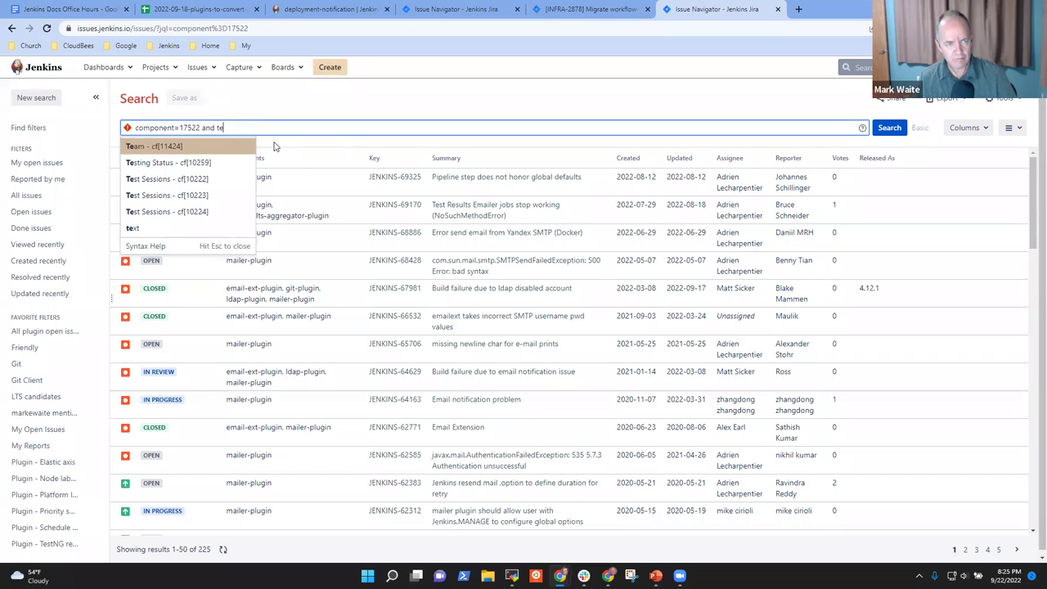
pyautogui.write('~ ')
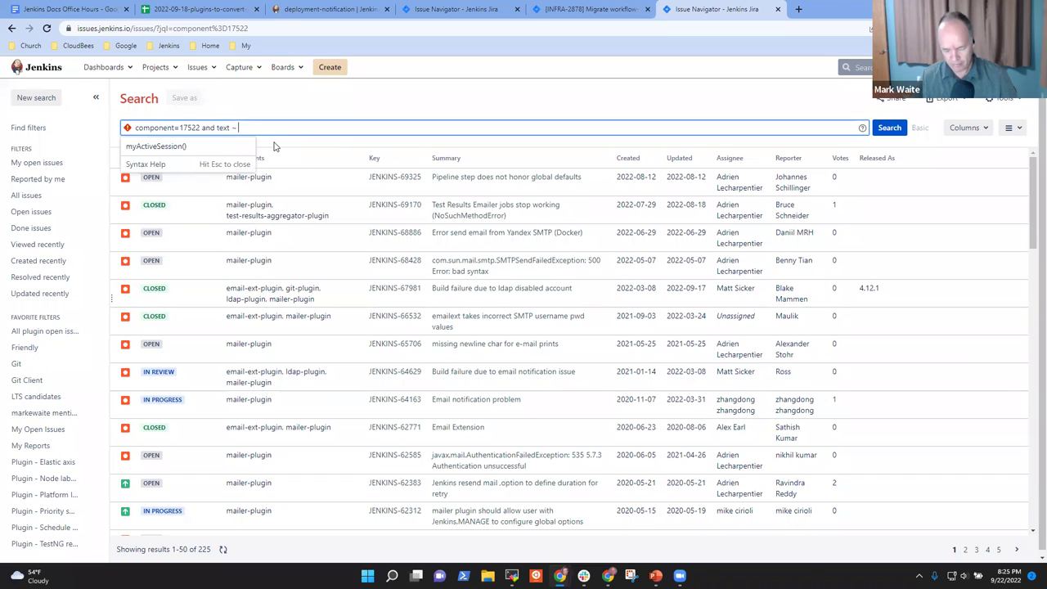
pyautogui.write('github')
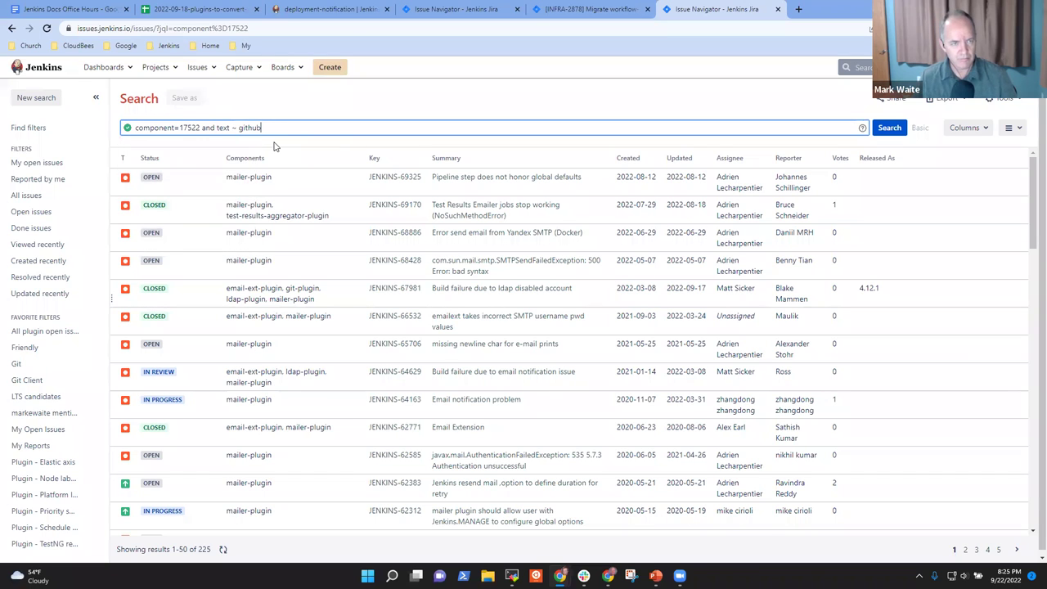
pyautogui.press('Return')
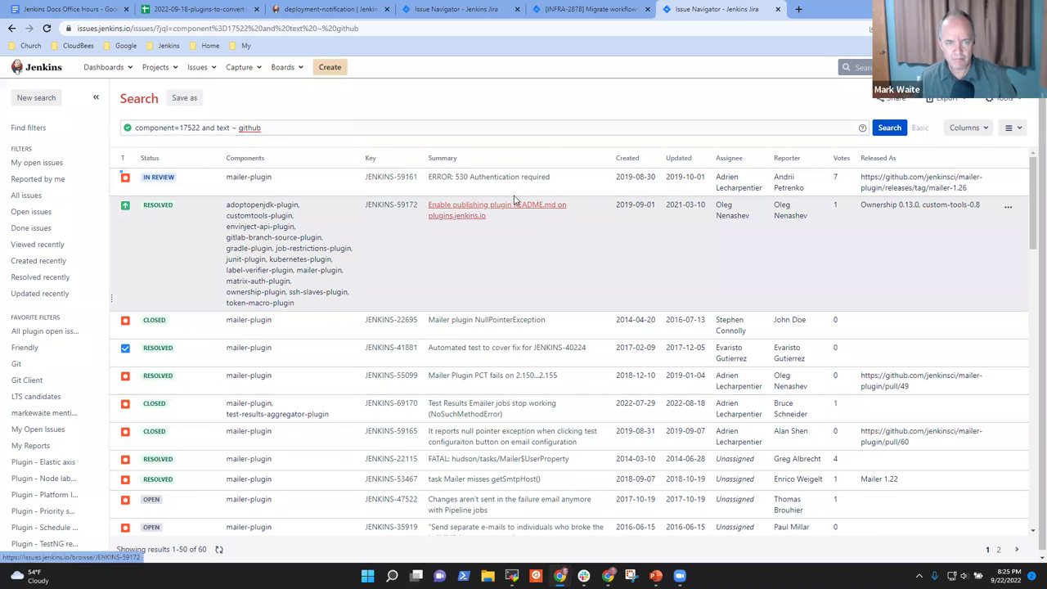
pyautogui.scroll(-2, 491, 196)
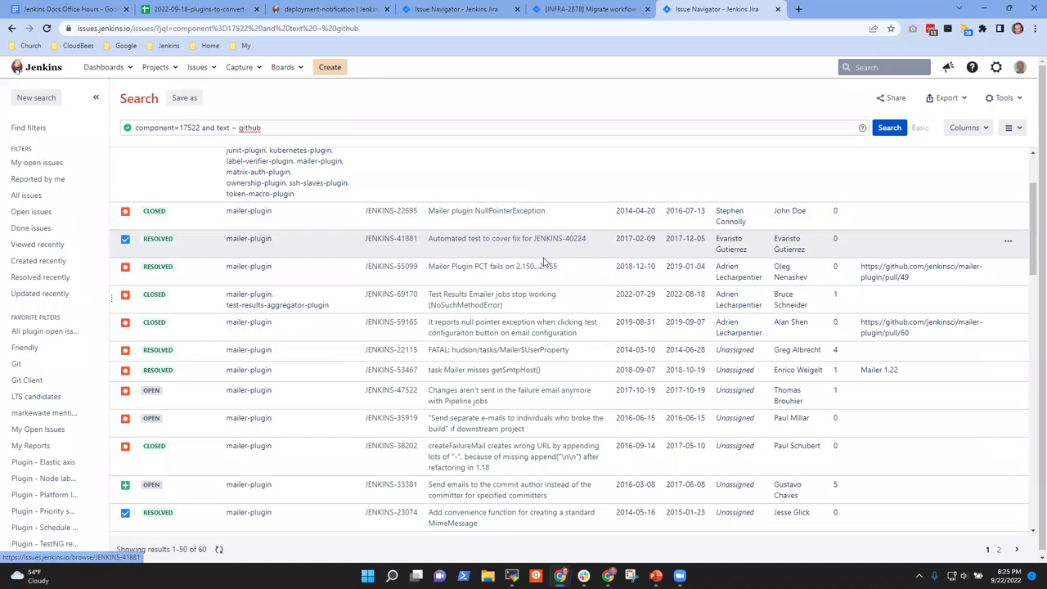
pyautogui.scroll(3, 488, 243)
# In the Jenkins Docs Office Hours notes, add an empty bullet below Candidate plugins
pyautogui.click(69, 9)
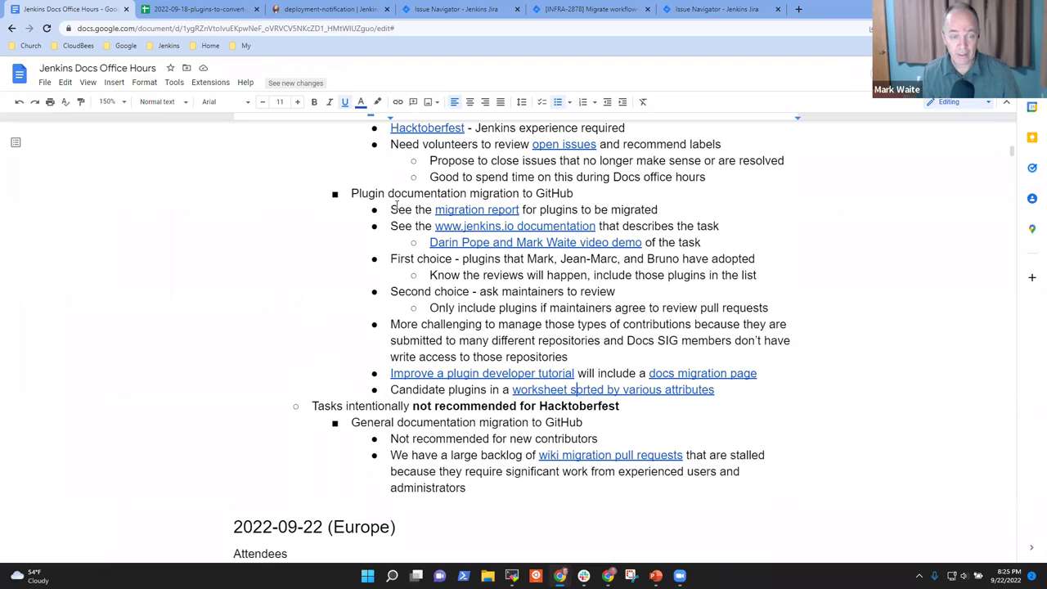
pyautogui.scroll(4, 419, 246)
pyautogui.scroll(-3, 442, 231)
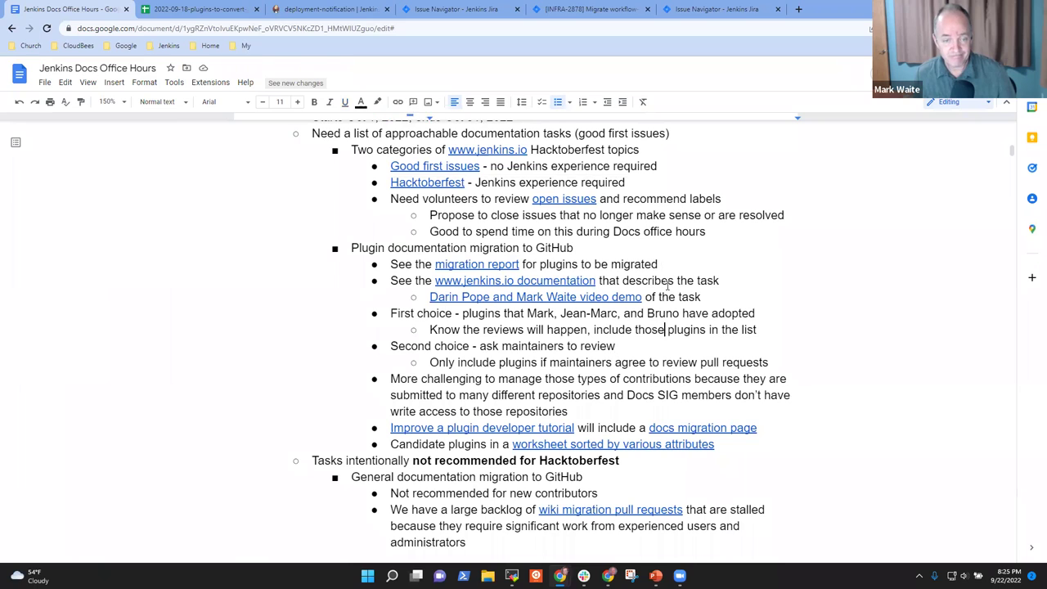
pyautogui.press('Down')
pyautogui.press('Down')
pyautogui.press('Down')
pyautogui.press('Down')
pyautogui.press('Down')
pyautogui.press('Down')
pyautogui.press('Down')
pyautogui.press('Down')
pyautogui.press('Down')
pyautogui.press('Down')
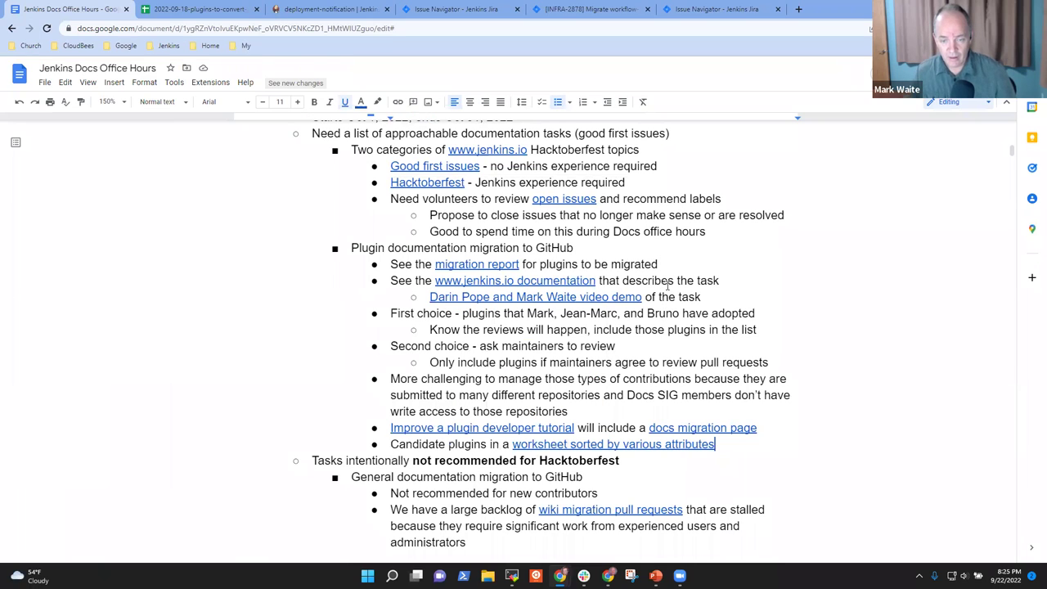
pyautogui.press('Return')
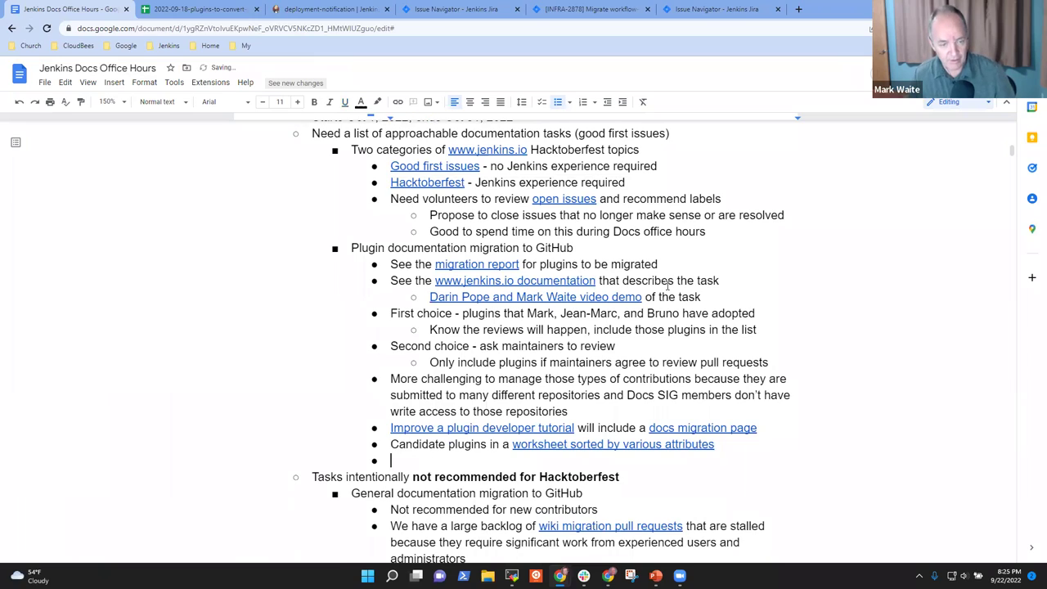
# Under the review pull requests bullet, add a sub-point naming maintainers whose plugins need docs
pyautogui.scroll(9, 544, 239)
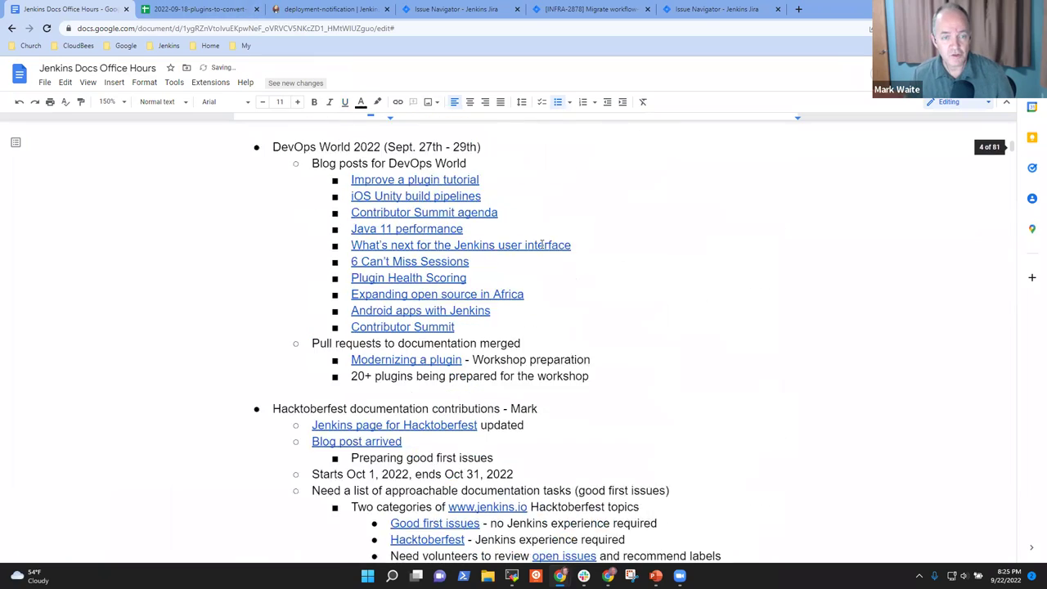
pyautogui.scroll(-6, 548, 238)
pyautogui.scroll(-15, 550, 234)
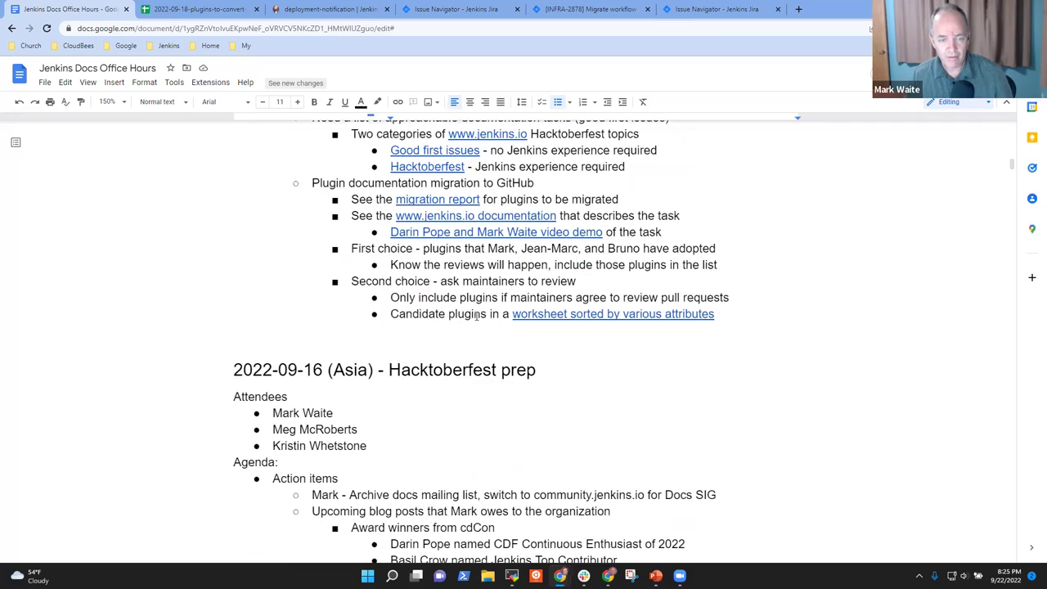
pyautogui.scroll(-12, 494, 321)
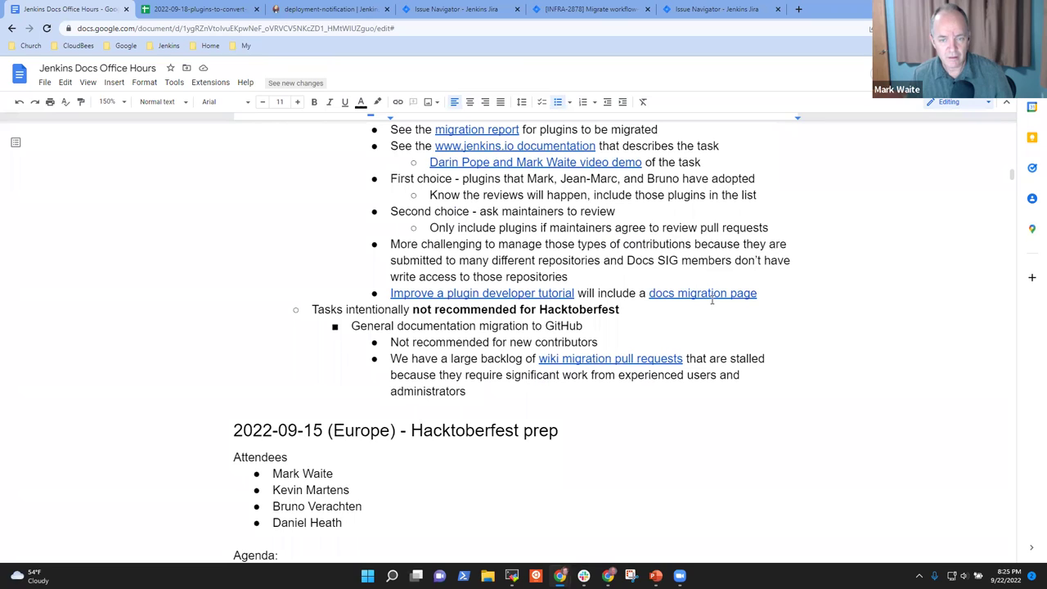
pyautogui.scroll(15, 699, 302)
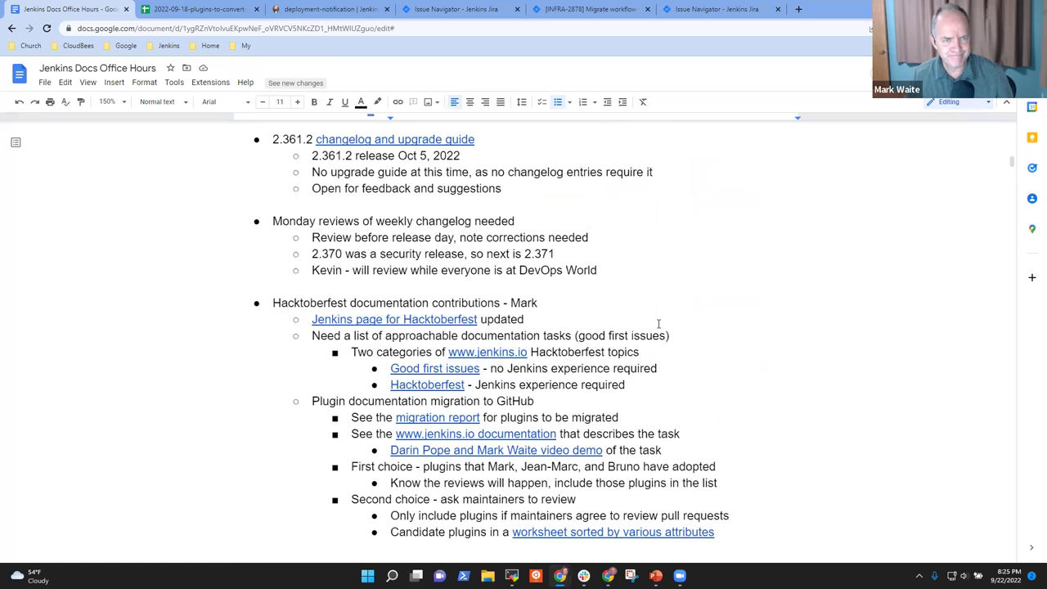
pyautogui.scroll(3, 659, 324)
pyautogui.scroll(-8, 654, 327)
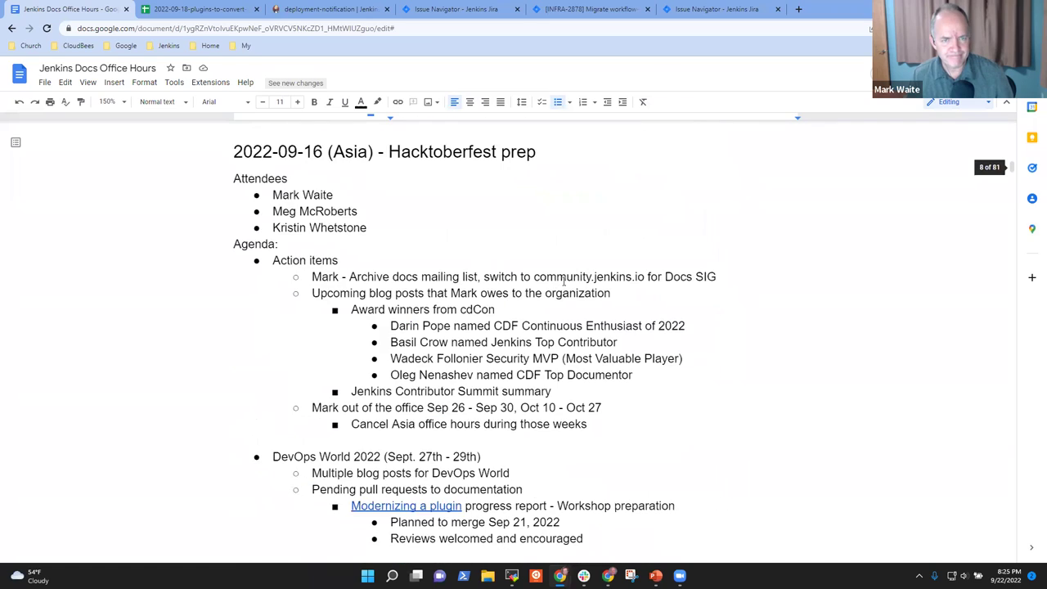
pyautogui.scroll(3, 571, 295)
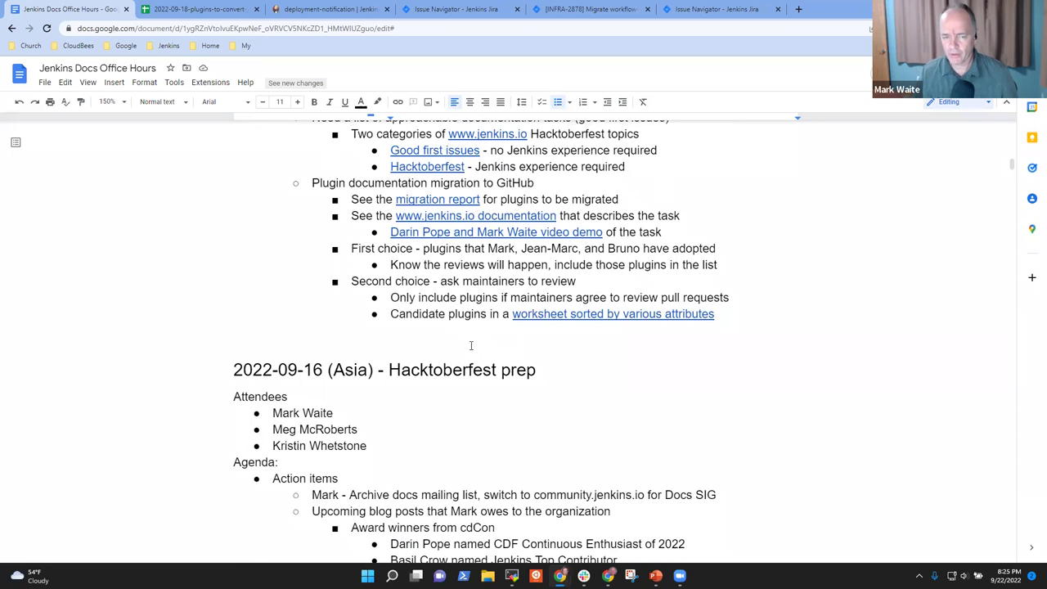
pyautogui.click(742, 300)
pyautogui.press('Return')
pyautogui.press('Tab')
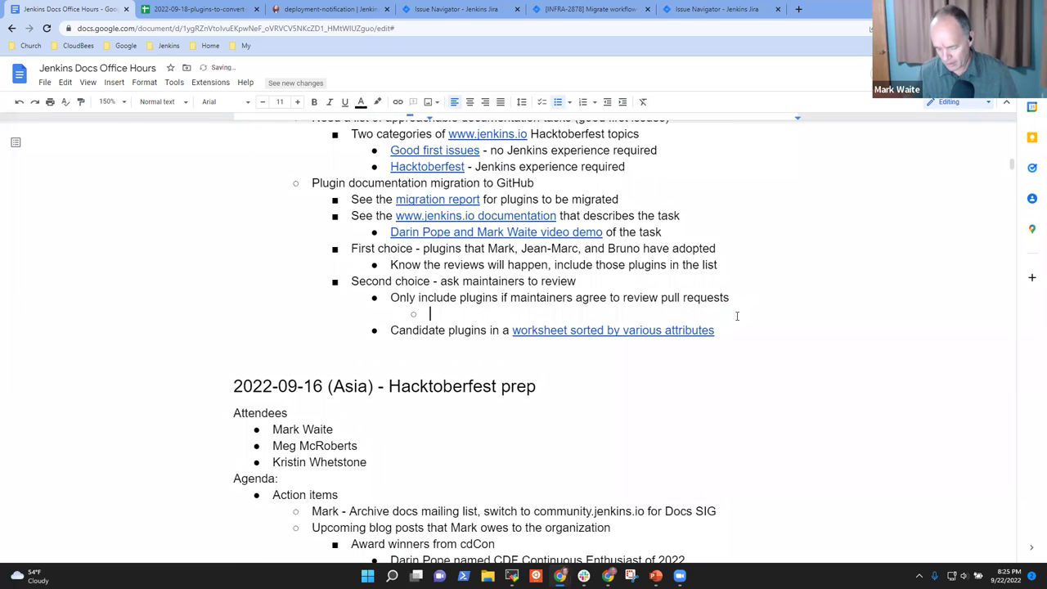
pyautogui.write('Mark')
pyautogui.write(', jena')
pyautogui.press('BackSpace')
pyautogui.press('BackSpace')
pyautogui.write('Bruno')
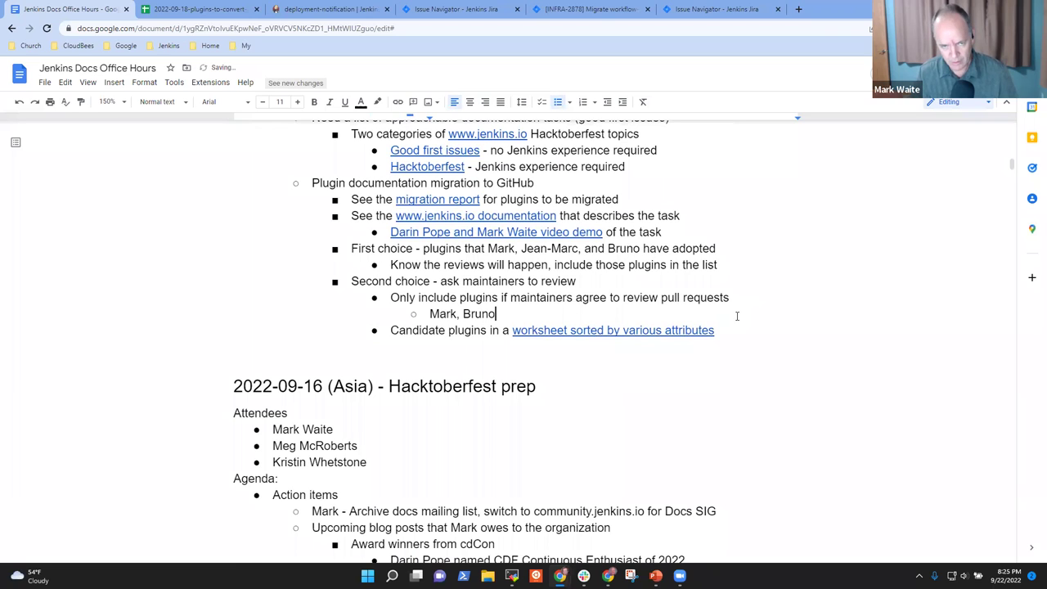
pyautogui.write(', and Jean')
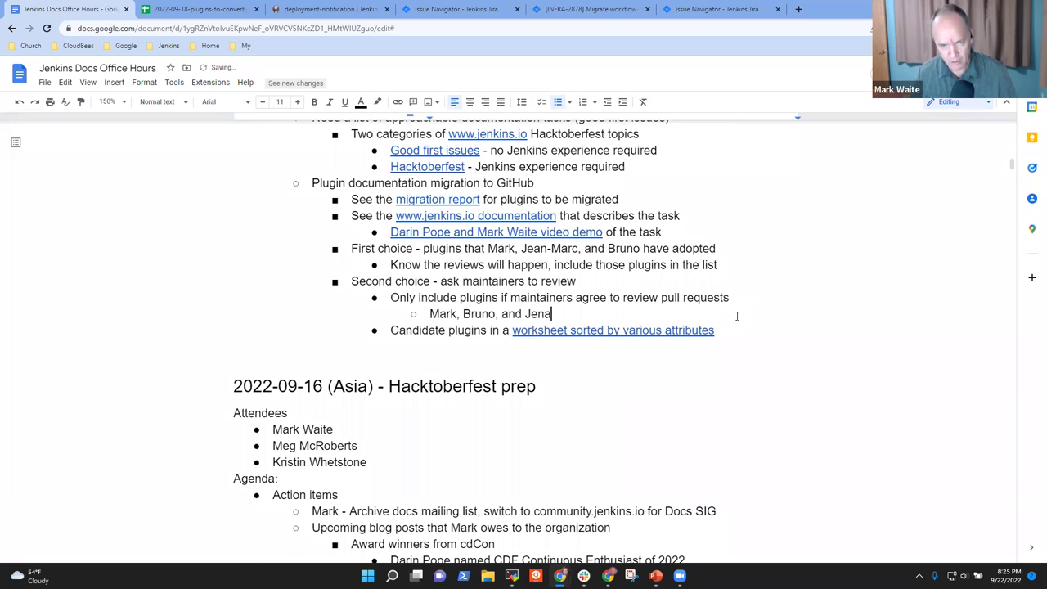
pyautogui.write('-Marc ')
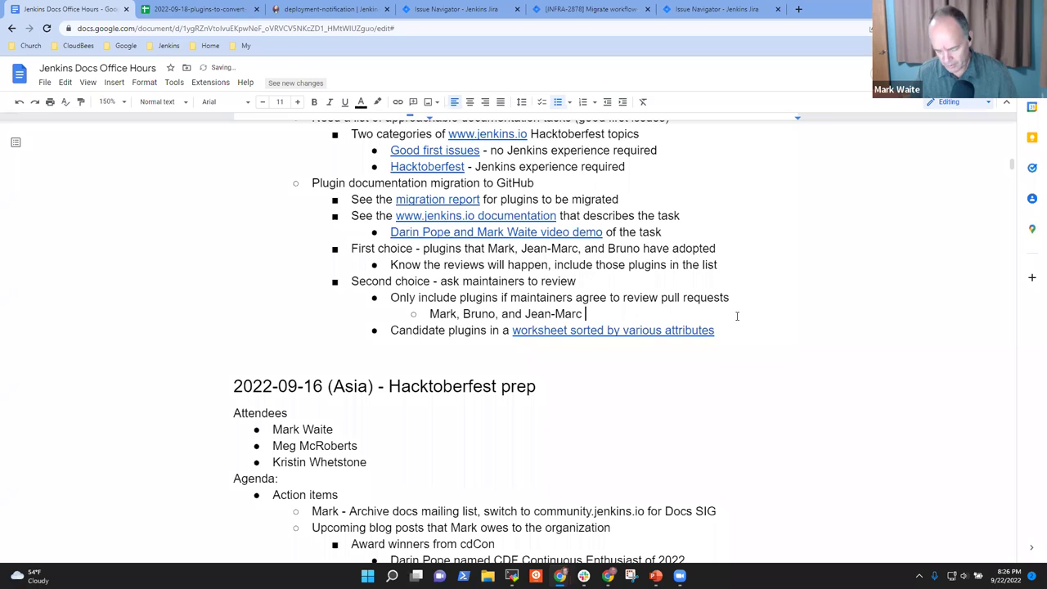
pyautogui.write('plugins ')
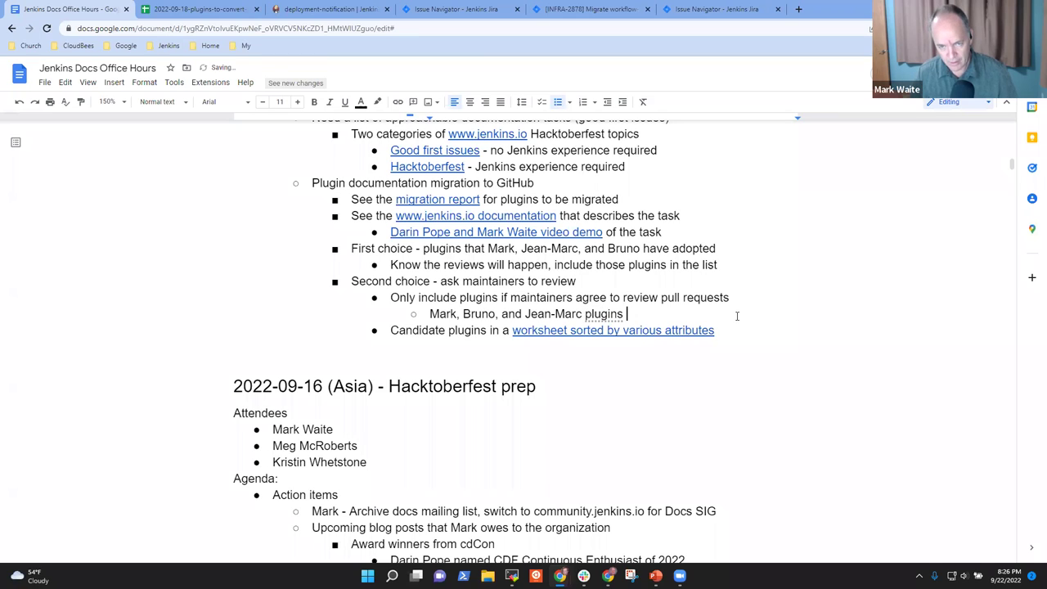
pyautogui.write('have some ')
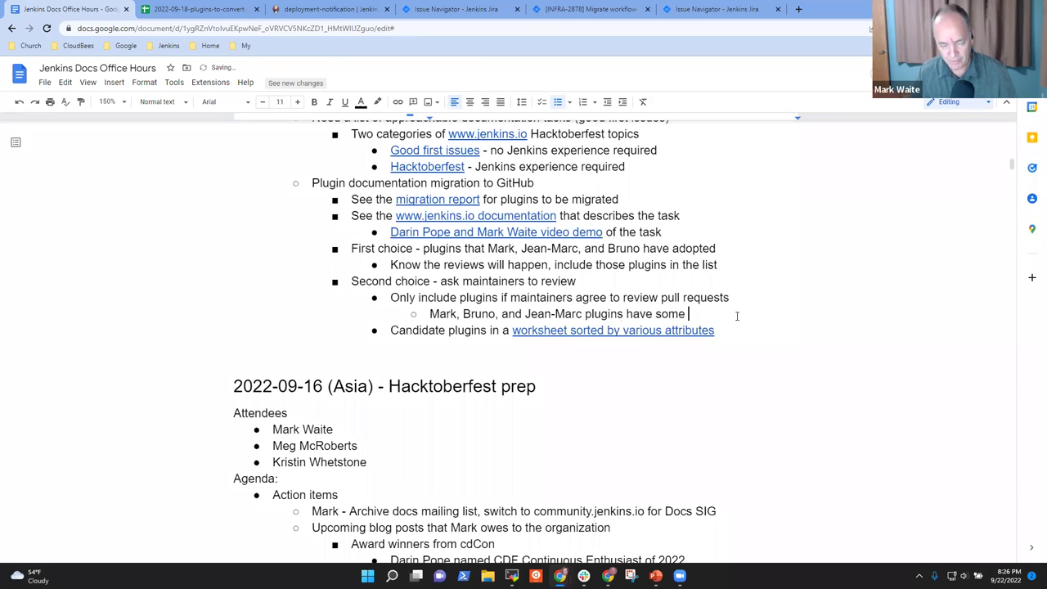
pyautogui.write('need for docs')
# Under the worksheet bullet, add 'Submit bug reports to 20 most recently released plugins' with a deeper bullet below
pyautogui.press('Down')
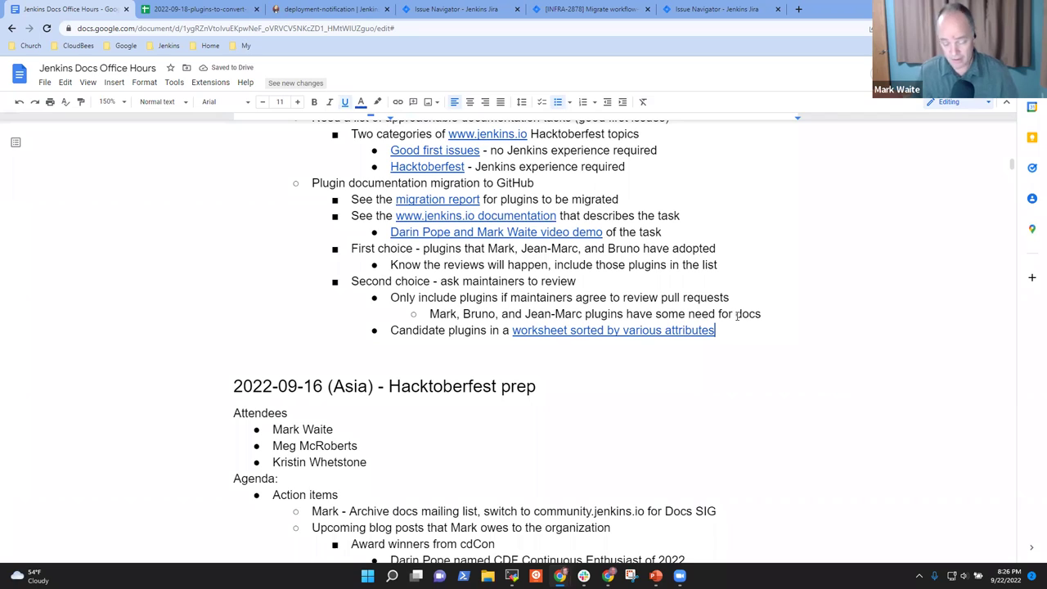
pyautogui.press('Return')
pyautogui.press('Tab')
pyautogui.write('Contact')
pyautogui.hotkey('ctrl', 'BackSpace')
pyautogui.write('Submit byu')
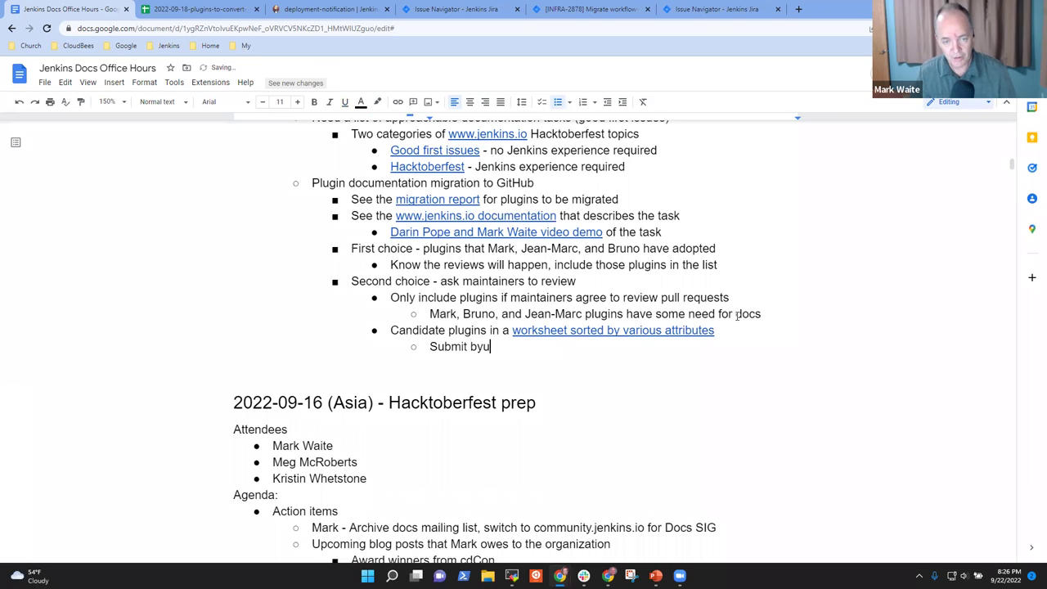
pyautogui.press('BackSpace')
pyautogui.press('BackSpace')
pyautogui.write('ug reports to')
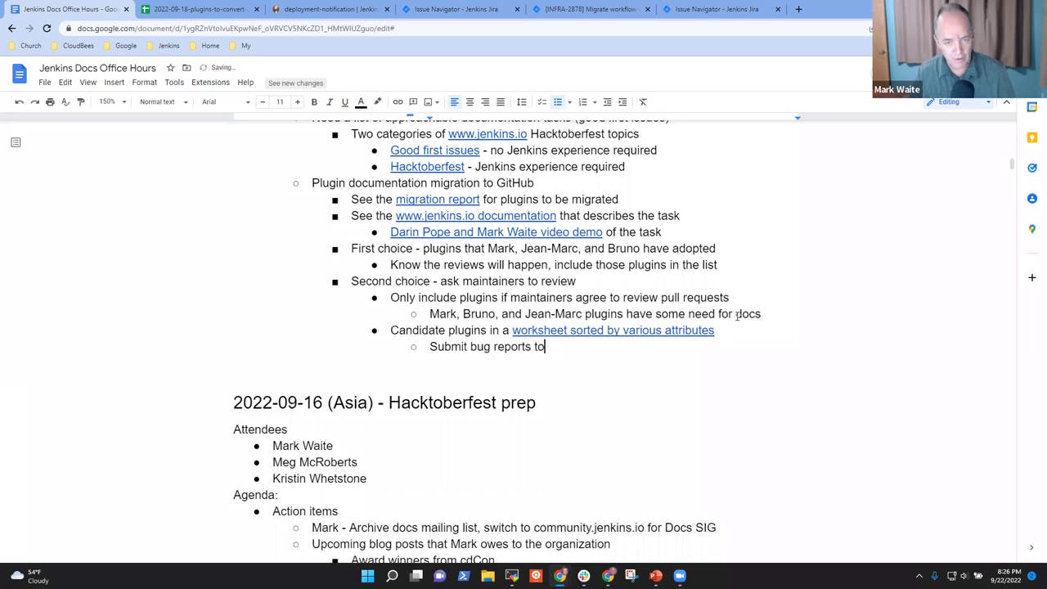
pyautogui.write(' 20 most recently releas')
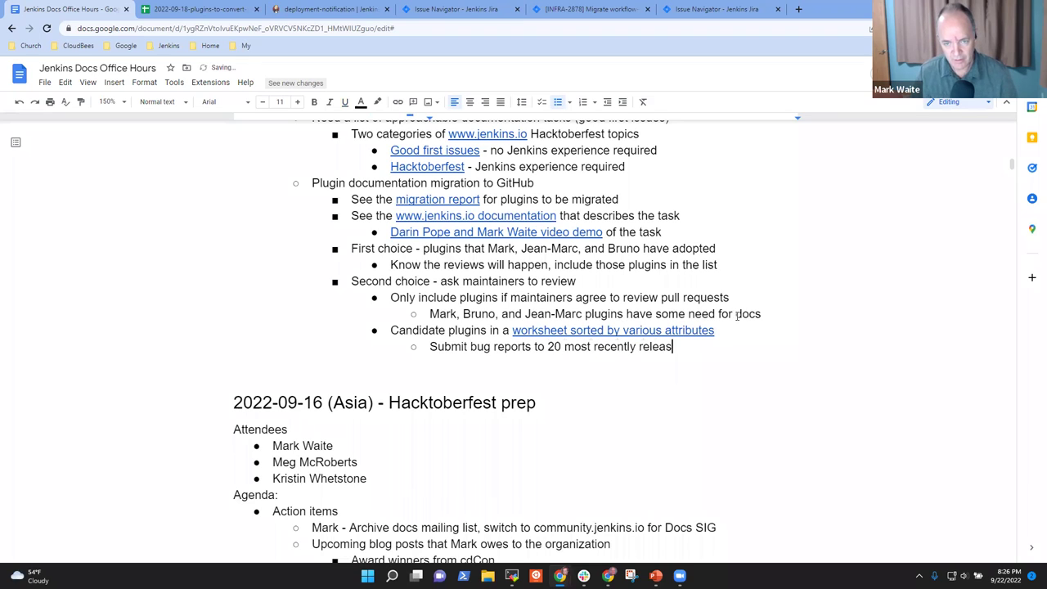
pyautogui.write('ed plugin')
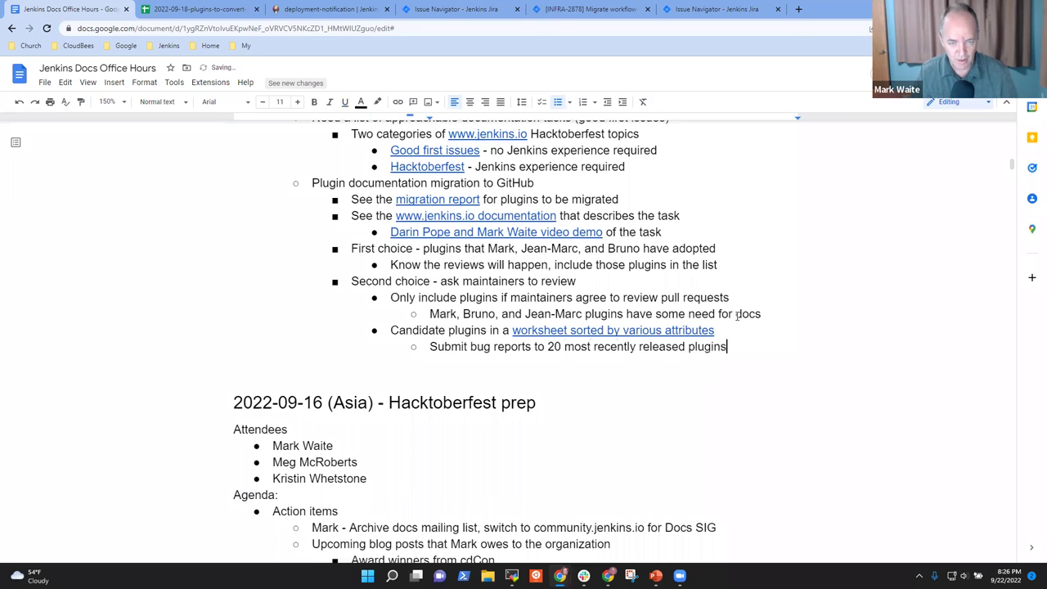
pyautogui.write('s')
pyautogui.press('Return')
pyautogui.press('Tab')
# Write 'Flag bug reports as good first issues with links to the instructions that describe how to migrate docs'
pyautogui.write('Flag')
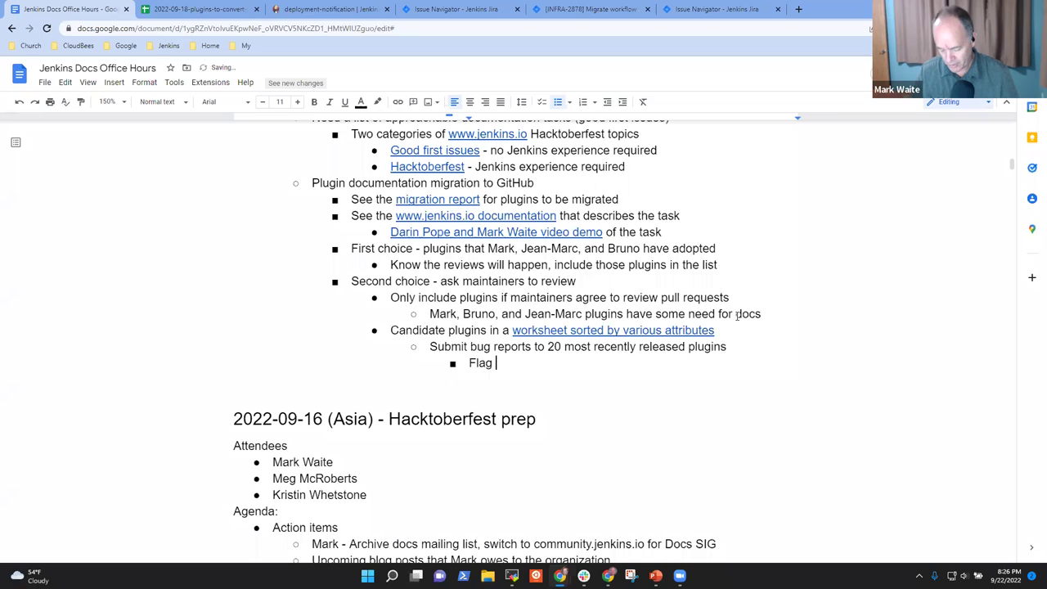
pyautogui.write(' bug reports as good first issues with links to the')
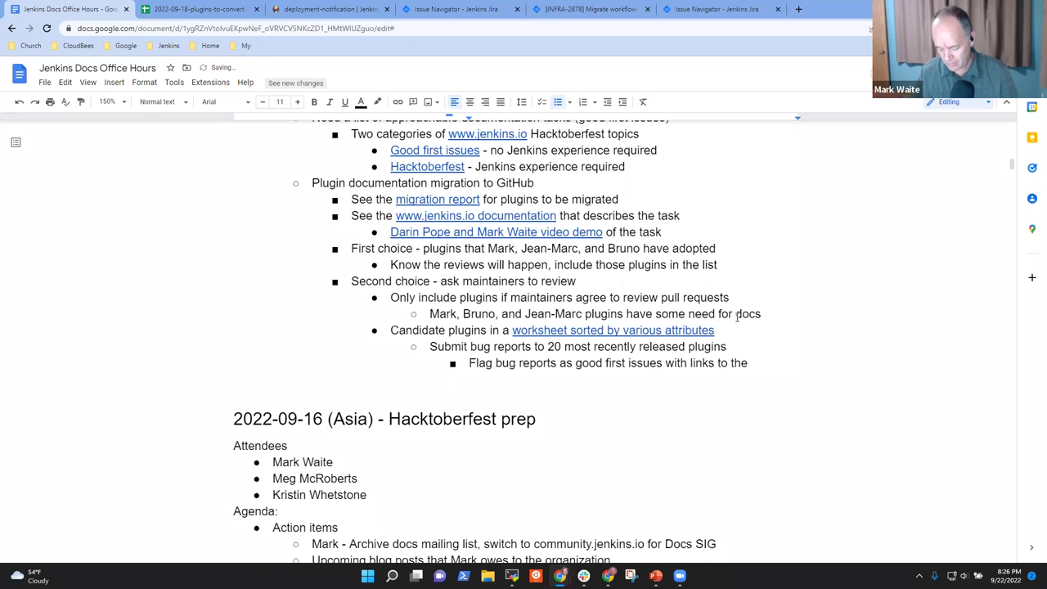
pyautogui.write('documentation')
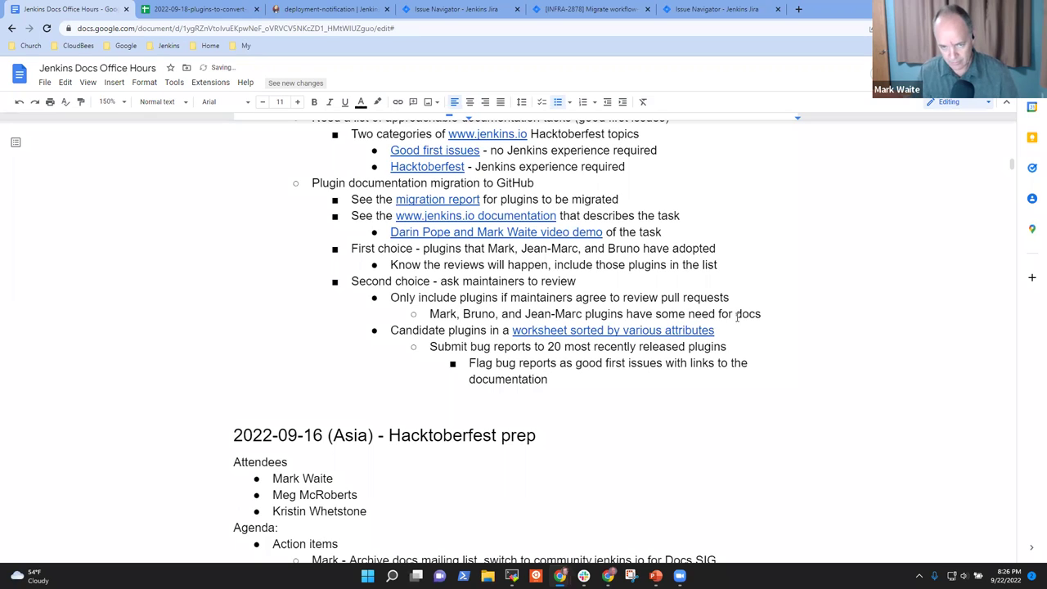
pyautogui.hotkey('ctrl', 'BackSpace')
pyautogui.write('instructions that ')
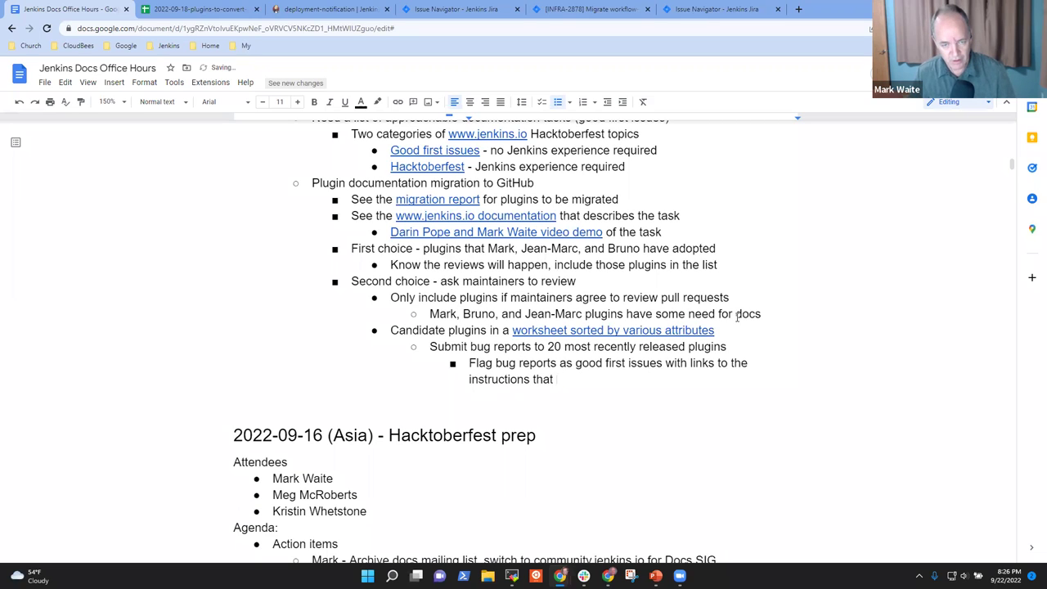
pyautogui.write('describe ')
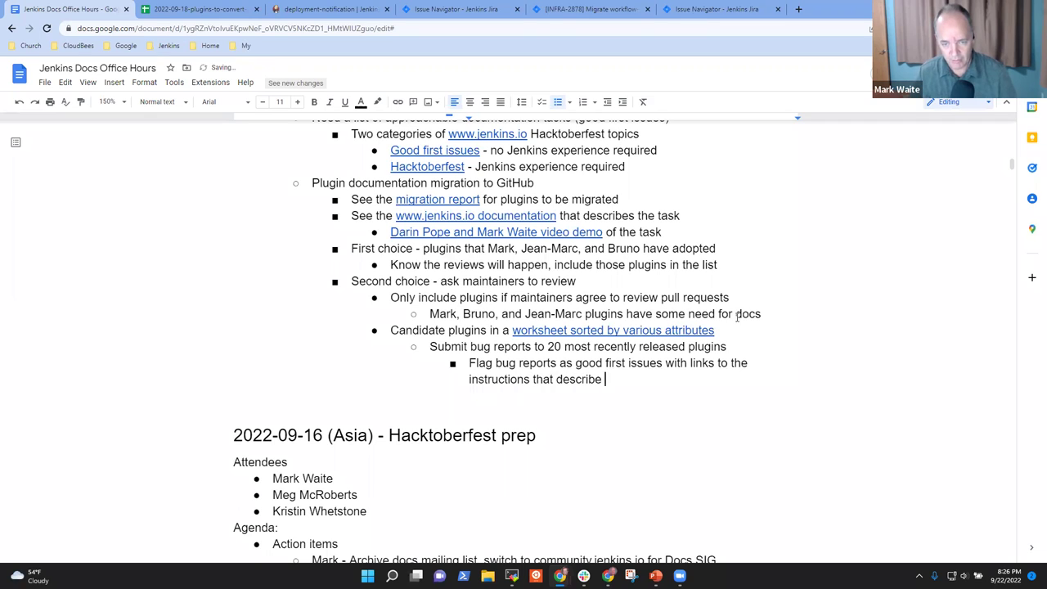
pyautogui.write('how to fix the')
pyautogui.hotkey('ctrl', 'BackSpace')
pyautogui.write('migrate')
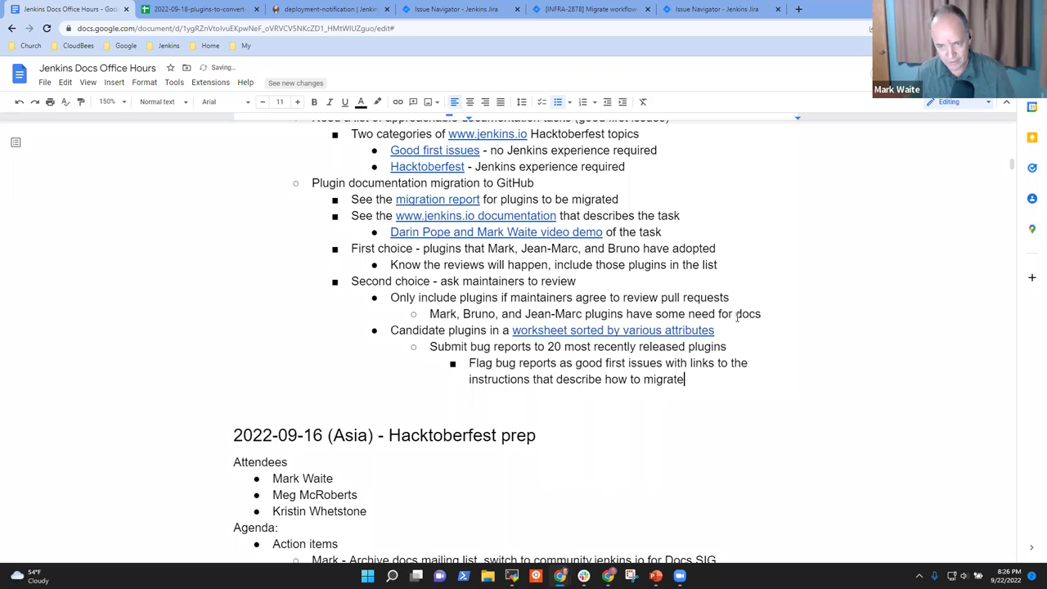
pyautogui.write(' dosc')
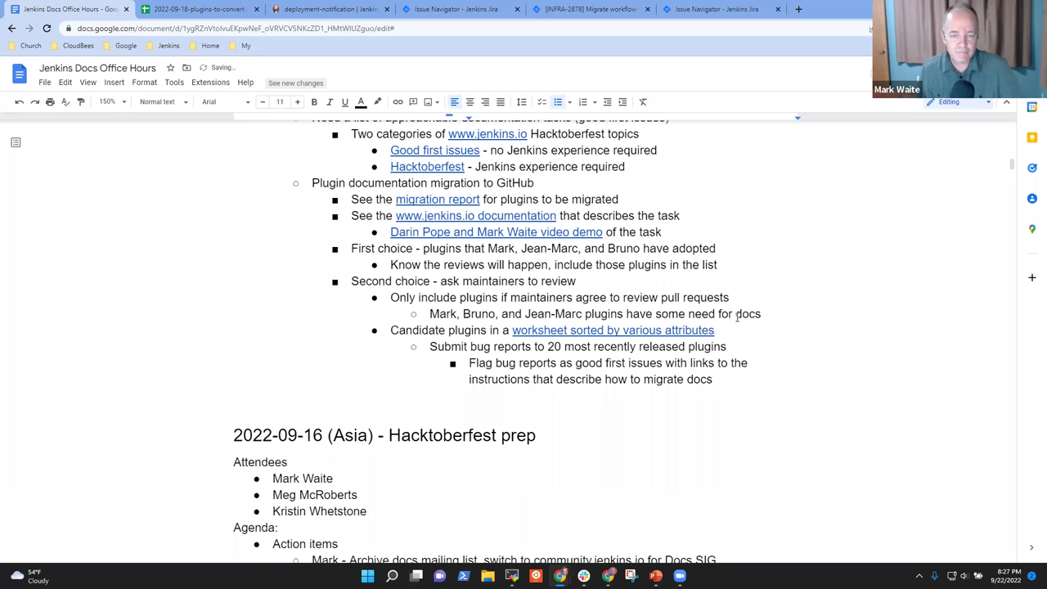
# Add the sub-point 'Include plugins if maintainers agree to review pull requests'
pyautogui.press('Home')
pyautogui.hotkey('shift', 'End')
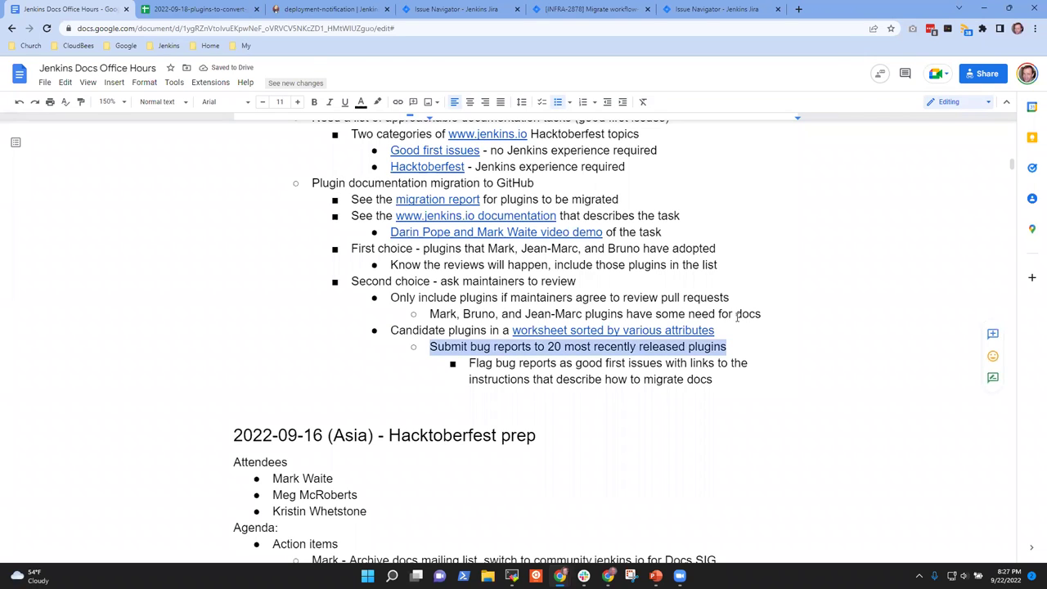
pyautogui.press('Down')
pyautogui.press('Down')
pyautogui.press('Return')
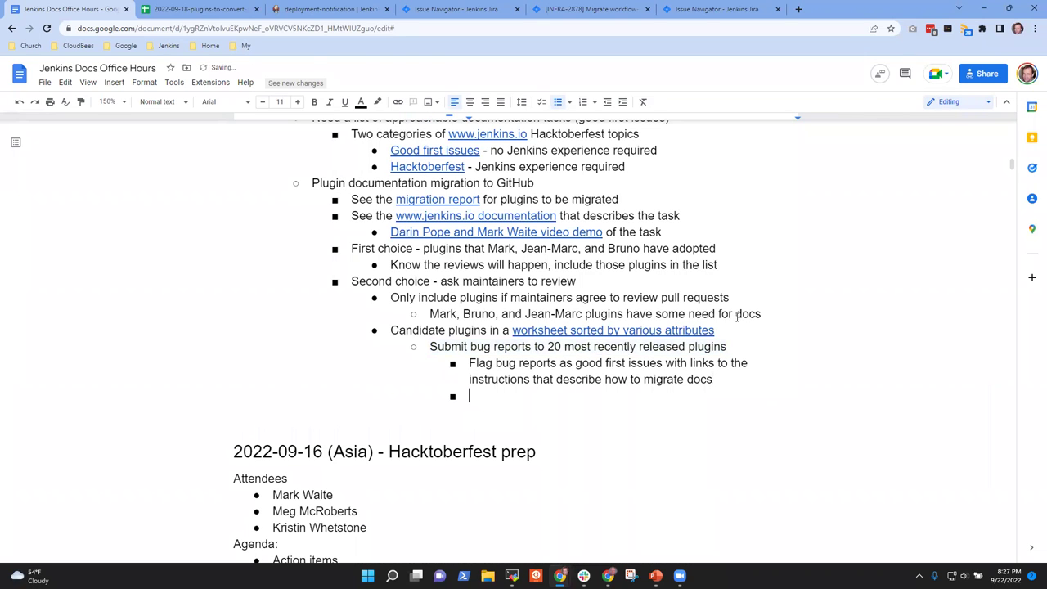
pyautogui.write('Only ')
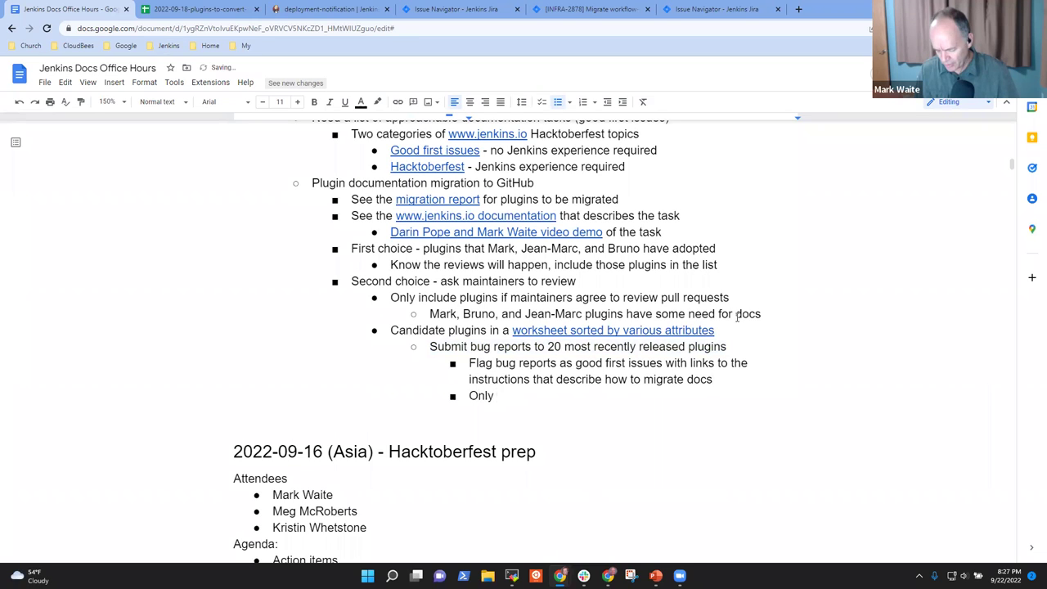
pyautogui.write('include plugin')
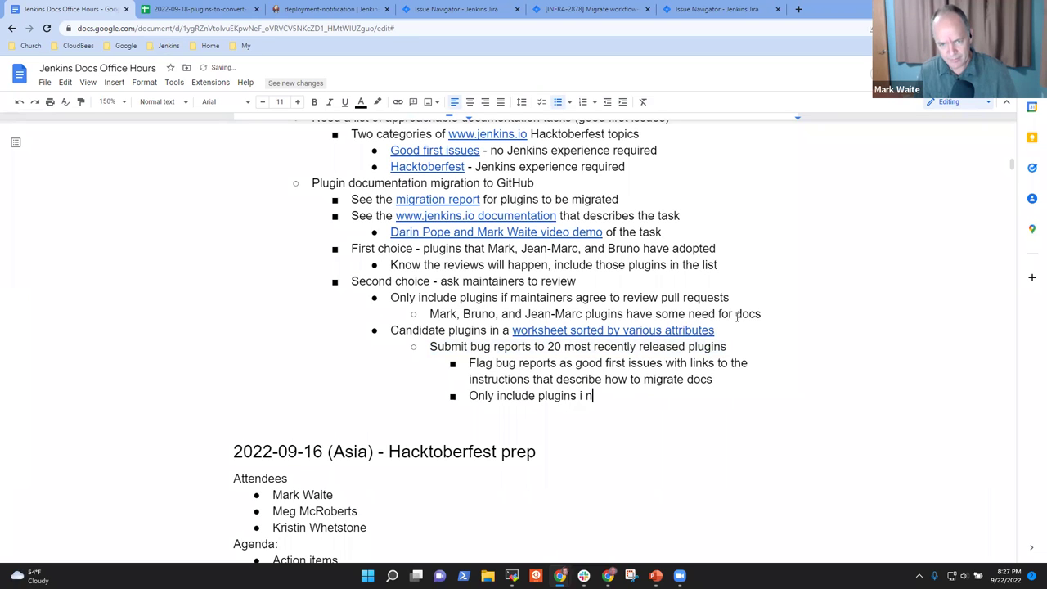
pyautogui.write('s ifg maintainers agrre')
pyautogui.press('BackSpace')
pyautogui.press('BackSpace')
pyautogui.write('ee to re')
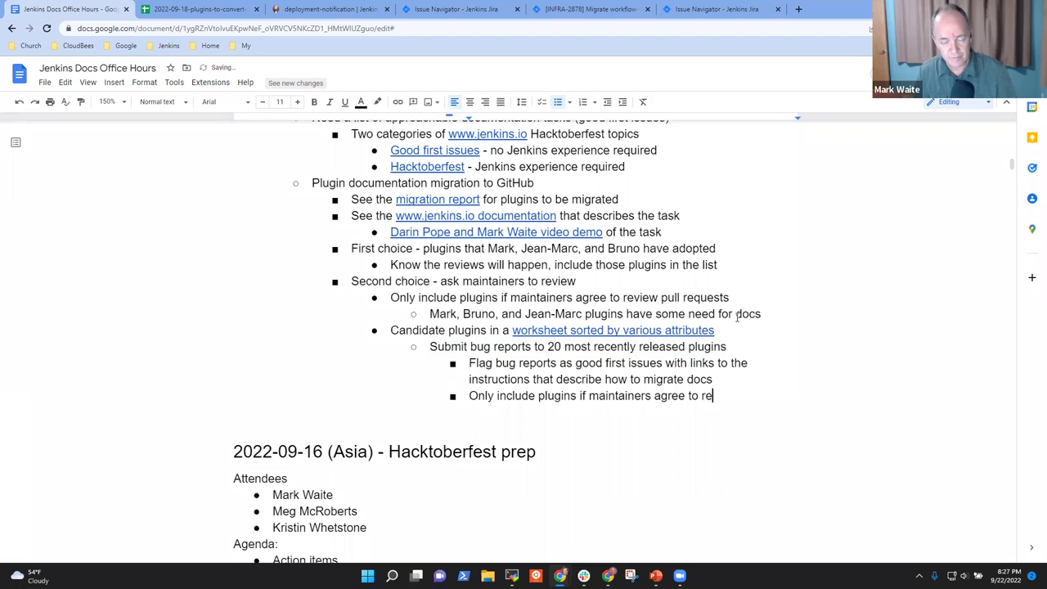
pyautogui.write('view pull')
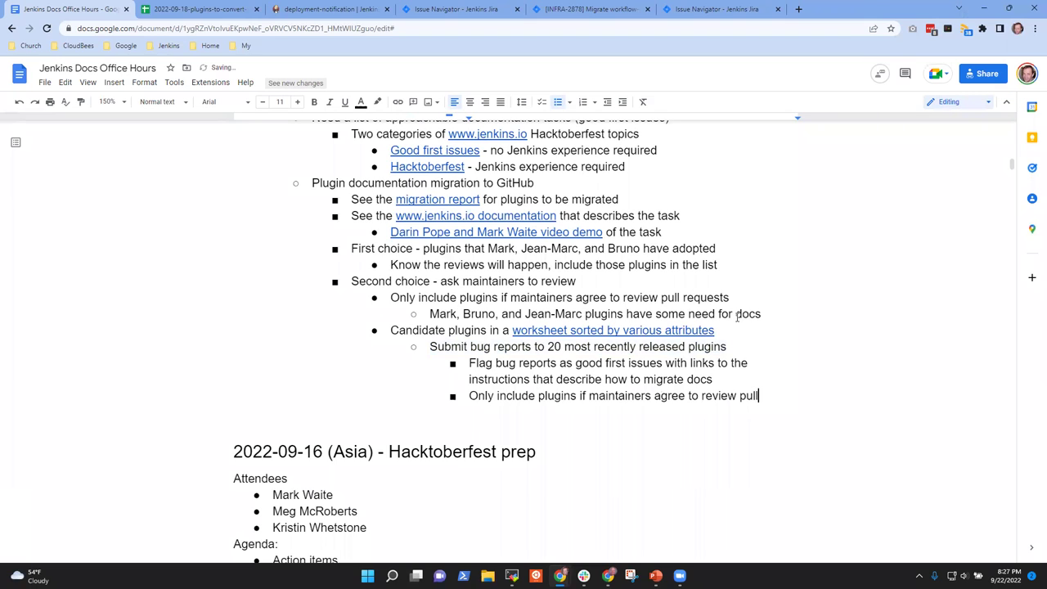
pyautogui.write(' requests')
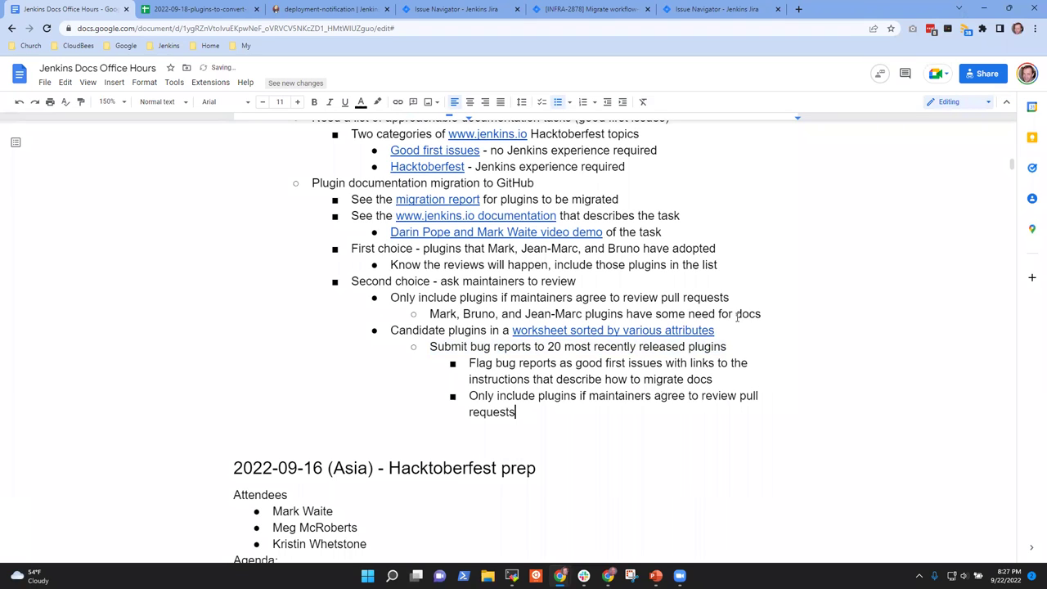
pyautogui.hotkey('shift', 'Home')
pyautogui.press('BackSpace')
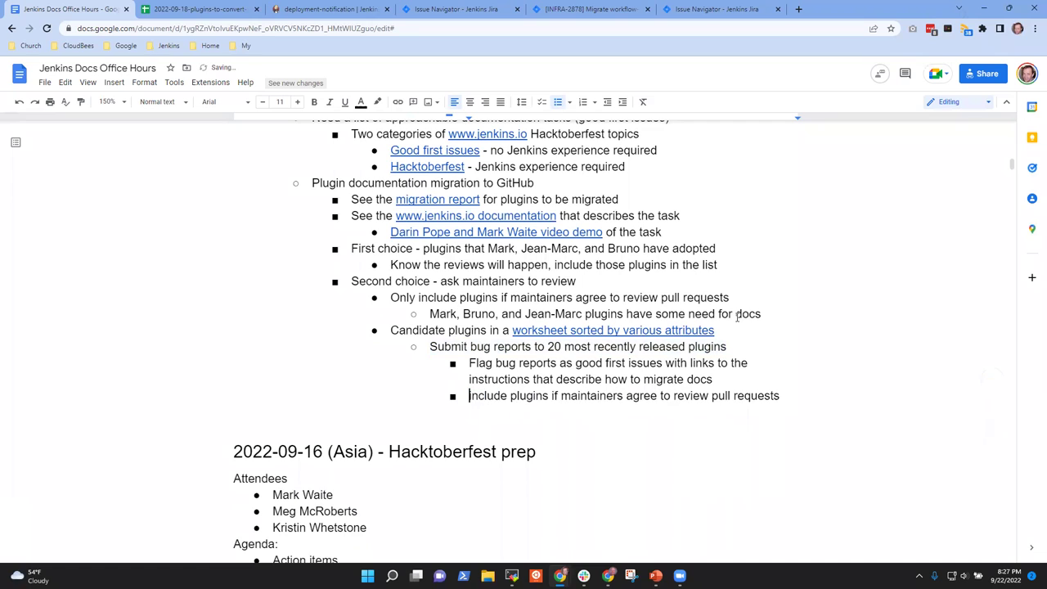
pyautogui.write('I')
pyautogui.press('Delete')
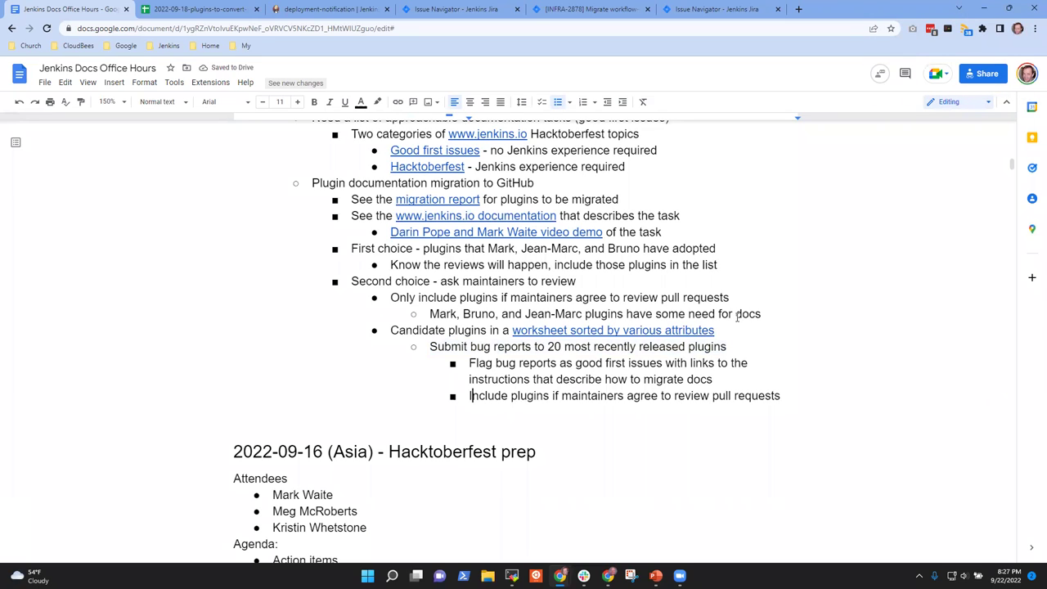
# Delete the blank line before the next heading
pyautogui.press('End')
pyautogui.press('Down')
pyautogui.press('Down')
pyautogui.press('Up')
pyautogui.press('Delete')
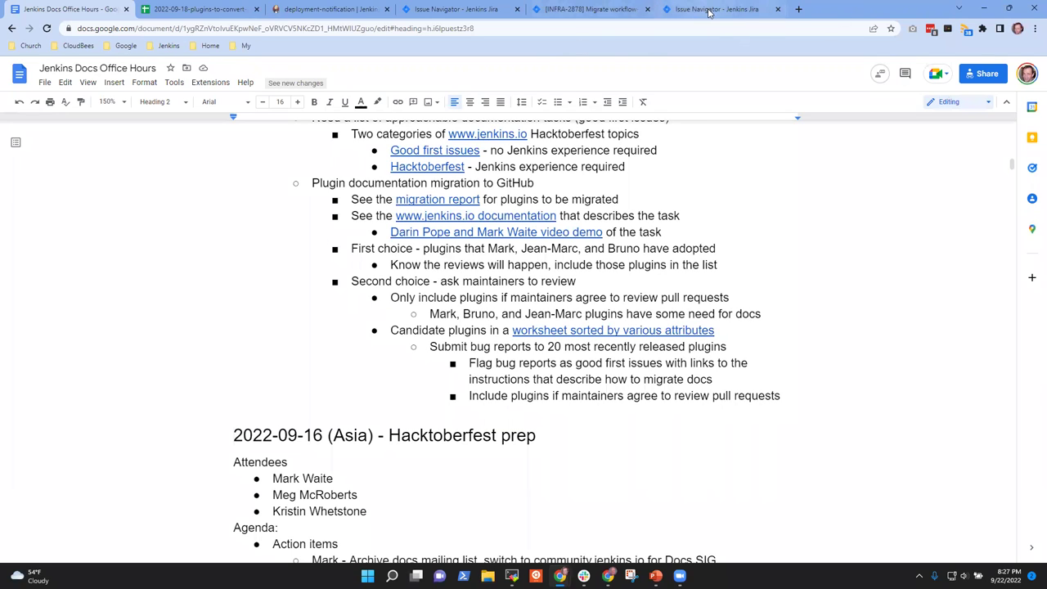
# Open jenkins.io in a new tab and go to Documentation > System Administration > Reverse proxy - Apache
pyautogui.click(798, 9)
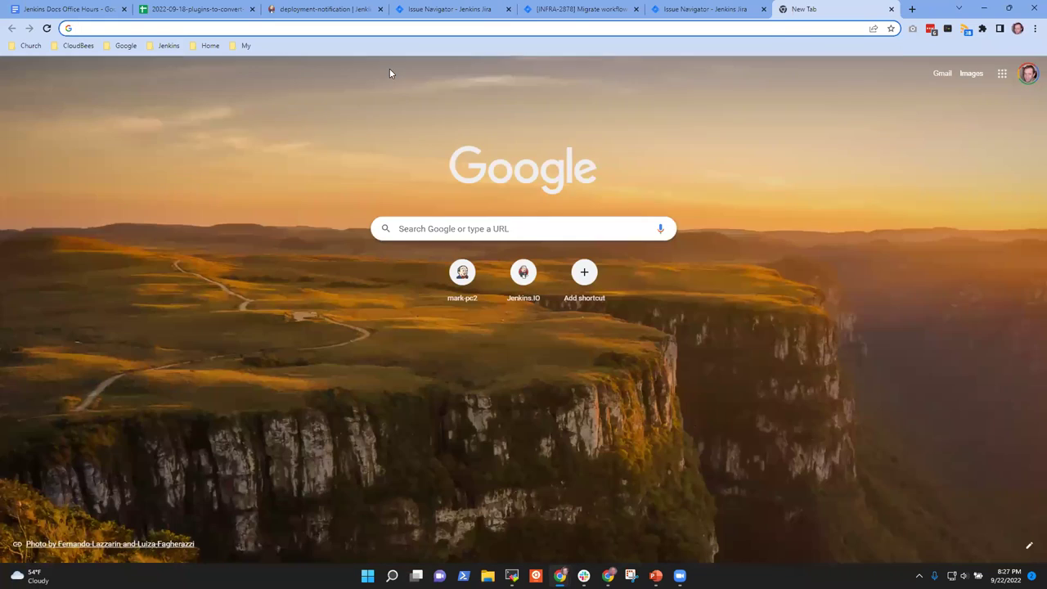
pyautogui.write('jenkins.io')
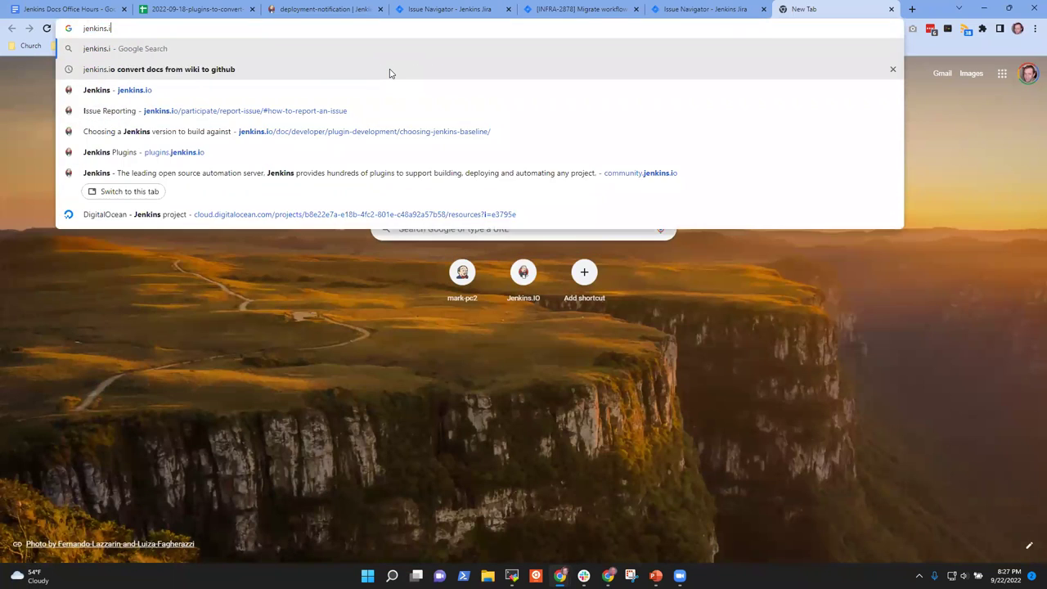
pyautogui.press('Return')
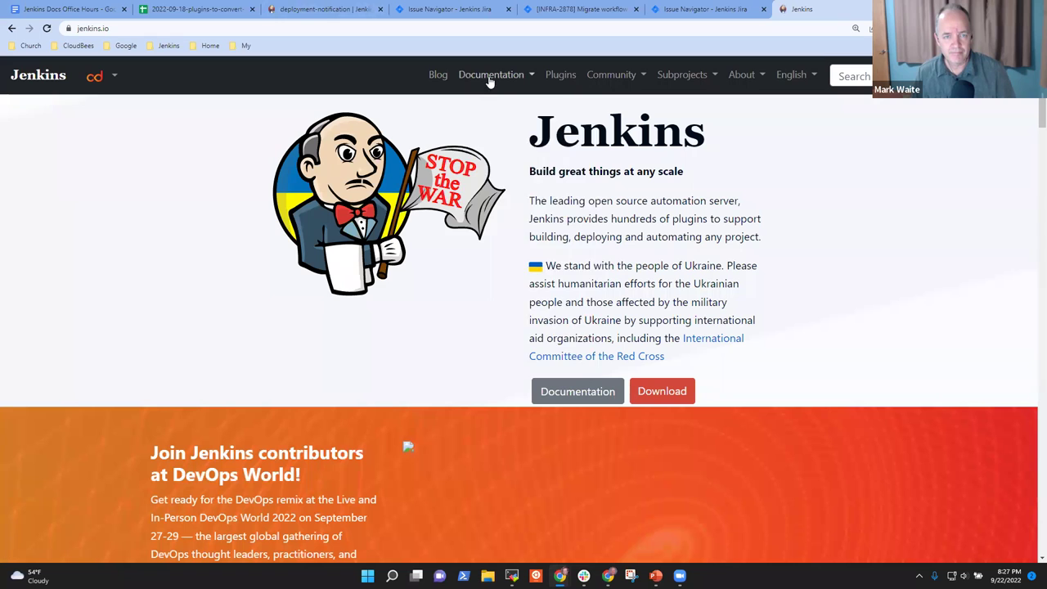
pyautogui.click(491, 74)
pyautogui.click(491, 205)
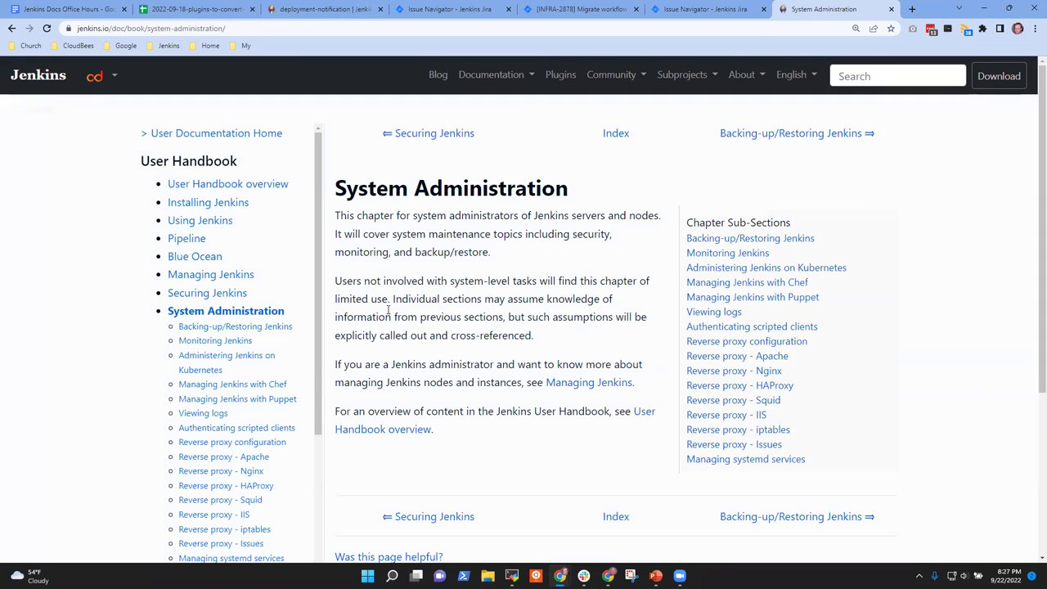
pyautogui.moveTo(321, 331); pyautogui.dragTo(314, 422)
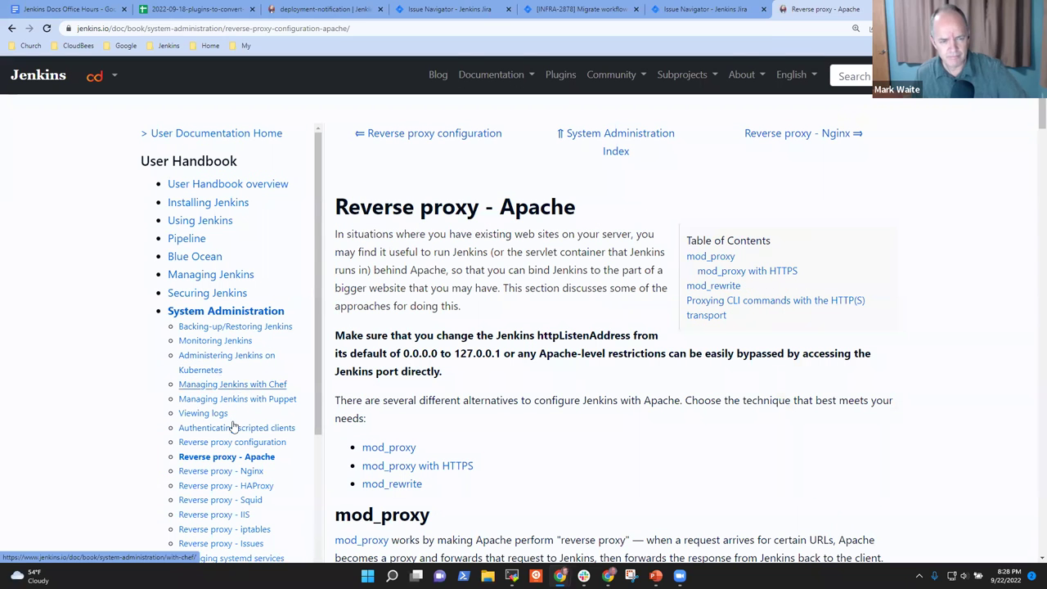
# Browse the sidebar's Reverse proxy pages: Nginx, HAProxy, Squid, IIS, iptables, Issues, Apache, then the overview
pyautogui.click(250, 477)
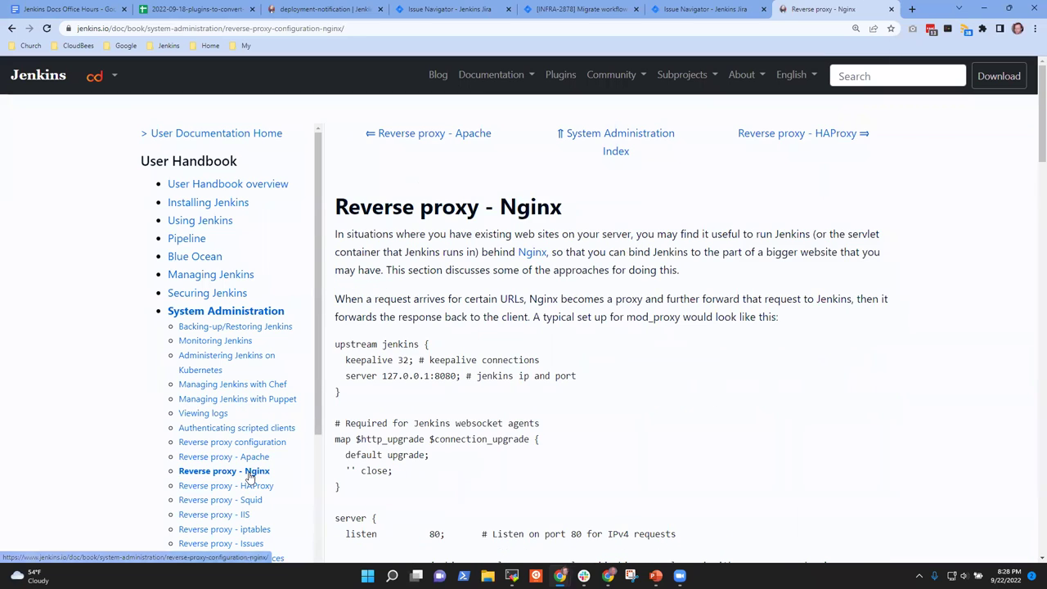
pyautogui.click(243, 488)
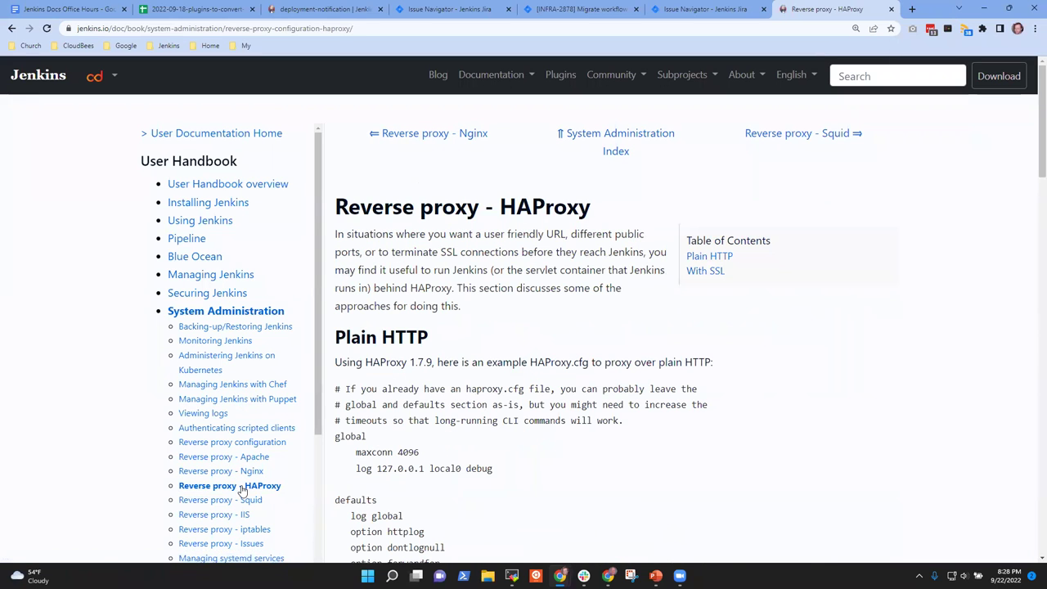
pyautogui.click(243, 503)
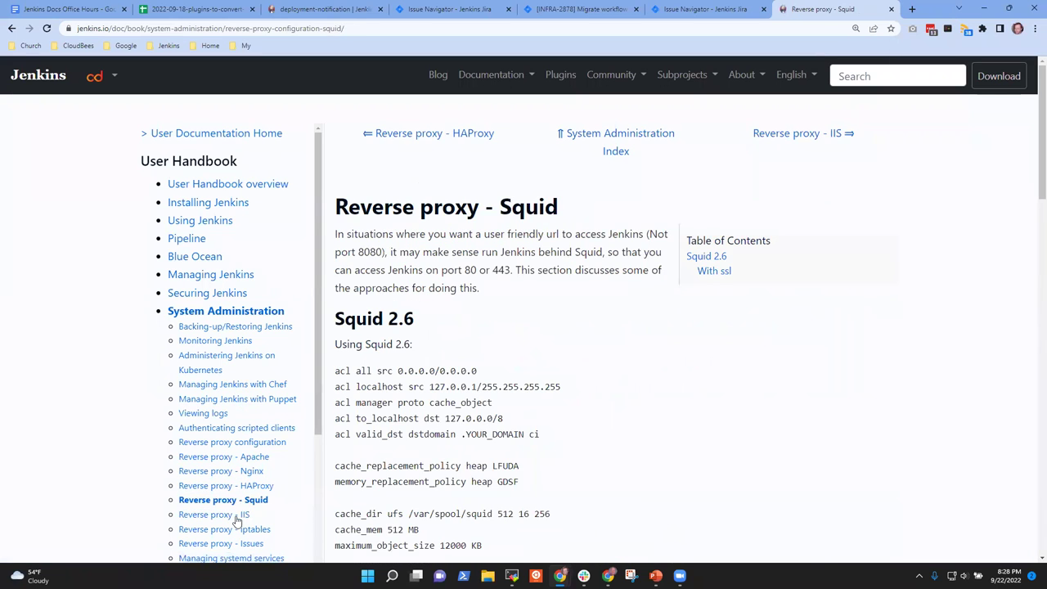
pyautogui.click(236, 516)
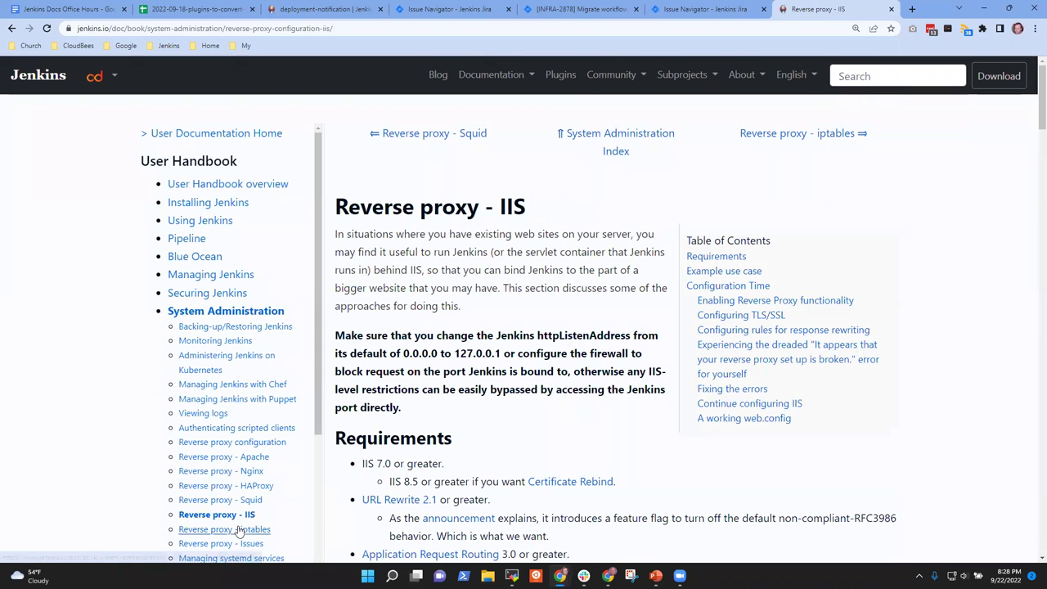
pyautogui.click(238, 531)
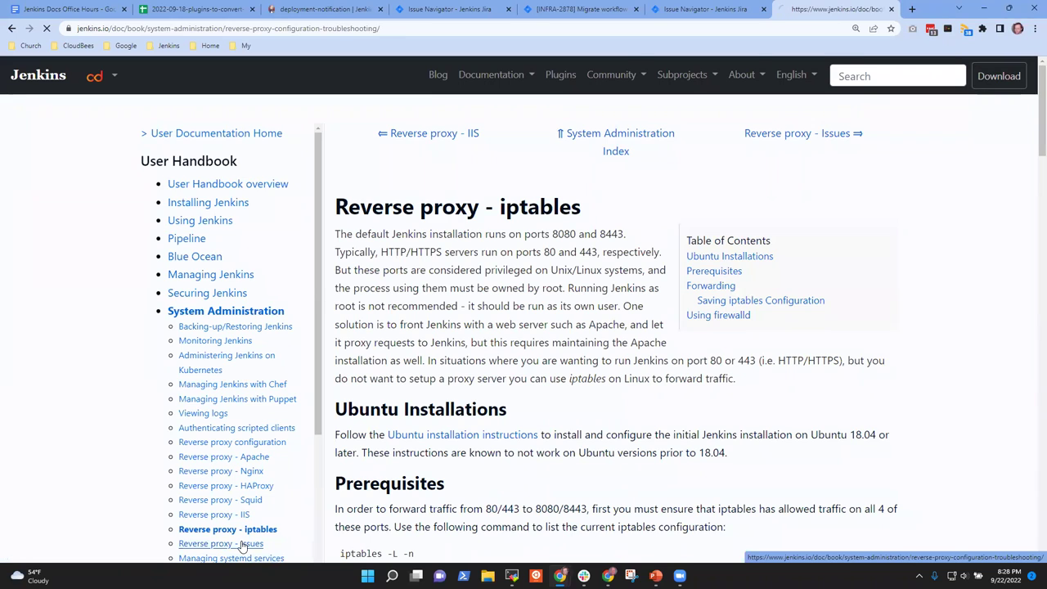
pyautogui.click(243, 545)
pyautogui.click(243, 459)
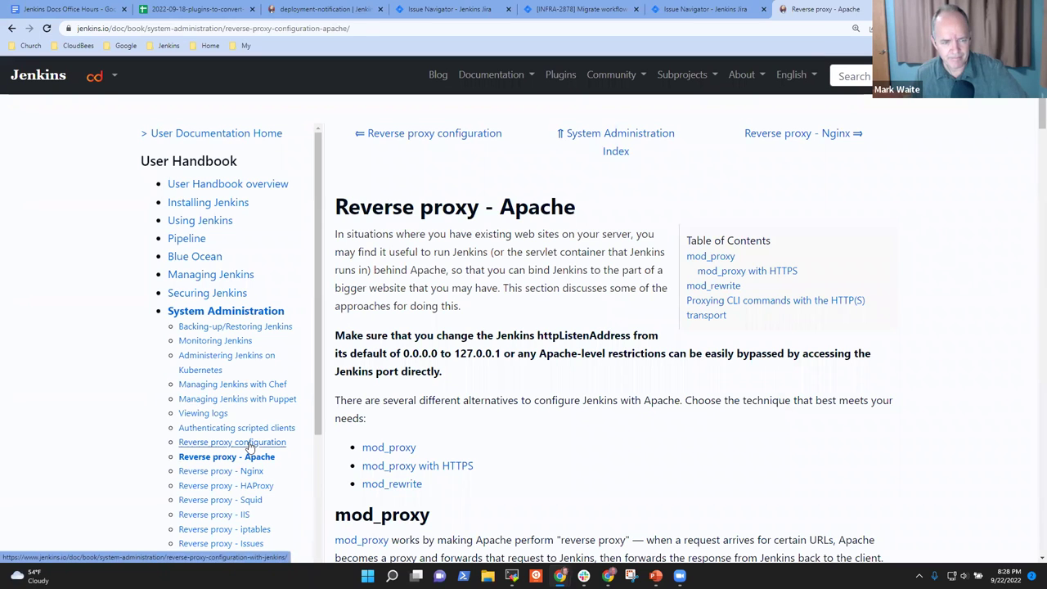
pyautogui.click(250, 443)
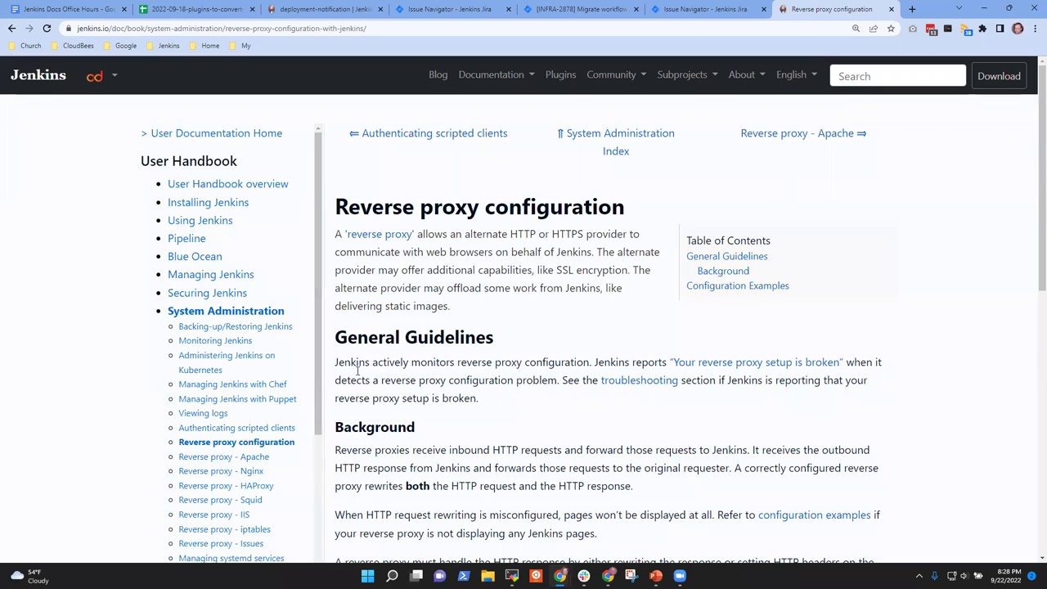
# Highlight the Configuration Examples section and its list on the reverse proxy overview page
pyautogui.scroll(-5, 404, 355)
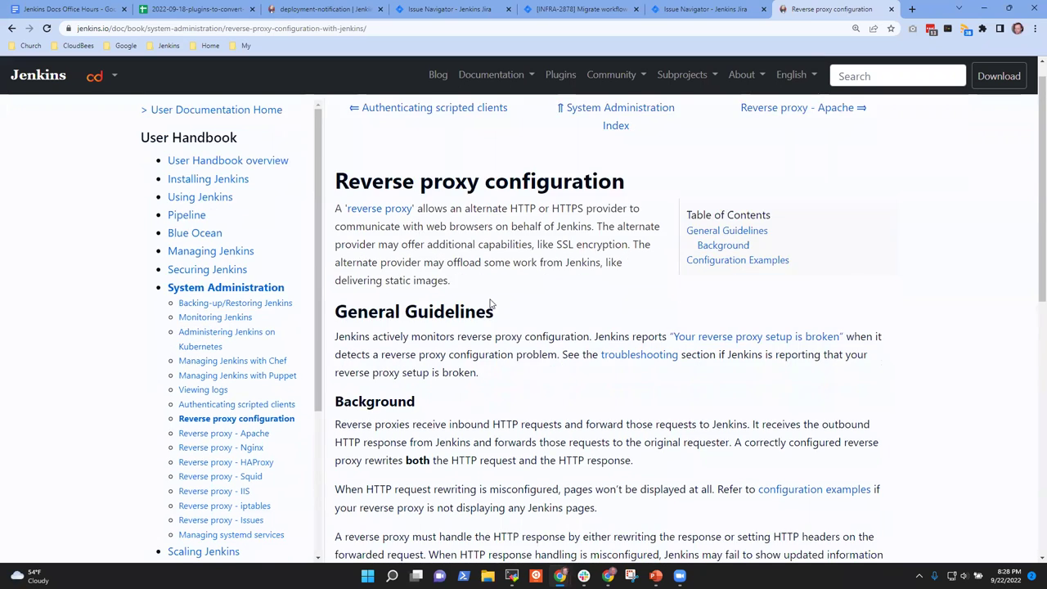
pyautogui.scroll(1, 500, 306)
pyautogui.scroll(1, 500, 306)
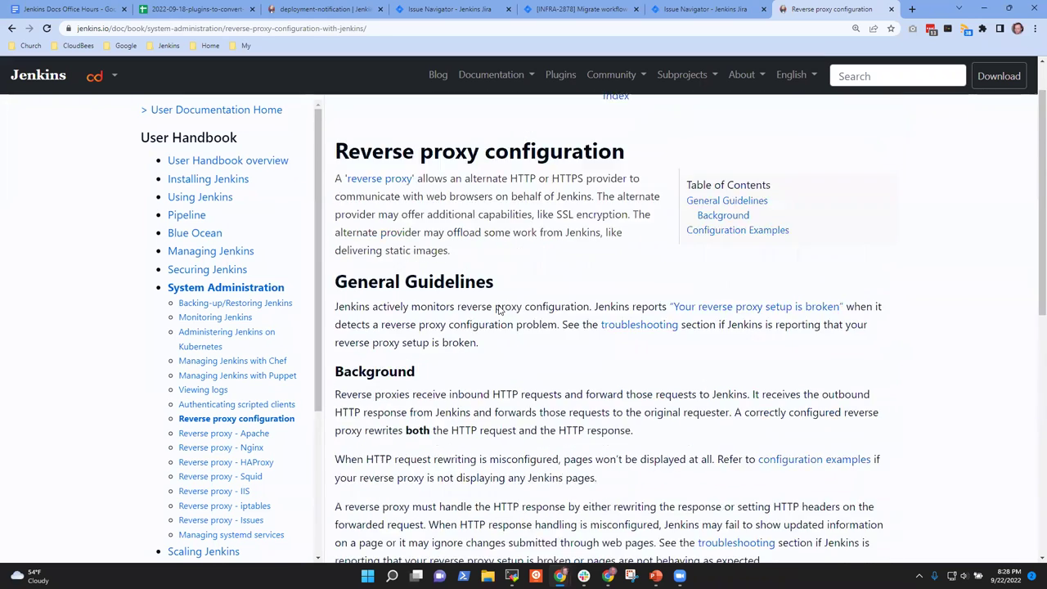
pyautogui.scroll(3, 500, 306)
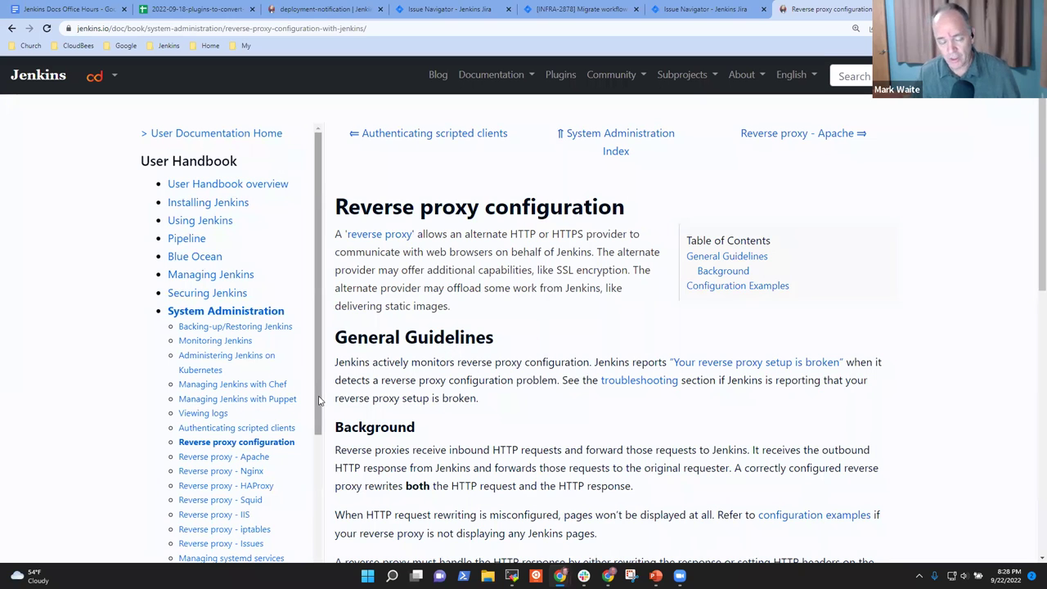
pyautogui.moveTo(319, 401); pyautogui.dragTo(324, 414)
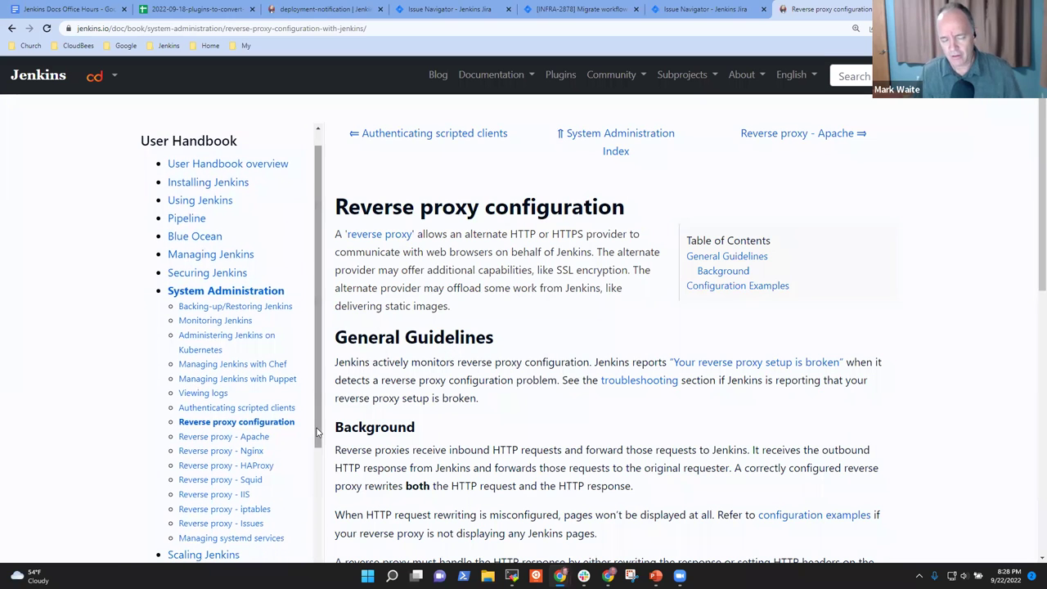
pyautogui.scroll(-2, 236, 386)
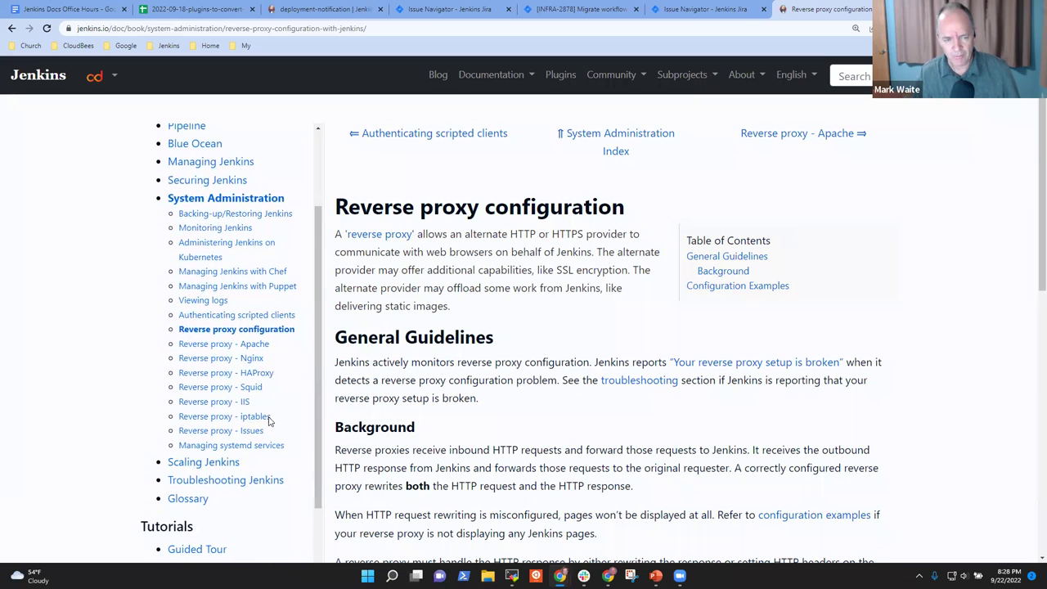
pyautogui.moveTo(272, 417); pyautogui.dragTo(218, 349)
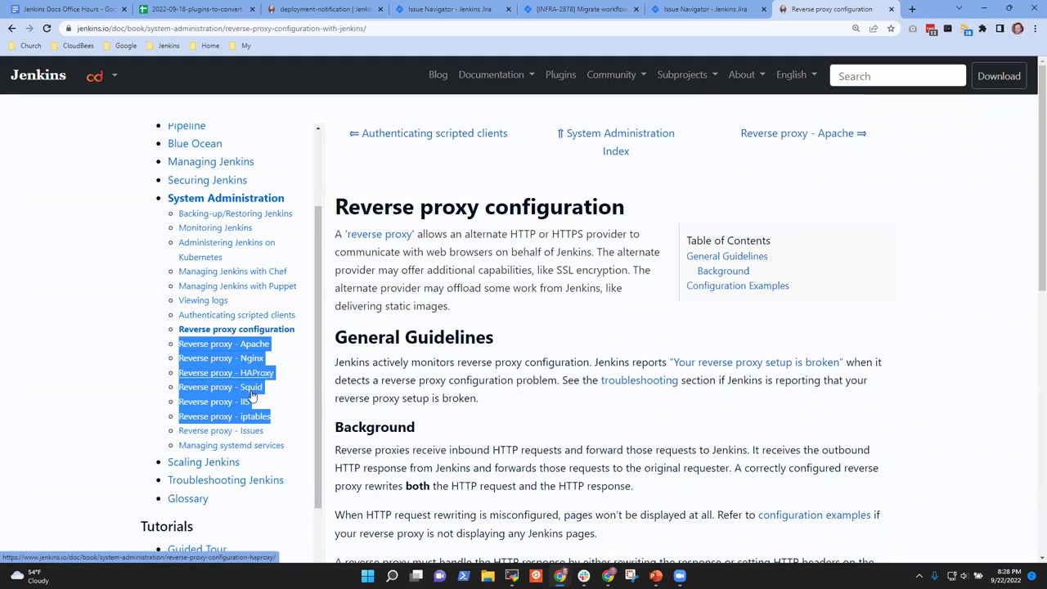
pyautogui.click(617, 320)
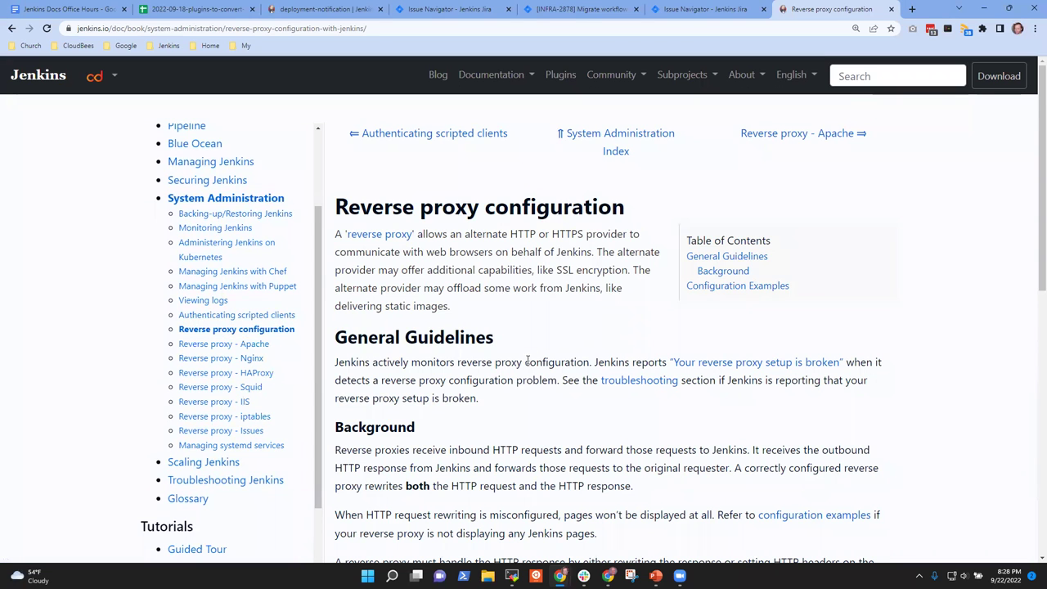
pyautogui.scroll(-4, 530, 360)
pyautogui.moveTo(336, 321); pyautogui.dragTo(506, 491)
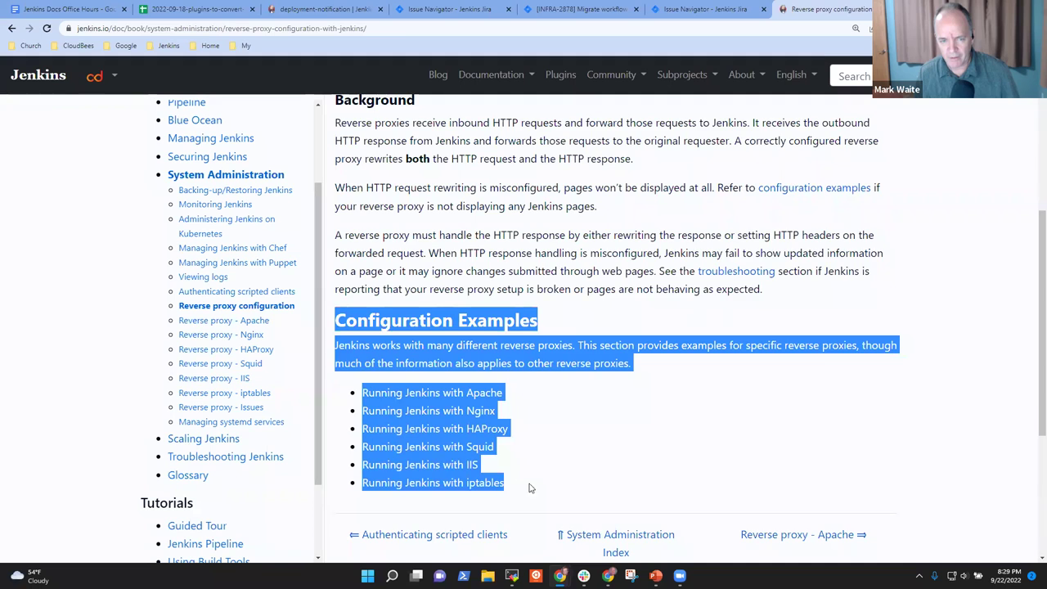
# Highlight the General Guidelines heading and the handbook entries from Apache through iptables
pyautogui.scroll(2, 524, 482)
pyautogui.scroll(1, 442, 249)
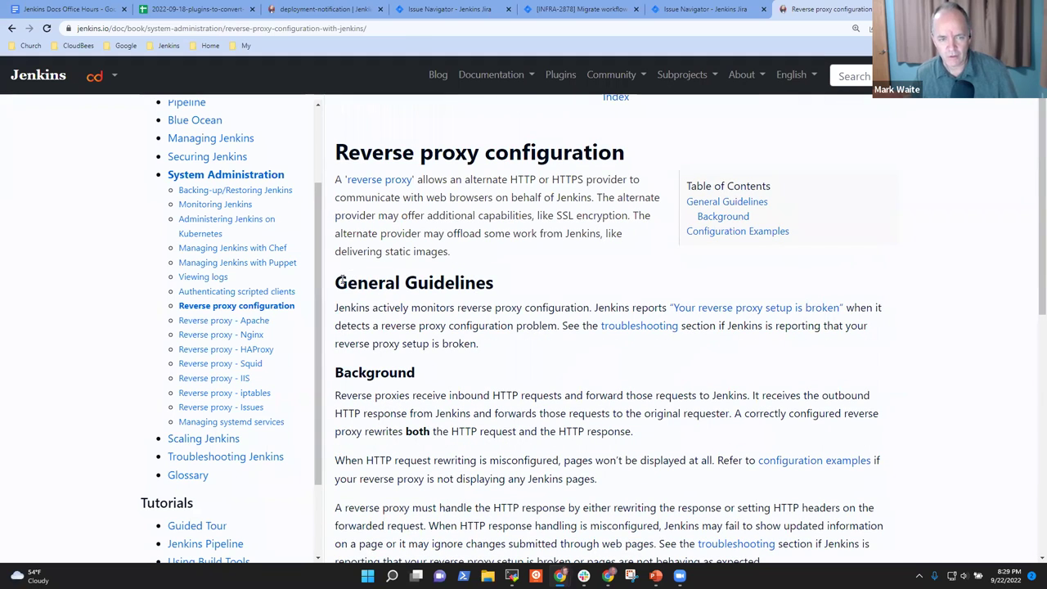
pyautogui.moveTo(340, 279); pyautogui.dragTo(558, 284)
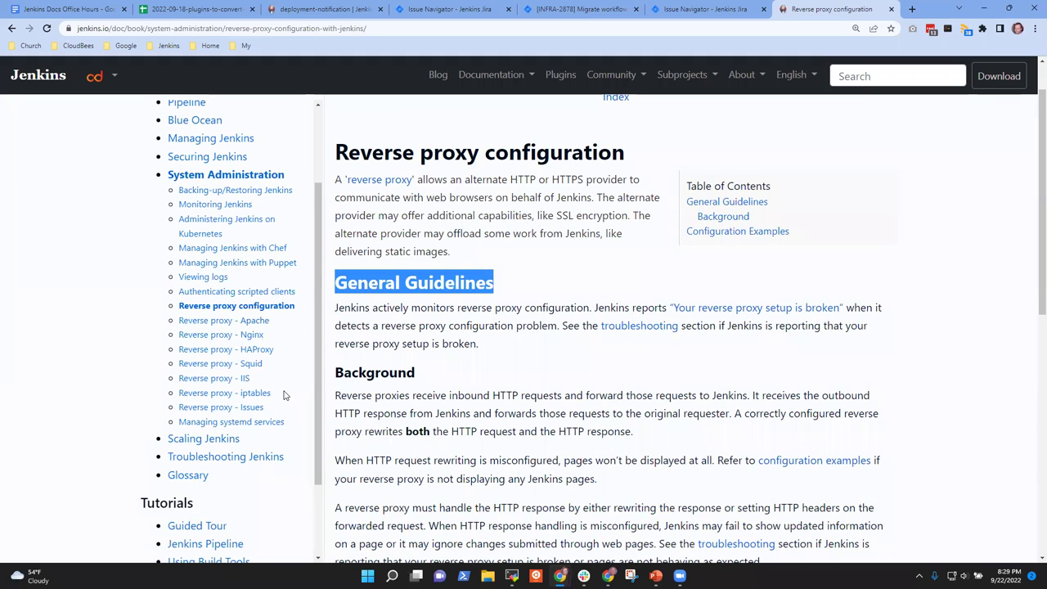
pyautogui.moveTo(284, 395); pyautogui.dragTo(196, 319)
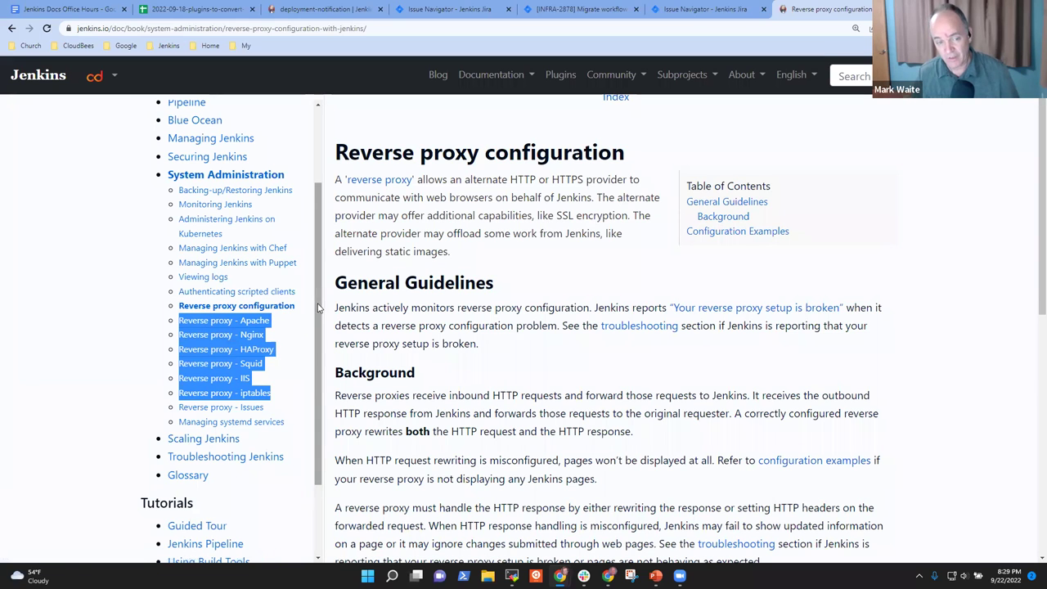
pyautogui.scroll(2, 319, 307)
pyautogui.scroll(-3, 319, 307)
pyautogui.scroll(3, 320, 306)
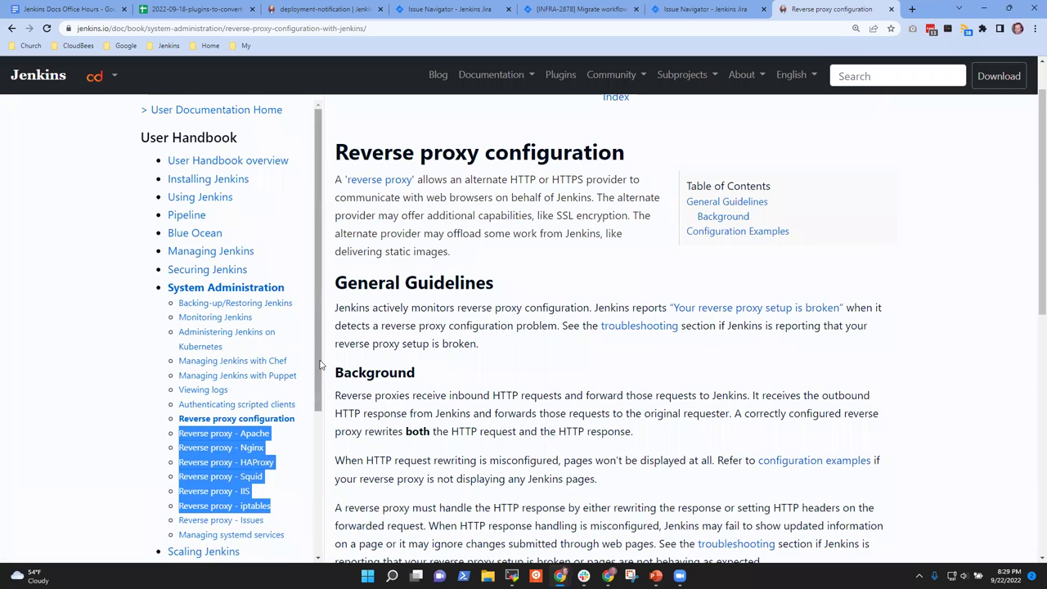
pyautogui.moveTo(321, 365); pyautogui.dragTo(320, 396)
pyautogui.click(55, 312)
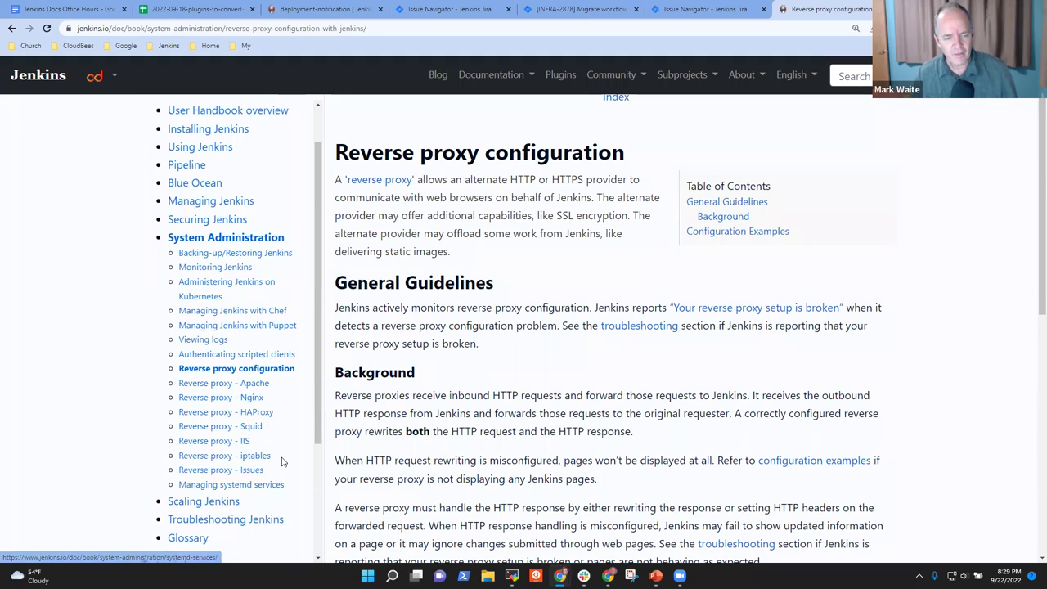
pyautogui.moveTo(275, 458); pyautogui.dragTo(181, 385)
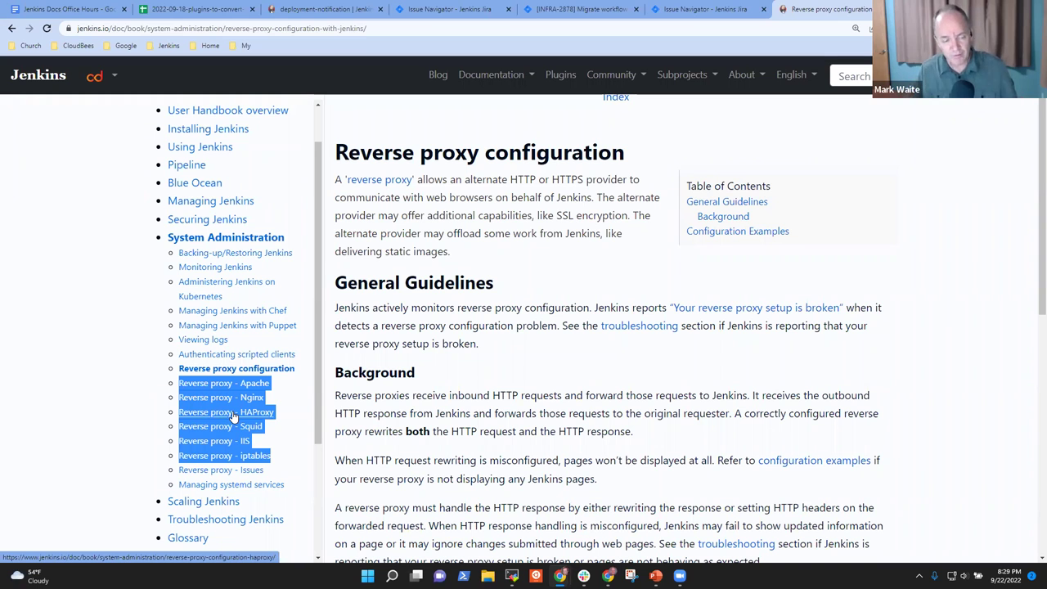
# Compare the Configuration Examples list side by side with the Apache-through-iptables handbook entries
pyautogui.click(311, 365)
pyautogui.scroll(1, 311, 365)
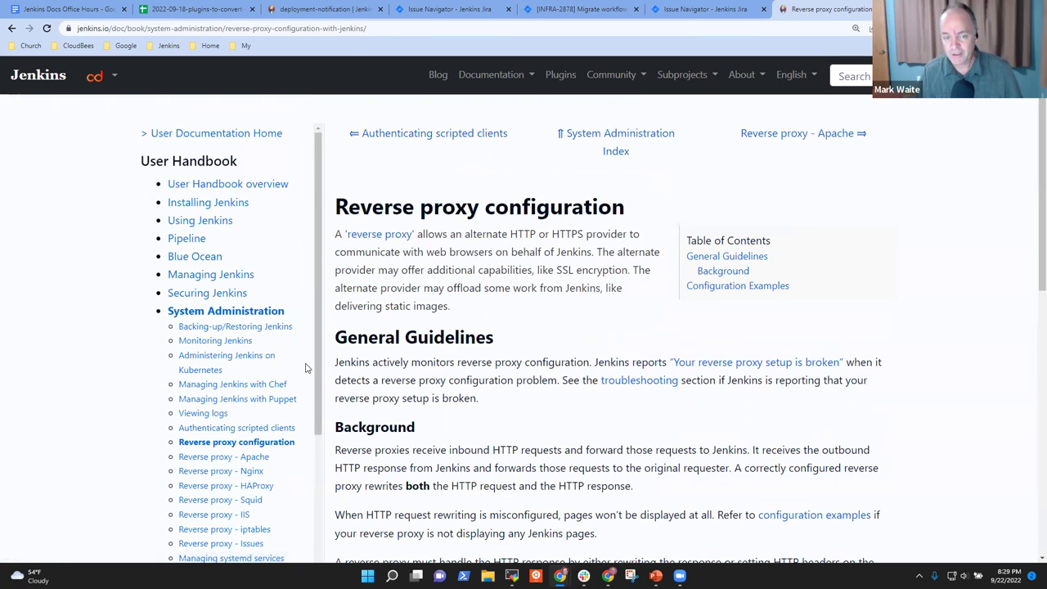
pyautogui.scroll(-3, 583, 302)
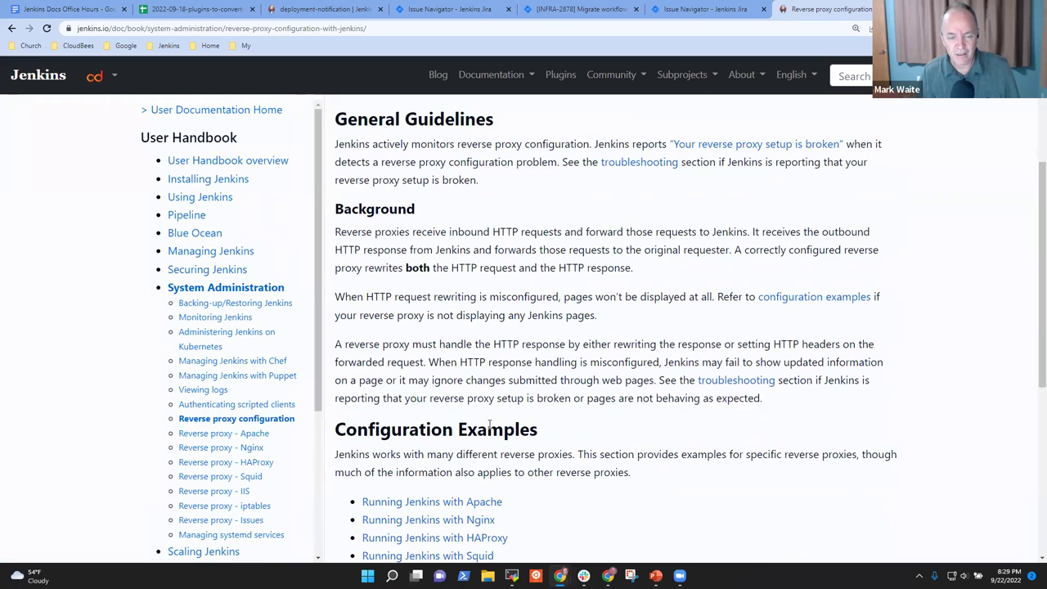
pyautogui.scroll(-3, 530, 446)
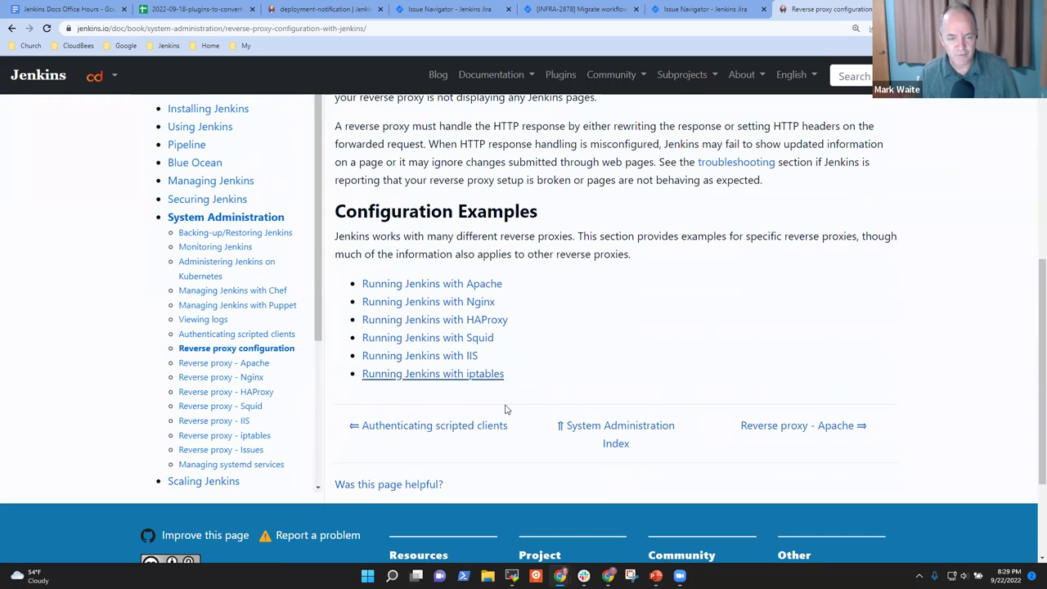
pyautogui.moveTo(513, 380); pyautogui.dragTo(337, 214)
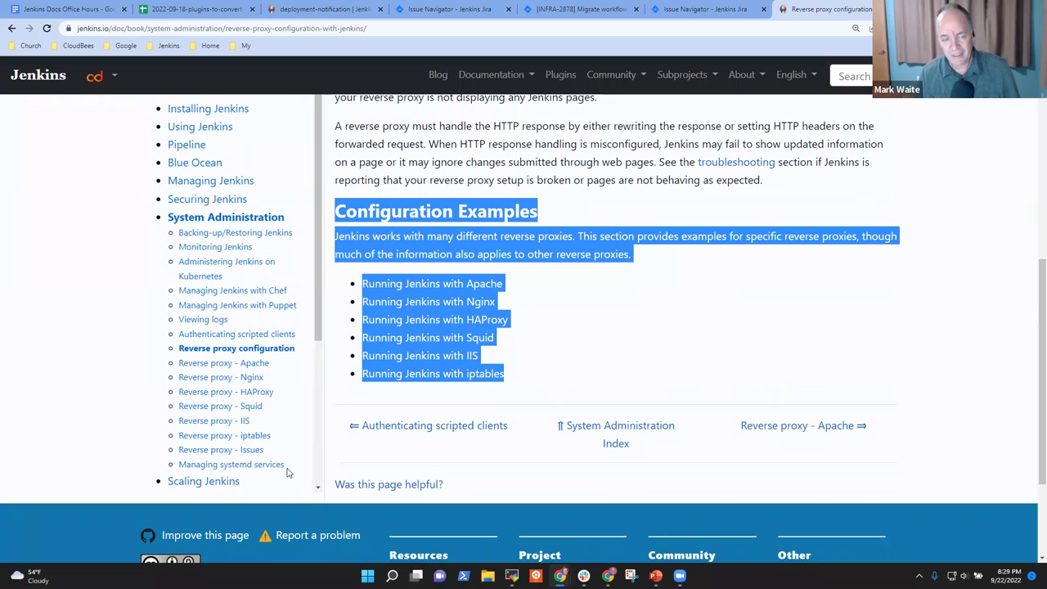
pyautogui.moveTo(277, 442); pyautogui.dragTo(182, 372)
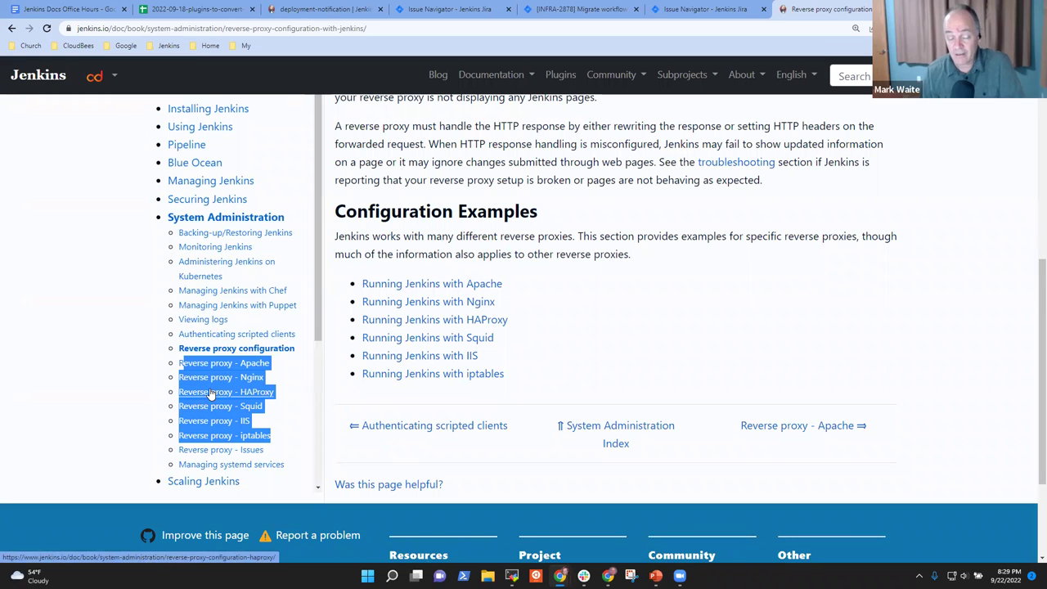
# Follow the Running Jenkins with Apache example link, then open the Reverse proxy - Nginx page
pyautogui.click(406, 283)
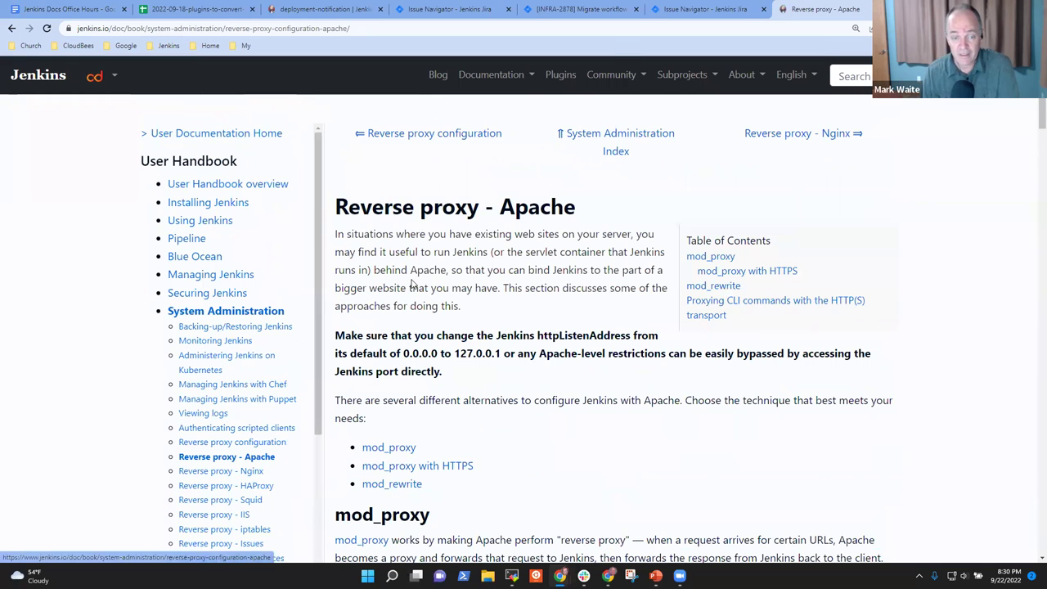
pyautogui.scroll(-12, 690, 382)
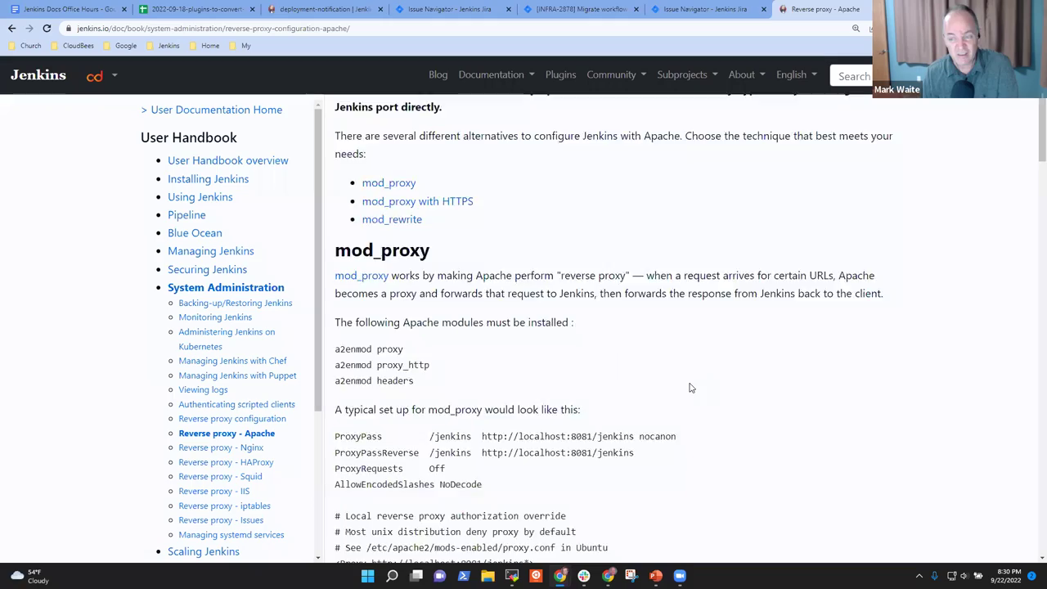
pyautogui.scroll(-15, 700, 396)
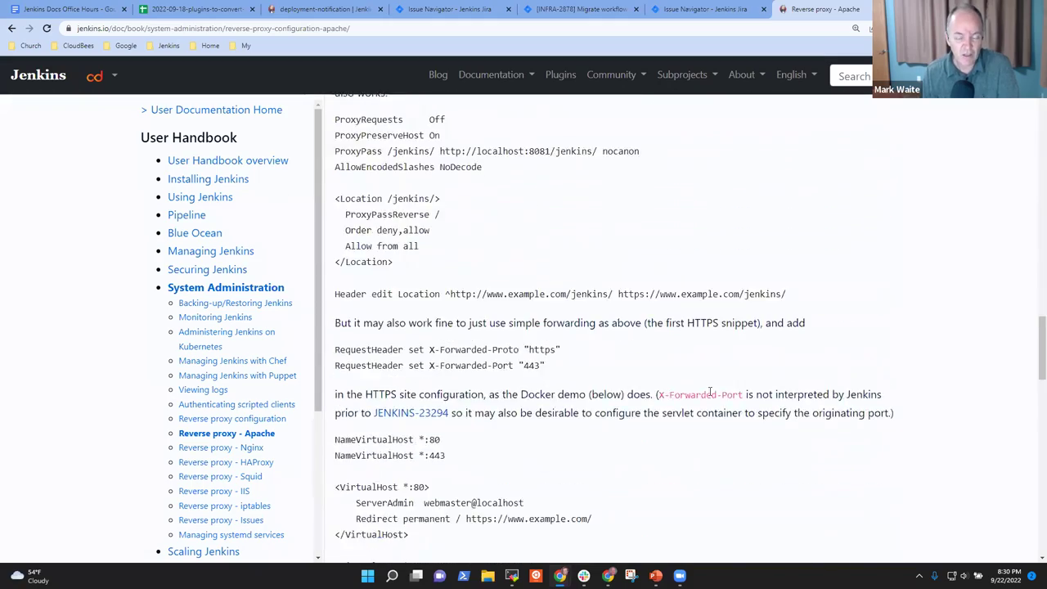
pyautogui.scroll(-4, 704, 409)
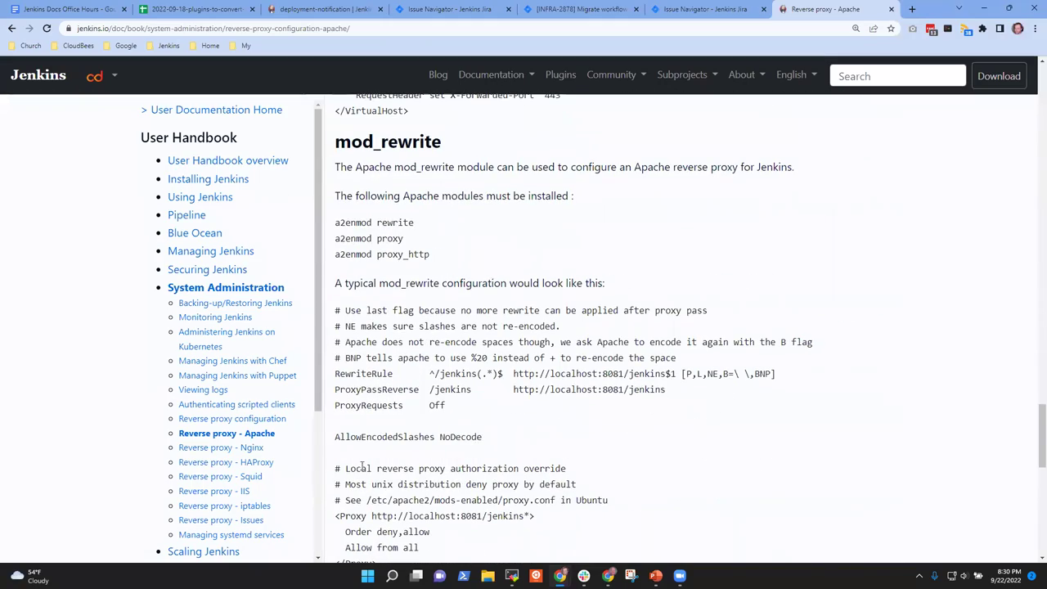
pyautogui.click(252, 449)
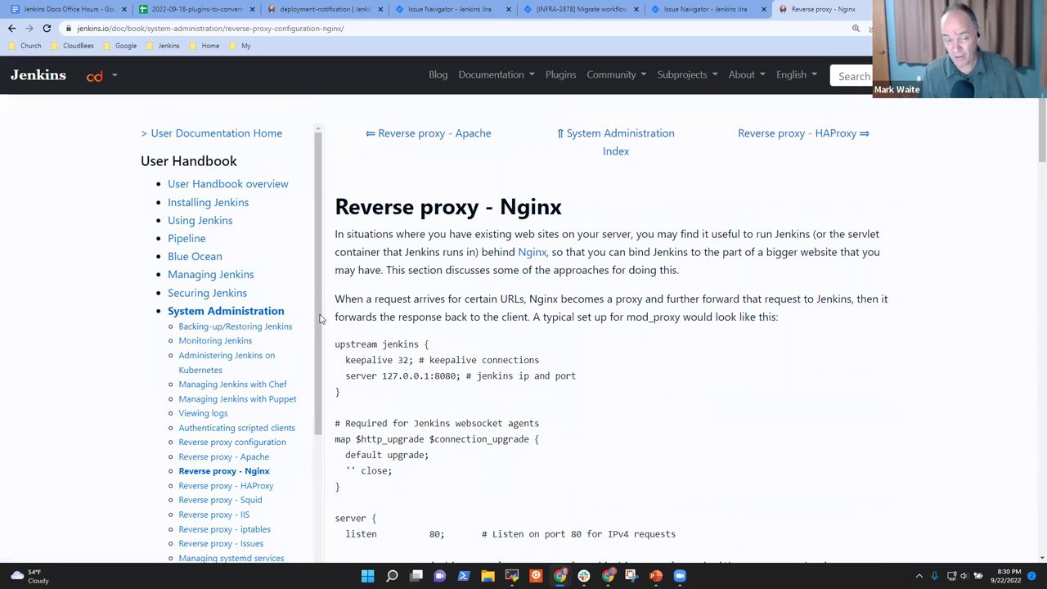
pyautogui.scroll(-3, 324, 464)
pyautogui.scroll(3, 324, 463)
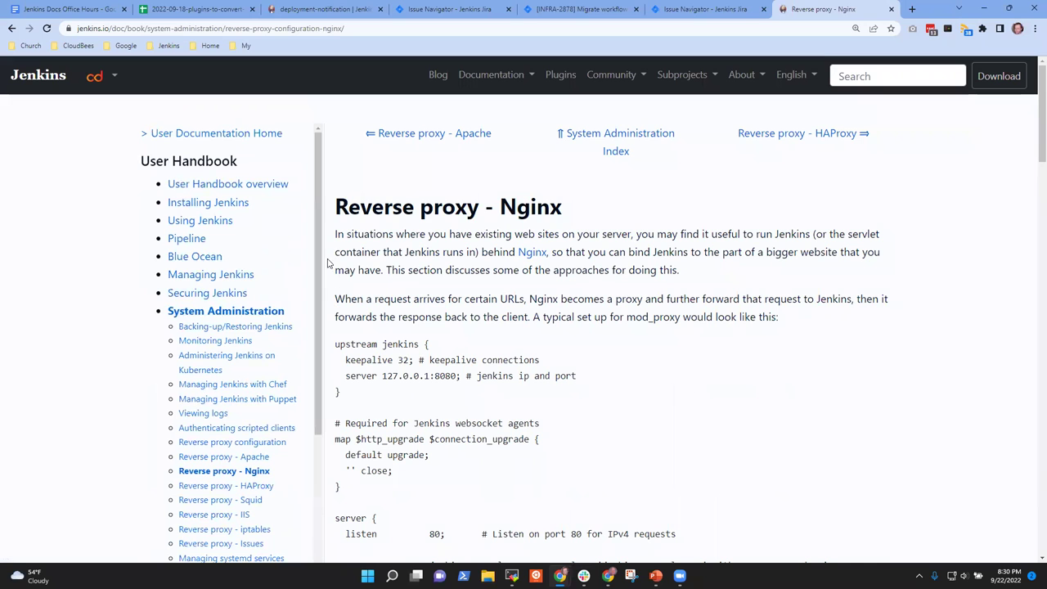
pyautogui.click(513, 576)
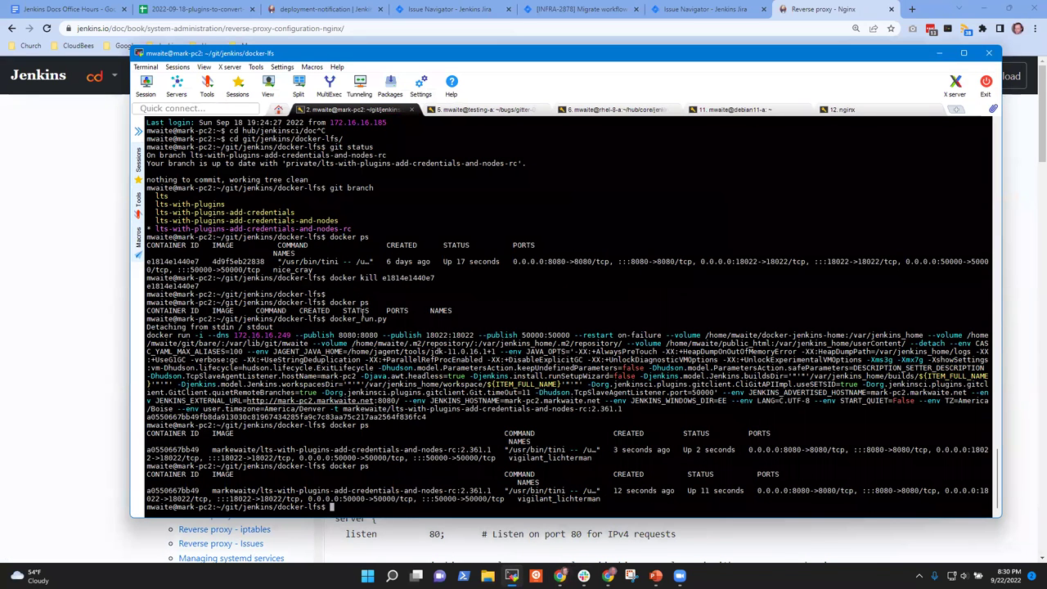
# Go to ~/git/jenkins/jenkins.io and check its git status and commit log
pyautogui.write('cd ')
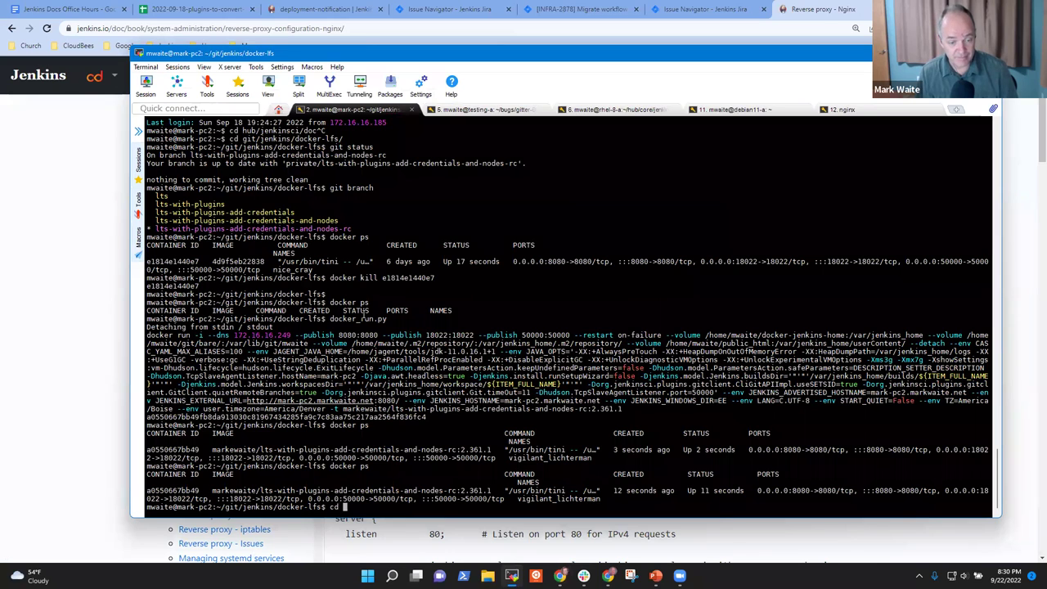
pyautogui.write('~/git/')
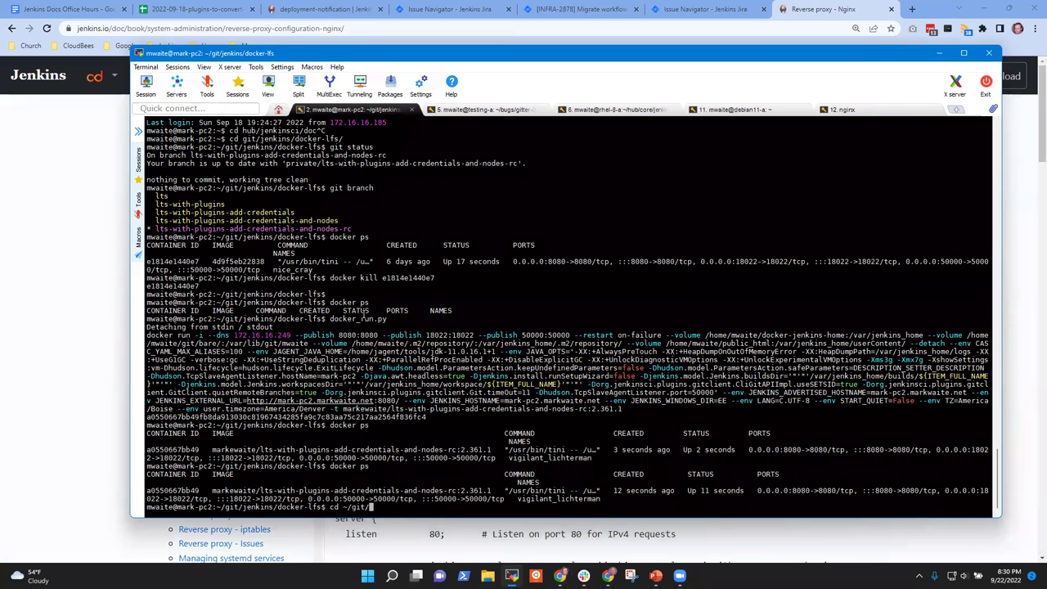
pyautogui.write('jenkins/jenkins.io/')
pyautogui.press('Return')
pyautogui.write('git status')
pyautogui.press('Return')
pyautogui.write('git')
pyautogui.press('BackSpace')
pyautogui.press('BackSpace')
pyautogui.press('BackSpace')
pyautogui.press('BackSpace')
pyautogui.write('git log-')
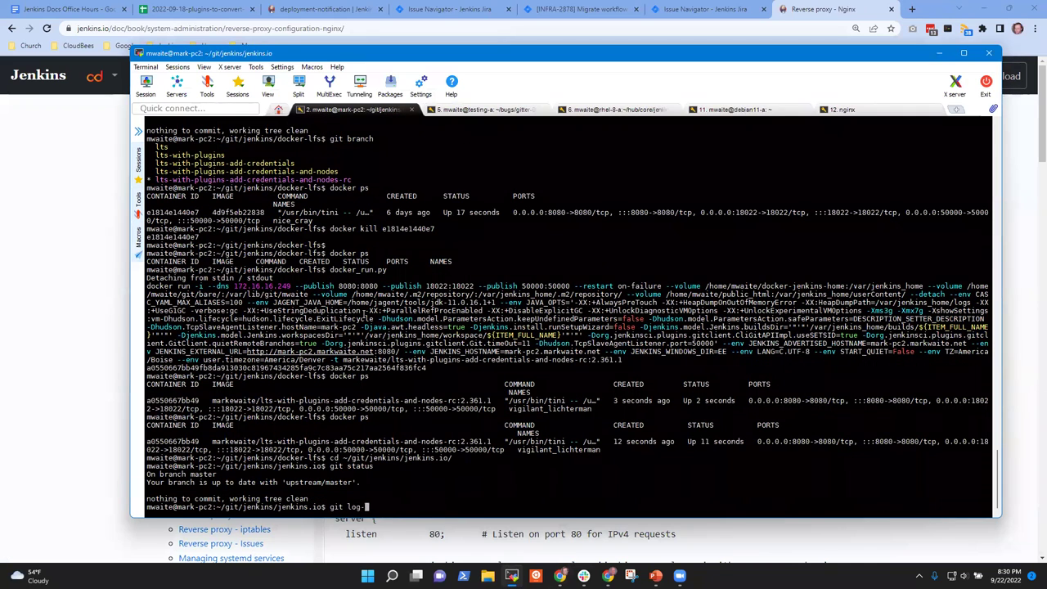
pyautogui.press('Return')
# Try git checkout reduce-reverse-proxy-toc, which fails since the branch doesn't exist yet
pyautogui.write('qgit check')
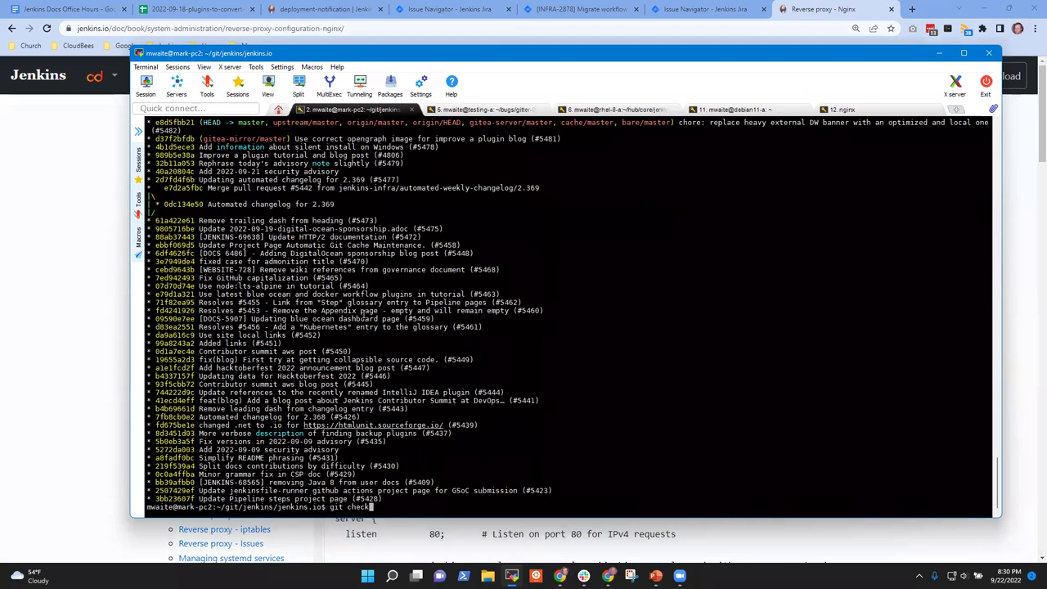
pyautogui.write('out master')
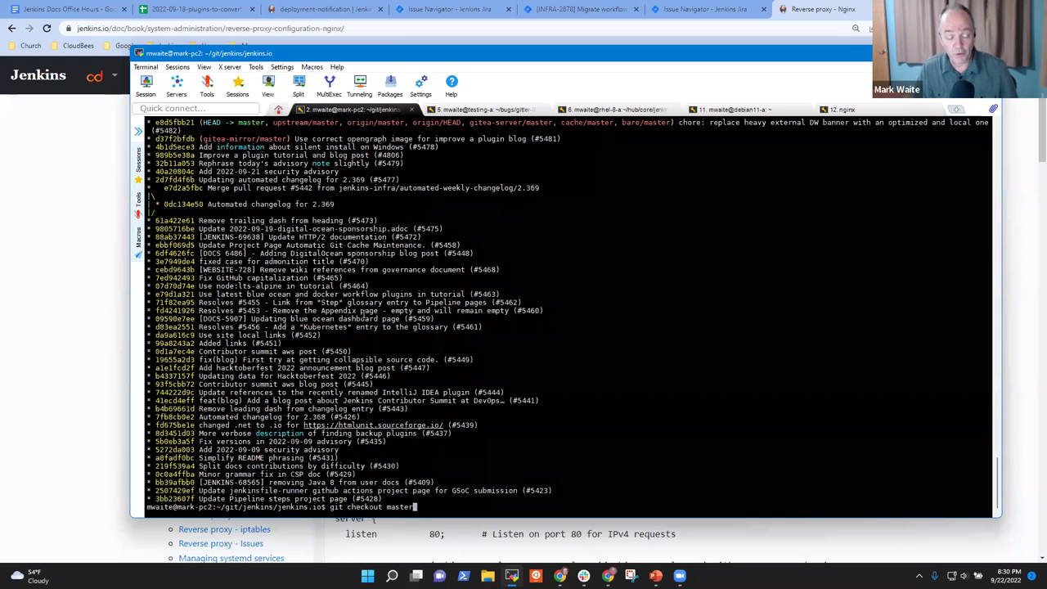
pyautogui.press('BackSpace')
pyautogui.press('BackSpace')
pyautogui.press('BackSpace')
pyautogui.press('BackSpace')
pyautogui.press('BackSpace')
pyautogui.write('reduc')
pyautogui.press('BackSpace')
pyautogui.write('uce')
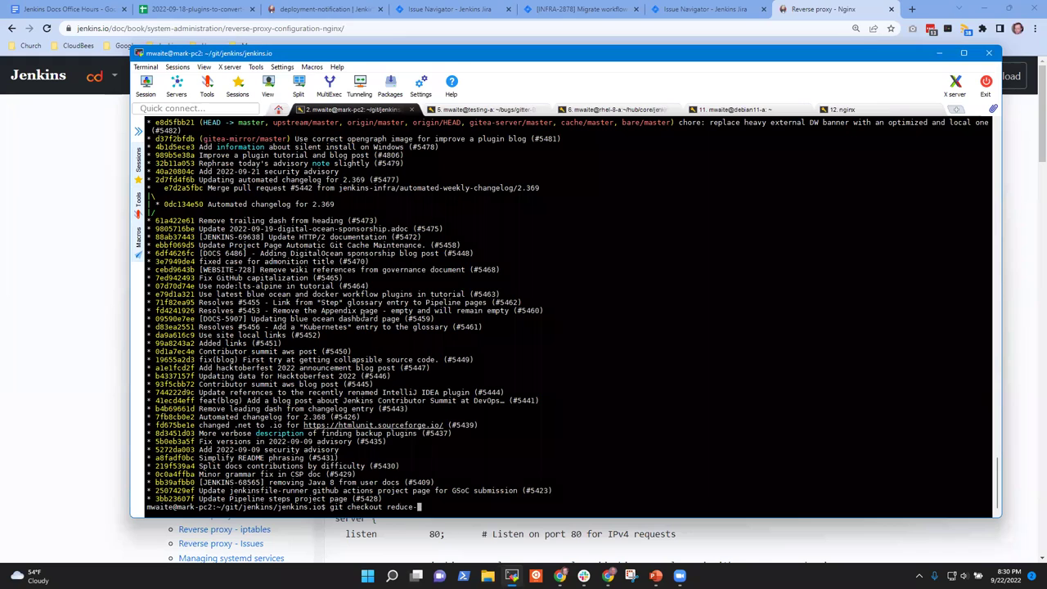
pyautogui.write('sy')
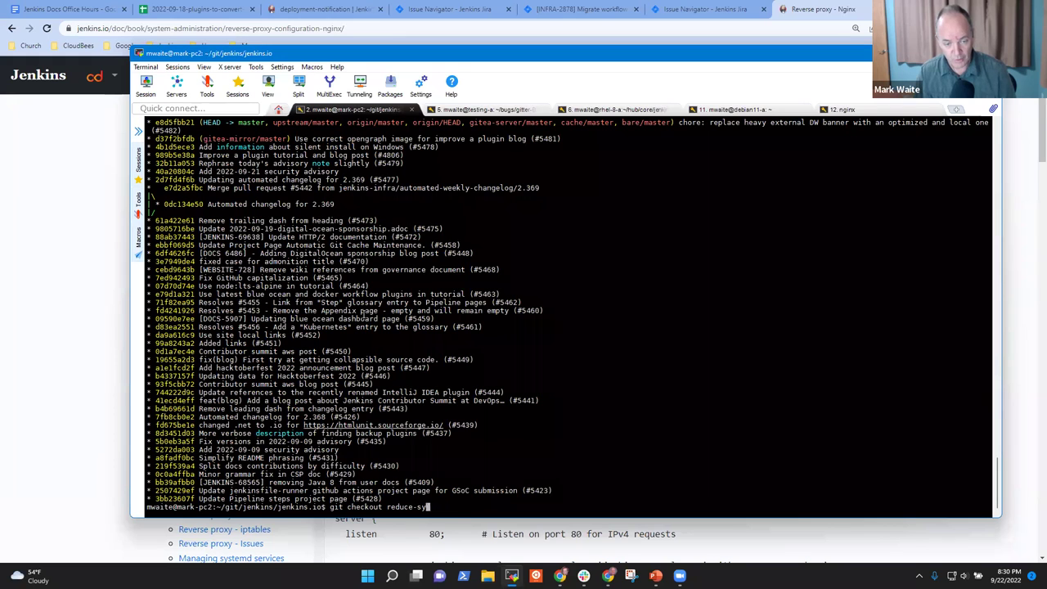
pyautogui.press('BackSpace')
pyautogui.press('BackSpace')
pyautogui.write('reverse')
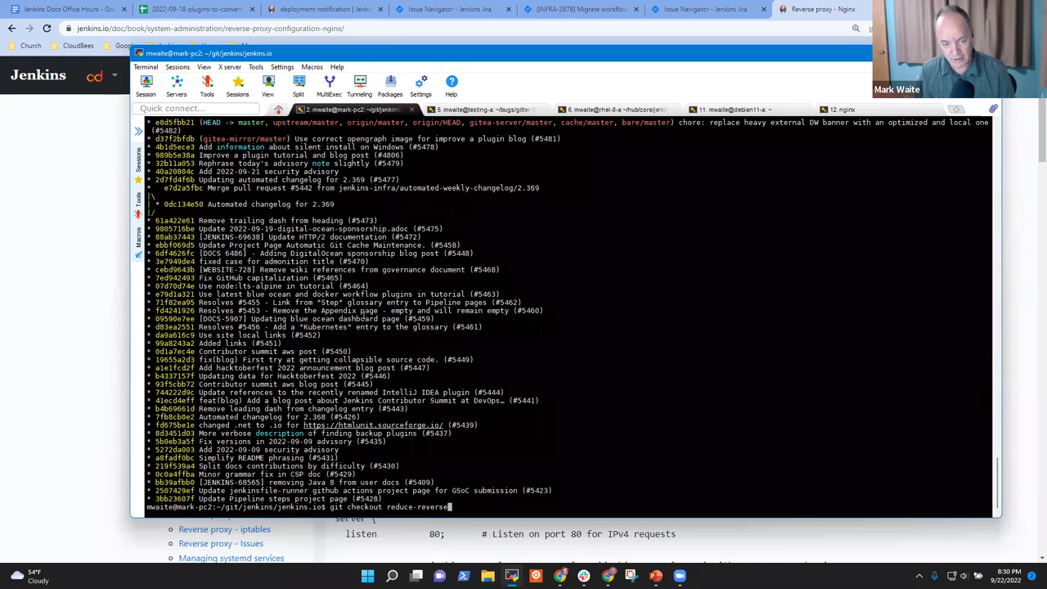
pyautogui.write('-porxy')
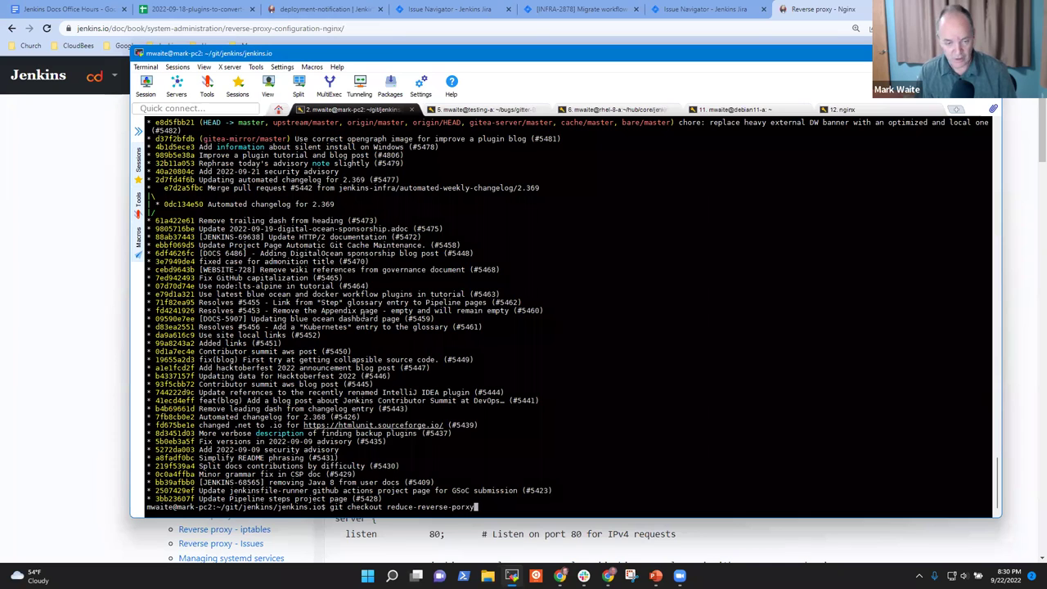
pyautogui.press('BackSpace')
pyautogui.press('BackSpace')
pyautogui.press('BackSpace')
pyautogui.press('BackSpace')
pyautogui.write('ro')
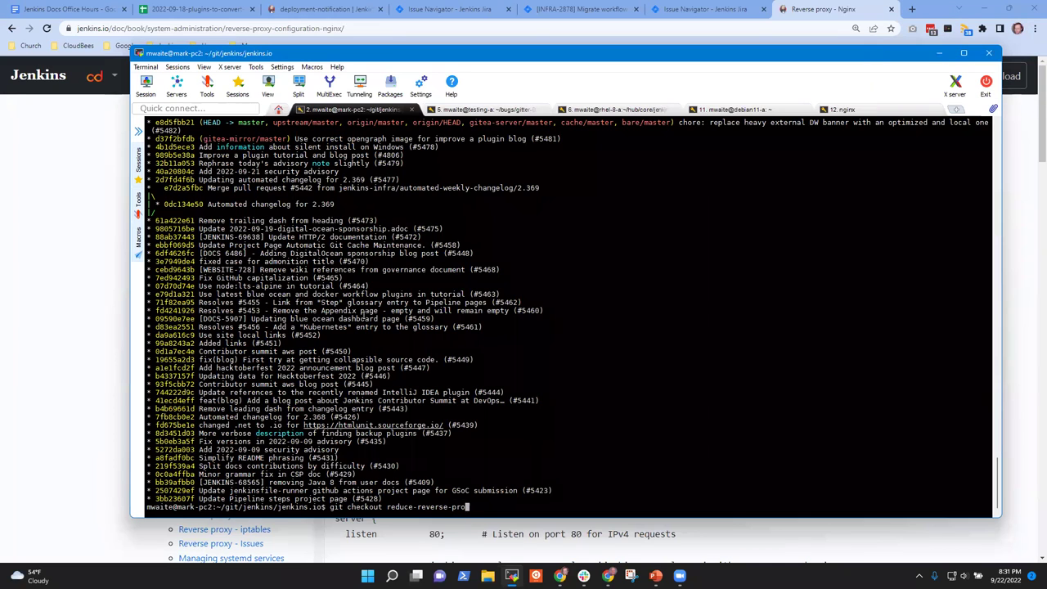
pyautogui.write(' yxyu')
pyautogui.press('BackSpace')
pyautogui.write('-toc')
pyautogui.press('Return')
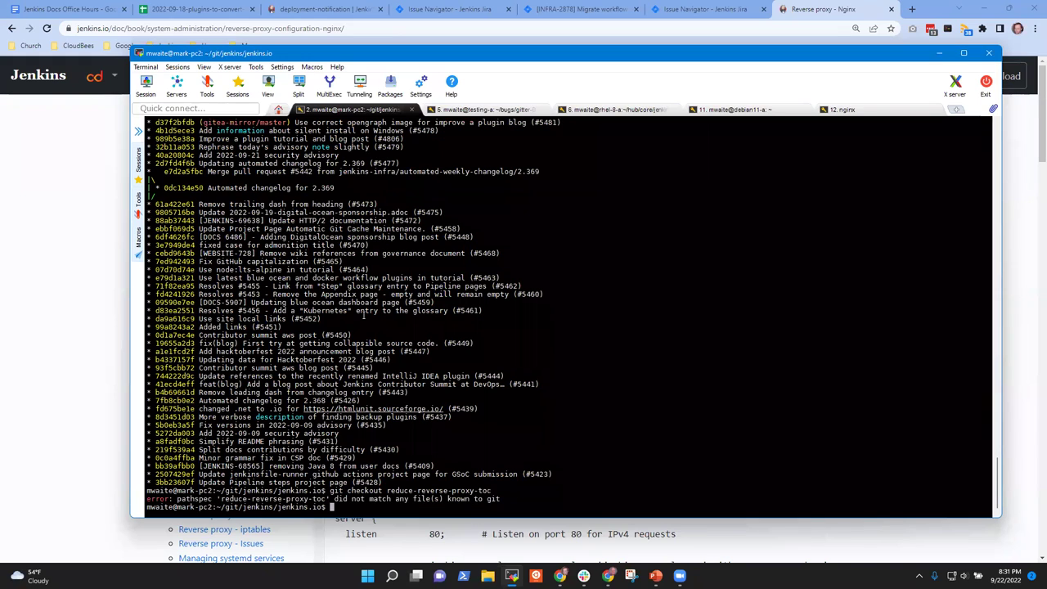
# Rerun the checkout with -b to create reduce-reverse-proxy-toc, then launch emacs
pyautogui.press('Up')
pyautogui.hotkey('ctrl', 'Left')
pyautogui.hotkey('ctrl', 'Left')
pyautogui.hotkey('ctrl', 'Left')
pyautogui.hotkey('ctrl', 'Left')
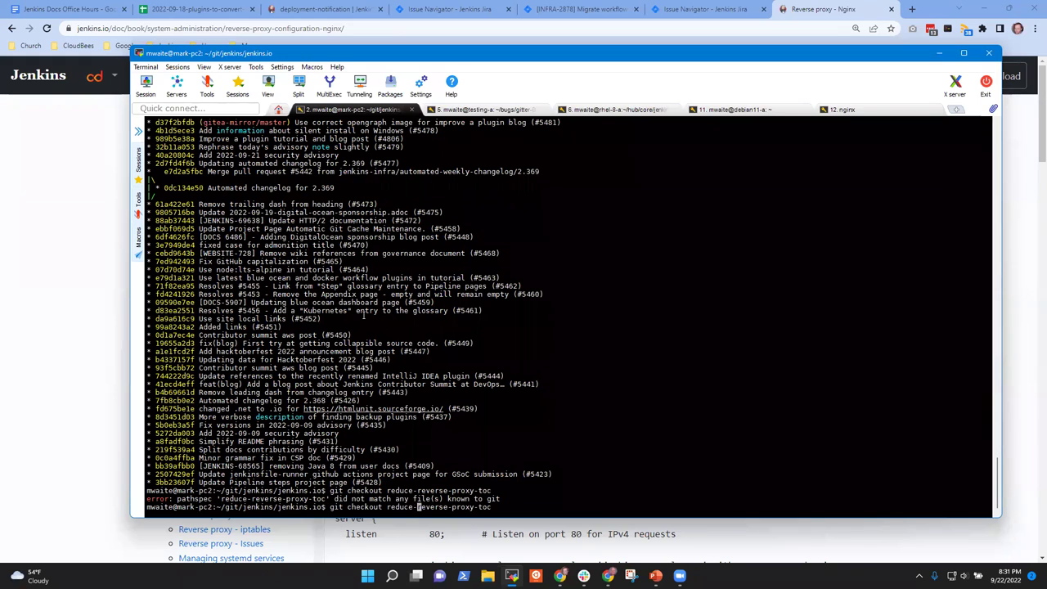
pyautogui.write('-b')
pyautogui.press('Return')
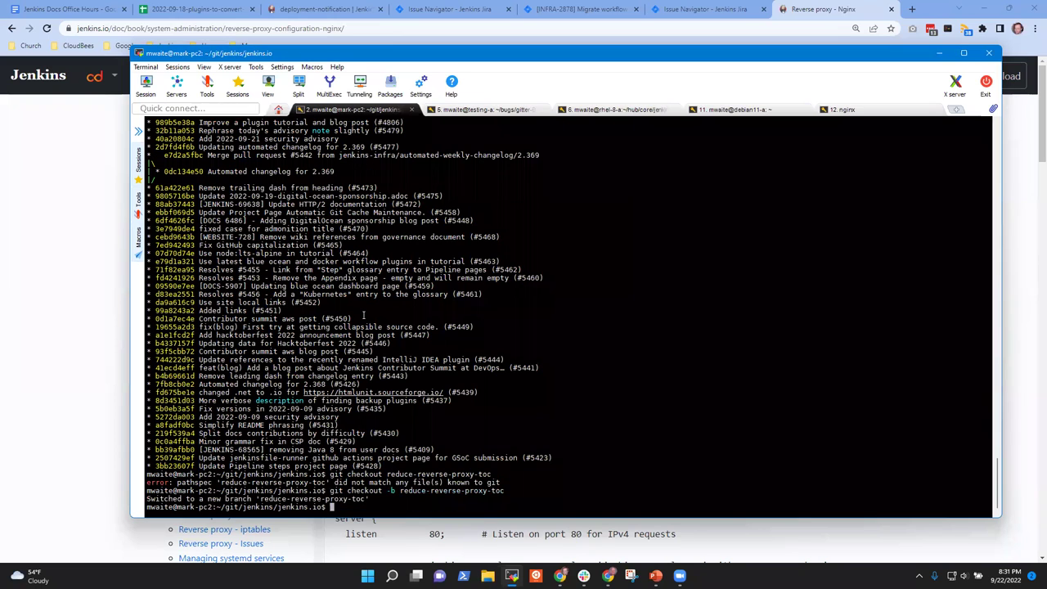
pyautogui.write('emacs')
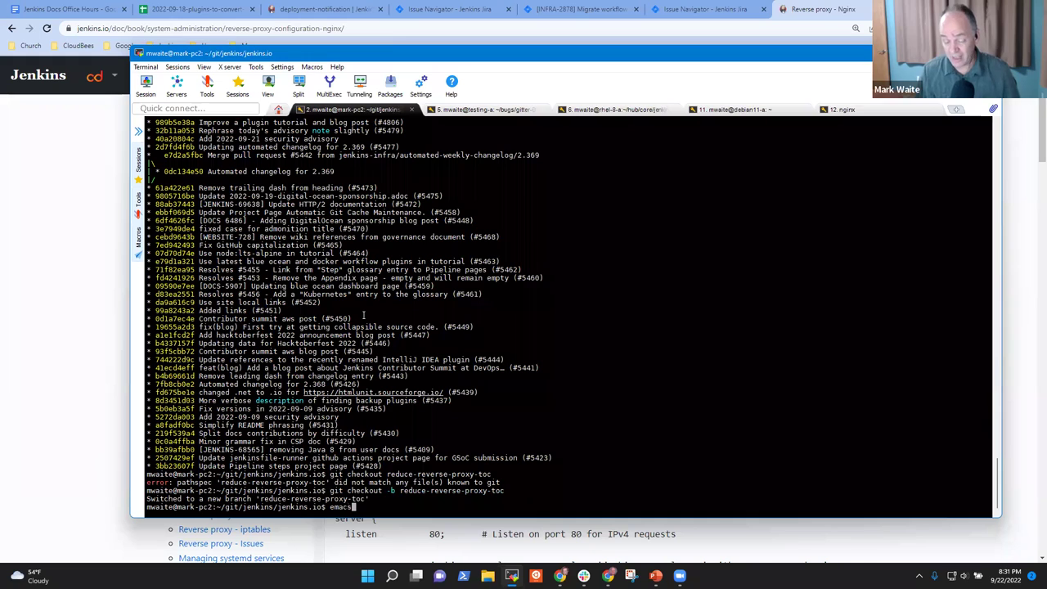
pyautogui.press('Return')
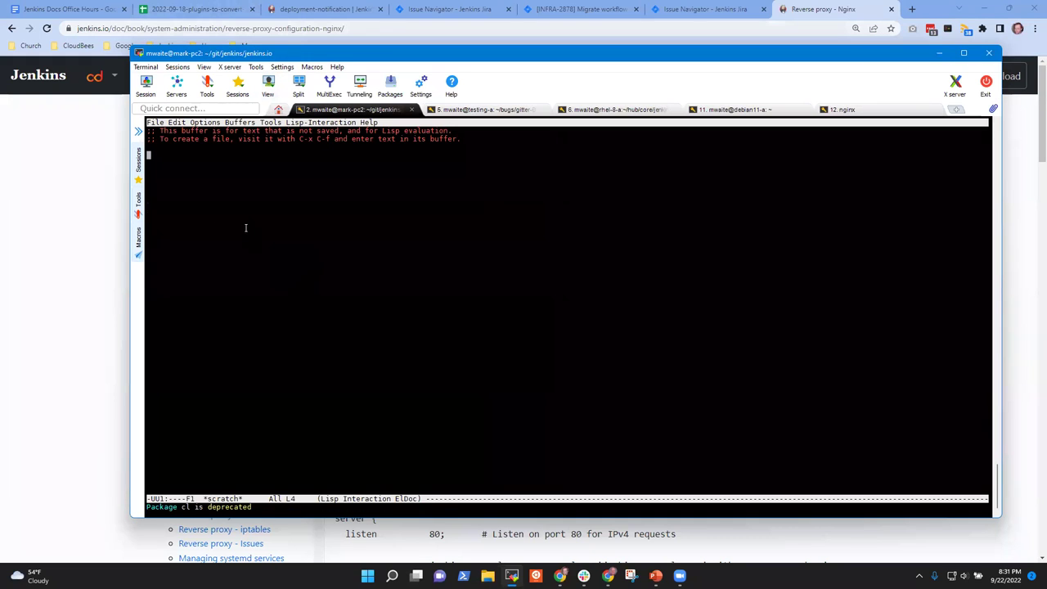
# Open the Reverse proxy configuration page's source in GitHub's editor via Improve this page
pyautogui.click(82, 362)
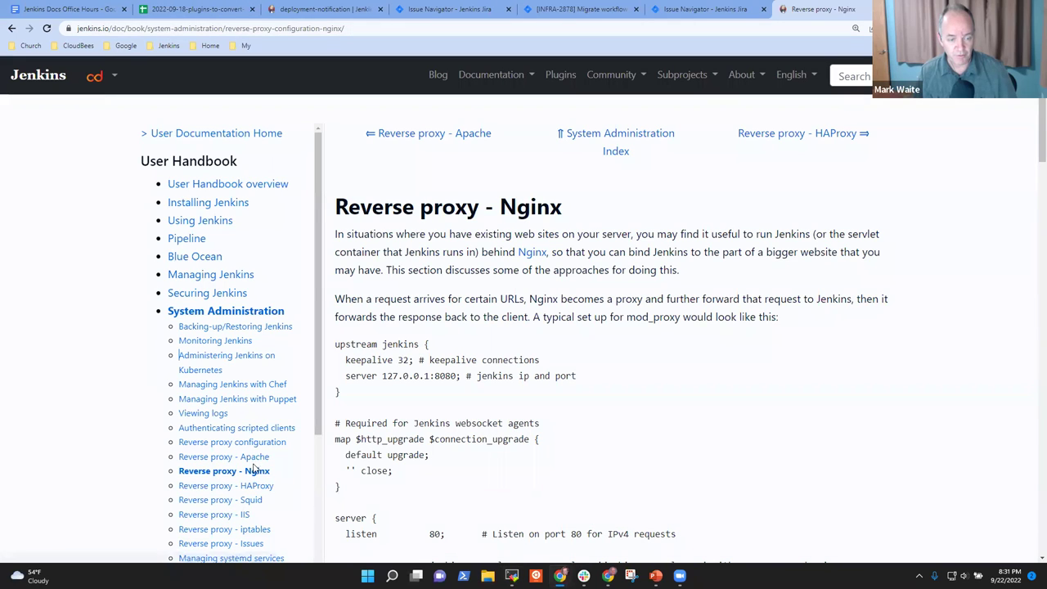
pyautogui.click(246, 442)
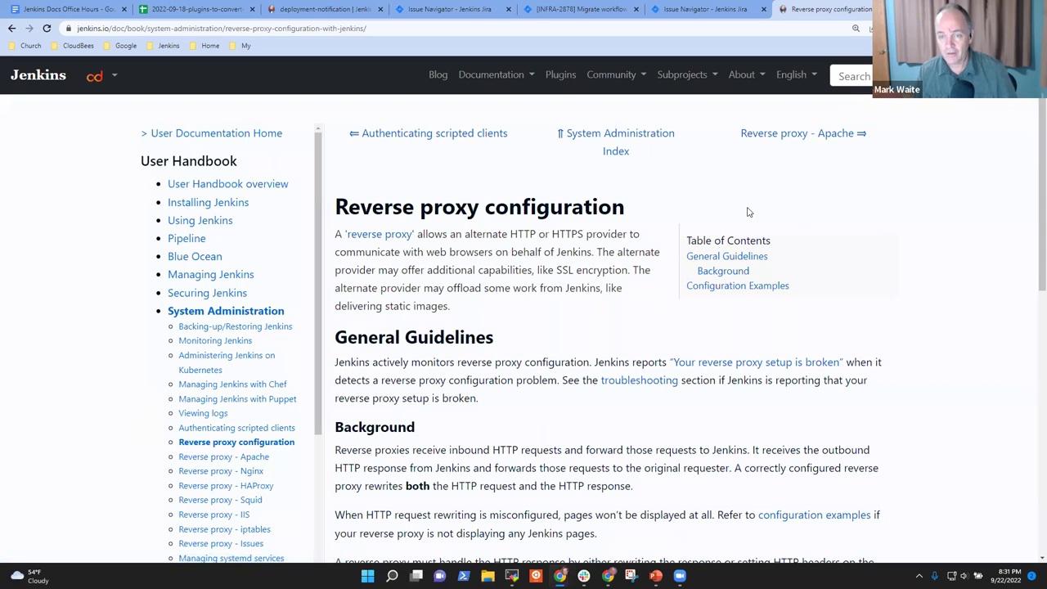
pyautogui.scroll(-15, 807, 269)
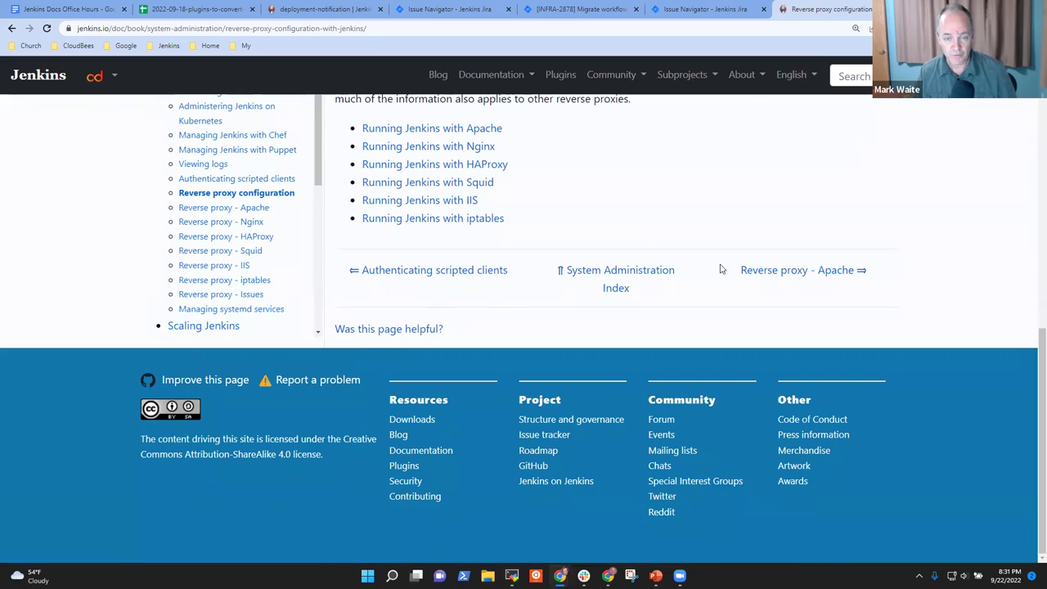
pyautogui.click(204, 325)
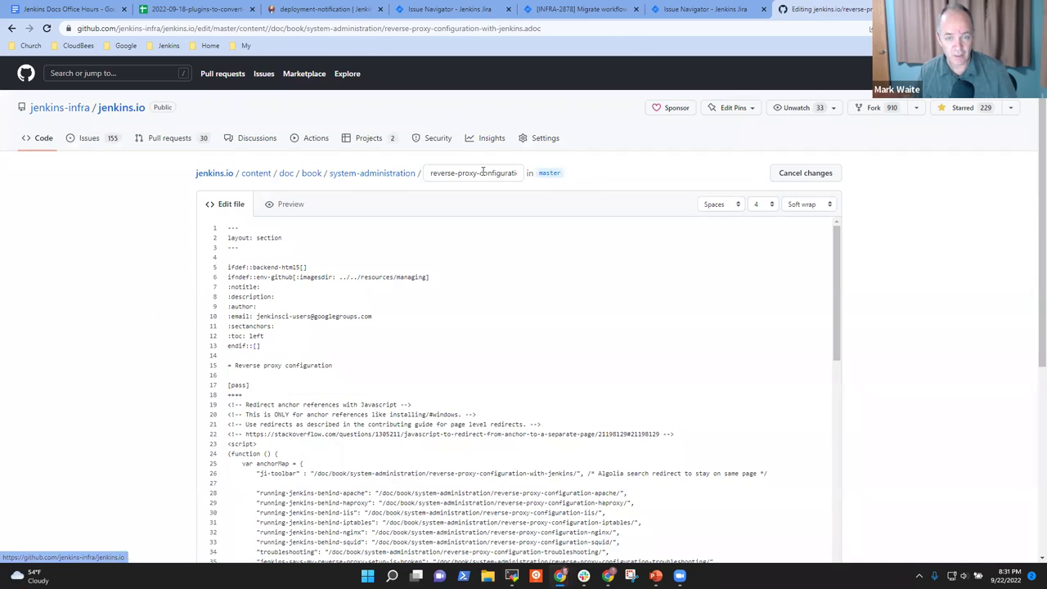
# Select and copy the content/doc file path from the address bar
pyautogui.click(546, 36)
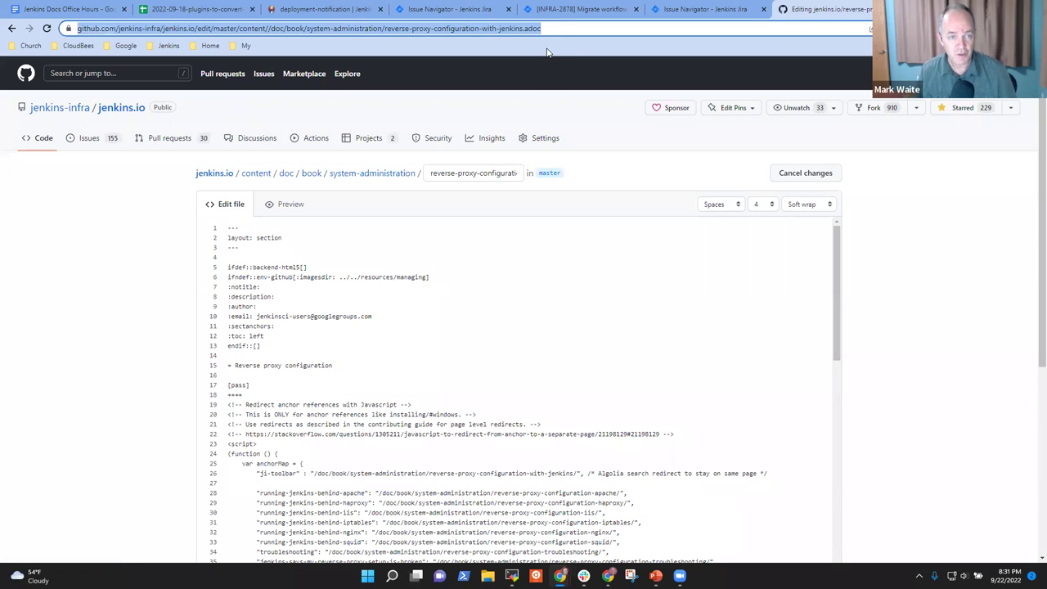
pyautogui.press('End')
pyautogui.hotkey('ctrl', 'shift', 'Left')
pyautogui.hotkey('ctrl', 'shift', 'Left')
pyautogui.hotkey('ctrl', 'shift', 'Left')
pyautogui.hotkey('ctrl', 'shift', 'Left')
pyautogui.hotkey('ctrl', 'shift', 'Left')
pyautogui.hotkey('ctrl', 'shift', 'Left')
pyautogui.hotkey('ctrl', 'shift', 'Left')
pyautogui.hotkey('ctrl', 'shift', 'Left')
pyautogui.hotkey('ctrl', 'shift', 'Left')
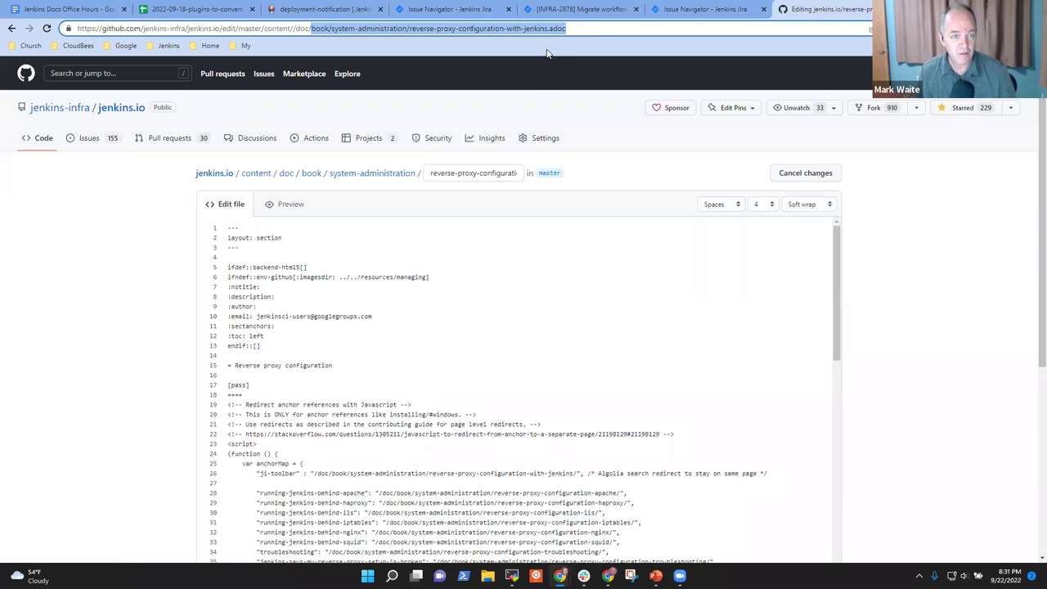
pyautogui.hotkey('ctrl', 'shift', 'Left')
pyautogui.hotkey('ctrl', 'shift', 'Left')
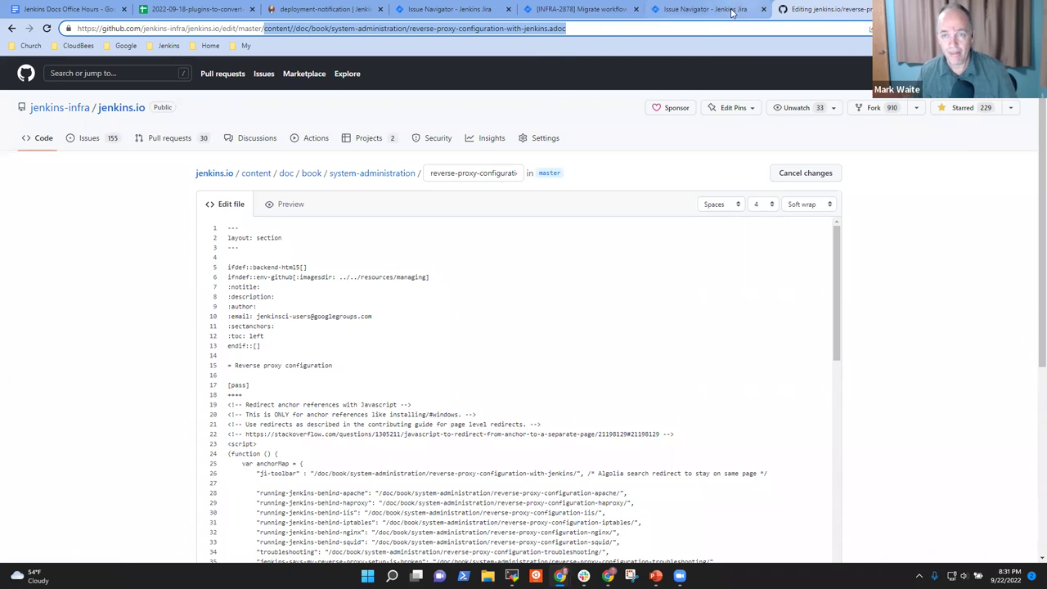
# Close the GitHub tab and trim the pasted path in Emacs's find-file prompt to content/doc/book/
pyautogui.hotkey('ctrl', 'w')
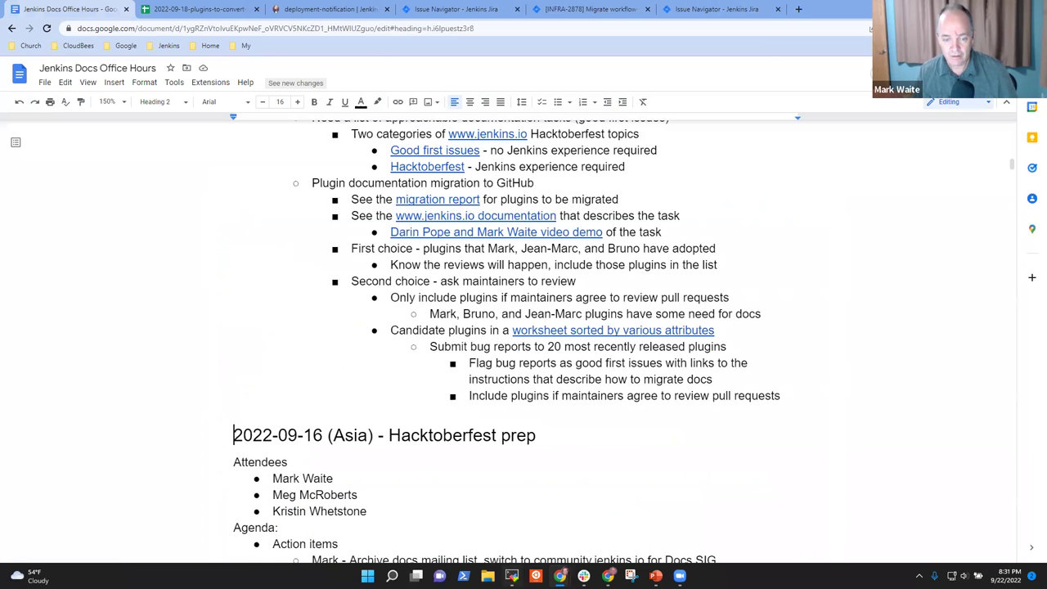
pyautogui.click(513, 575)
pyautogui.hotkey('ctrl', 'x')
pyautogui.hotkey('ctrl', 'f')
pyautogui.press('shift+Insert')
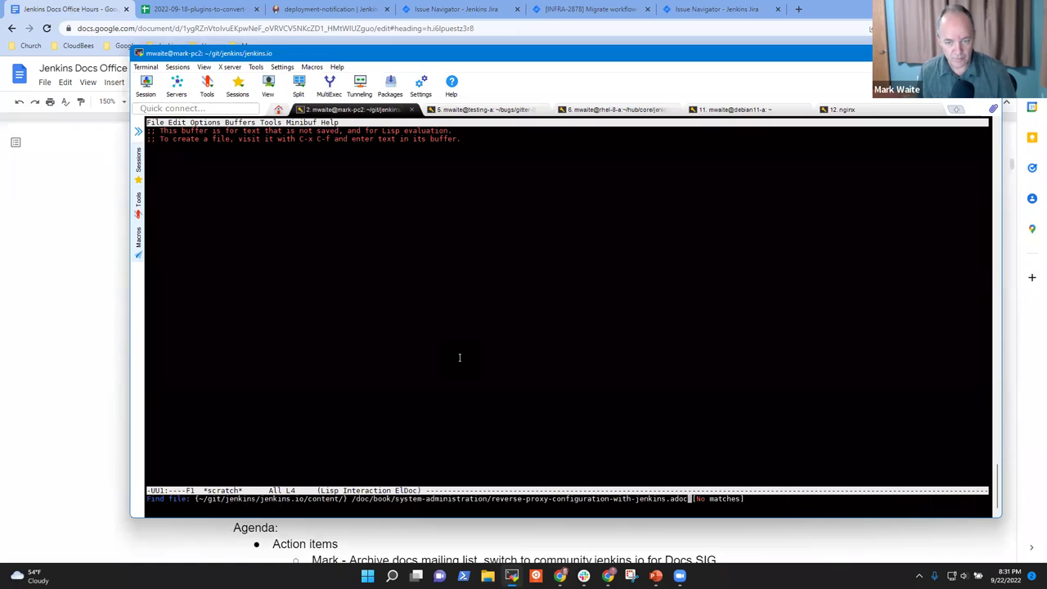
pyautogui.hotkey('alt', 'b')
pyautogui.hotkey('alt', 'b')
pyautogui.hotkey('alt', 'b')
pyautogui.hotkey('alt', 'b')
pyautogui.hotkey('alt', 'b')
pyautogui.hotkey('alt', 'b')
pyautogui.hotkey('alt', 'b')
pyautogui.hotkey('alt', 'b')
pyautogui.hotkey('alt', 'b')
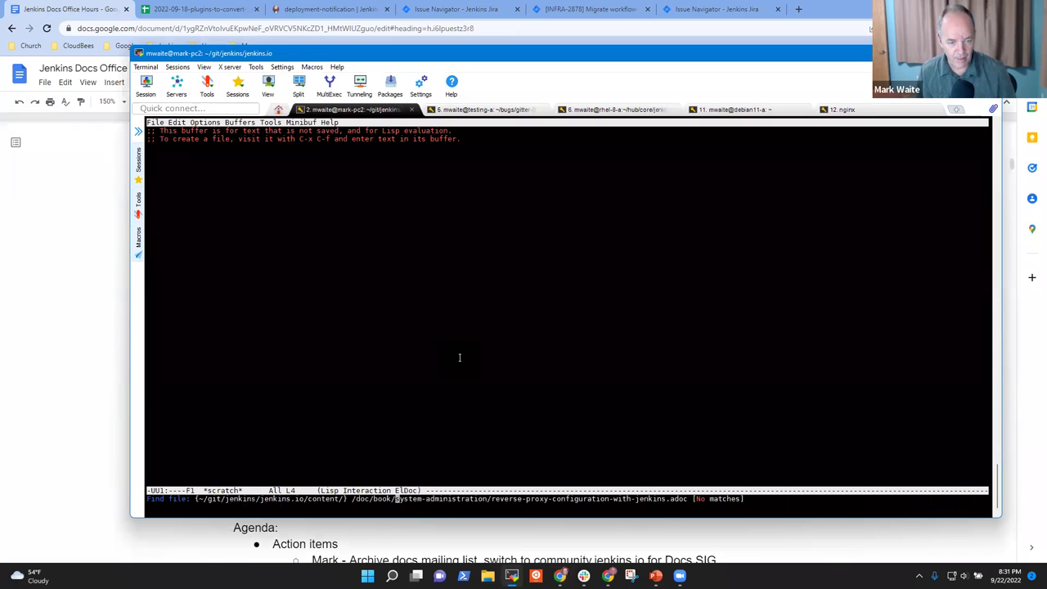
pyautogui.hotkey('alt', 'b')
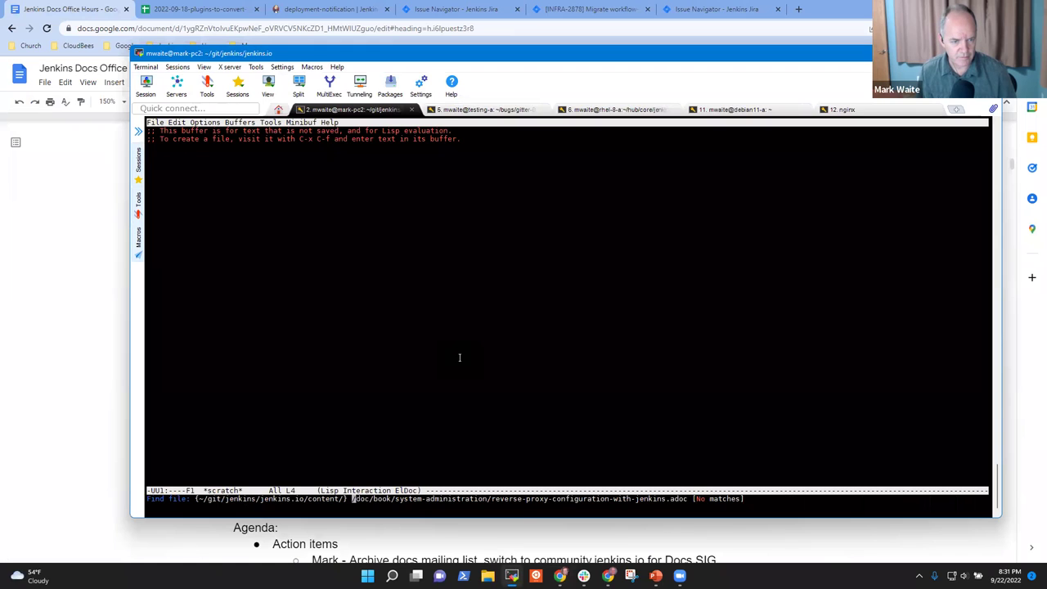
pyautogui.hotkey('alt', 'f')
pyautogui.hotkey('alt', 'b')
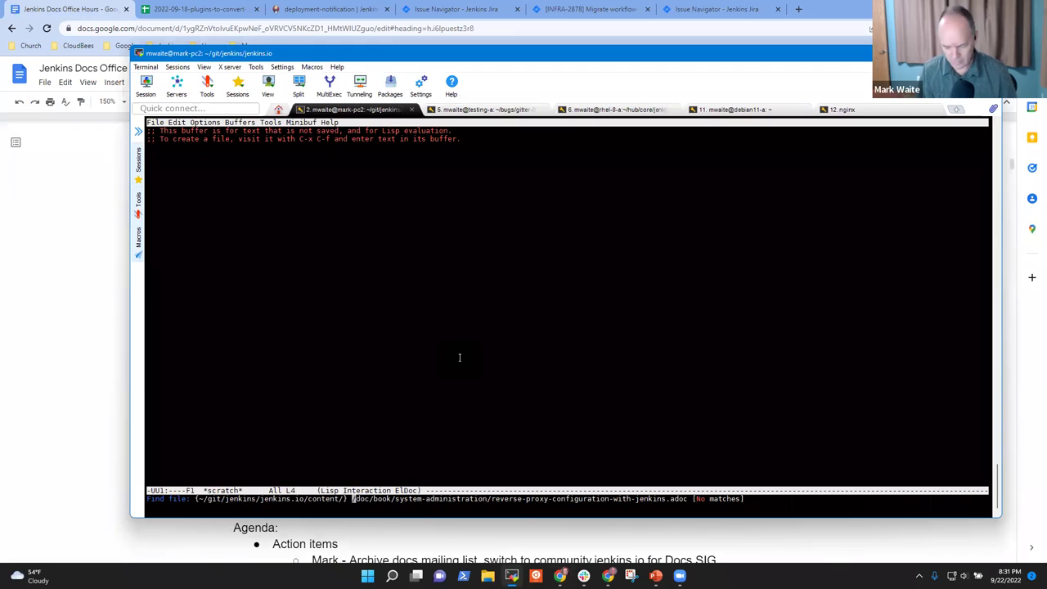
pyautogui.write('conte')
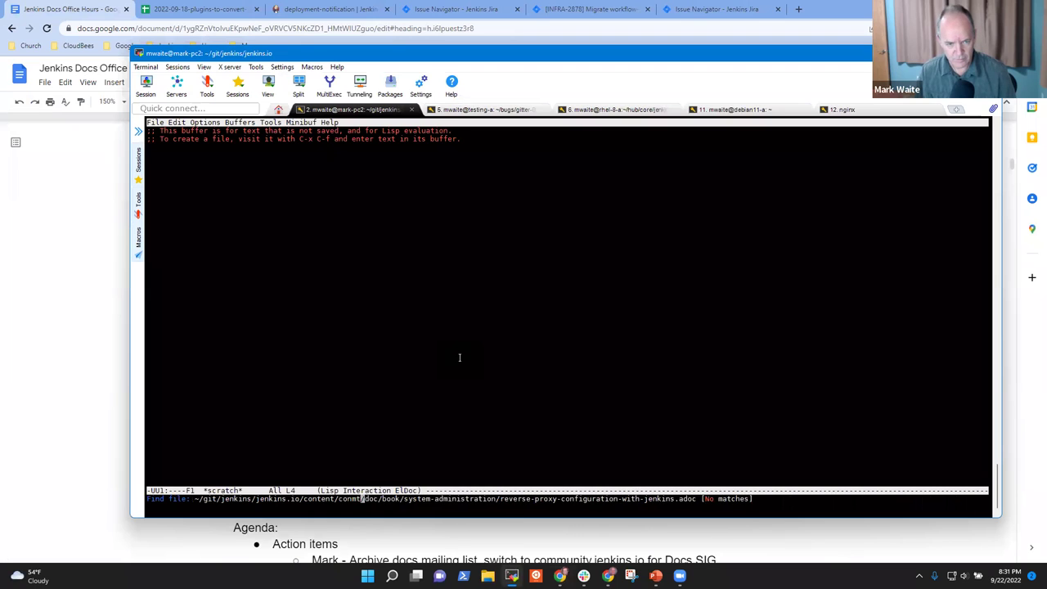
pyautogui.press('BackSpace')
pyautogui.press('BackSpace')
pyautogui.press('BackSpace')
pyautogui.press('BackSpace')
pyautogui.press('BackSpace')
pyautogui.press('BackSpace')
pyautogui.press('BackSpace')
pyautogui.press('BackSpace')
pyautogui.press('BackSpace')
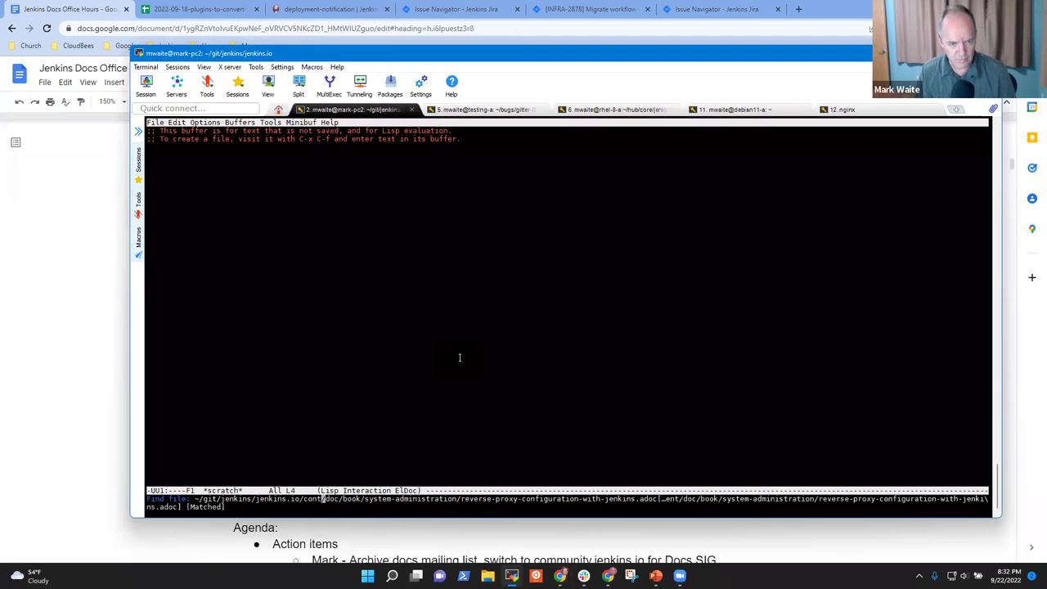
pyautogui.write('ent')
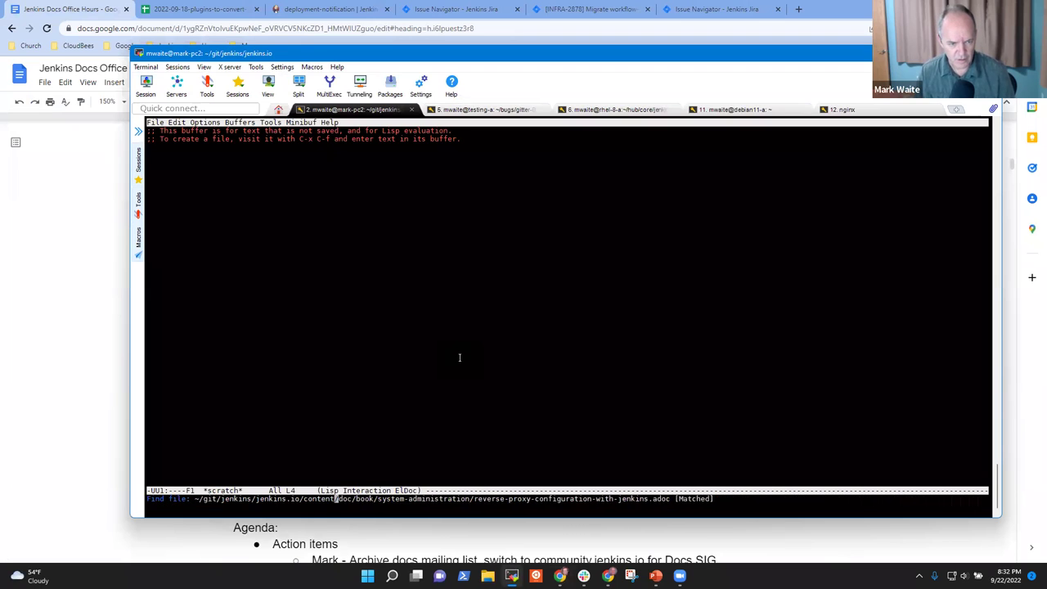
pyautogui.hotkey('ctrl', 'k')
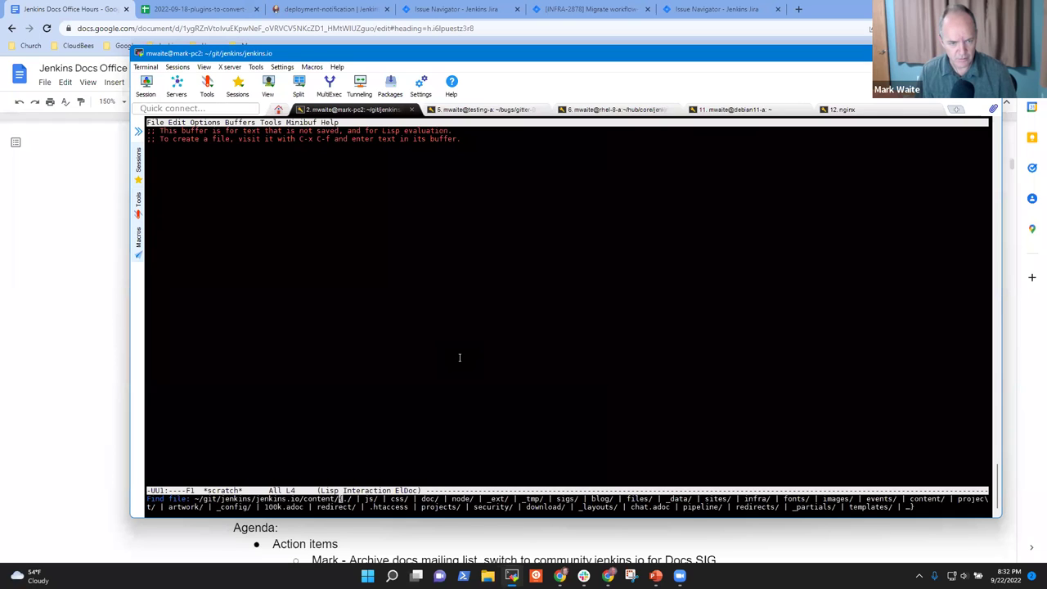
pyautogui.write('doc/book/')
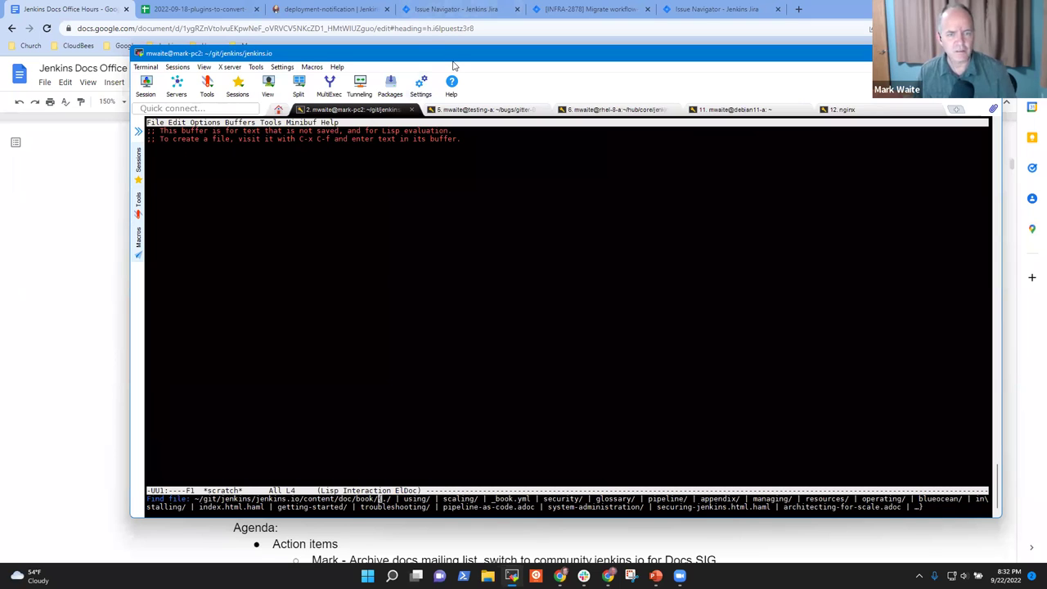
# Check the INFRA-2878 issue, then complete the path to system-administration and open its listing
pyautogui.click(718, 9)
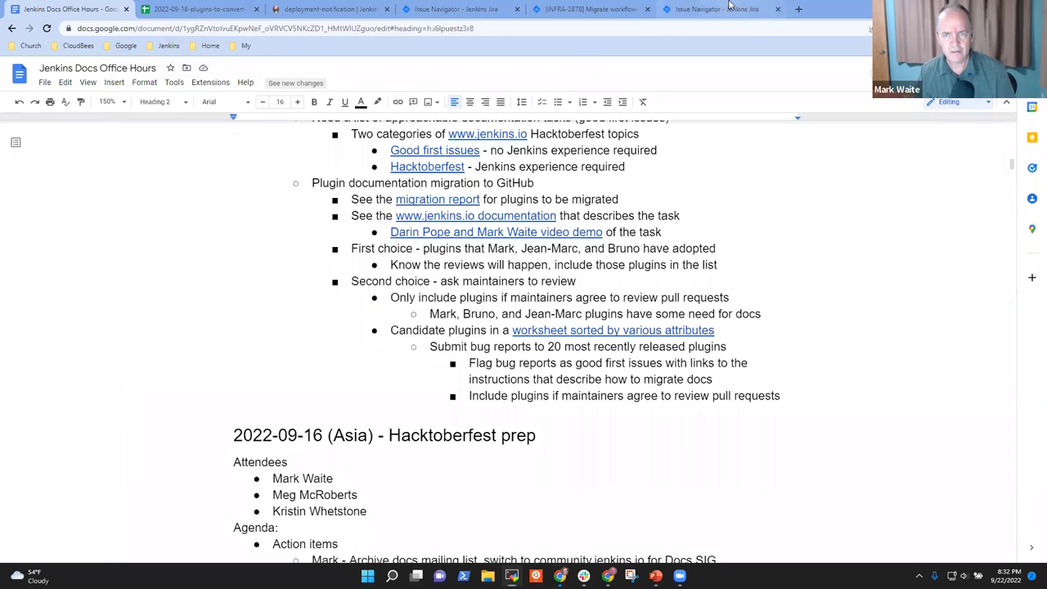
pyautogui.click(595, 8)
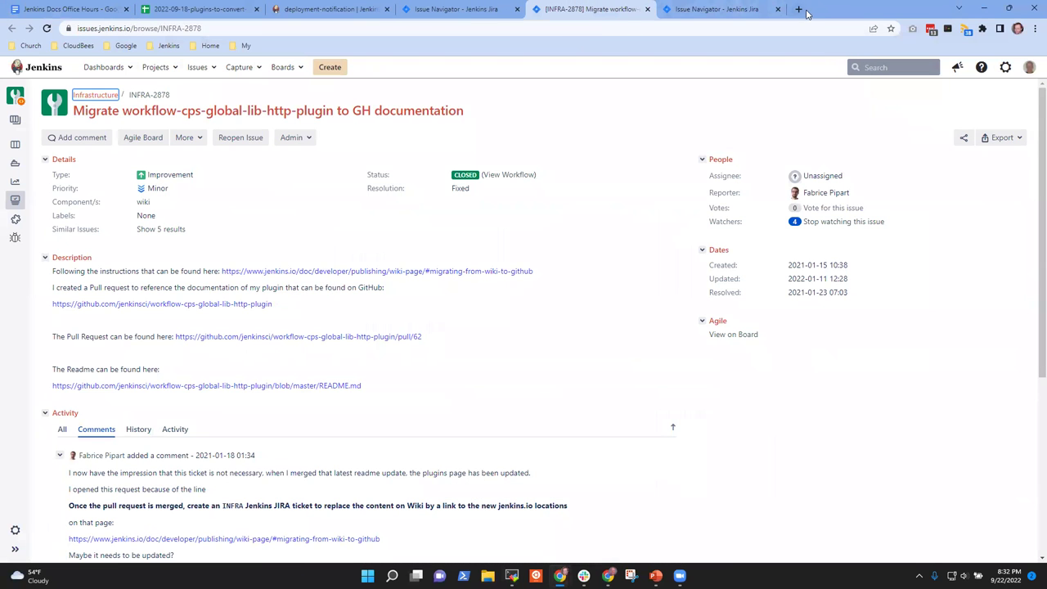
pyautogui.click(513, 576)
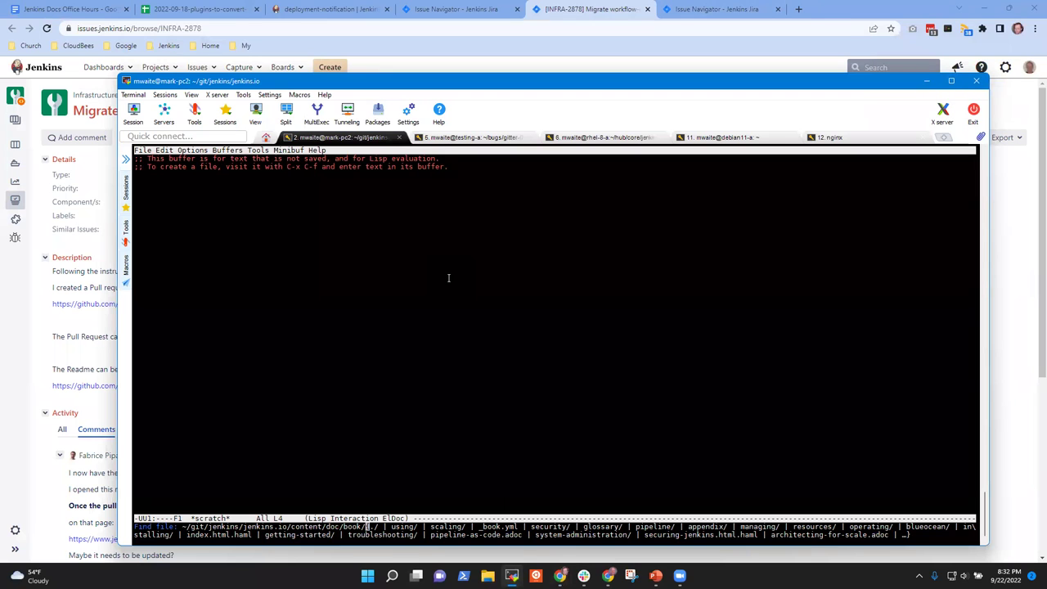
pyautogui.write('sys')
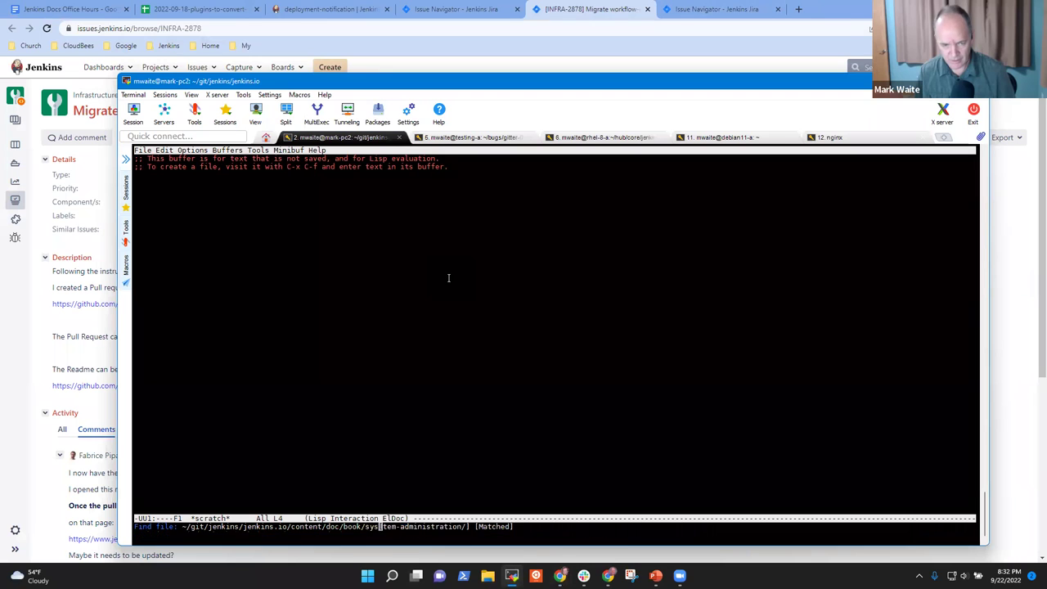
pyautogui.press('Return')
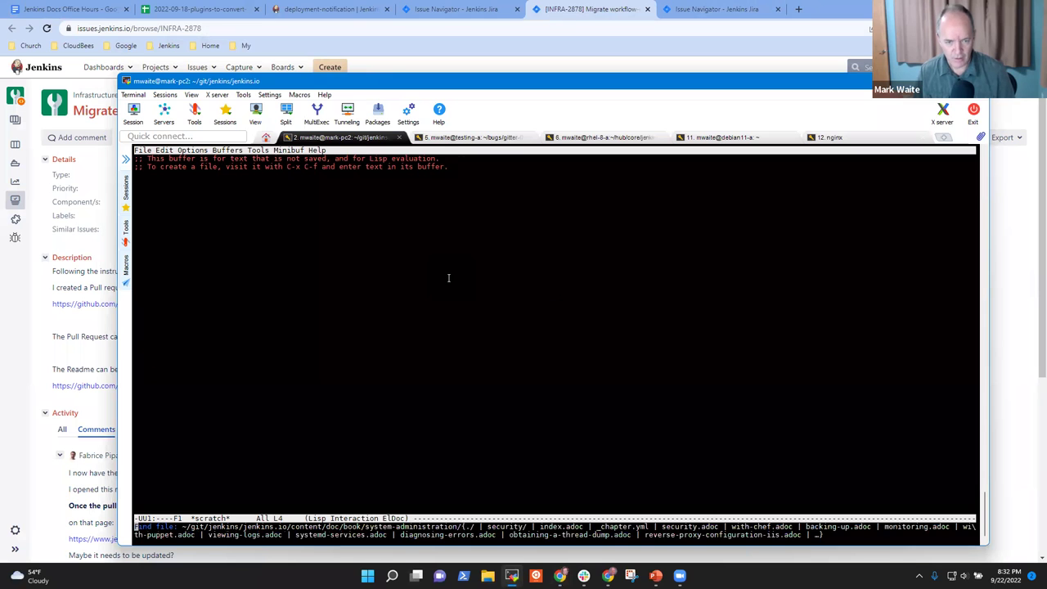
pyautogui.press('Return')
# Open _chapter.yml and delete the six server-specific reverse-proxy entries, apache through iptables
pyautogui.press('Down')
pyautogui.press('Down')
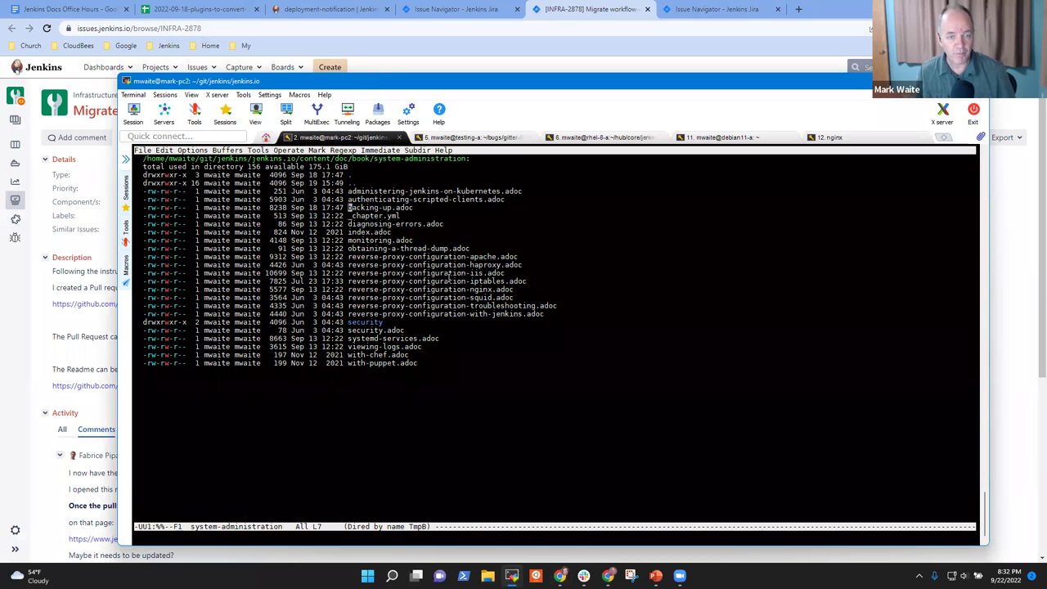
pyautogui.press('Down')
pyautogui.press('Return')
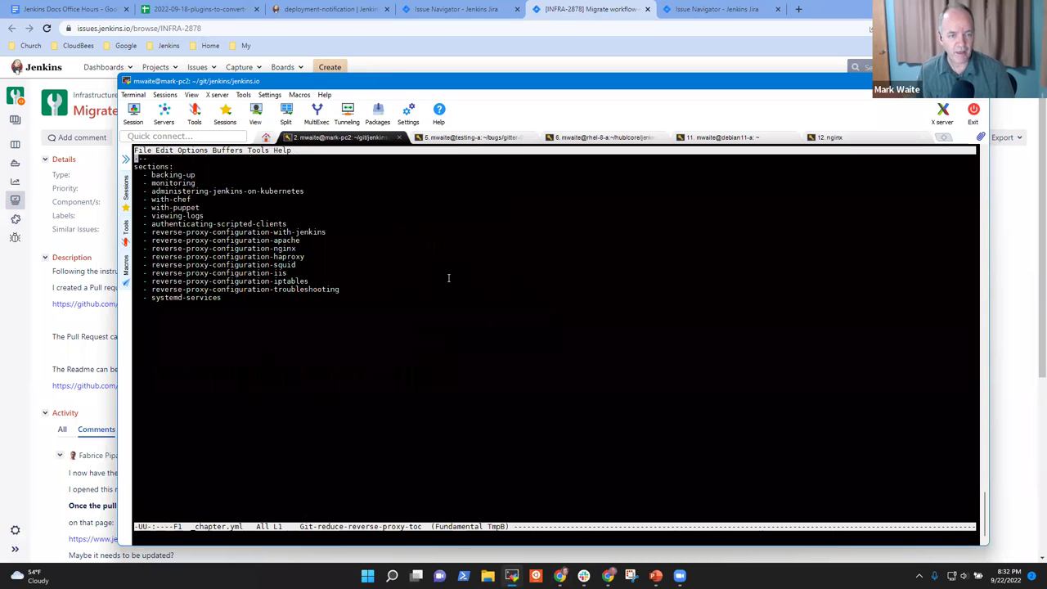
pyautogui.press('Down')
pyautogui.press('Down')
pyautogui.press('Down')
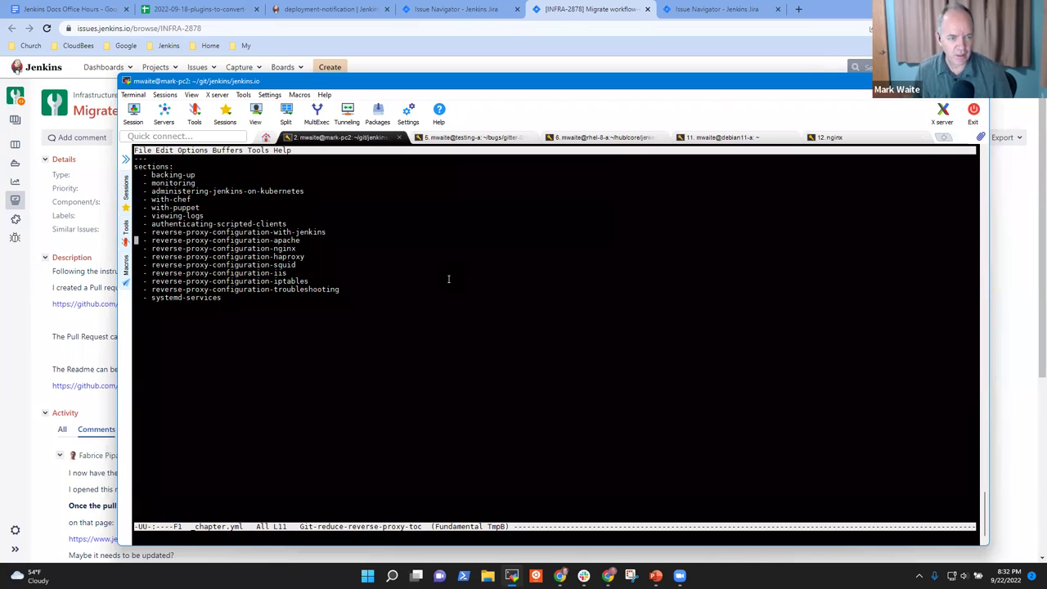
pyautogui.press('Down')
pyautogui.press('Down')
pyautogui.press('Down')
pyautogui.press('Down')
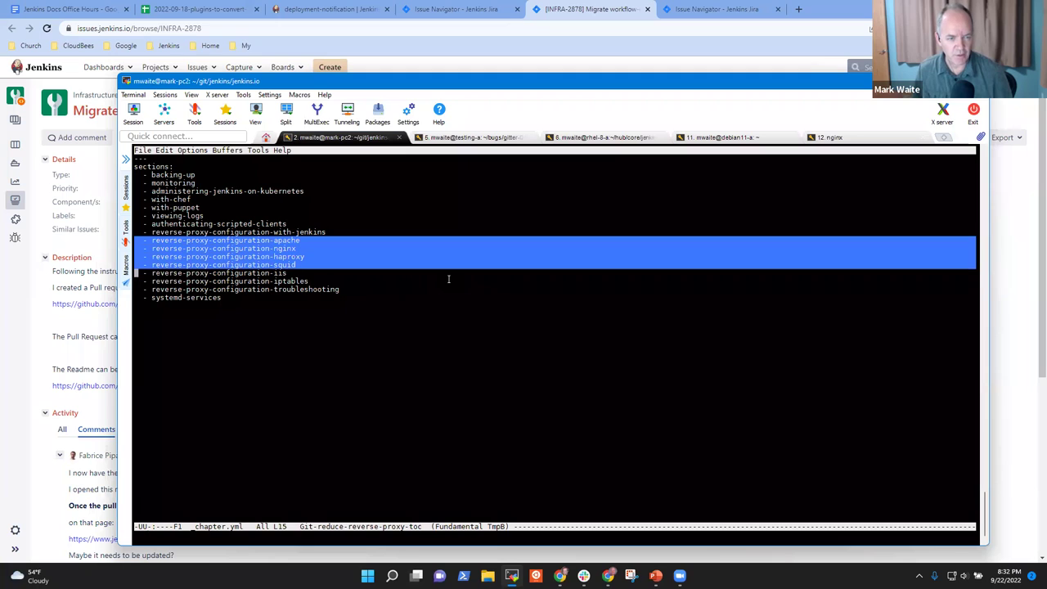
pyautogui.press('Down')
pyautogui.press('Down')
pyautogui.hotkey('ctrl', 'w')
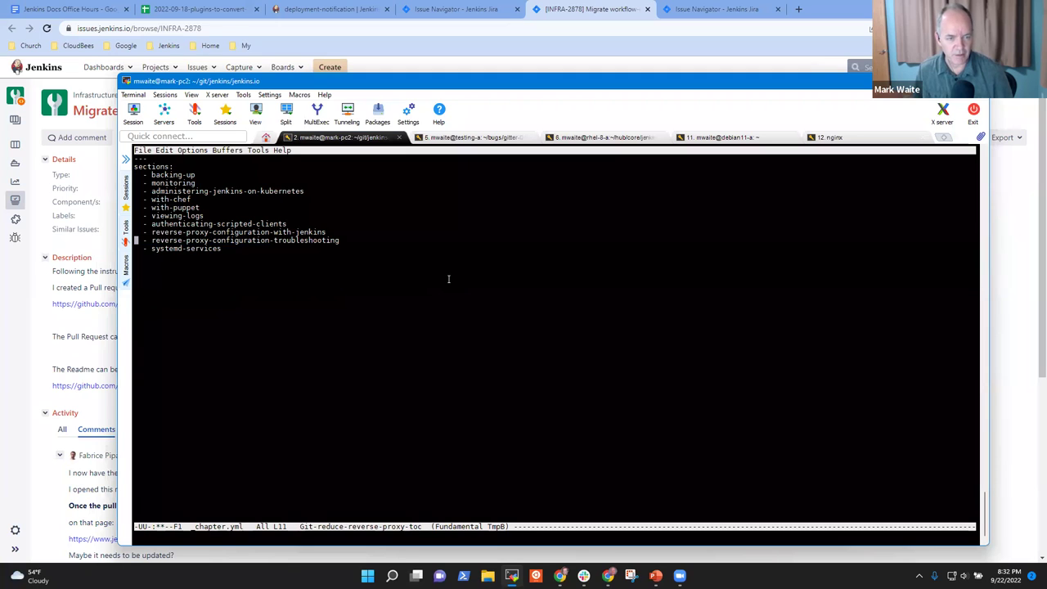
# Save _chapter.yml and close its buffer, returning to the folder listing
pyautogui.hotkey('ctrl', 'x')
pyautogui.hotkey('ctrl', 's')
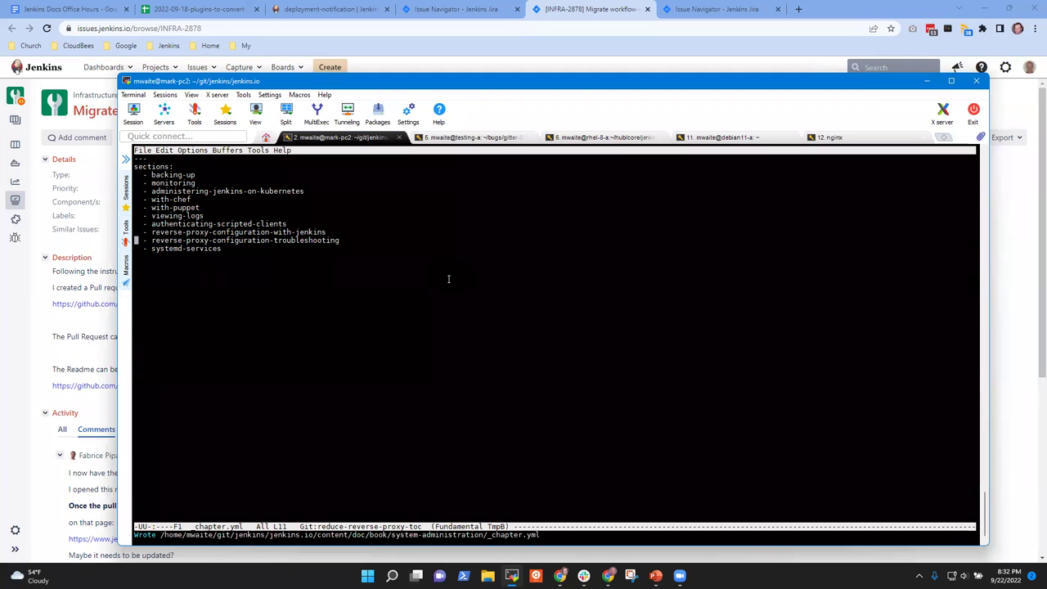
pyautogui.hotkey('ctrl', 'x')
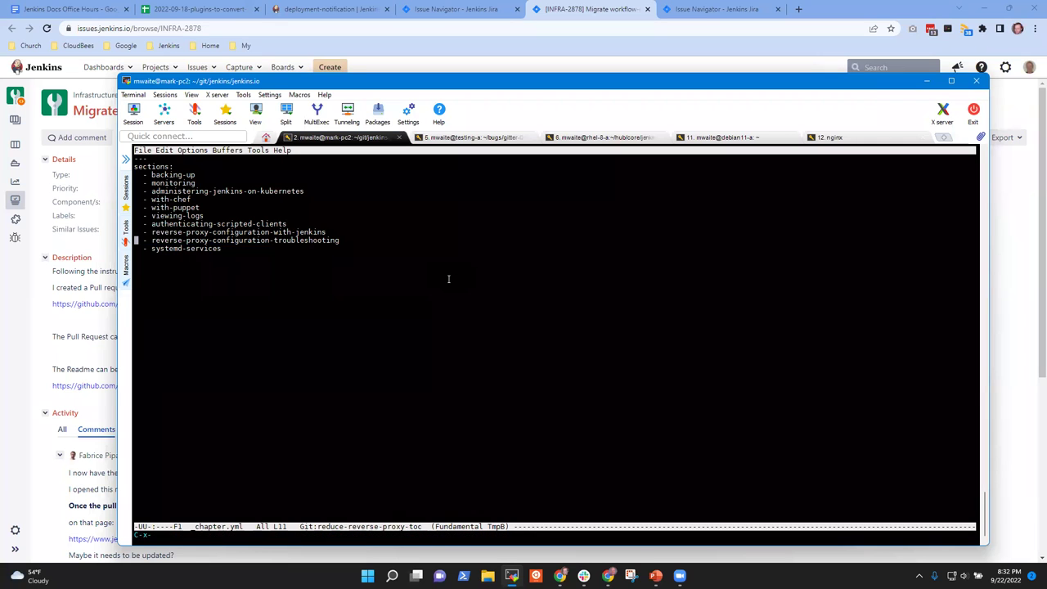
pyautogui.press('k')
pyautogui.press('Return')
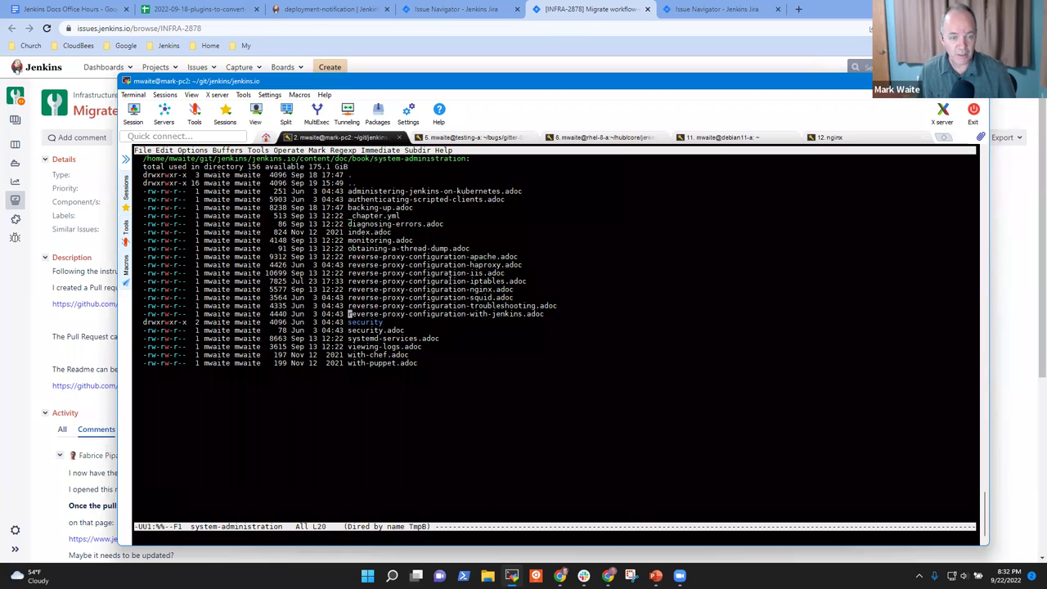
# Open reverse-proxy-configuration-with-jenkins.adoc and move the Configuration Examples section above General Guidelines
pyautogui.press('Return')
pyautogui.scroll(-5, 449, 281)
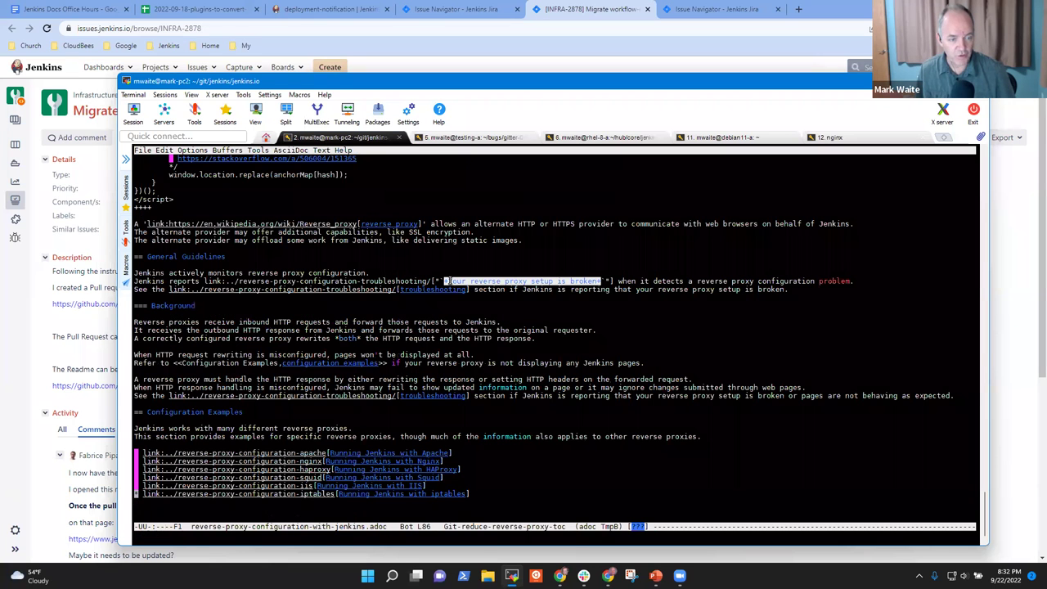
pyautogui.hotkey('ctrl', 'Up')
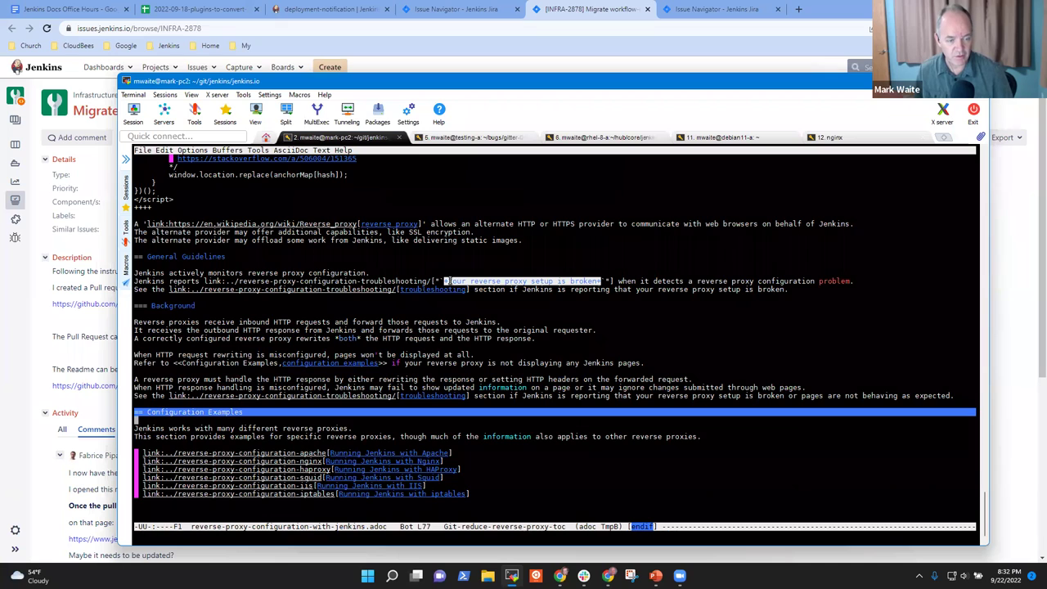
pyautogui.hotkey('ctrl', 'Down')
pyautogui.hotkey('ctrl', 'w')
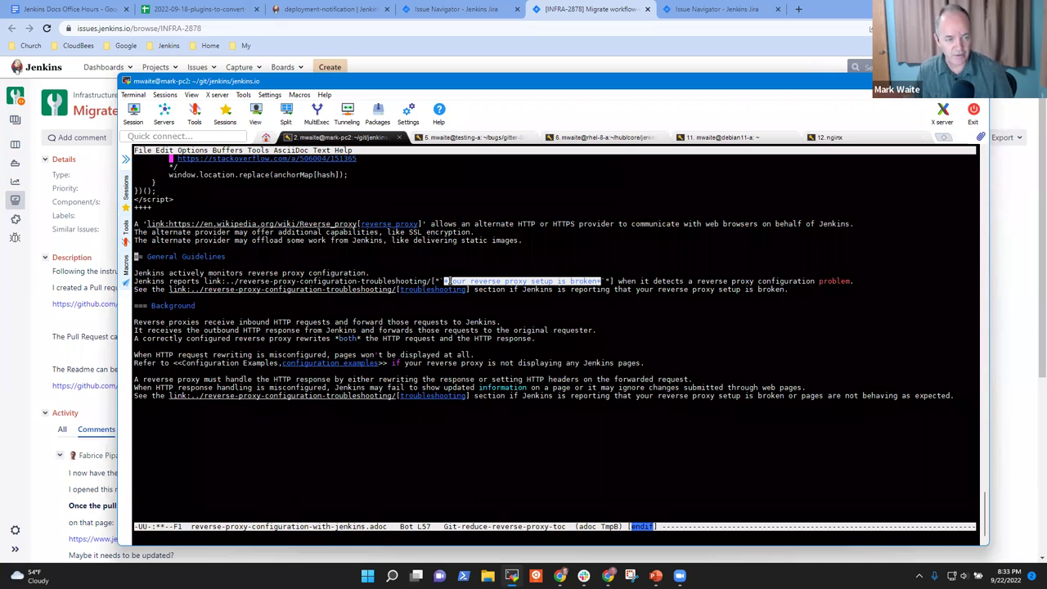
pyautogui.hotkey('ctrl', 'y')
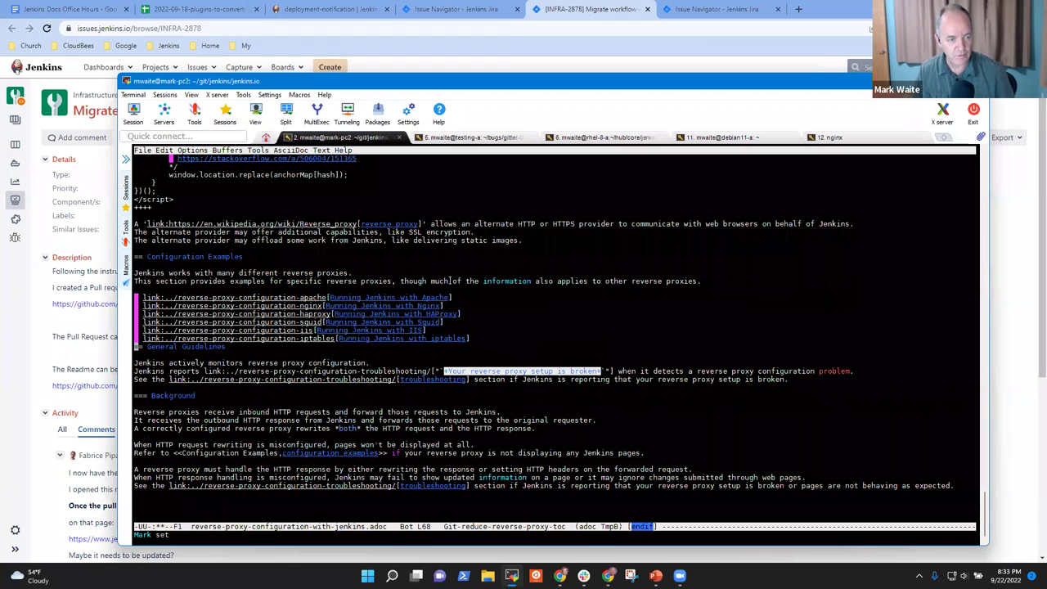
pyautogui.press('Return')
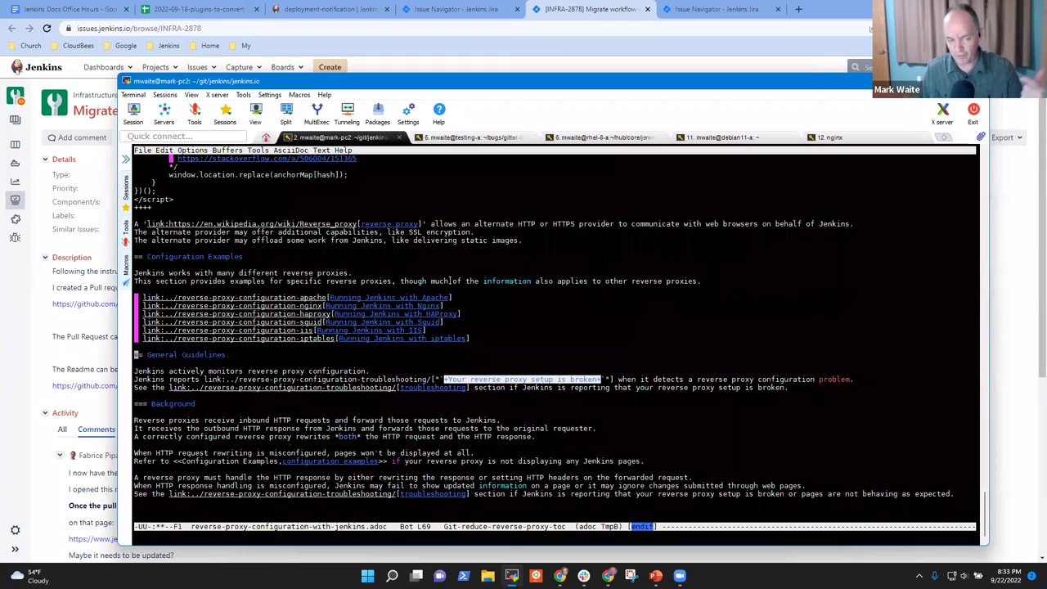
# Save the edited reverse-proxy-configuration-with-jenkins.adoc
pyautogui.hotkey('ctrl', 'x')
pyautogui.hotkey('ctrl', 's')
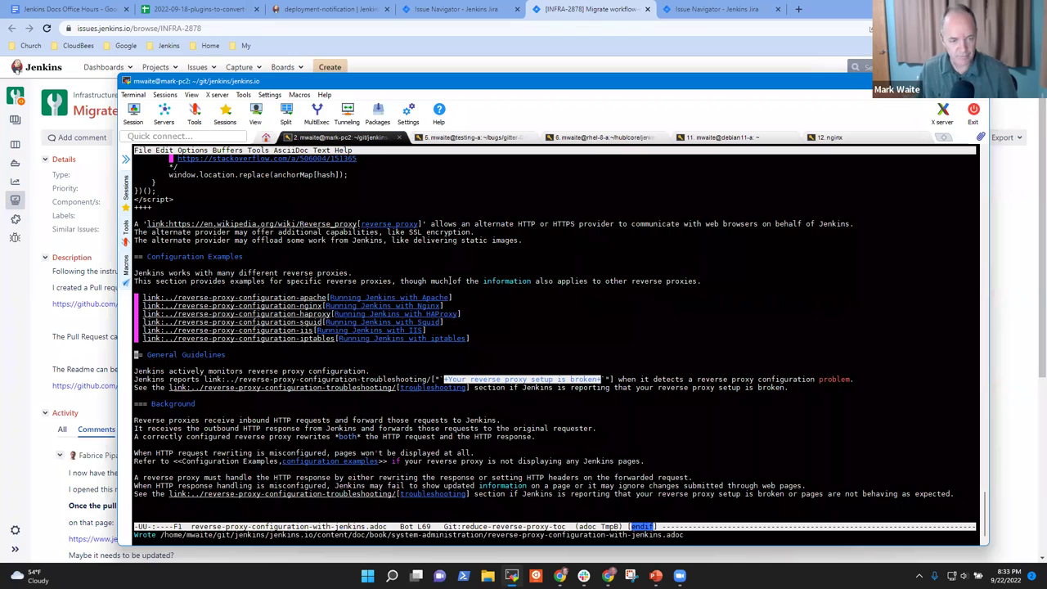
pyautogui.hotkey('ctrl', 'x')
pyautogui.hotkey('ctrl', 'f')
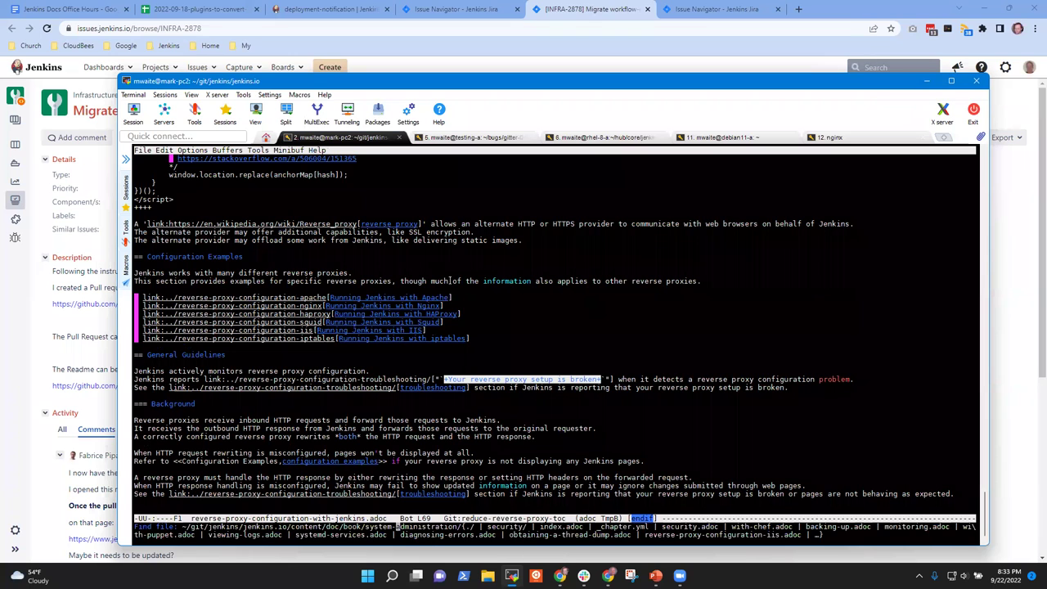
# From the jenkins.io repository root, run M-x compile with make run and maximize the compilation output
pyautogui.press('BackSpace')
pyautogui.press('BackSpace')
pyautogui.press('BackSpace')
pyautogui.press('BackSpace')
pyautogui.press('Return')
pyautogui.hotkey('alt', 'x')
pyautogui.write('compile')
pyautogui.press('Return')
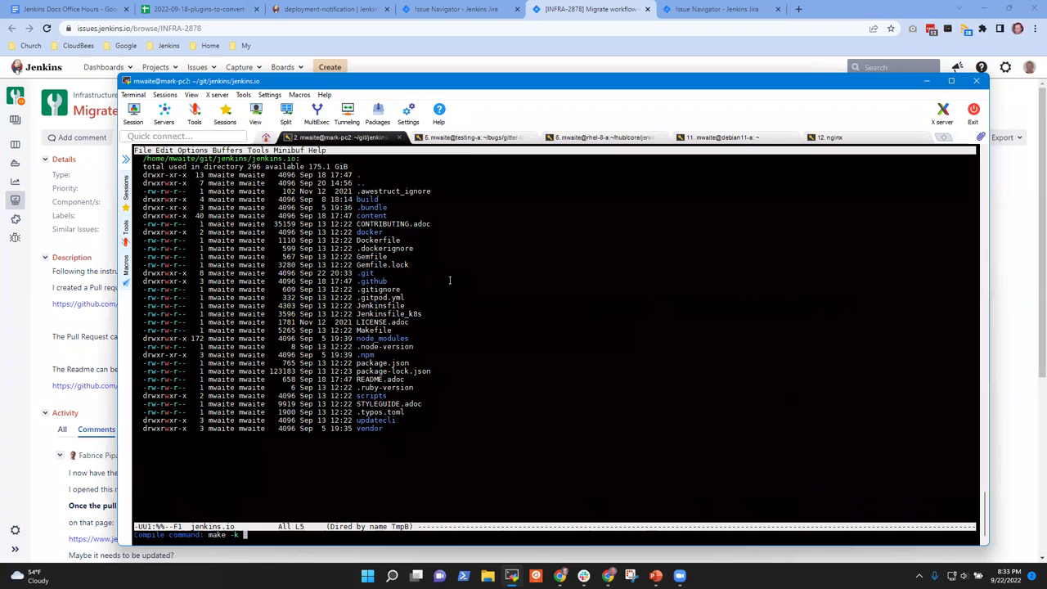
pyautogui.press('Return')
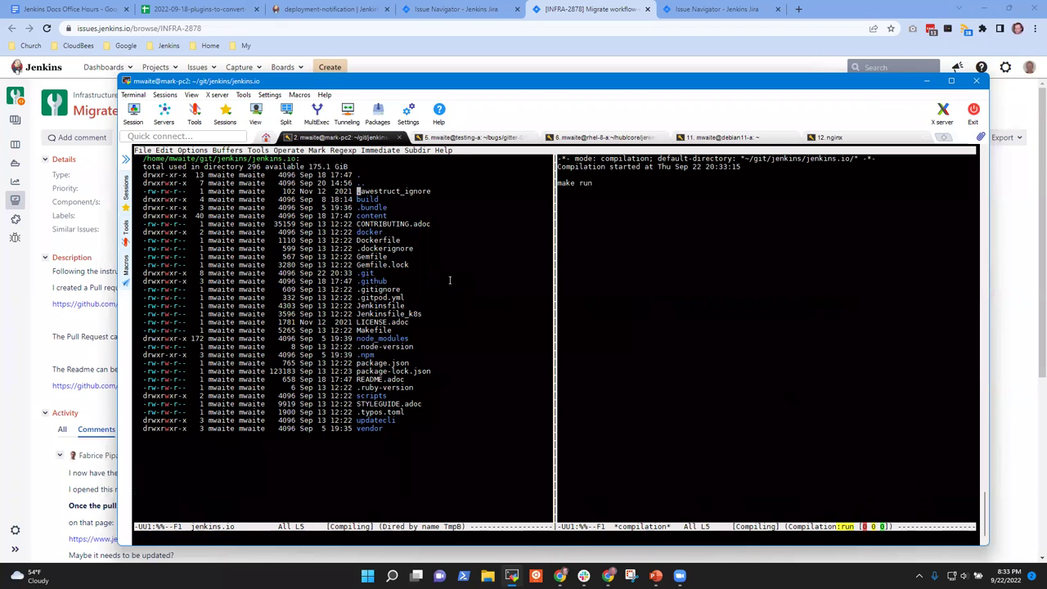
pyautogui.hotkey('ctrl', 'x')
pyautogui.press('o')
pyautogui.hotkey('ctrl', 'x')
pyautogui.press('1')
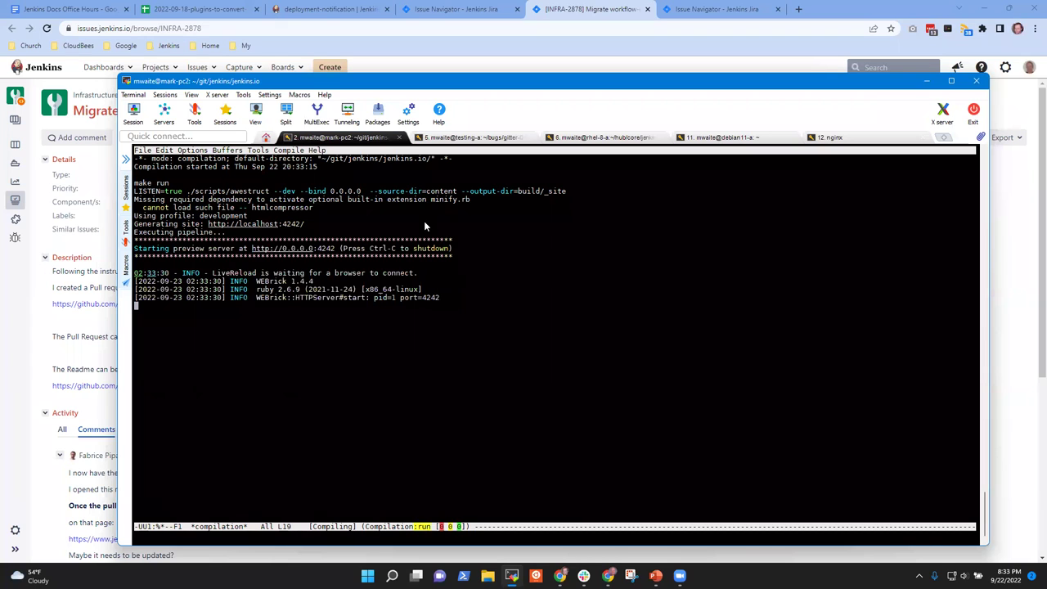
# Open the published jenkins.io System Administration documentation page in a new tab, zoomed out
pyautogui.click(612, 6)
pyautogui.hotkey('ctrl', 't')
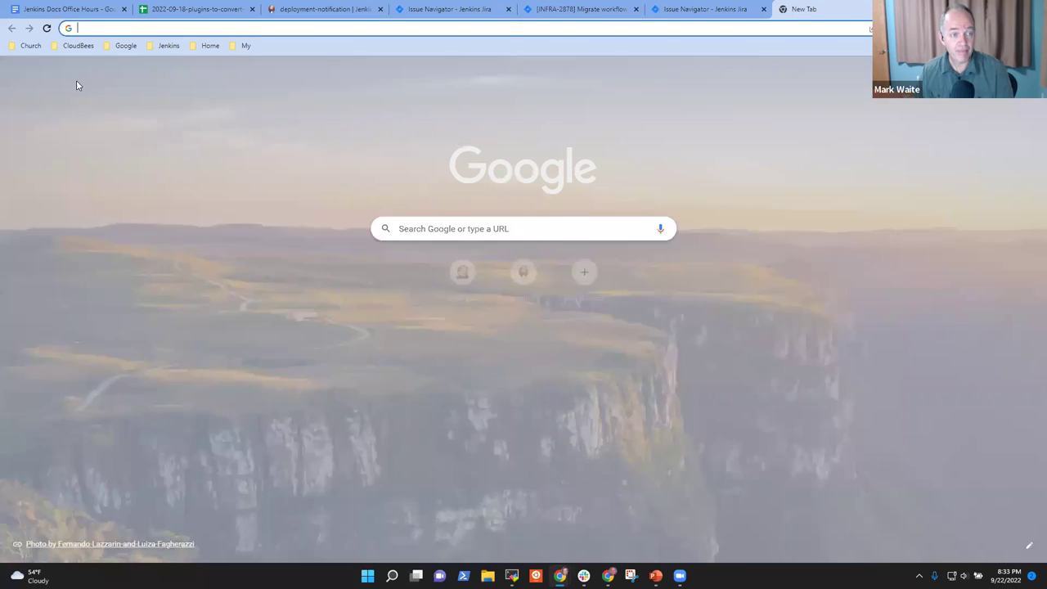
pyautogui.click(168, 45)
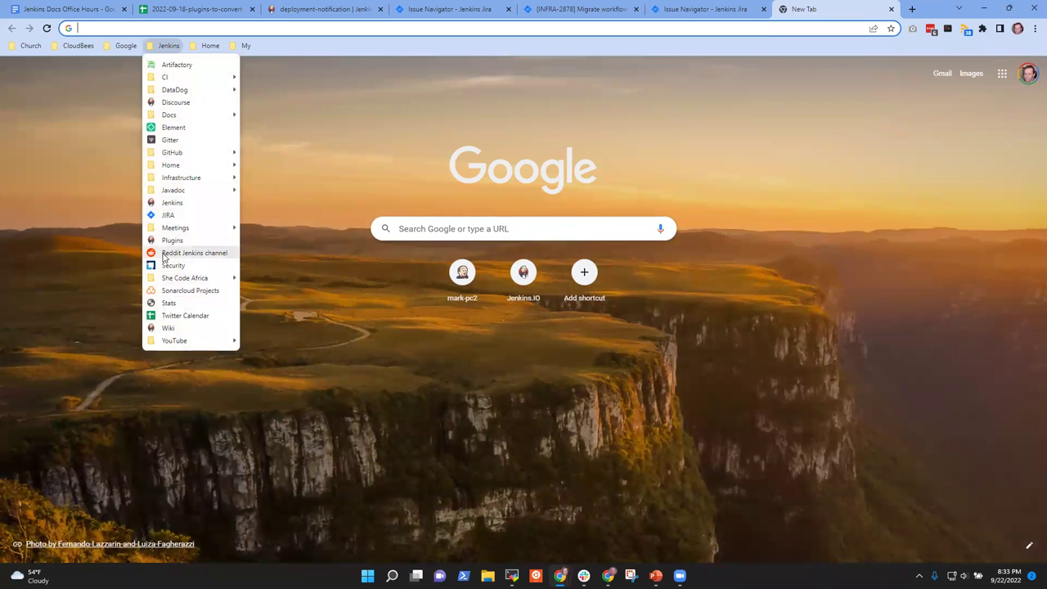
pyautogui.click(171, 203)
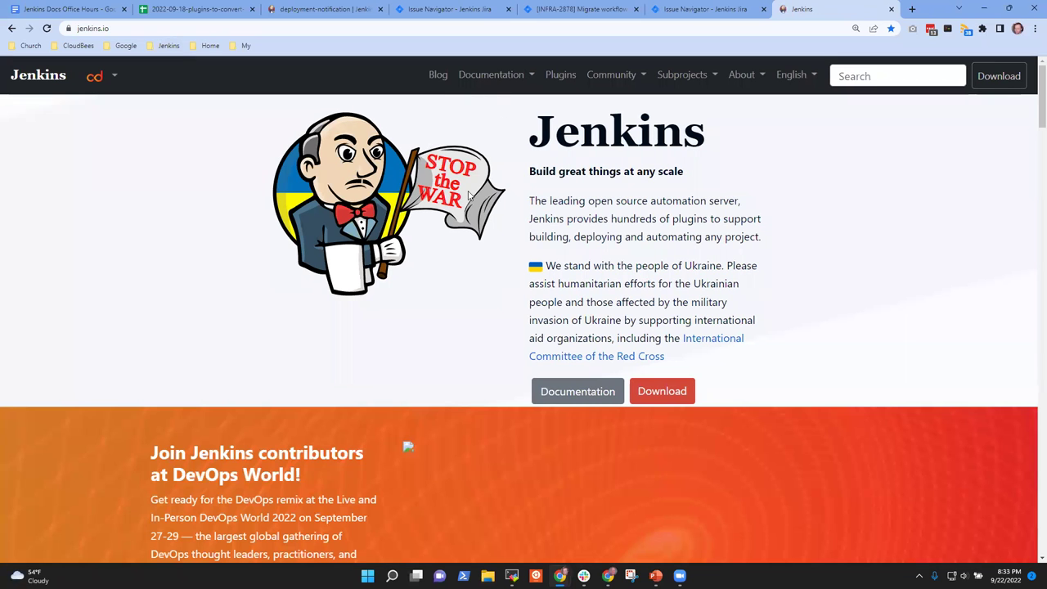
pyautogui.hotkey('ctrl', '-')
pyautogui.hotkey('ctrl', '-')
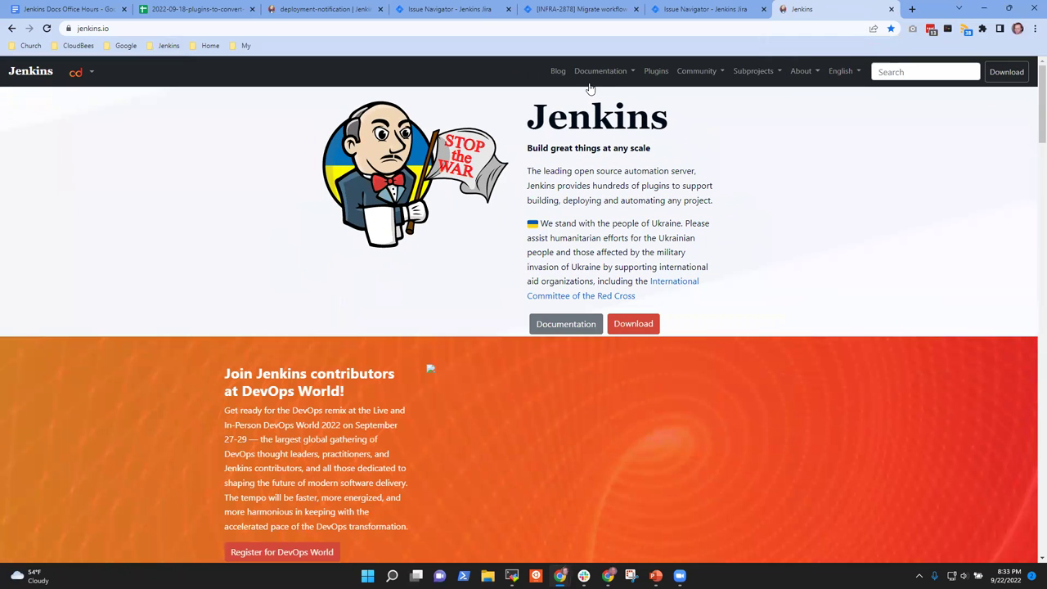
pyautogui.click(600, 80)
pyautogui.click(624, 176)
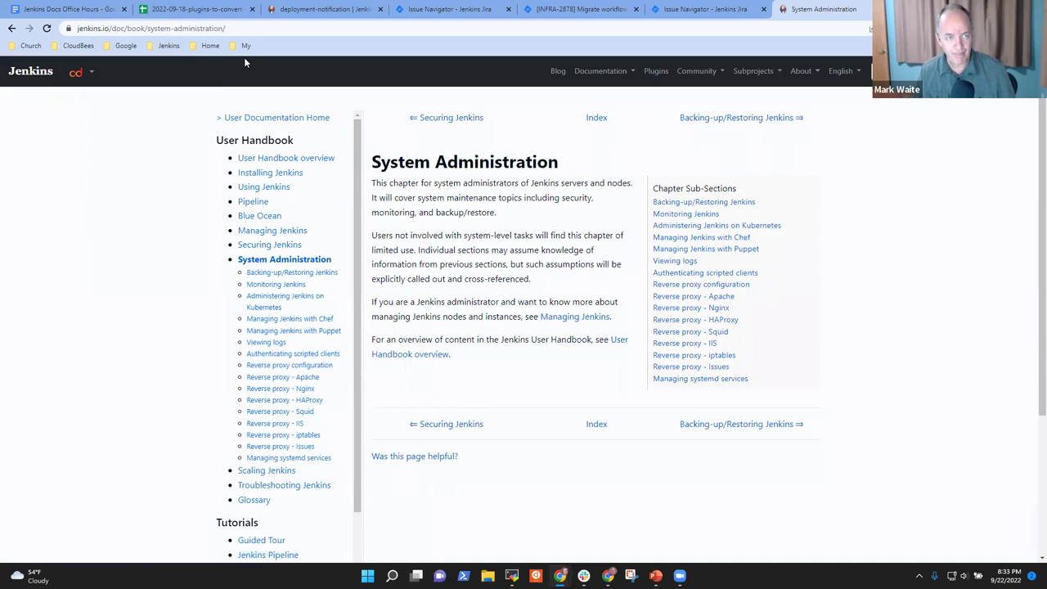
# Load the same System Administration path from the local preview host on port 4242
pyautogui.click(565, 24)
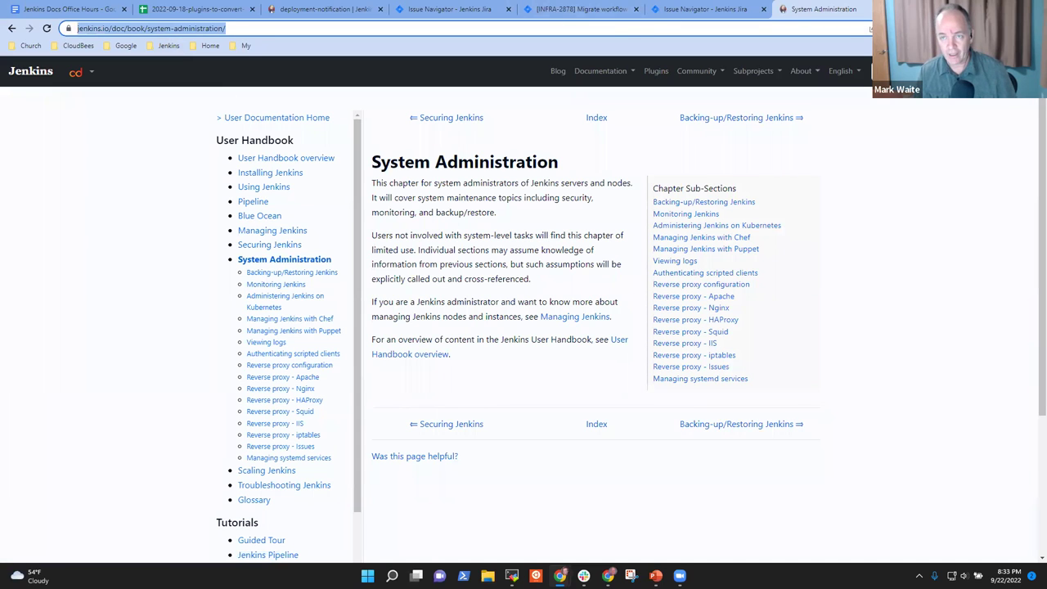
pyautogui.hotkey('ctrl', 't')
pyautogui.hotkey('ctrl', 'v')
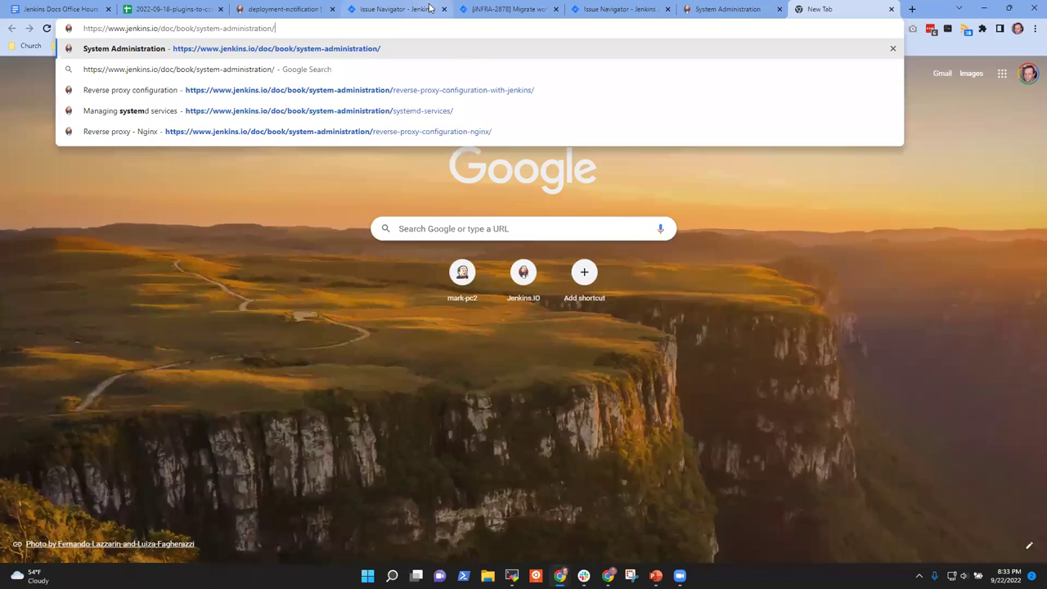
pyautogui.press('Home')
pyautogui.hotkey('shift', 'ctrl', 'Right')
pyautogui.hotkey('shift', 'ctrl', 'Right')
pyautogui.hotkey('shift', 'ctrl', 'Right')
pyautogui.hotkey('shift', 'ctrl', 'Right')
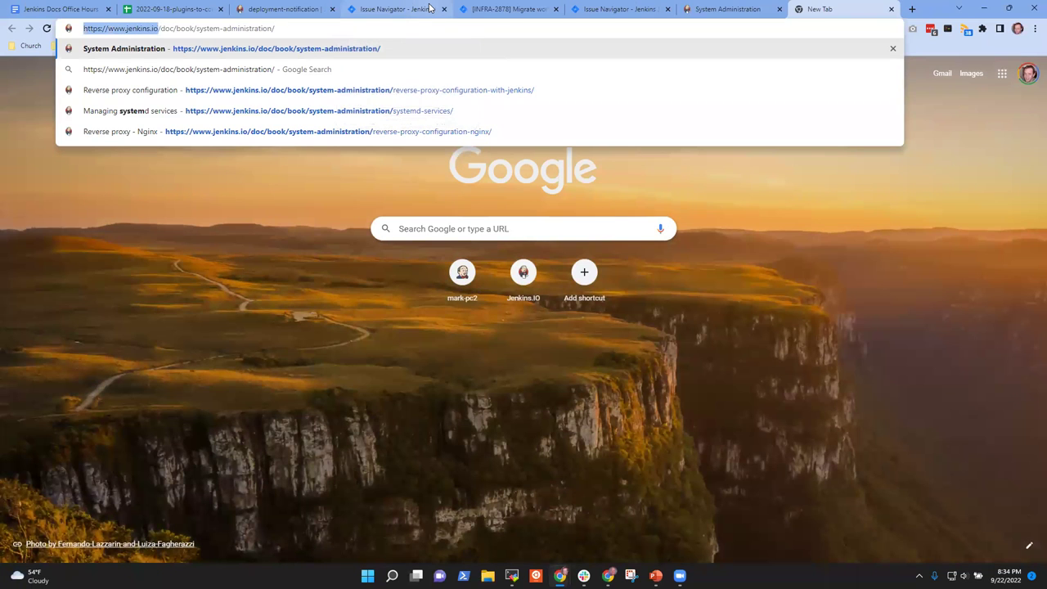
pyautogui.write('mark-pc2')
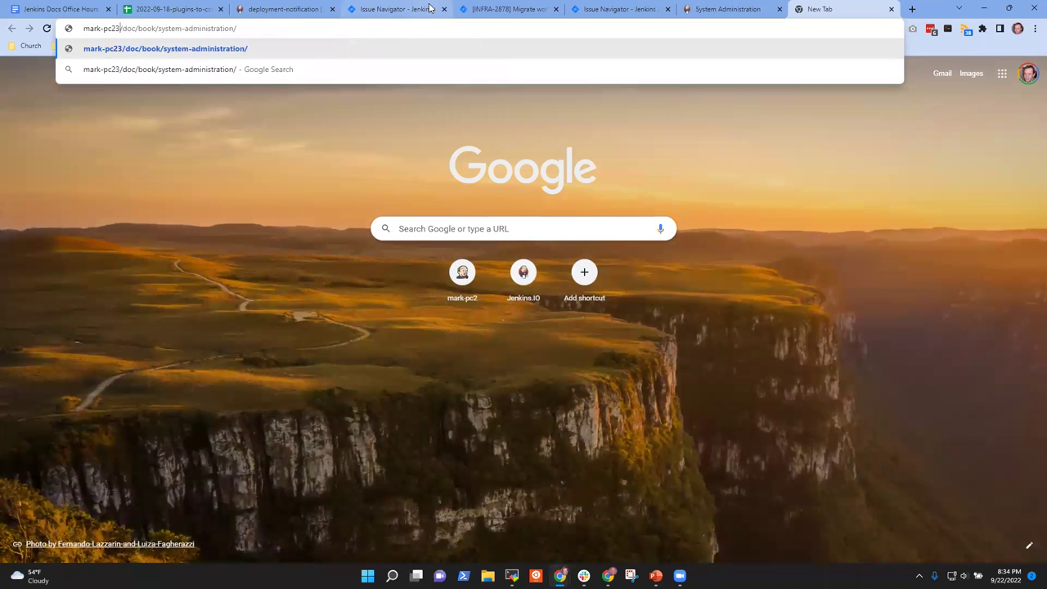
pyautogui.write('.markwaite.net')
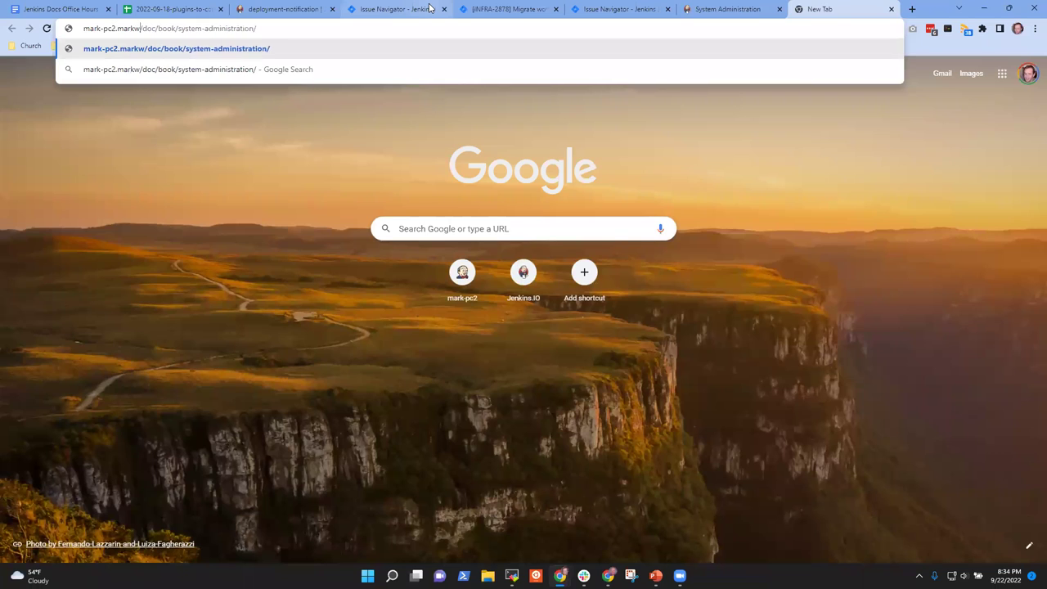
pyautogui.write(':')
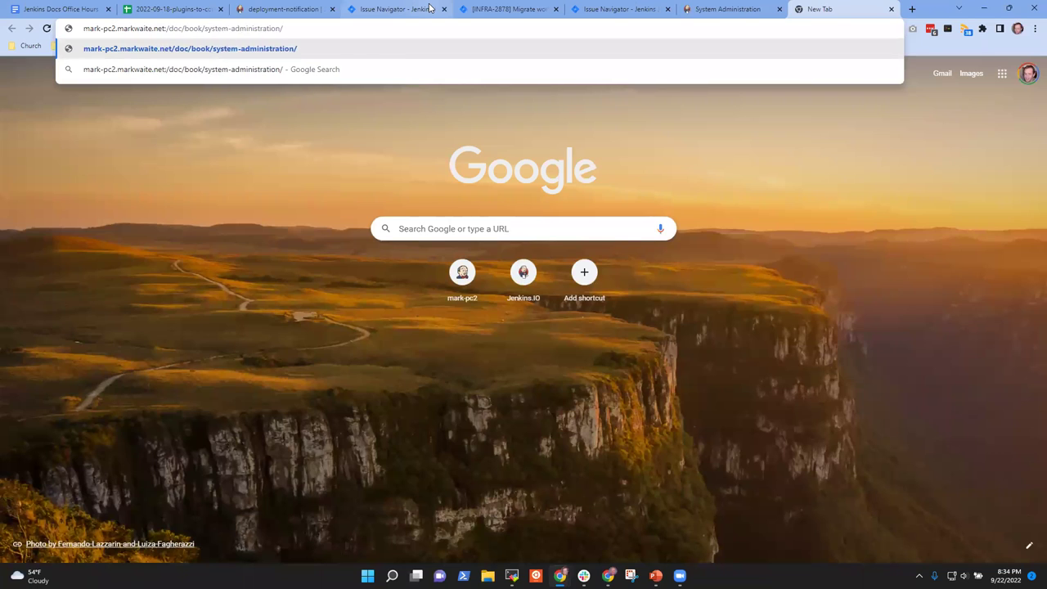
pyautogui.write('424')
pyautogui.write('2')
pyautogui.press('Return')
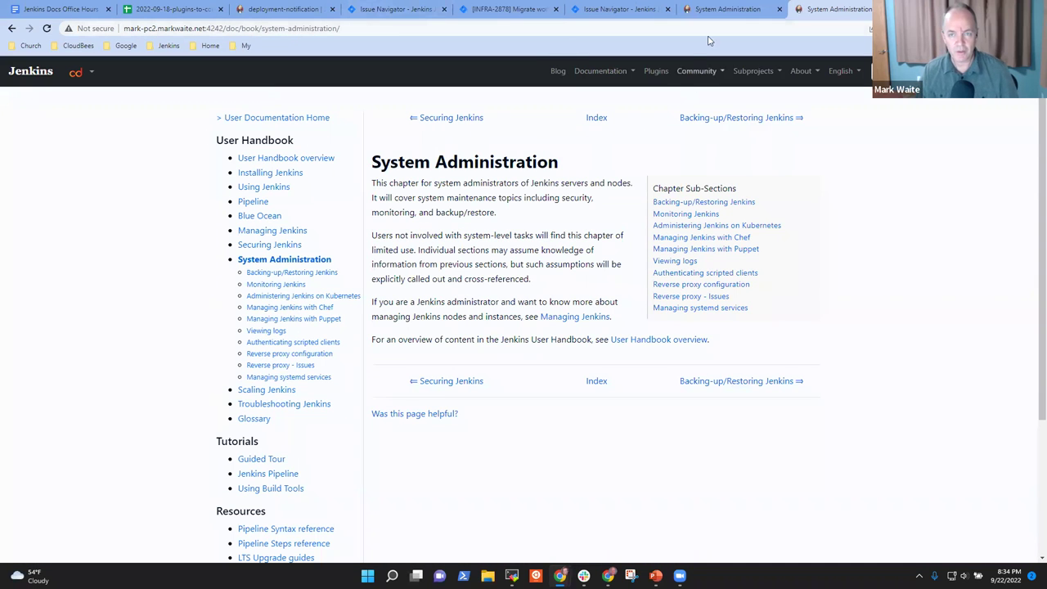
# Compare the published and local preview System Administration chapters' sub-section lists
pyautogui.click(736, 10)
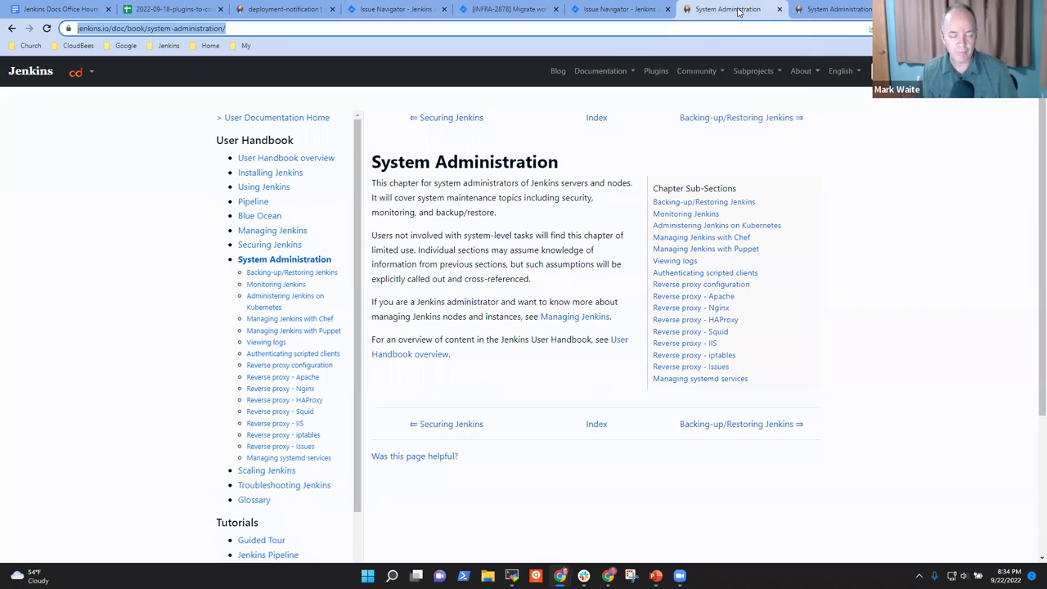
pyautogui.click(840, 10)
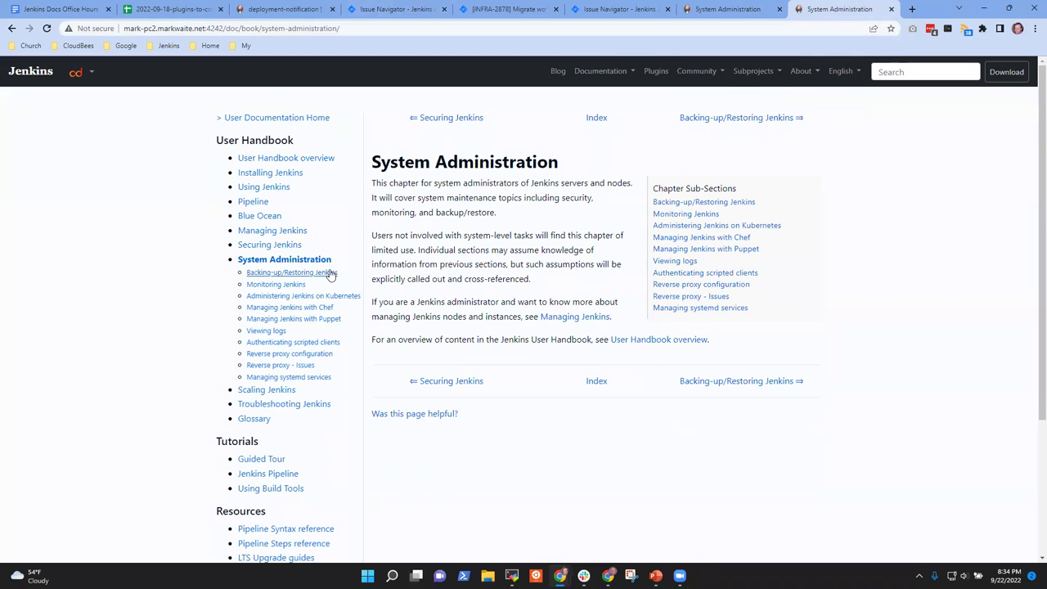
pyautogui.scroll(-3, 334, 376)
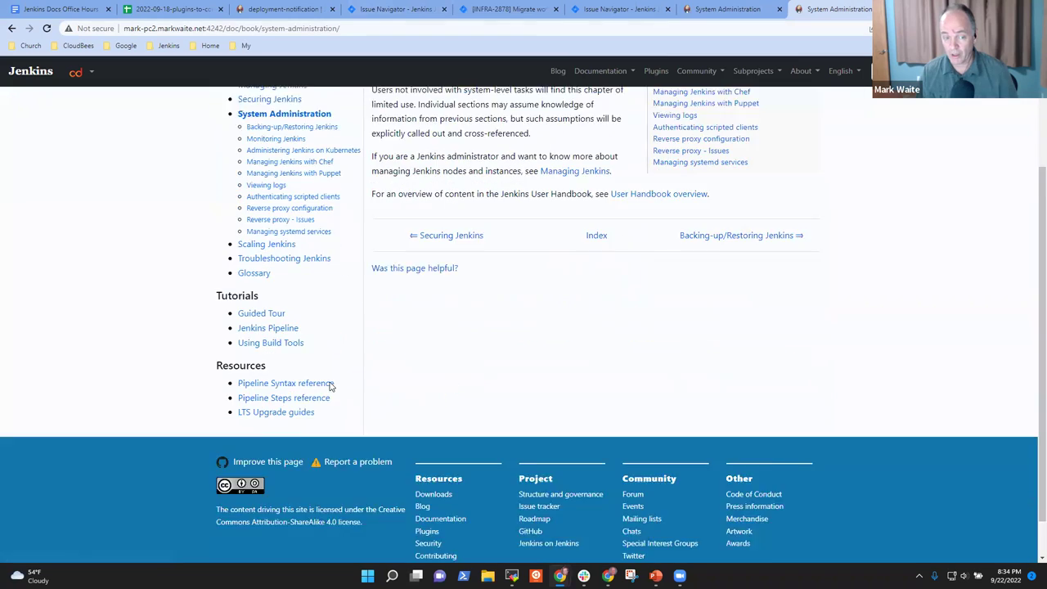
pyautogui.scroll(3, 344, 381)
# Open the published Reverse proxy configuration page, then return to the local preview chapter
pyautogui.click(750, 14)
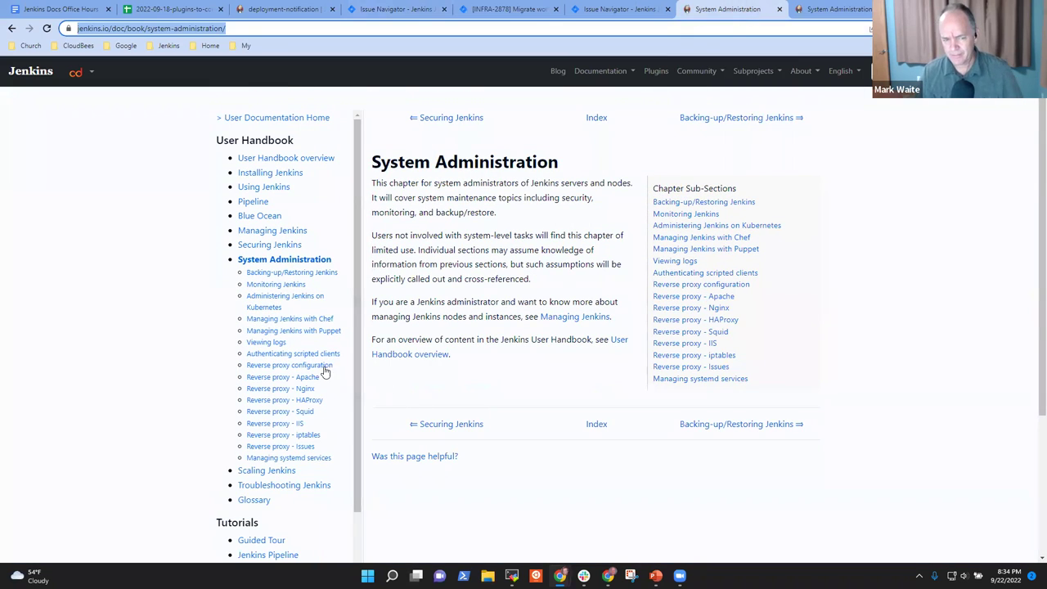
pyautogui.click(299, 367)
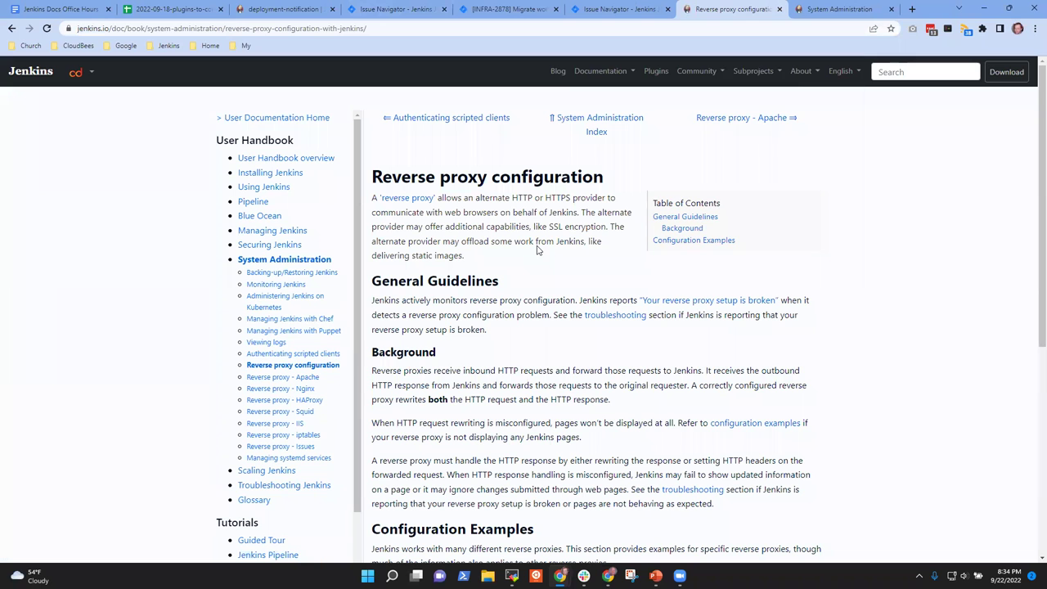
pyautogui.scroll(-5, 483, 485)
pyautogui.scroll(5, 483, 467)
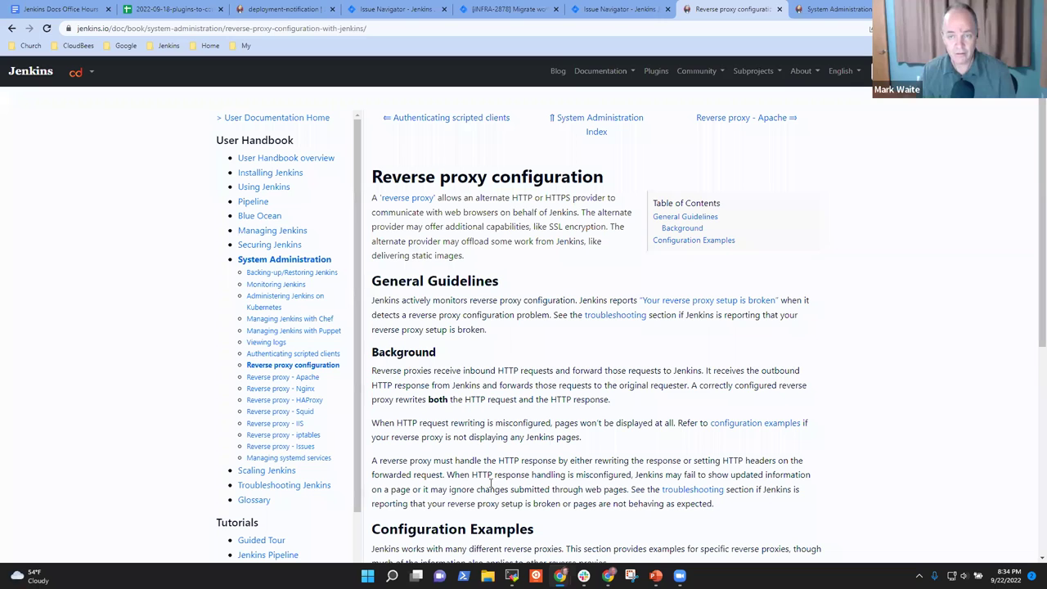
pyautogui.click(828, 10)
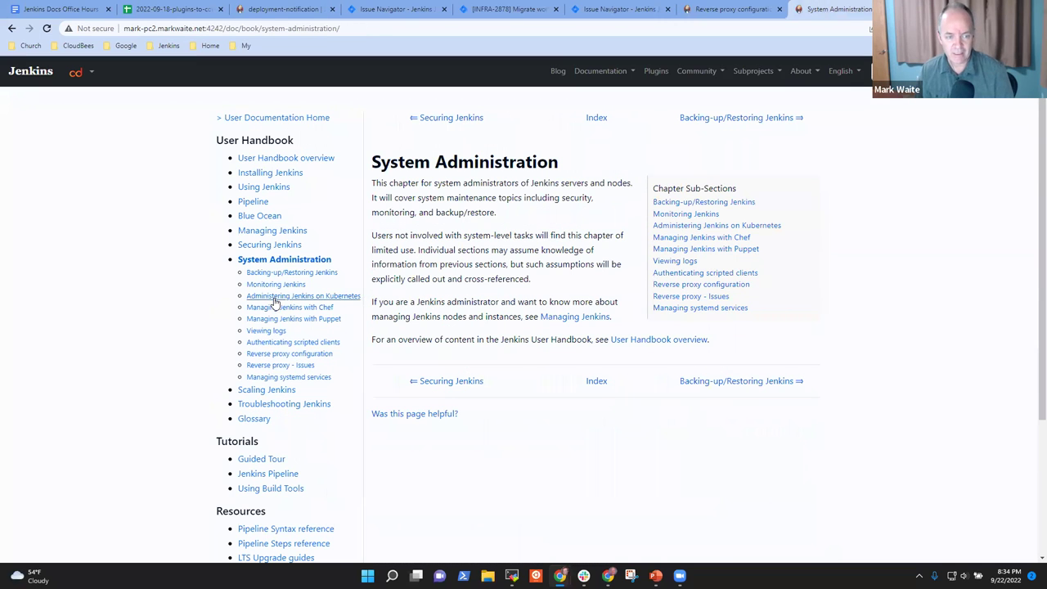
# Open Reverse proxy configuration from the local preview's System Administration sidebar
pyautogui.click(297, 355)
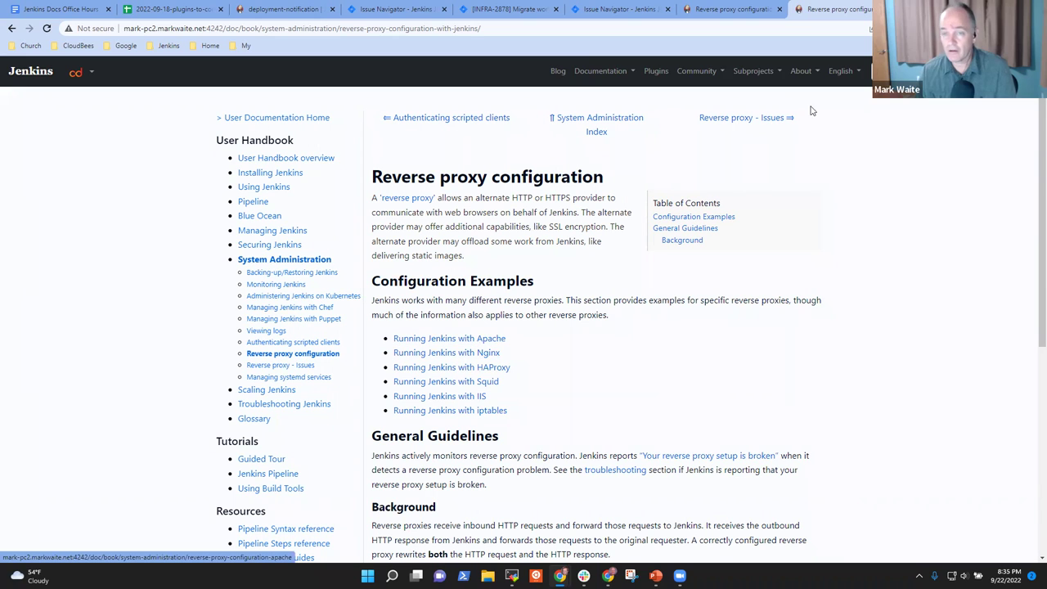
# Search Google for 'types of http reverse proxies' in a new tab
pyautogui.hotkey('ctrl', 't')
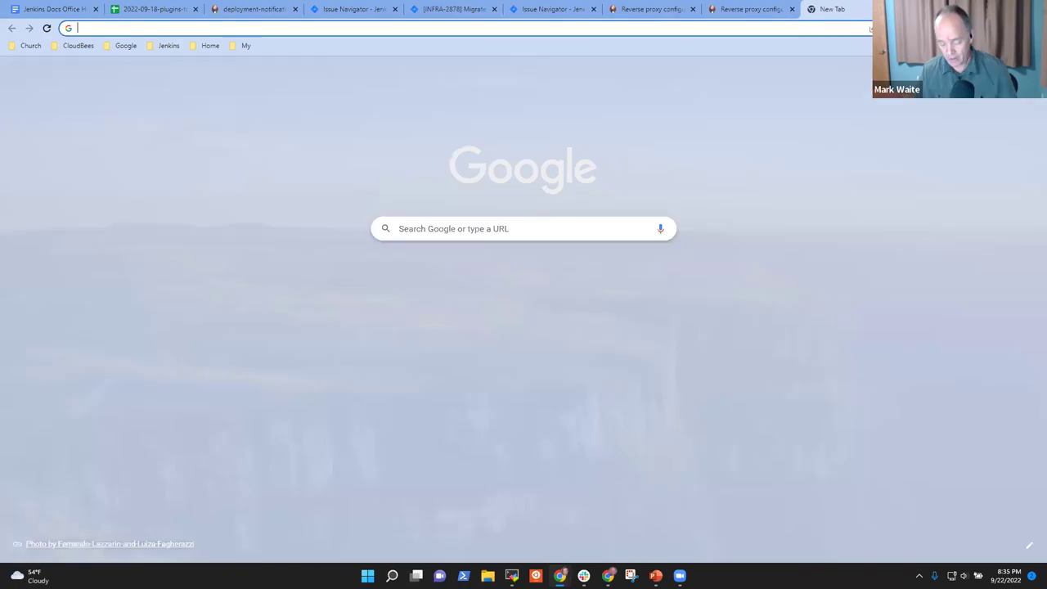
pyautogui.write('type of')
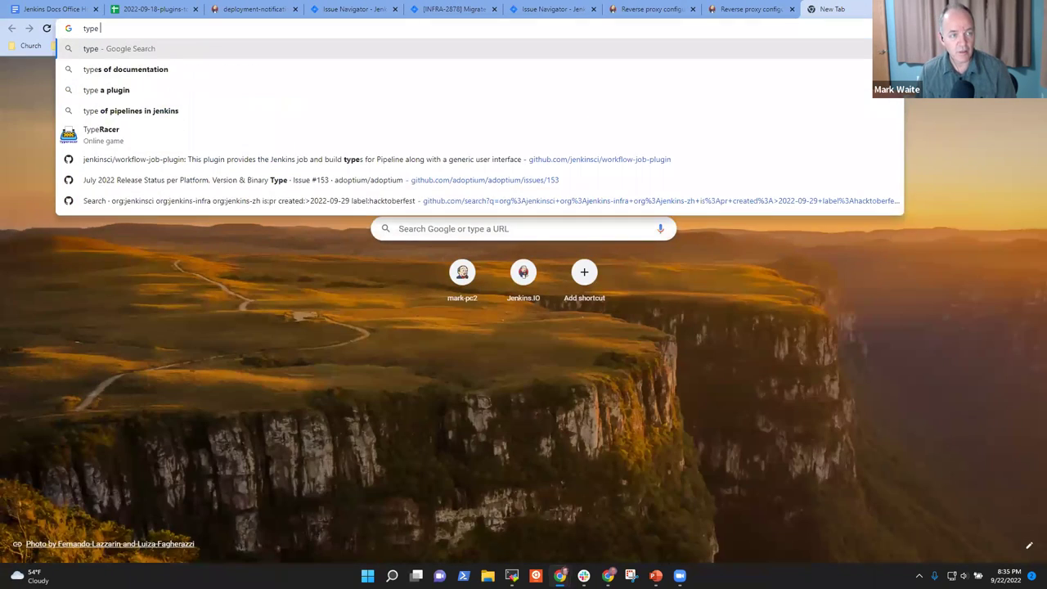
pyautogui.press('BackSpace')
pyautogui.press('BackSpace')
pyautogui.press('BackSpace')
pyautogui.press('BackSpace')
pyautogui.write('s')
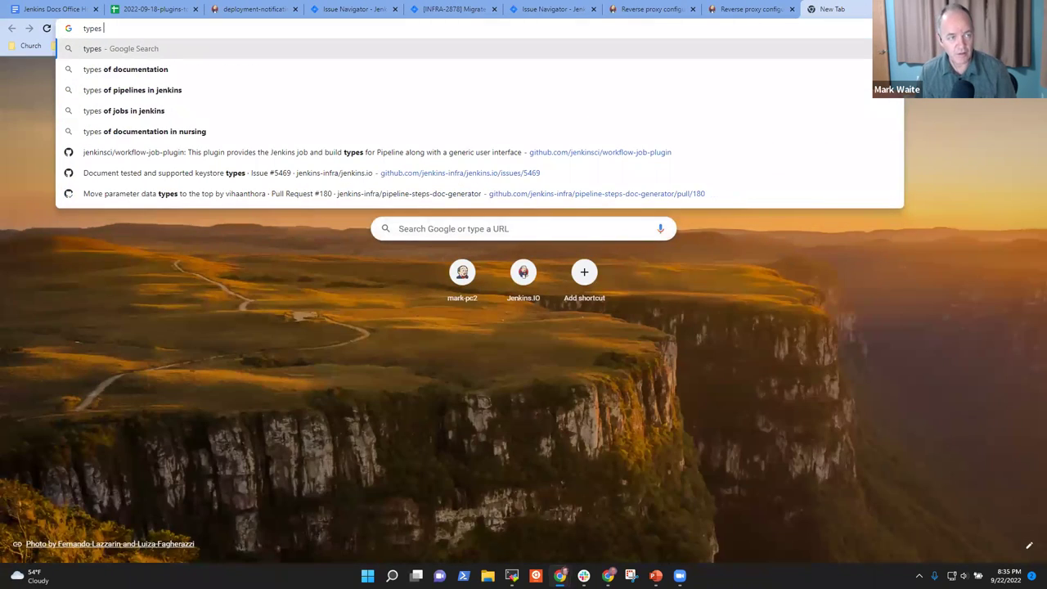
pyautogui.write(' of http re')
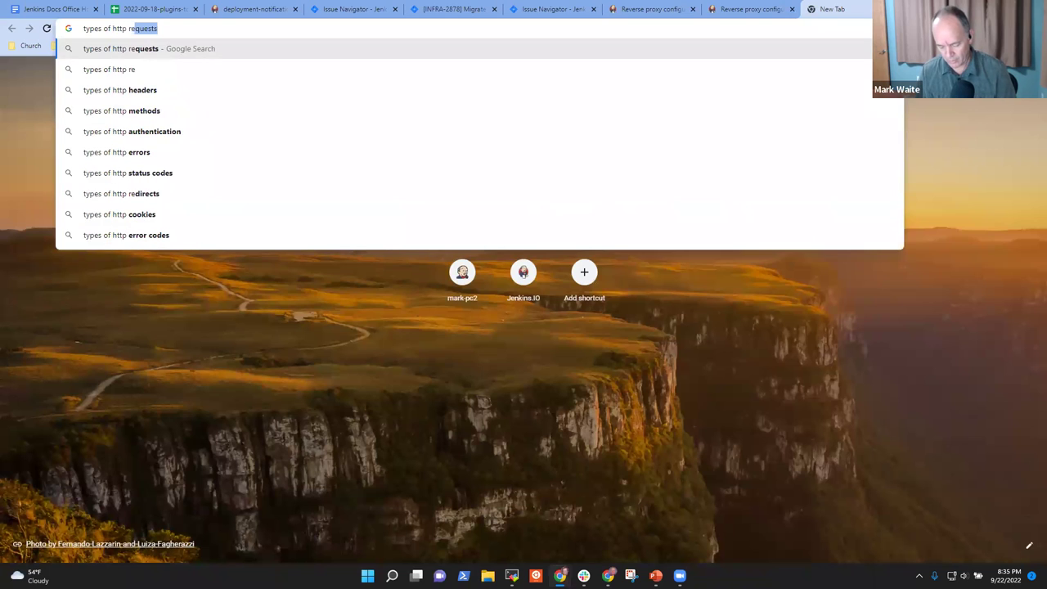
pyautogui.write('cerse ')
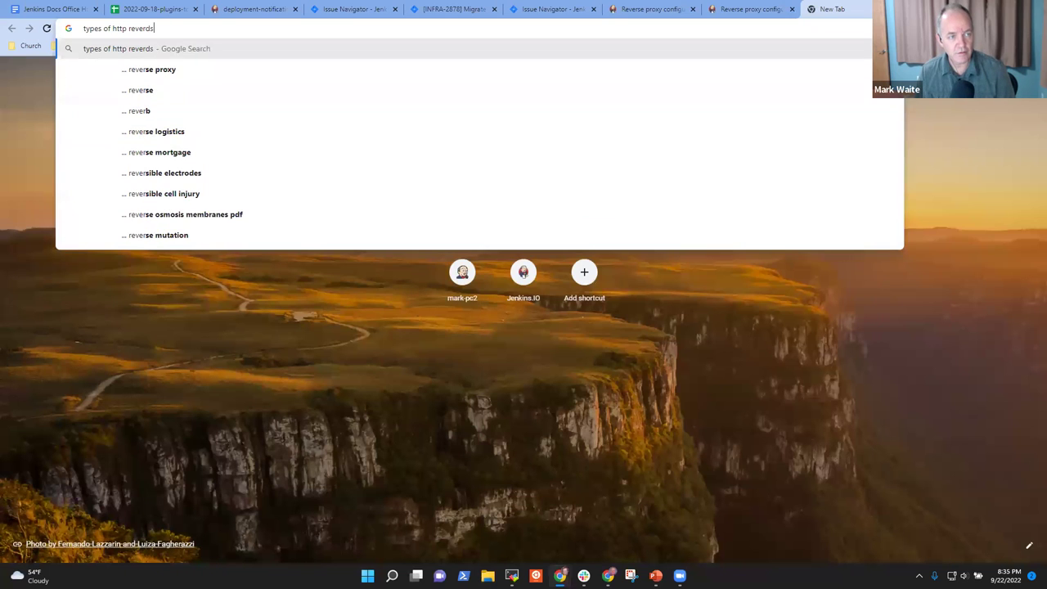
pyautogui.write('proxies')
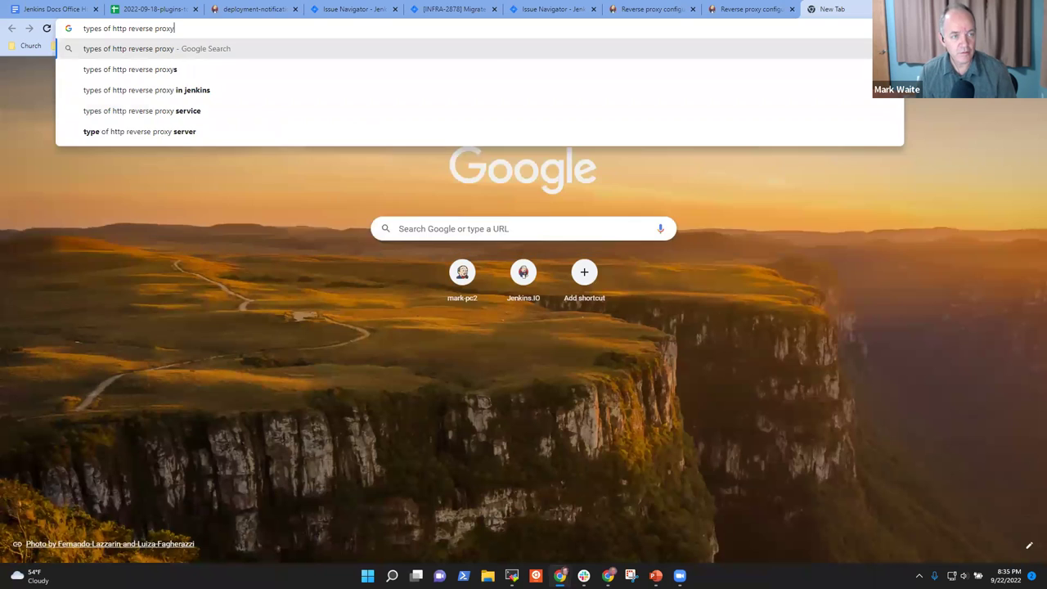
pyautogui.press('Return')
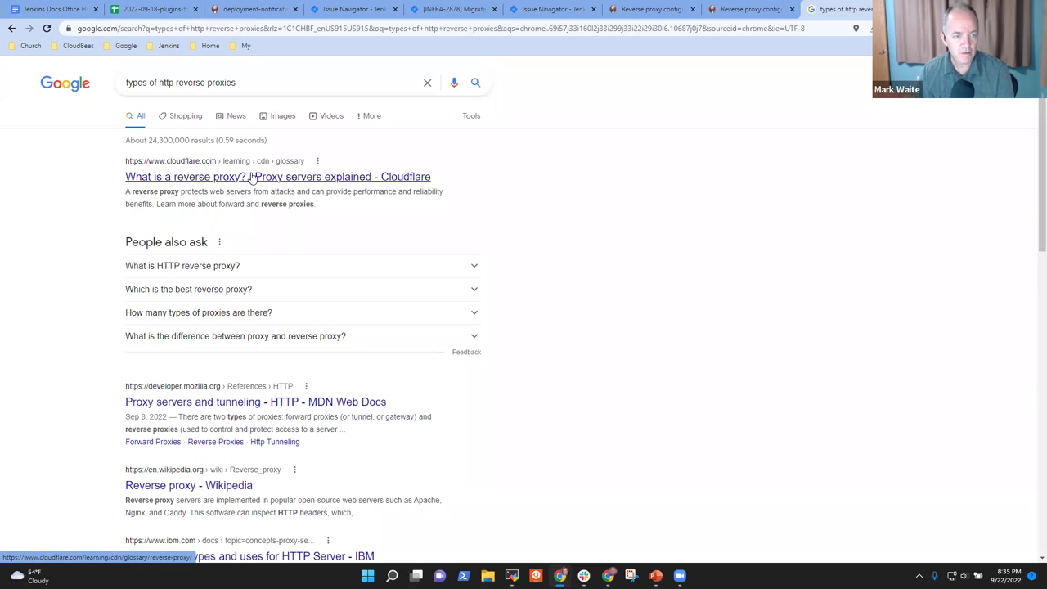
# Read through Cloudflare's 'What is a reverse proxy?' article
pyautogui.click(251, 178)
pyautogui.scroll(-4, 300, 247)
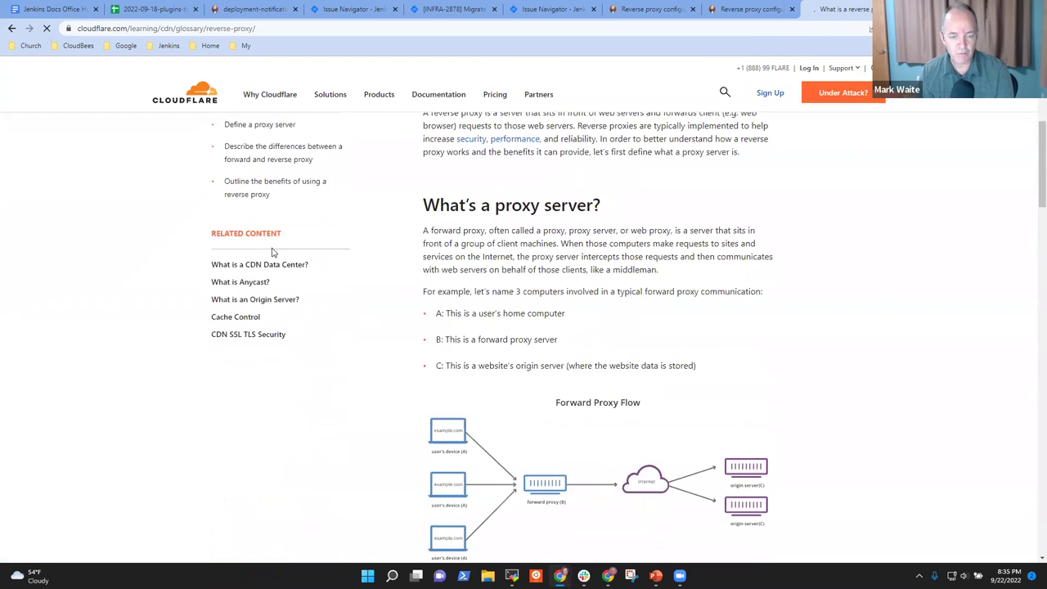
pyautogui.scroll(-15, 404, 290)
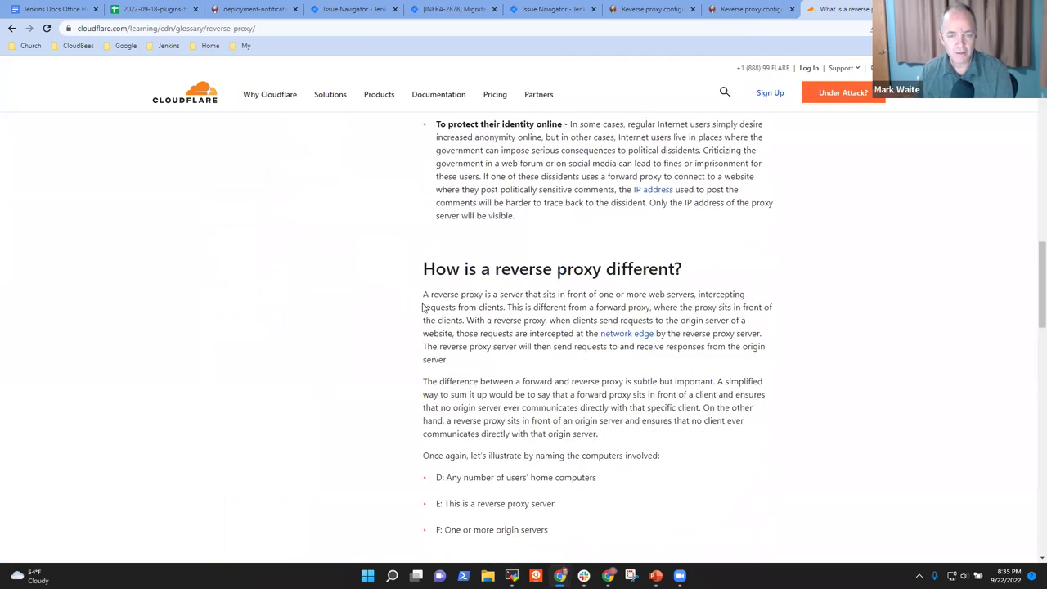
pyautogui.scroll(2, 426, 308)
pyautogui.scroll(-3, 519, 381)
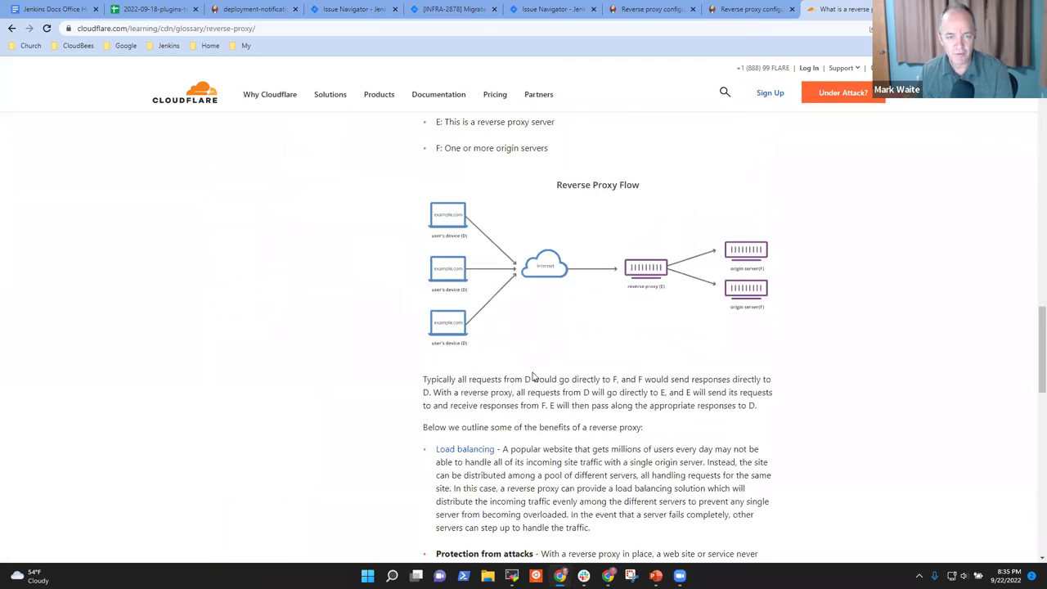
pyautogui.scroll(-5, 525, 381)
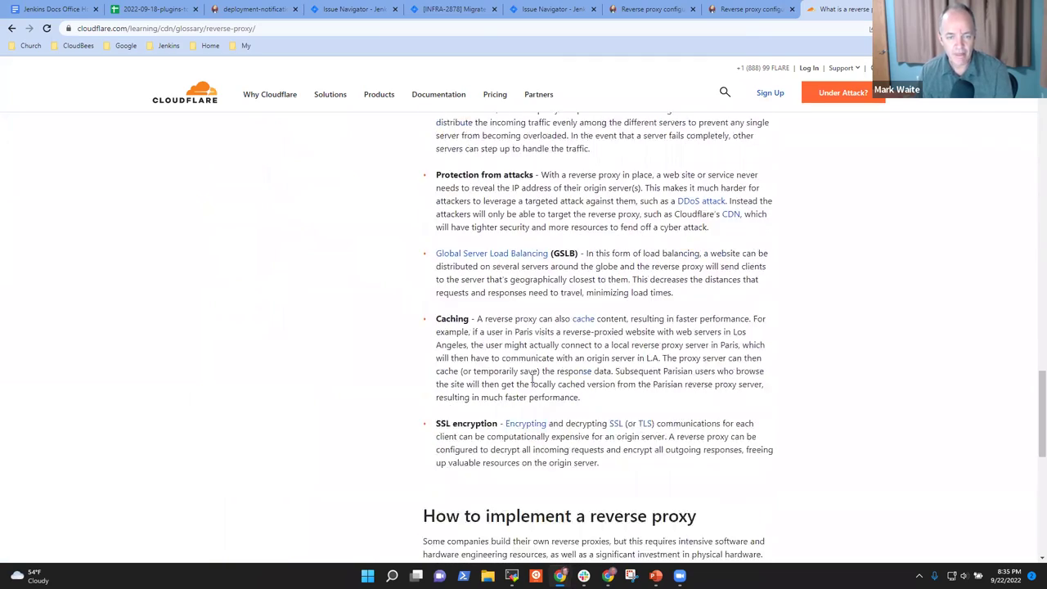
pyautogui.scroll(-3, 532, 378)
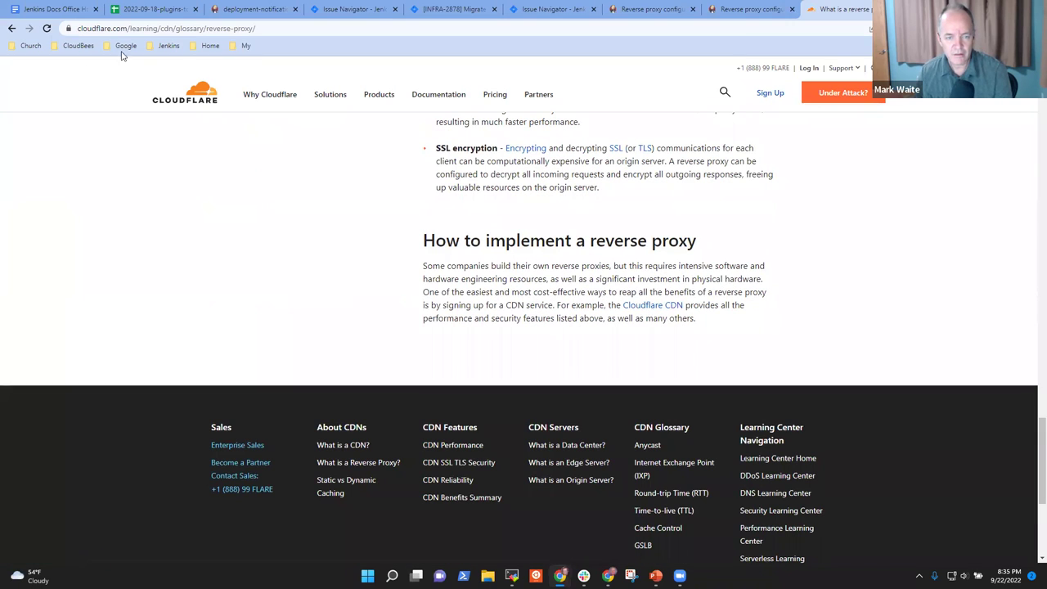
# Re-run the 'types of http reverse proxies' search to get back to the results
pyautogui.click(148, 28)
pyautogui.write('types of http reverse proxies')
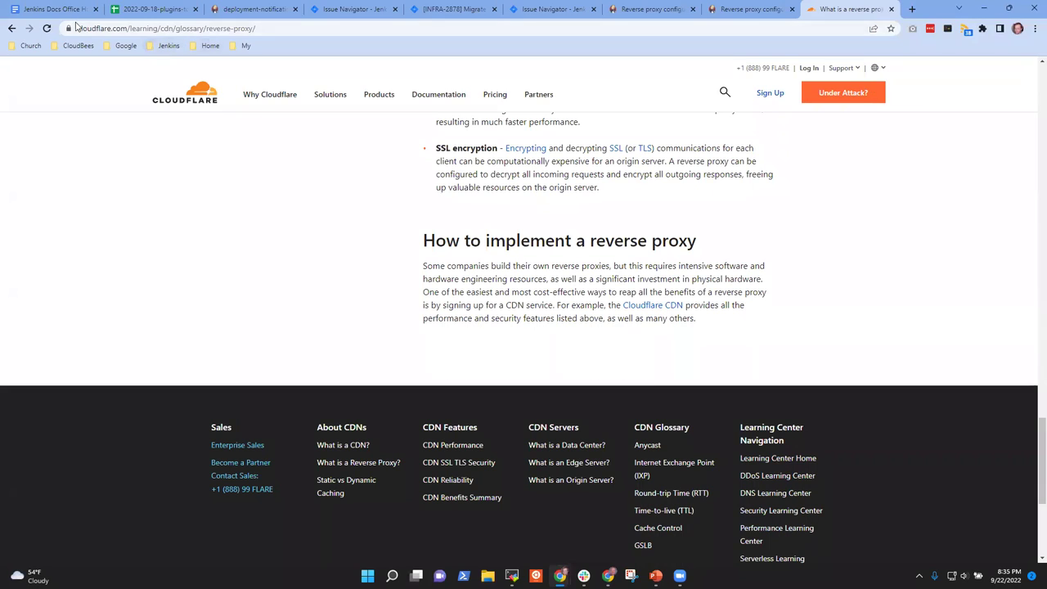
pyautogui.press('Return')
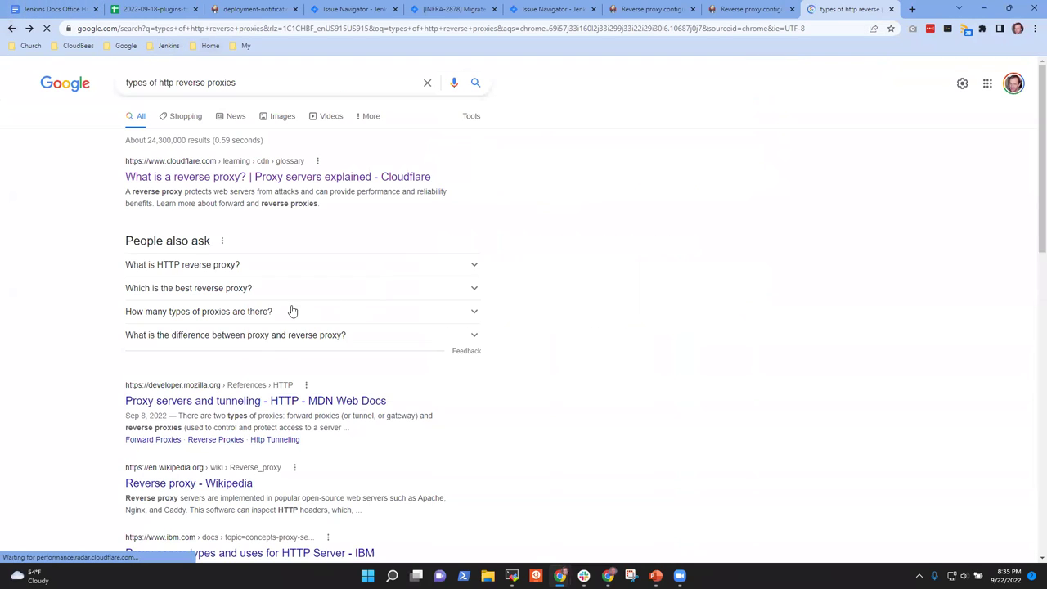
pyautogui.scroll(-2, 367, 369)
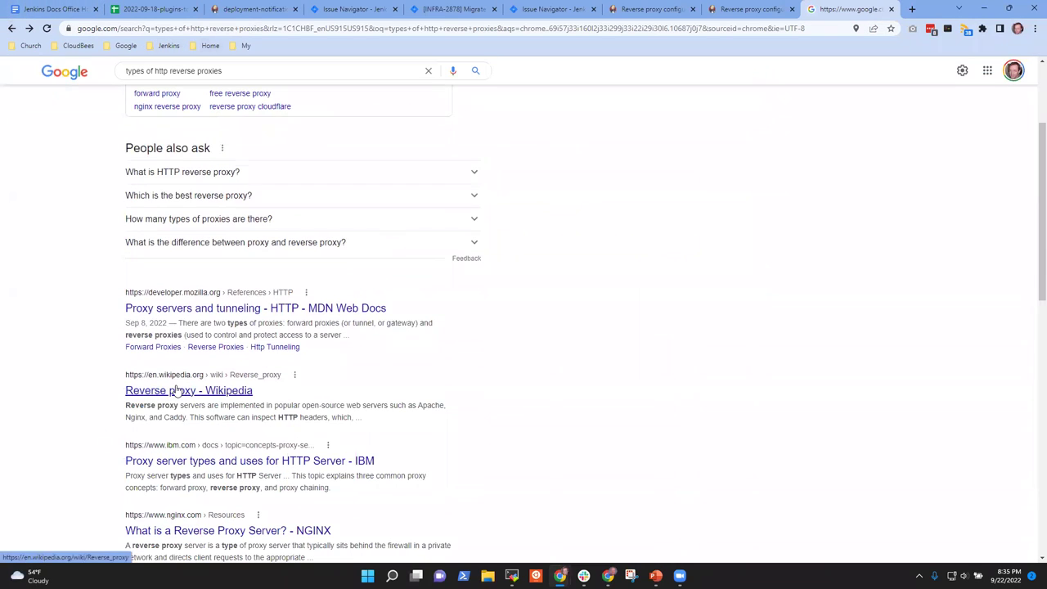
# Read Wikipedia's Reverse proxy article zoomed in, then return to the local Reverse proxy configuration page
pyautogui.click(178, 391)
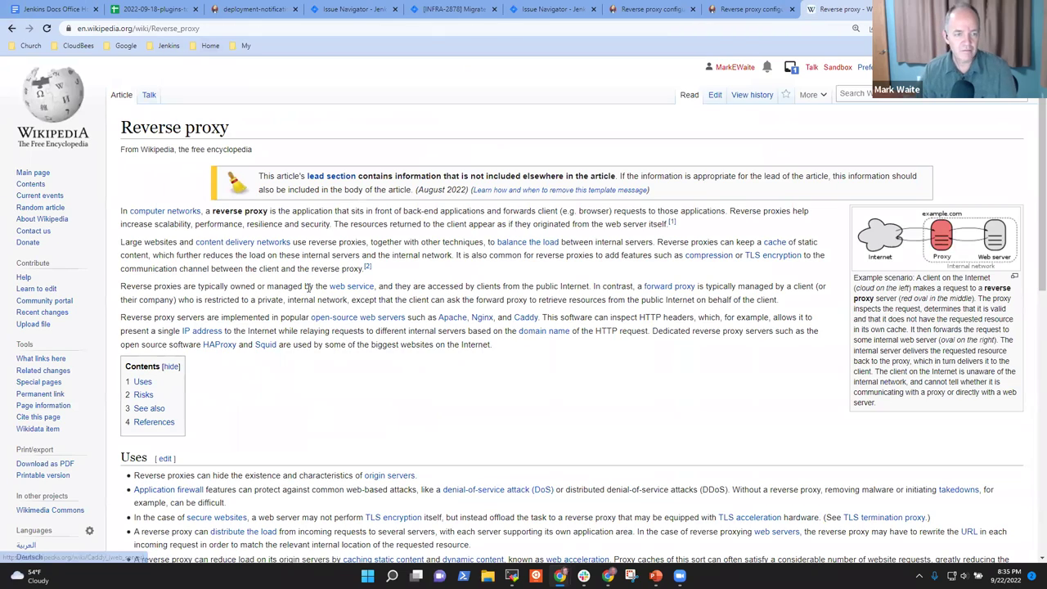
pyautogui.hotkey('ctrl', '+')
pyautogui.hotkey('ctrl', '+')
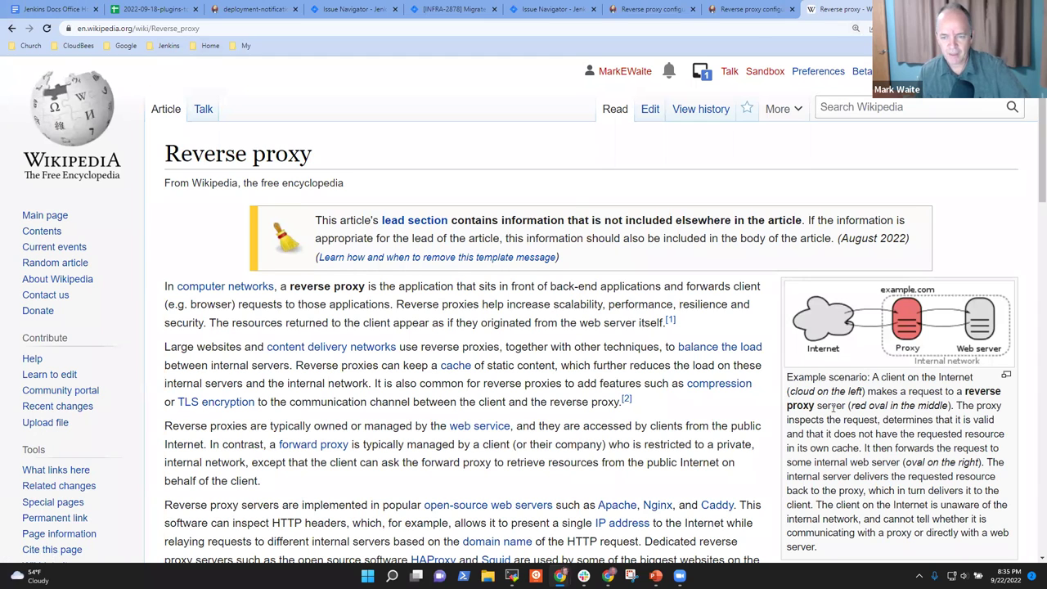
pyautogui.moveTo(800, 419); pyautogui.dragTo(859, 448)
pyautogui.click(871, 446)
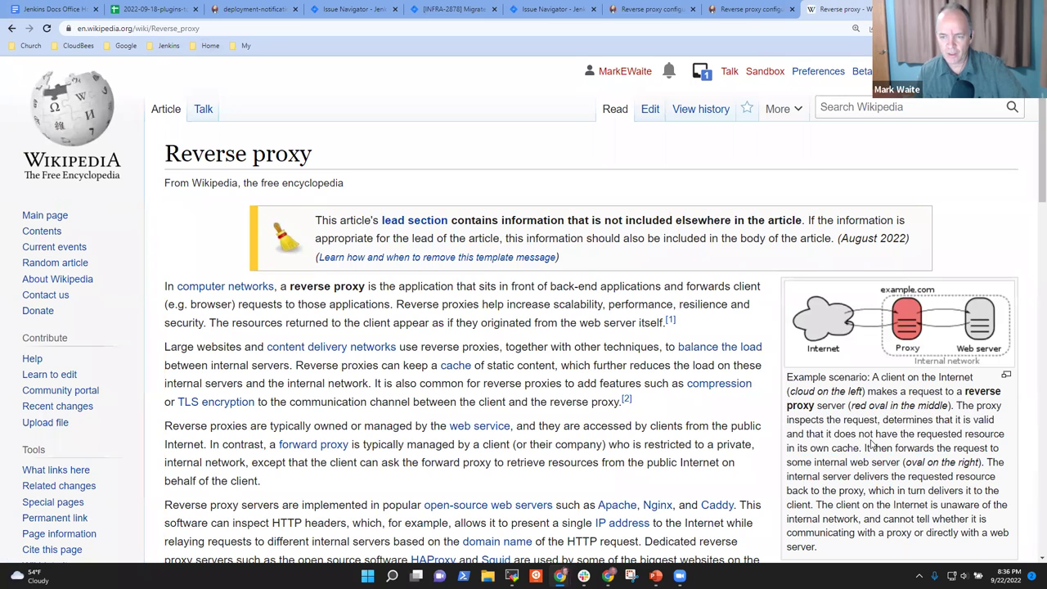
pyautogui.scroll(-2, 869, 443)
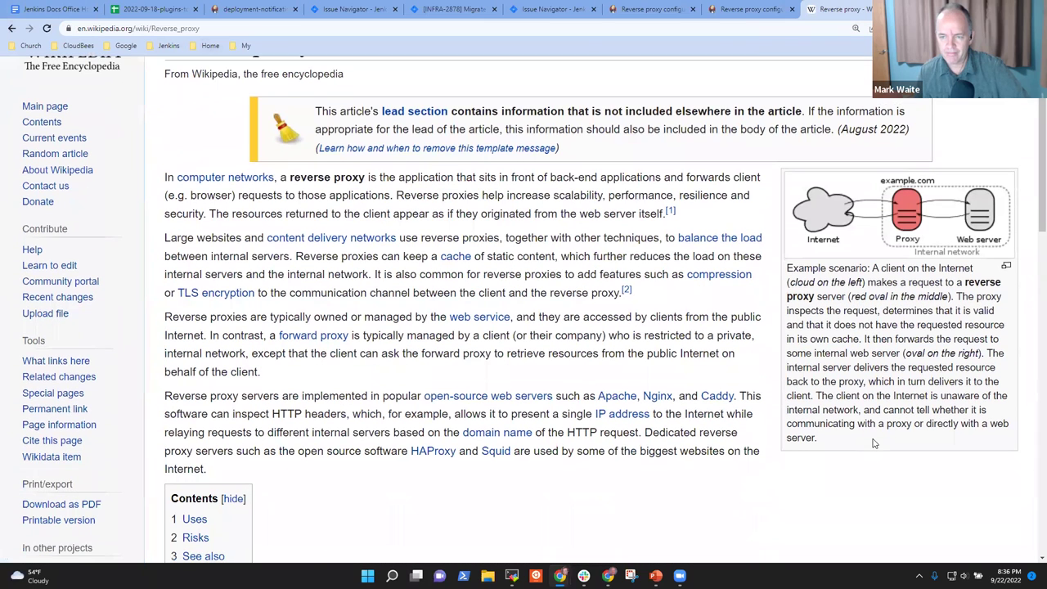
pyautogui.scroll(2, 875, 443)
pyautogui.click(749, 9)
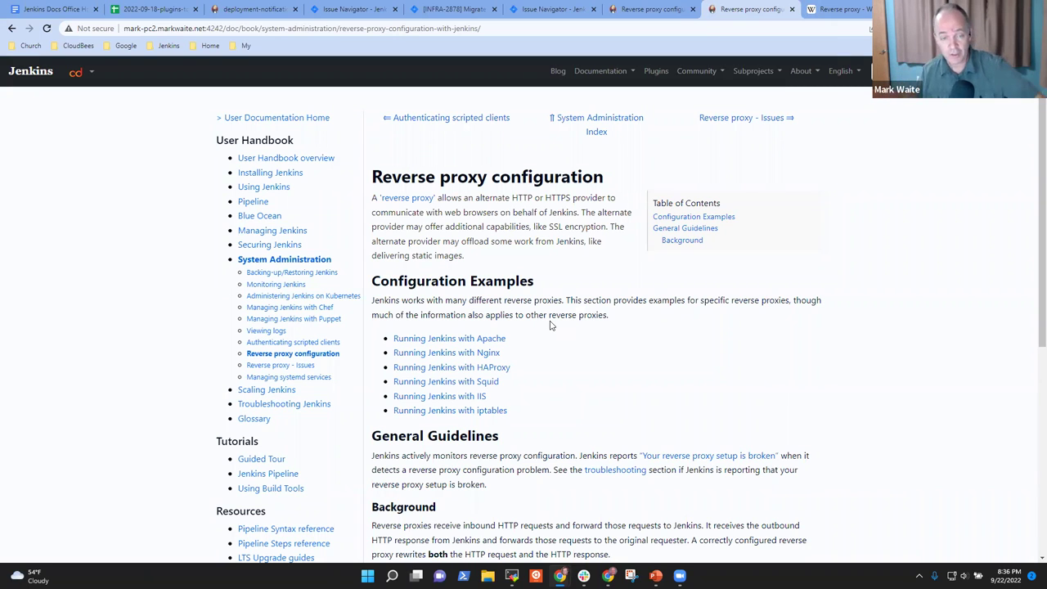
pyautogui.doubleClick(439, 280)
pyautogui.moveTo(439, 281); pyautogui.dragTo(514, 277)
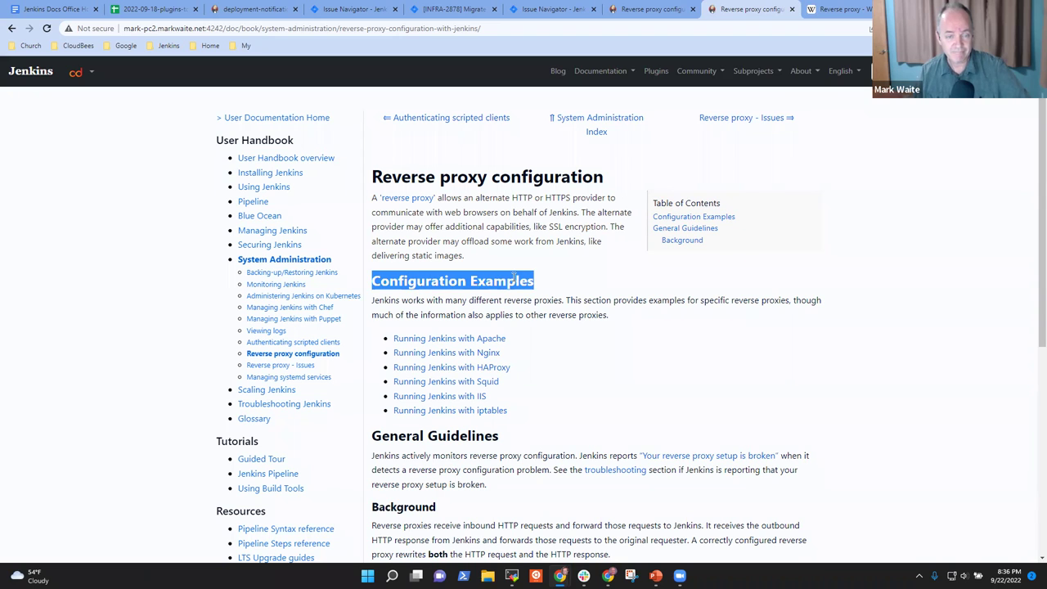
pyautogui.click(514, 277)
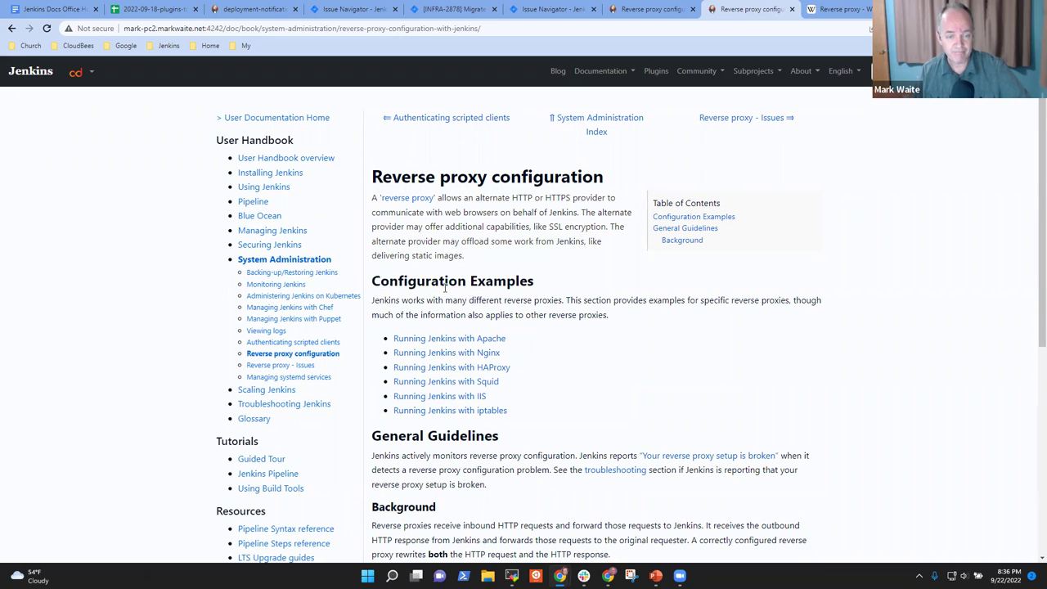
pyautogui.doubleClick(400, 281)
pyautogui.moveTo(400, 281); pyautogui.dragTo(532, 281)
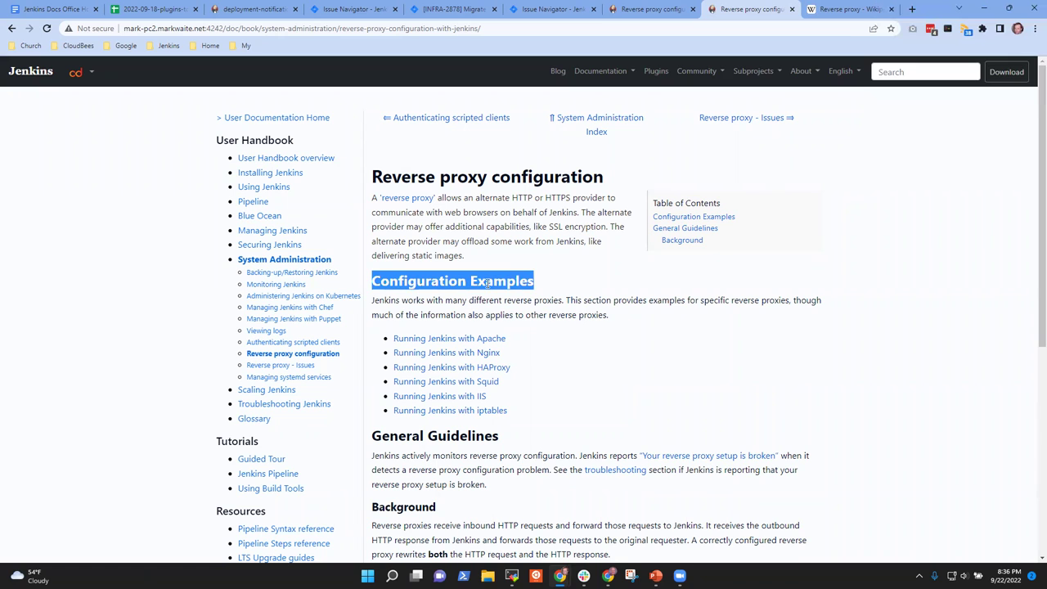
pyautogui.click(426, 293)
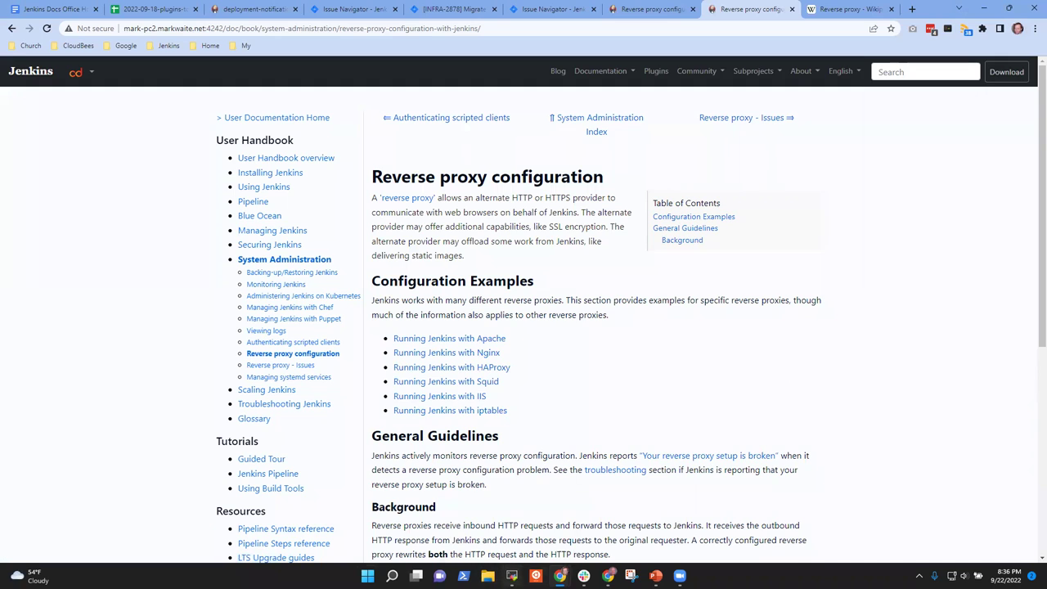
# Bring Emacs forward and open the reverse-proxy-configuration-with-jenkins.adoc buffer from the buffer list
pyautogui.click(512, 576)
pyautogui.hotkey('ctrl', 'x')
pyautogui.press('b')
pyautogui.hotkey('ctrl', 'g')
pyautogui.hotkey('ctrl', 'x')
pyautogui.hotkey('ctrl', 'b')
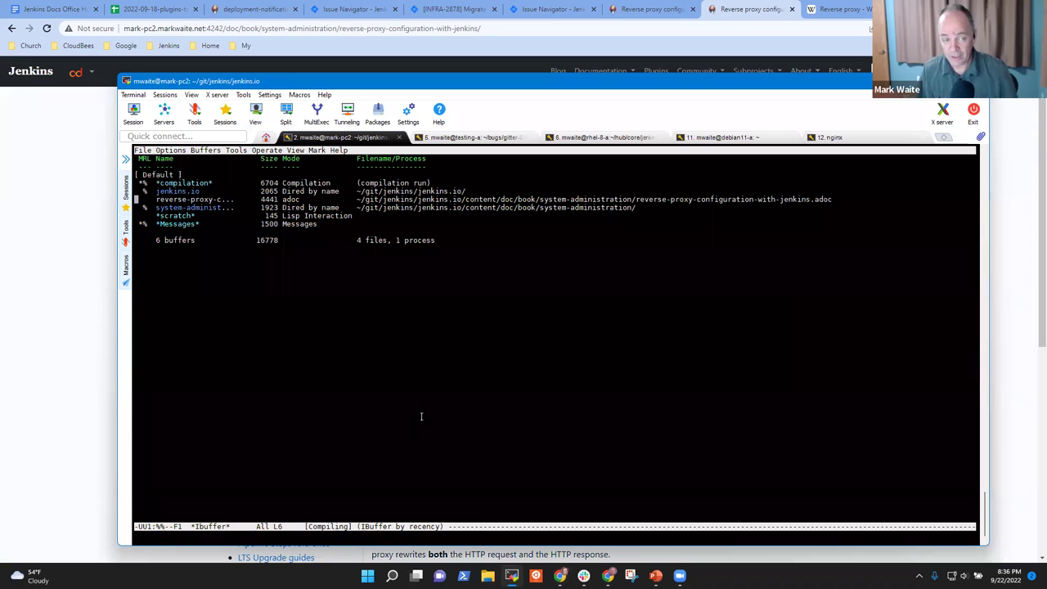
pyautogui.press('Return')
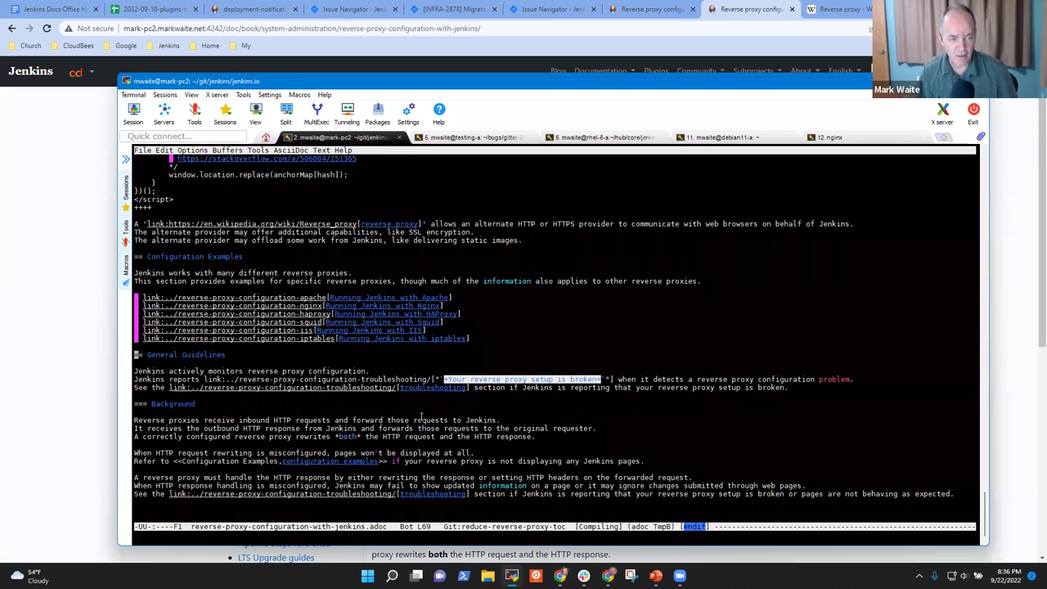
# Rename the heading to 'Configuration Examples by Server Type' and save the file
pyautogui.press('Up')
pyautogui.press('Up')
pyautogui.press('Up')
pyautogui.press('Up')
pyautogui.press('Up')
pyautogui.press('Up')
pyautogui.press('Up')
pyautogui.press('Up')
pyautogui.press('Up')
pyautogui.press('Up')
pyautogui.press('Up')
pyautogui.press('Up')
pyautogui.press('End')
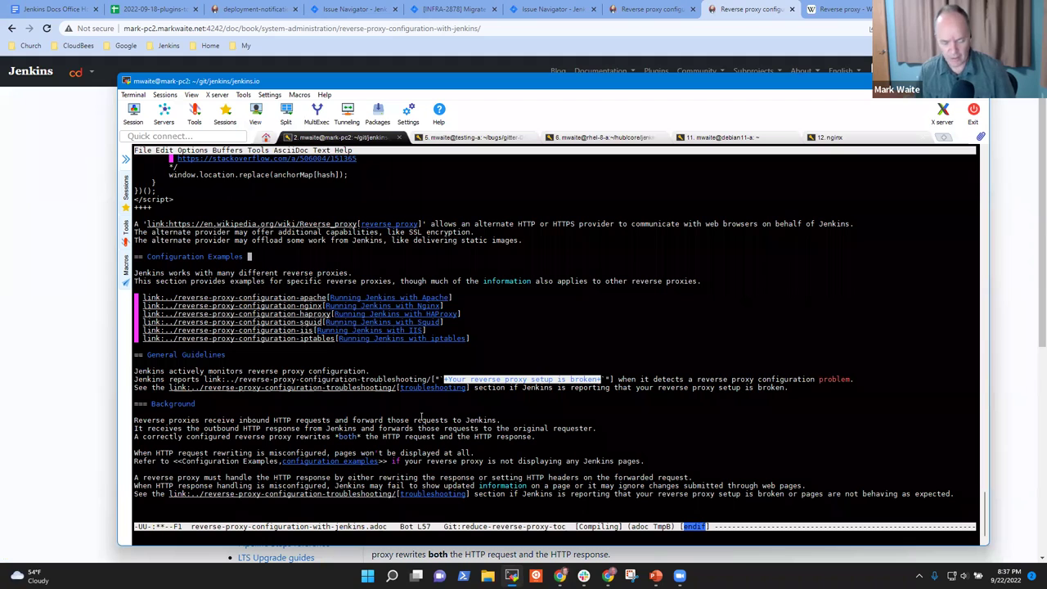
pyautogui.write('by Re')
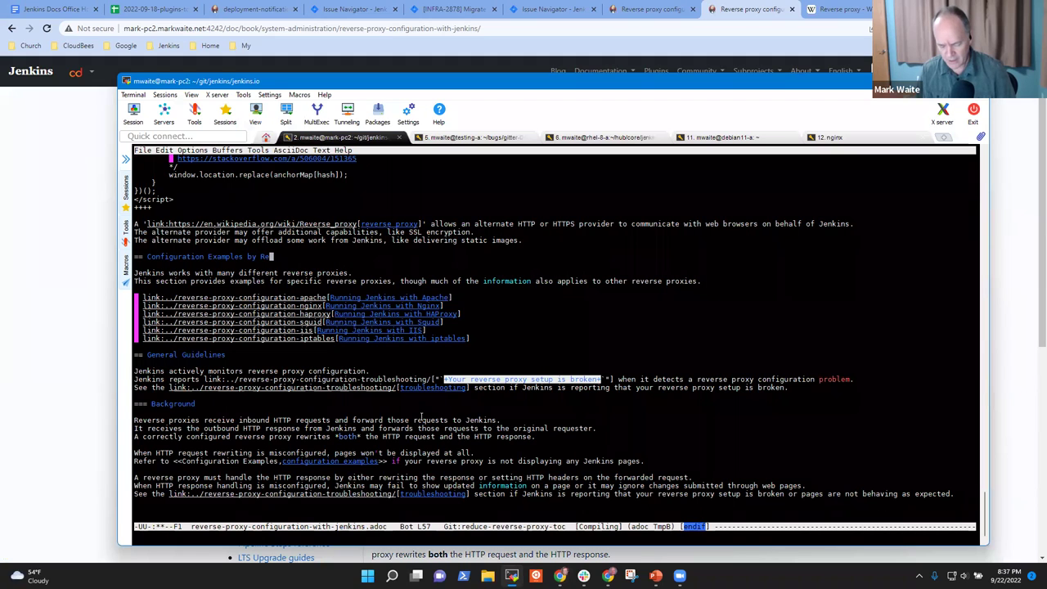
pyautogui.write('verse Pr')
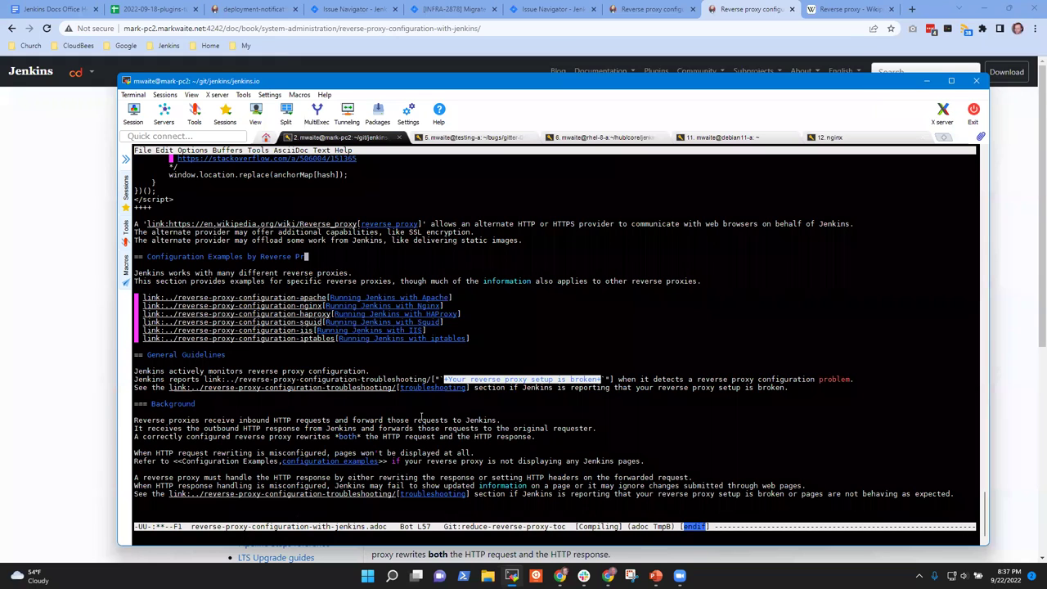
pyautogui.write('oxy Server')
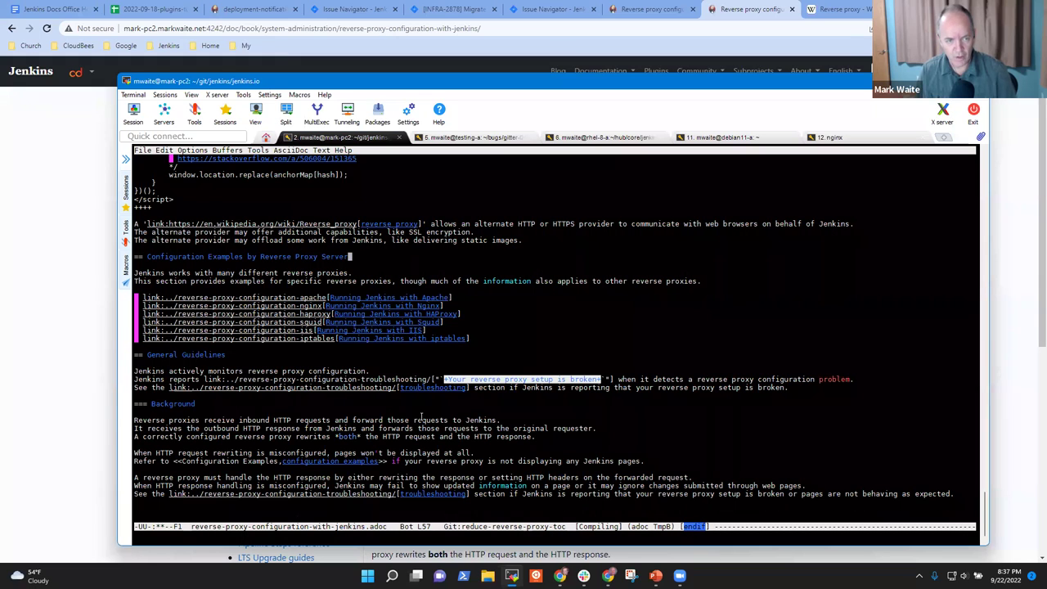
pyautogui.hotkey('ctrl', 'BackSpace')
pyautogui.hotkey('ctrl', 'BackSpace')
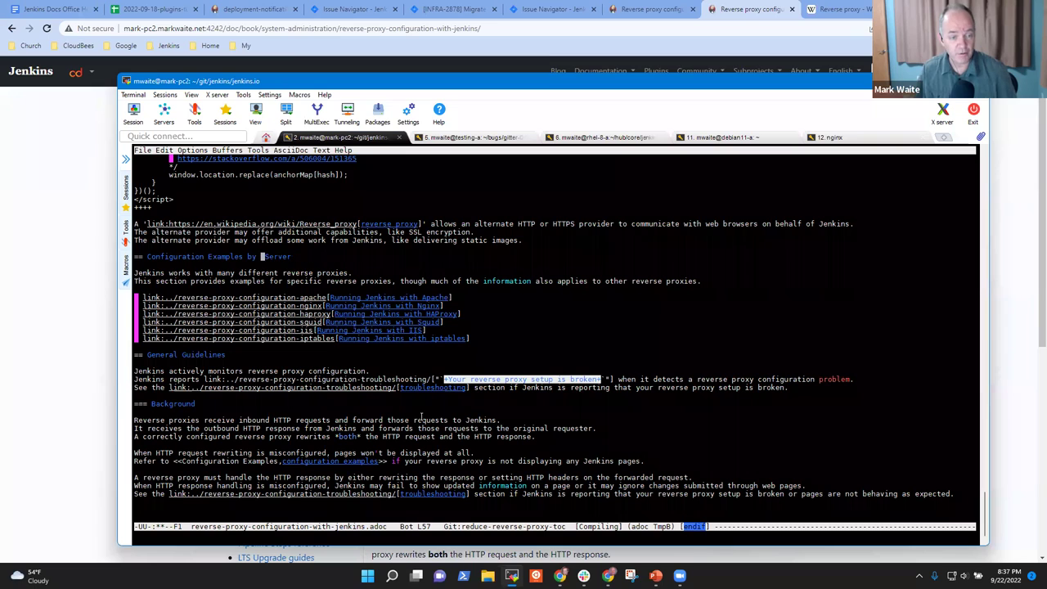
pyautogui.press('Delete')
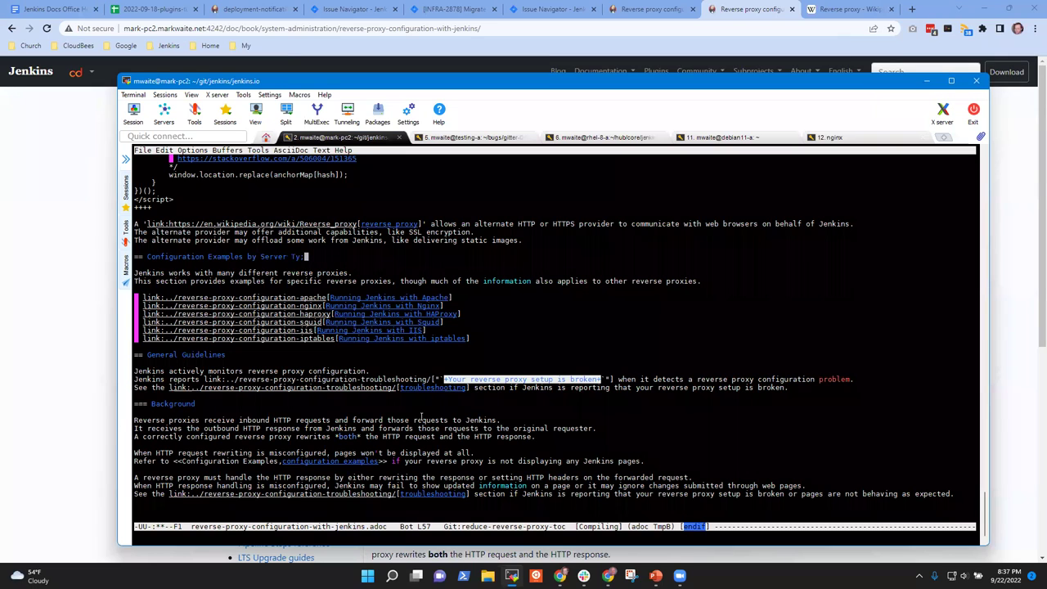
pyautogui.write('e')
pyautogui.hotkey('ctrl', 'x')
pyautogui.hotkey('ctrl', 's')
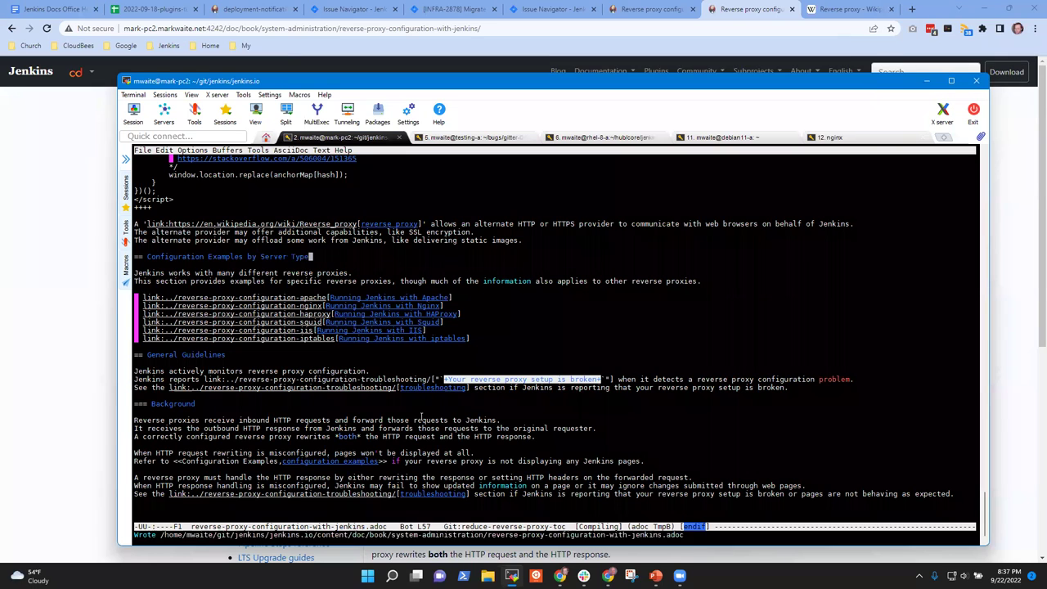
# Add a [[configuration-examples]] anchor line above the heading, save, and switch back to the browser
pyautogui.press('Up')
pyautogui.press('Return')
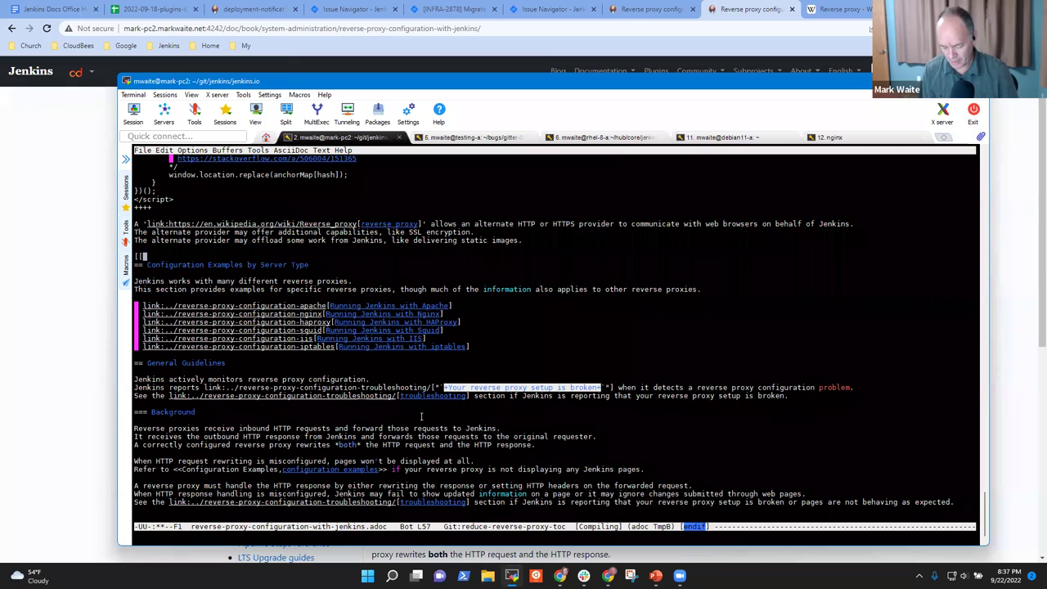
pyautogui.write('[[Configur')
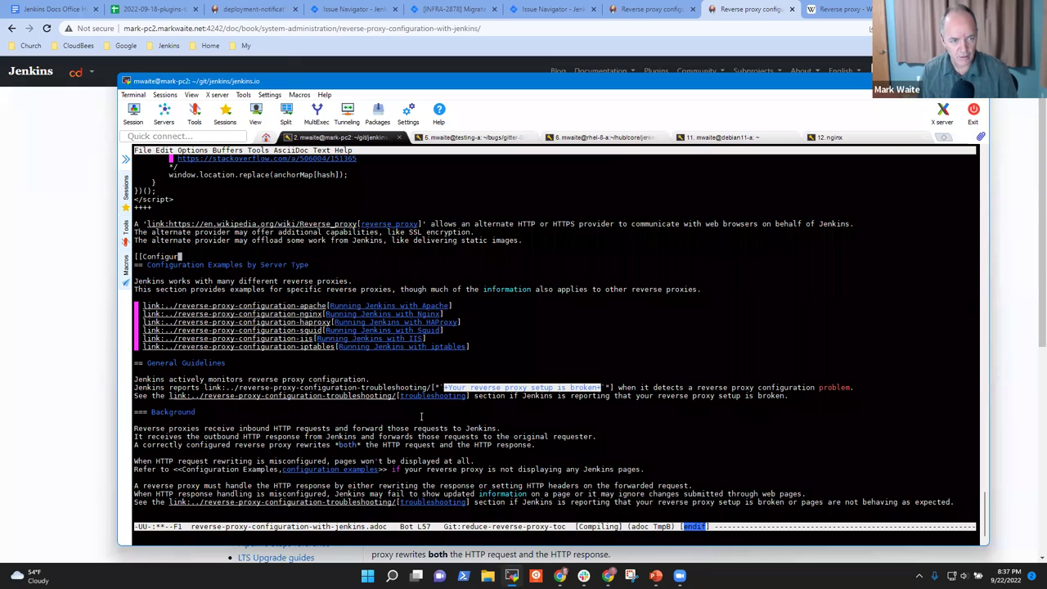
pyautogui.press('BackSpace')
pyautogui.press('BackSpace')
pyautogui.press('BackSpace')
pyautogui.press('BackSpace')
pyautogui.press('BackSpace')
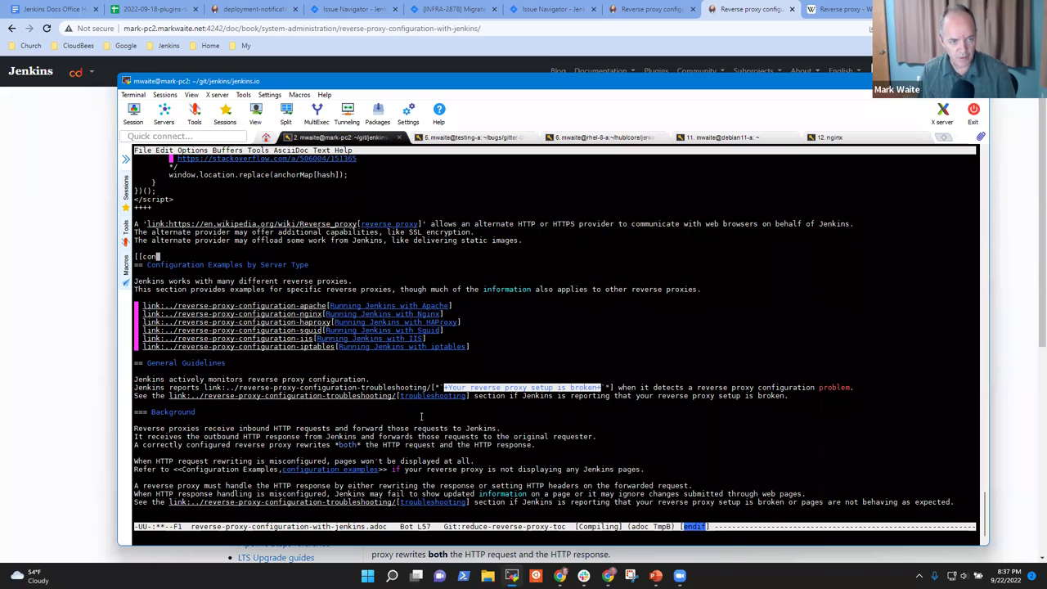
pyautogui.write('figuration')
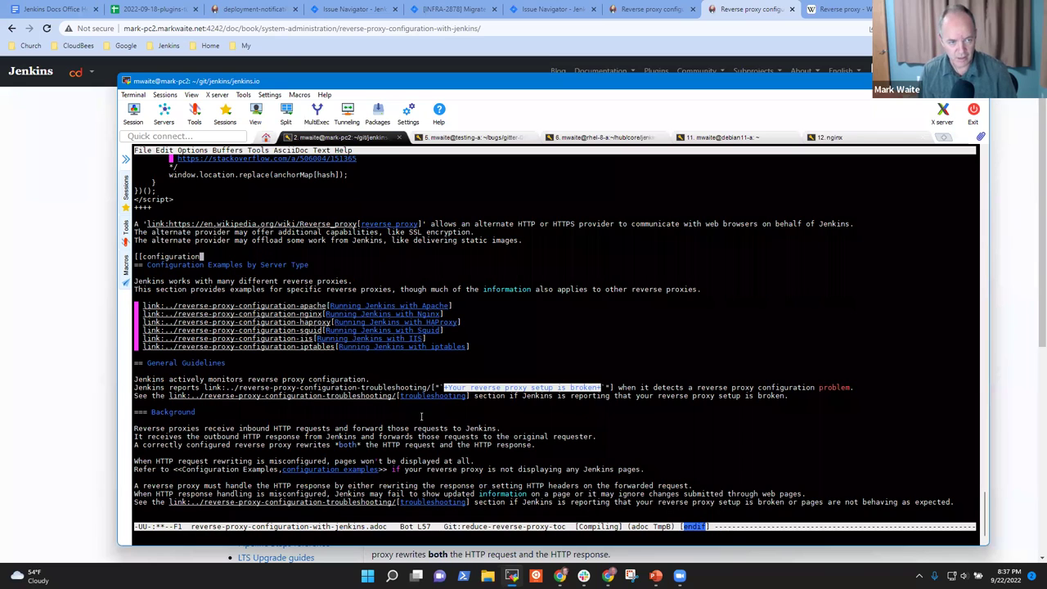
pyautogui.write('-example')
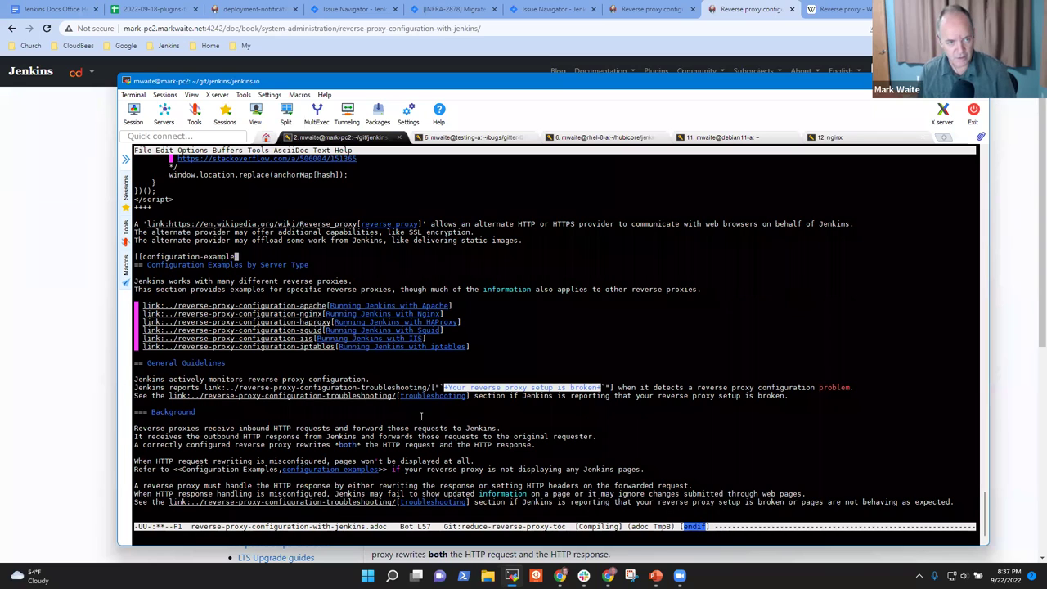
pyautogui.write('s]]')
pyautogui.hotkey('ctrl', 'x')
pyautogui.hotkey('ctrl', 's')
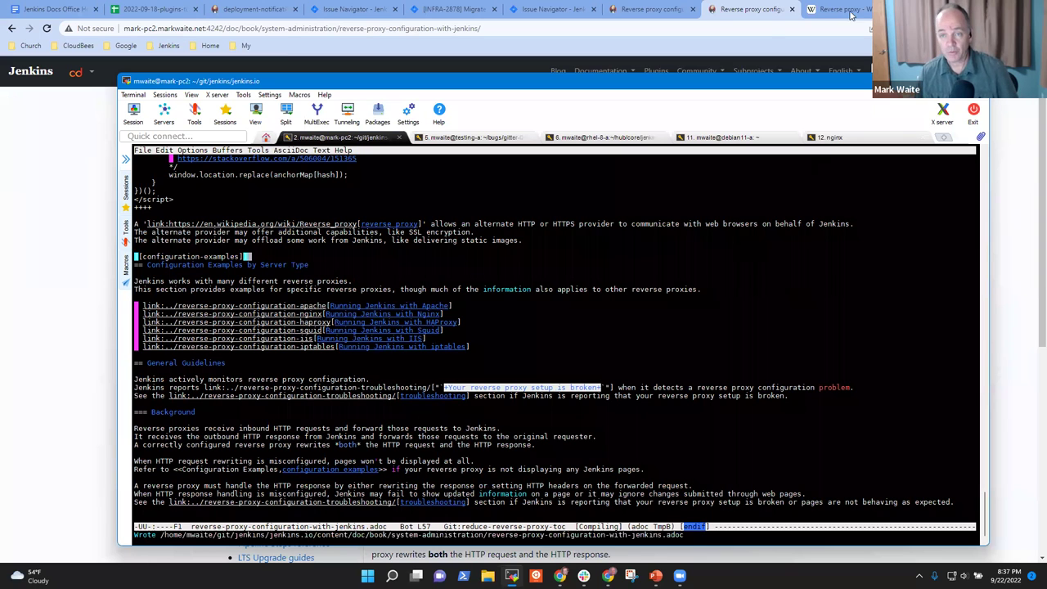
pyautogui.hotkey('alt', 'Tab')
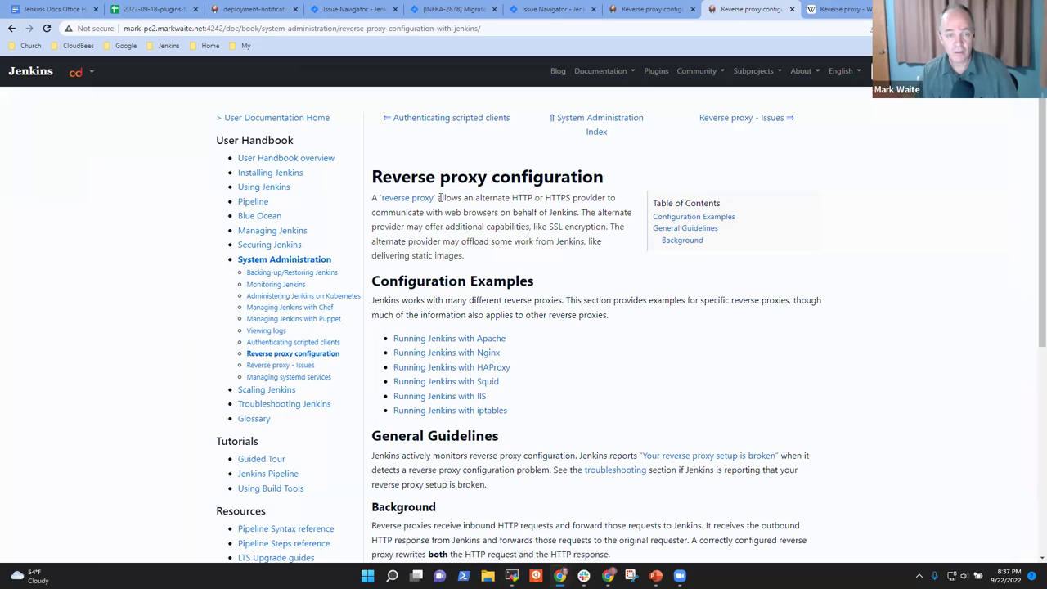
# Reload the preview to see the renamed heading, then try the Apache and Nginx example links, which fail to render
pyautogui.click(47, 29)
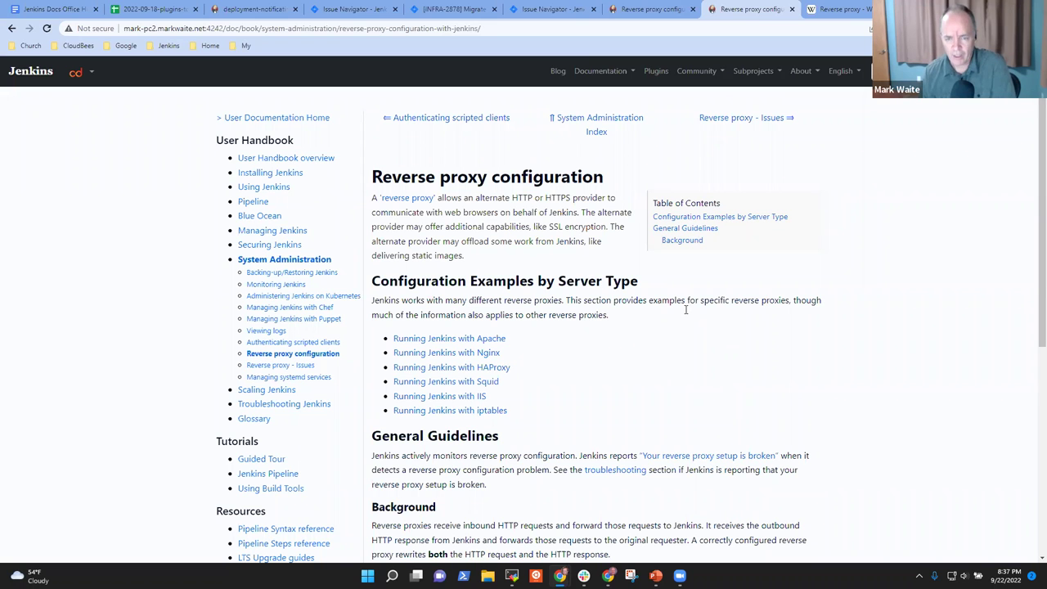
pyautogui.scroll(-1, 513, 285)
pyautogui.scroll(-3, 513, 285)
pyautogui.scroll(3, 449, 338)
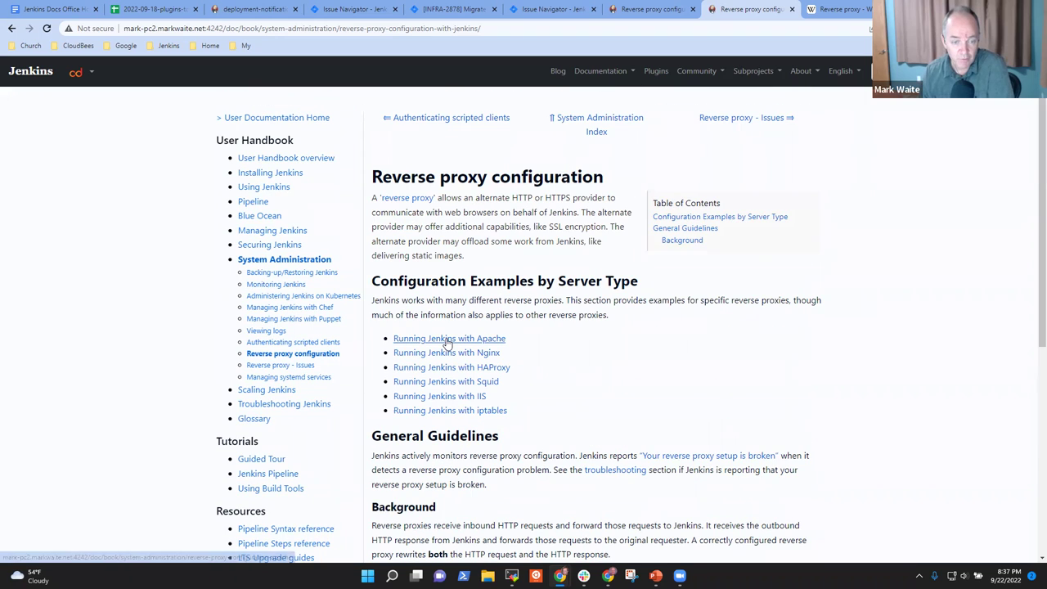
pyautogui.click(448, 341)
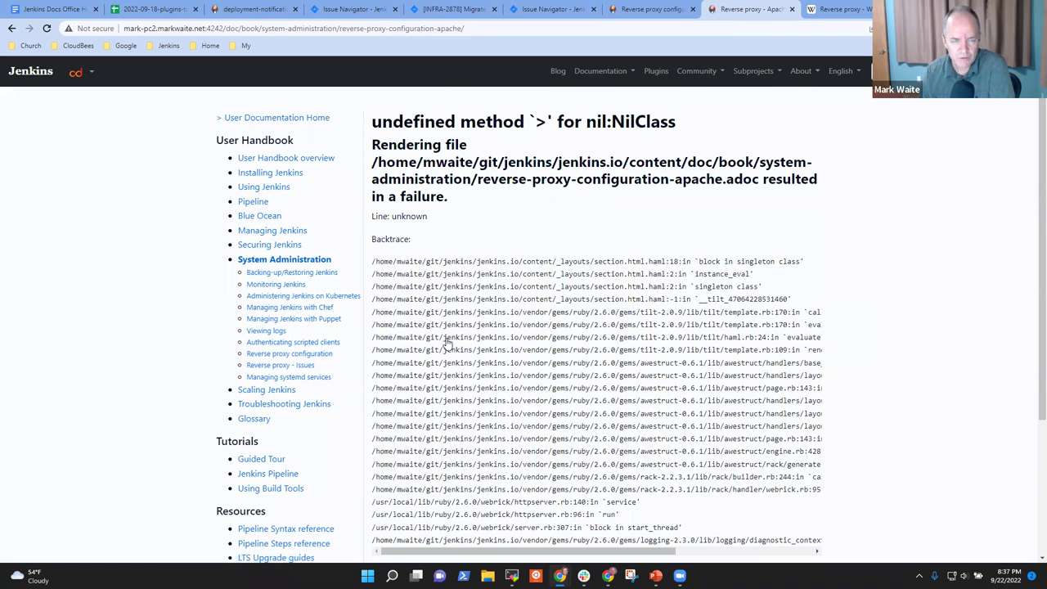
pyautogui.click(11, 28)
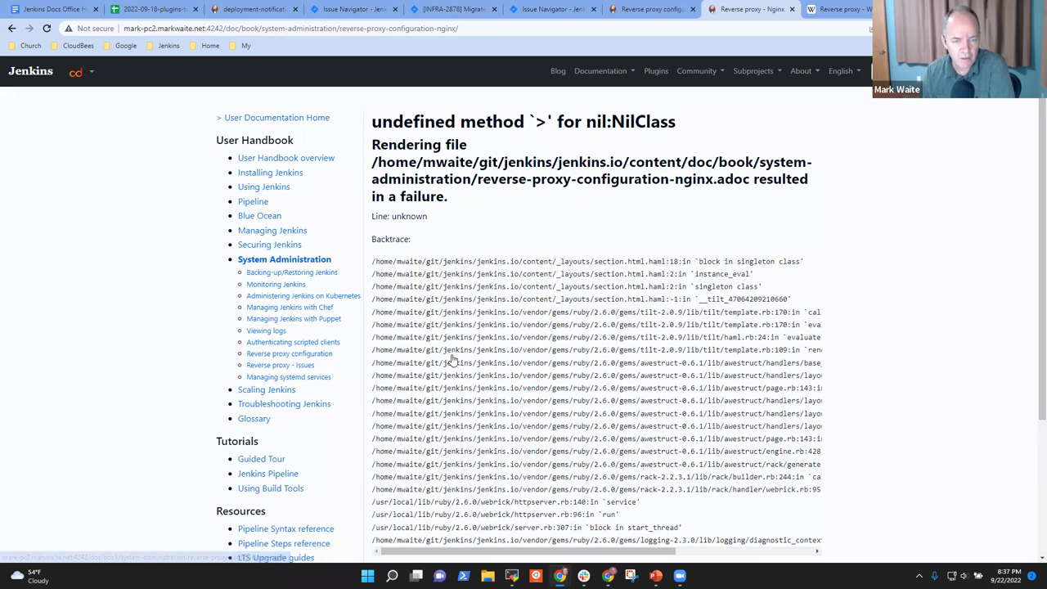
pyautogui.click(10, 29)
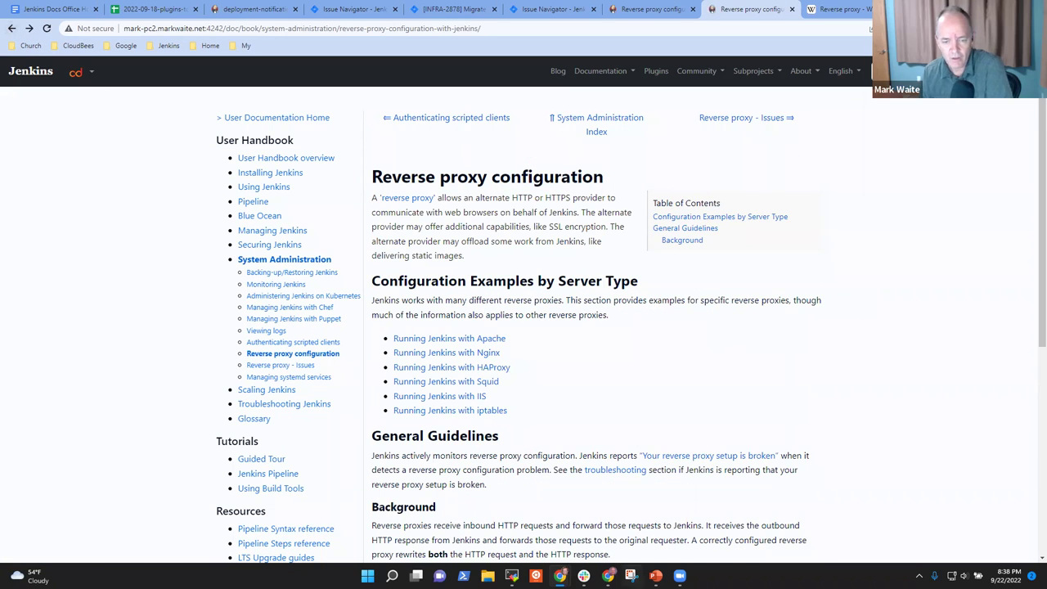
# On the published jenkins.io page, confirm the Apache and Nginx example pages render correctly
pyautogui.click(653, 10)
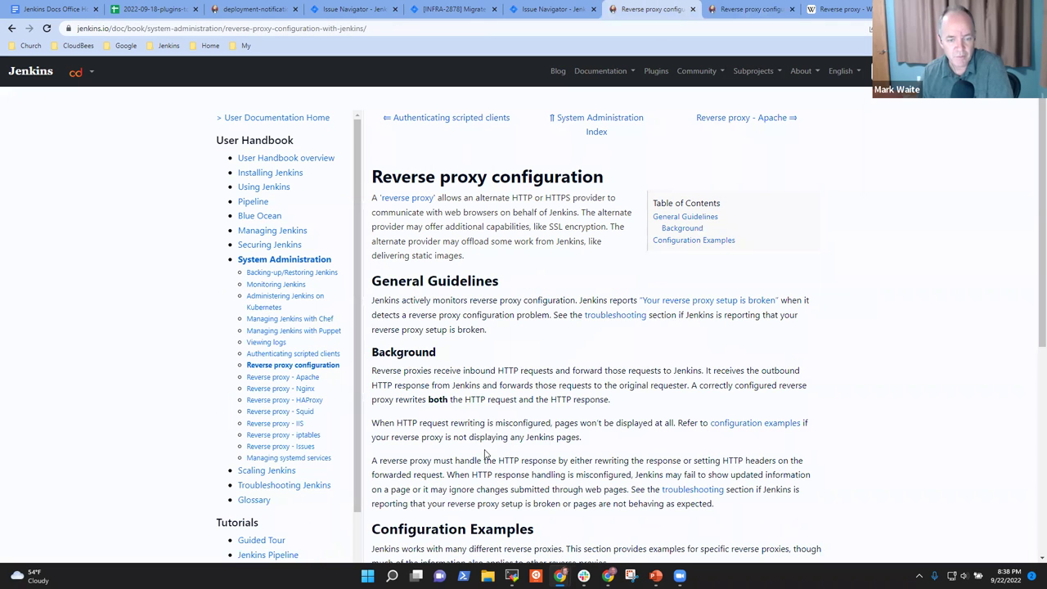
pyautogui.scroll(-3, 603, 465)
pyautogui.scroll(-2, 603, 465)
pyautogui.click(479, 212)
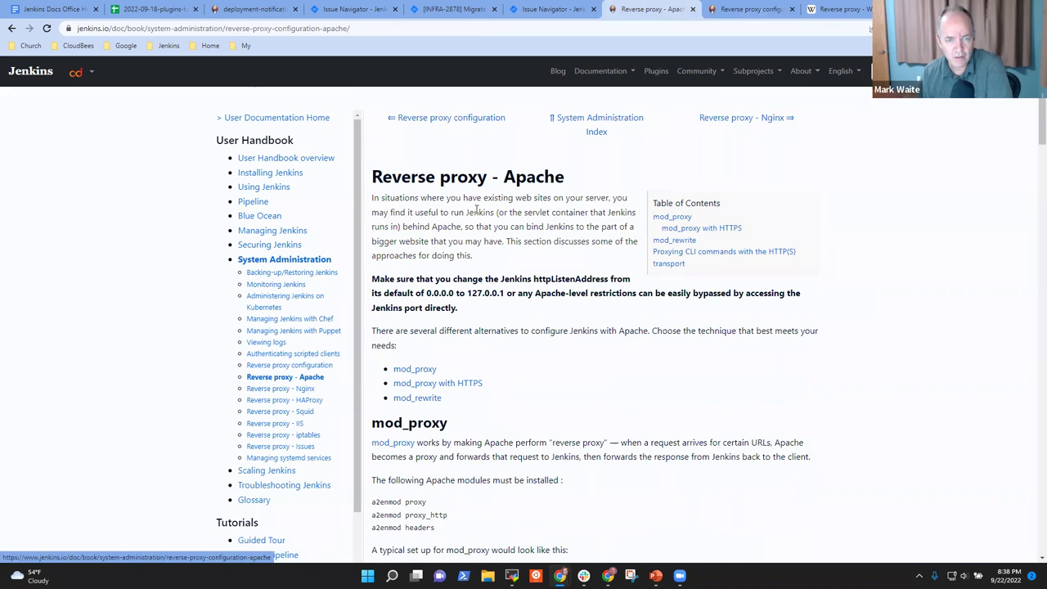
pyautogui.click(13, 30)
pyautogui.click(482, 235)
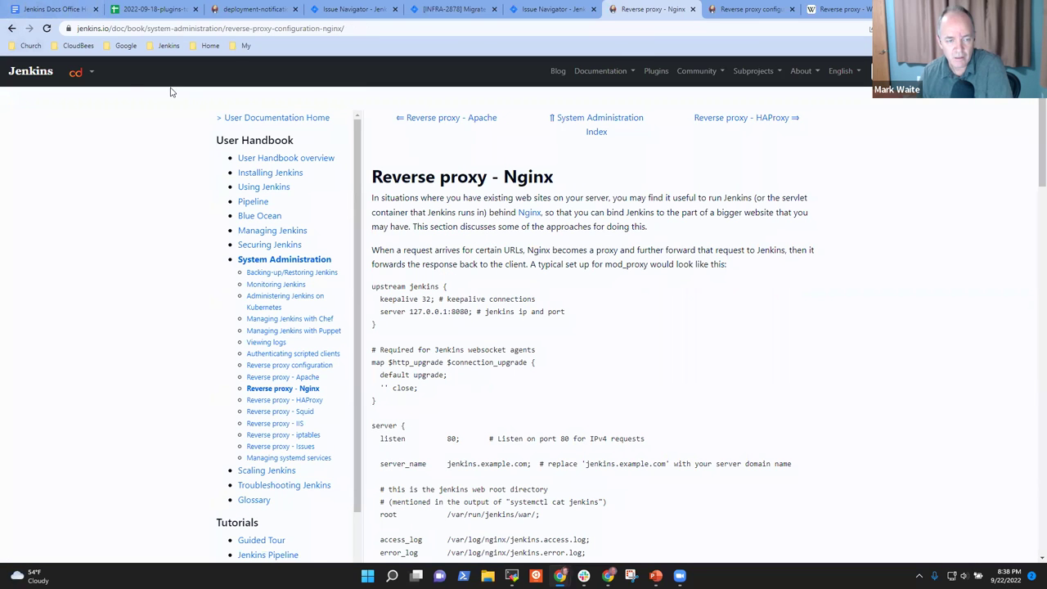
pyautogui.click(13, 29)
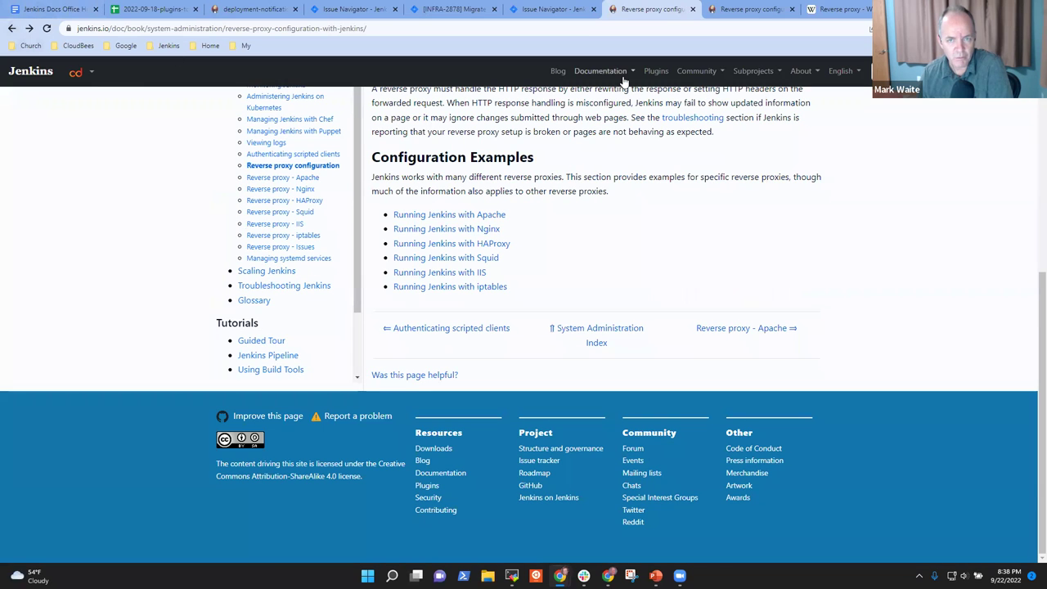
# Check the local preview's iptables example, go back to Reverse proxy configuration, and bring Emacs forward
pyautogui.click(746, 10)
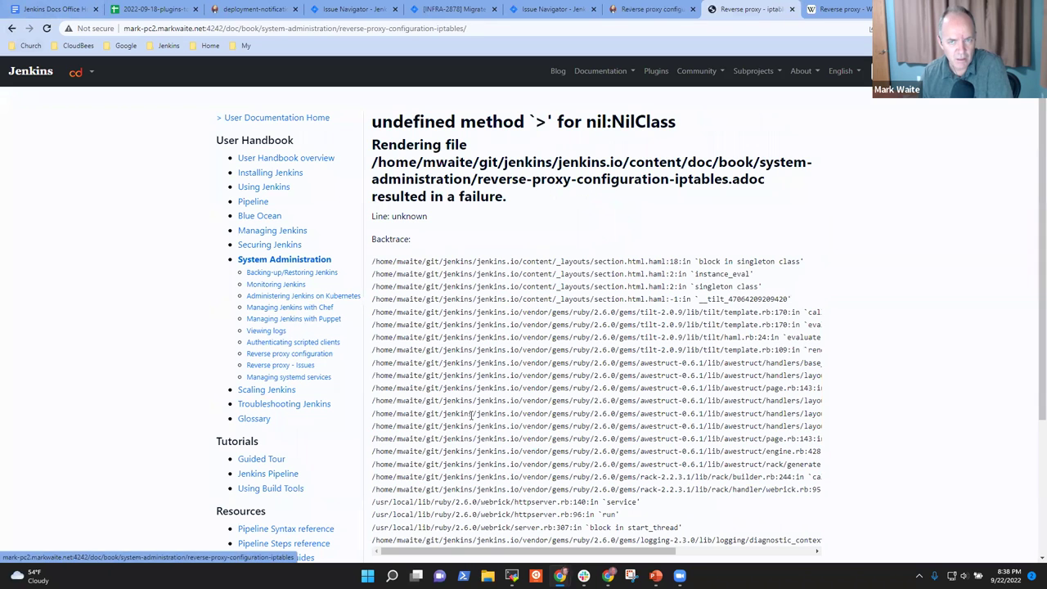
pyautogui.scroll(-3, 653, 419)
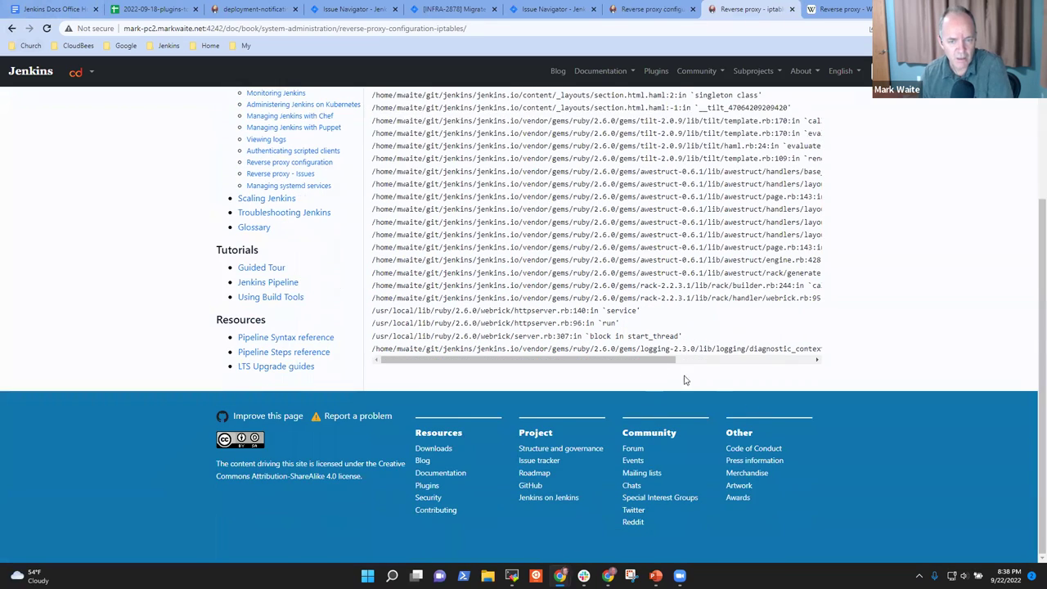
pyautogui.moveTo(643, 360)
pyautogui.mouseDown()
pyautogui.moveTo(818, 365)
pyautogui.moveTo(622, 362)
pyautogui.mouseUp()
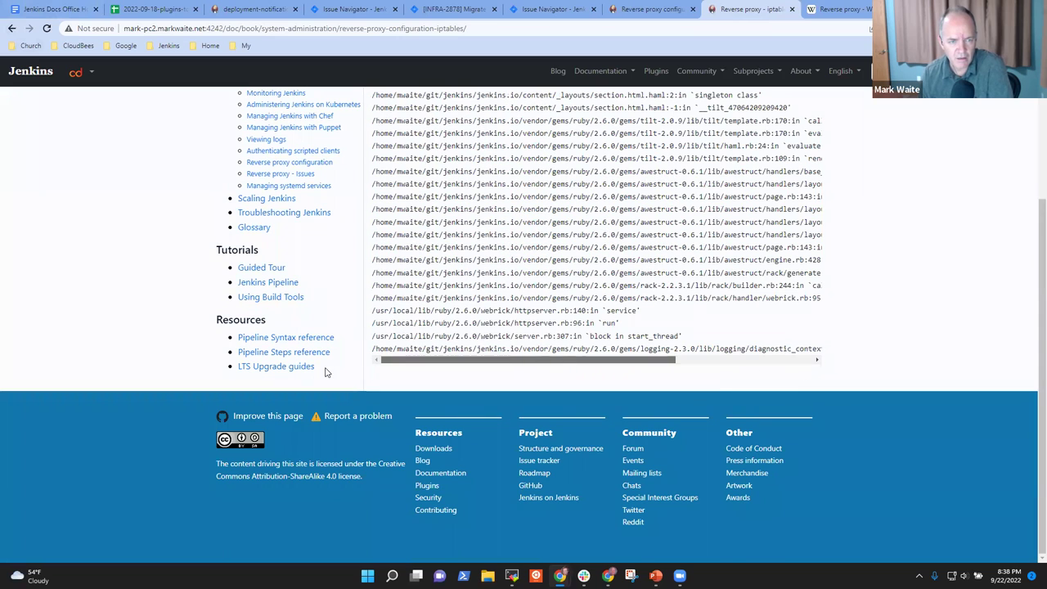
pyautogui.click(11, 27)
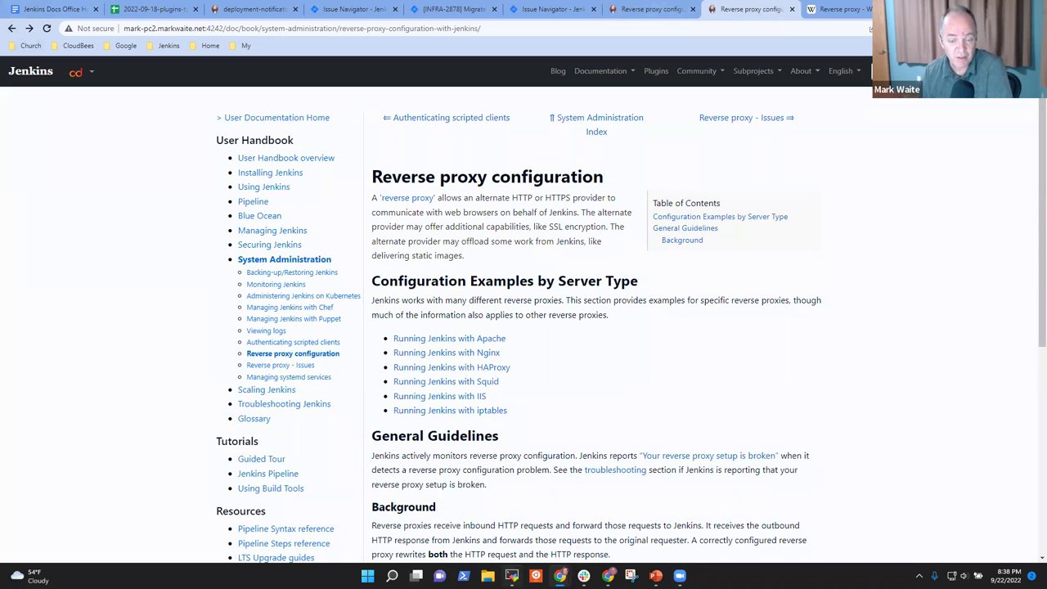
pyautogui.click(511, 575)
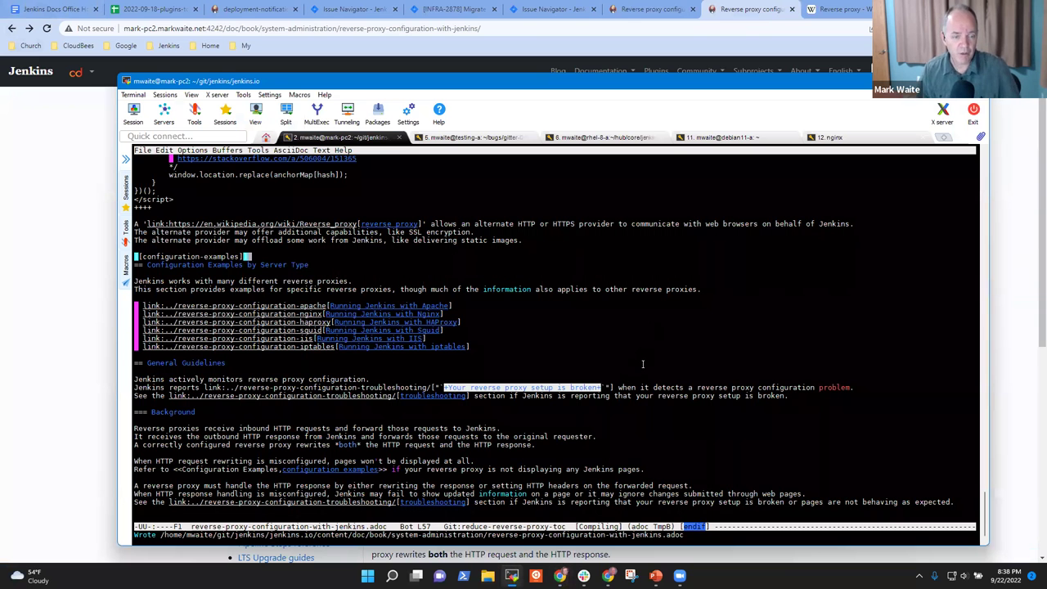
# Strip the ../ and ./ prefixes from all six server-type example links and save the file
pyautogui.press('Down')
pyautogui.press('Down')
pyautogui.press('Down')
pyautogui.press('Down')
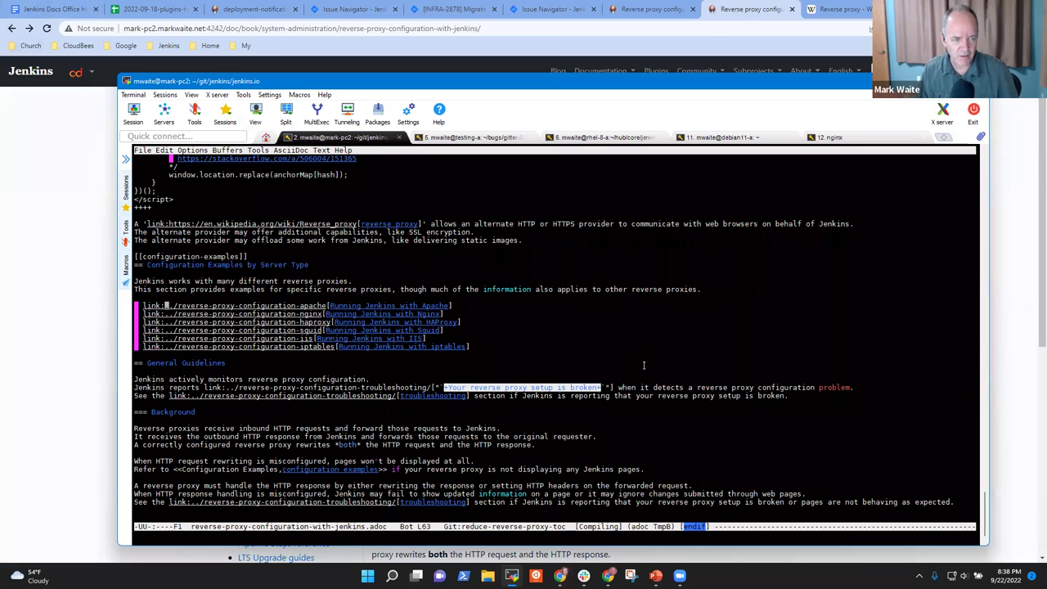
pyautogui.hotkey('ctrl', 'd')
pyautogui.hotkey('ctrl', 'd')
pyautogui.hotkey('ctrl', 'd')
pyautogui.press('Down')
pyautogui.hotkey('ctrl', 'd')
pyautogui.hotkey('ctrl', 'd')
pyautogui.hotkey('ctrl', 'd')
pyautogui.press('Down')
pyautogui.hotkey('ctrl', 'd')
pyautogui.hotkey('ctrl', 'd')
pyautogui.hotkey('ctrl', 'd')
pyautogui.press('Down')
pyautogui.hotkey('ctrl', 'd')
pyautogui.hotkey('ctrl', 'd')
pyautogui.hotkey('ctrl', 'd')
pyautogui.press('Down')
pyautogui.hotkey('ctrl', 'd')
pyautogui.hotkey('ctrl', 'd')
pyautogui.hotkey('ctrl', 'd')
pyautogui.press('Down')
pyautogui.hotkey('ctrl', 'd')
pyautogui.hotkey('ctrl', 'd')
pyautogui.hotkey('ctrl', 'd')
pyautogui.hotkey('ctrl', 'x')
pyautogui.hotkey('ctrl', 's')
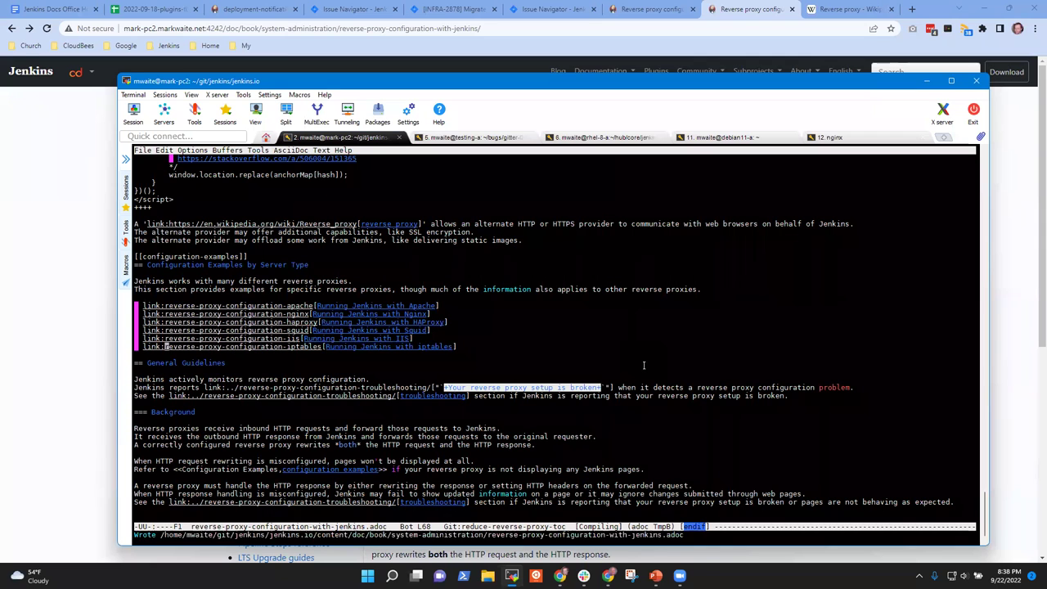
# Reload the preview and test the Apache example link, which now returns Not Found
pyautogui.click(777, 9)
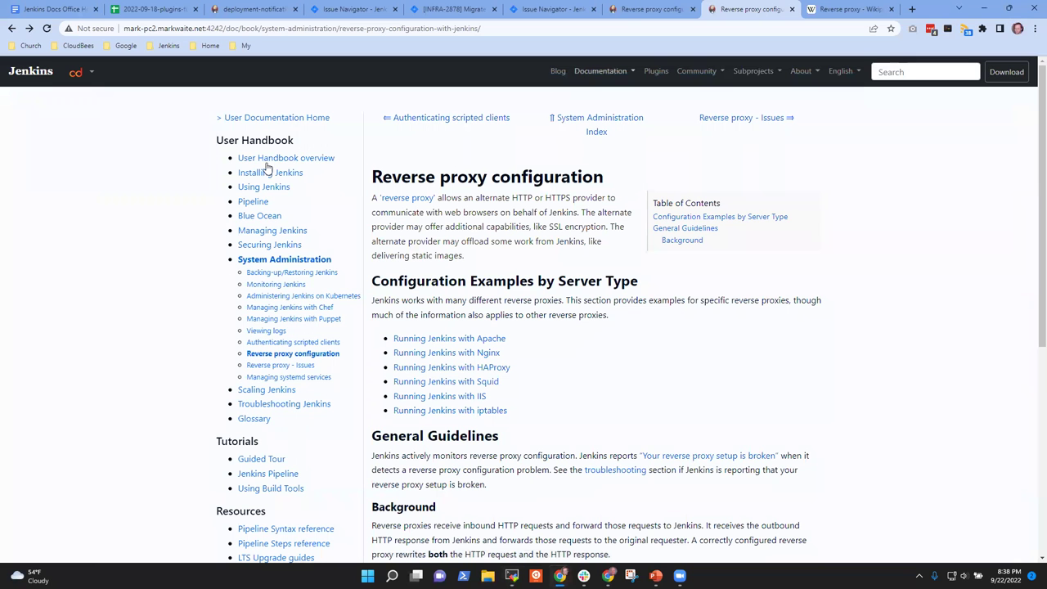
pyautogui.click(46, 28)
pyautogui.click(447, 338)
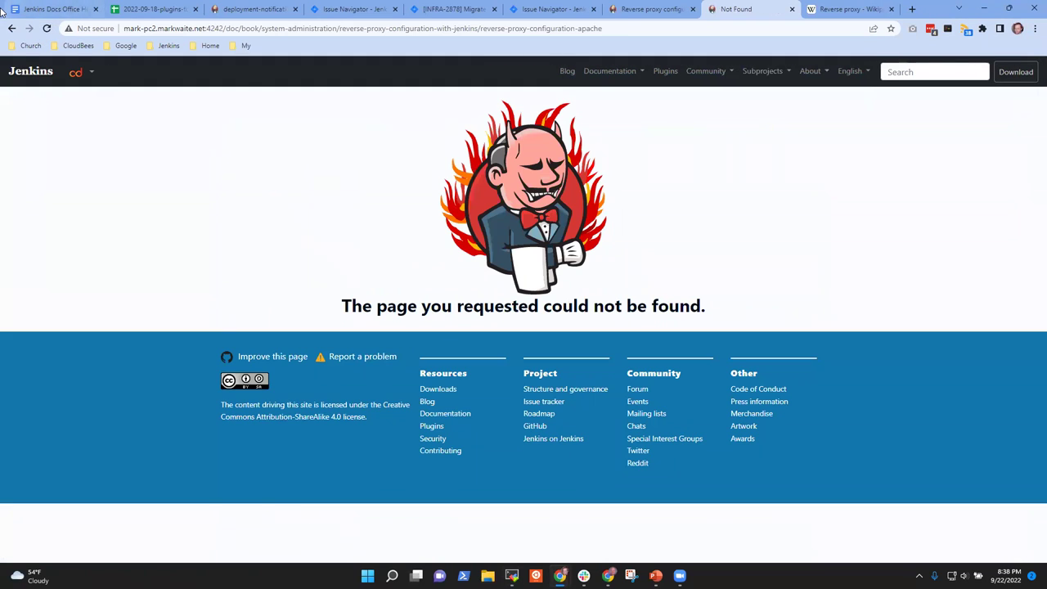
pyautogui.click(11, 28)
pyautogui.click(667, 9)
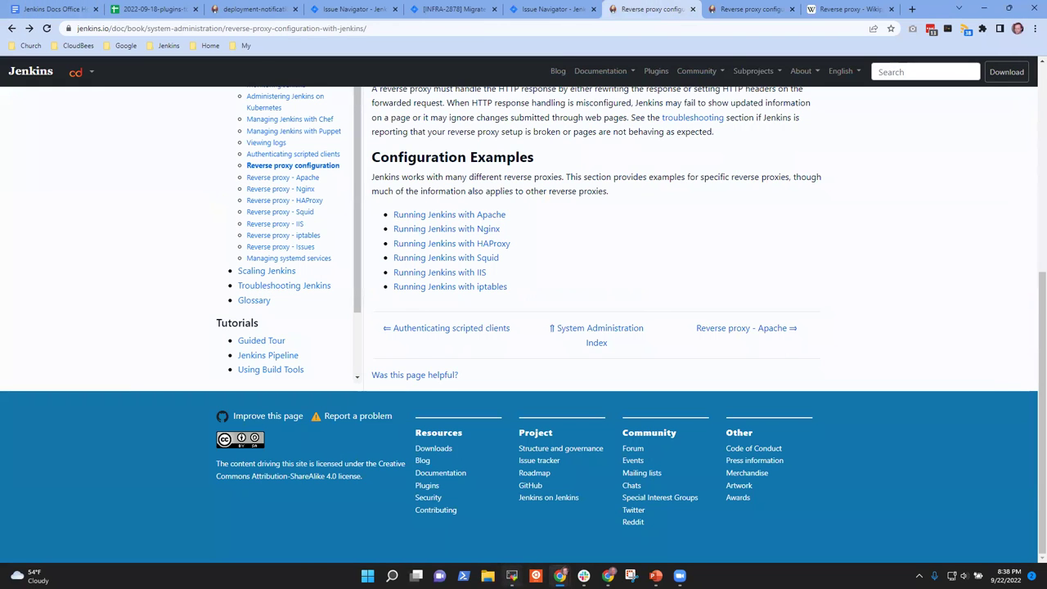
# In Emacs, copy the doc/book/system-administration path from the find-file prompt, then cancel the prompt
pyautogui.hotkey('alt', 'Tab')
pyautogui.hotkey('ctrl', 'x')
pyautogui.hotkey('ctrl', 'f')
pyautogui.hotkey('alt', 'b')
pyautogui.hotkey('alt', 'b')
pyautogui.hotkey('ctrl', 'space')
pyautogui.hotkey('alt', 'f')
pyautogui.hotkey('alt', 'f')
pyautogui.hotkey('alt', 'f')
pyautogui.hotkey('alt', 'f')
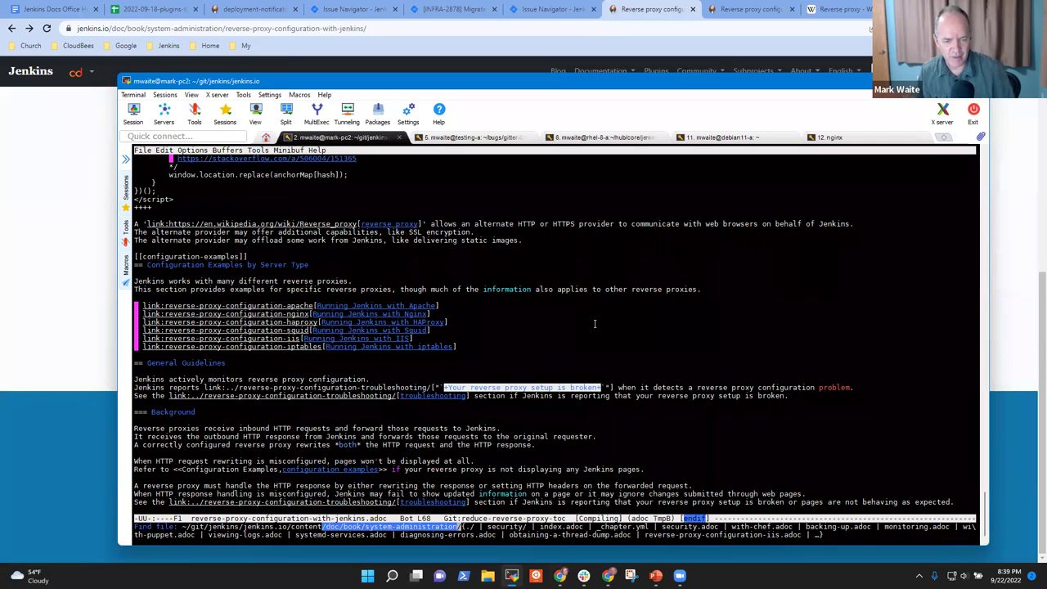
pyautogui.hotkey('alt', 'w')
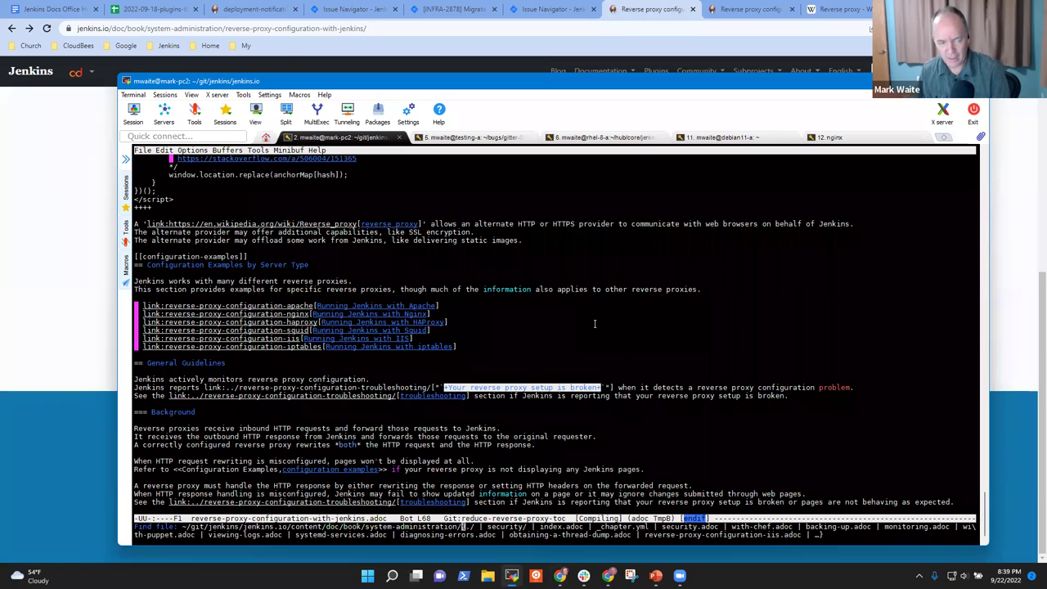
pyautogui.hotkey('ctrl', 'g')
# Prefix the apache, nginx and haproxy links with /doc/book/system-administration/
pyautogui.press('Up')
pyautogui.press('Up')
pyautogui.press('Up')
pyautogui.press('Up')
pyautogui.press('Up')
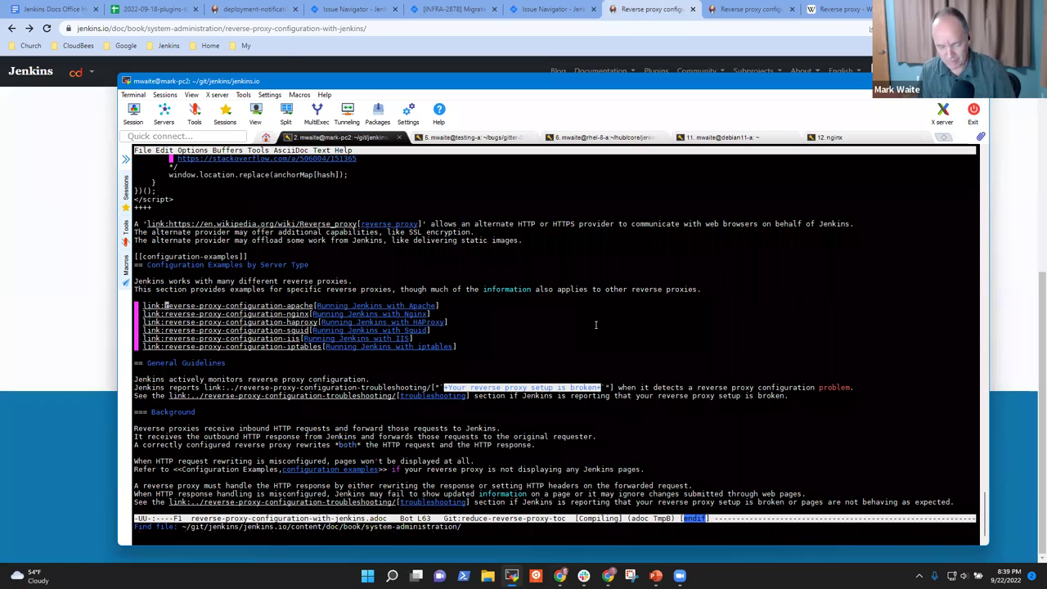
pyautogui.hotkey('ctrl', 'y')
pyautogui.press('Down')
pyautogui.hotkey('ctrl', 'a')
pyautogui.press('Right')
pyautogui.hotkey('ctrl', 'y')
pyautogui.hotkey('ctrl', 'a')
pyautogui.hotkey('alt', 'f')
pyautogui.press('Right')
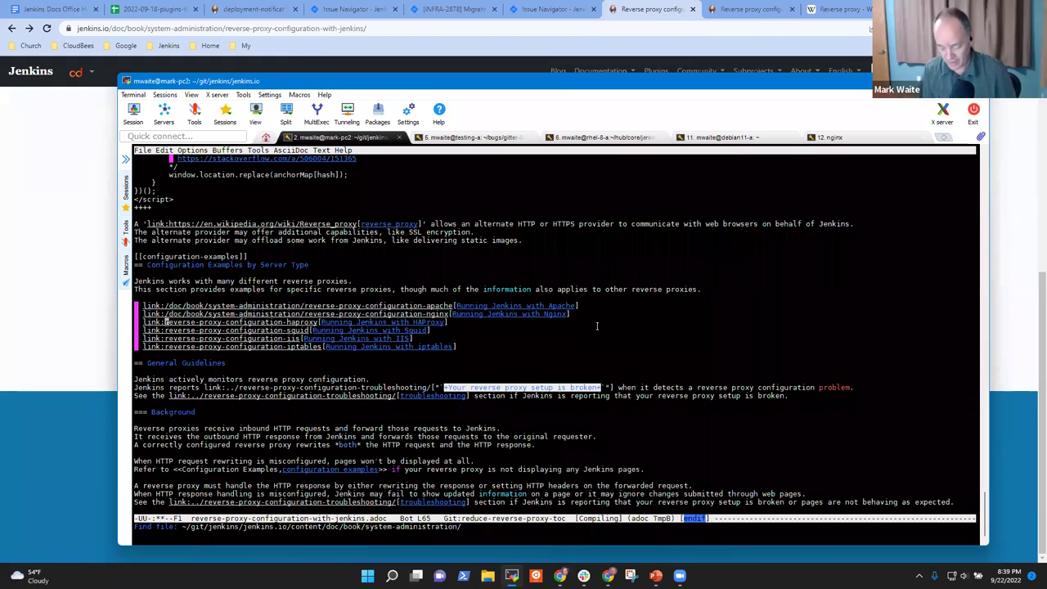
pyautogui.hotkey('ctrl', 'y')
# Prefix the squid, iis and iptables links with /doc/book/system-administration/
pyautogui.press('Down')
pyautogui.hotkey('alt', 'b')
pyautogui.hotkey('alt', 'b')
pyautogui.hotkey('alt', 'b')
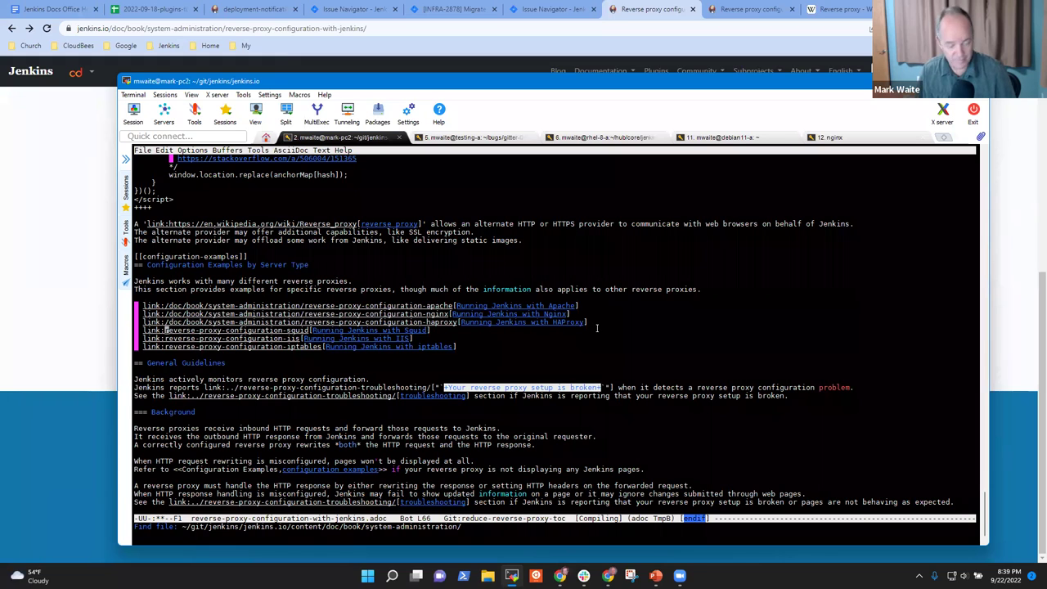
pyautogui.press('Down')
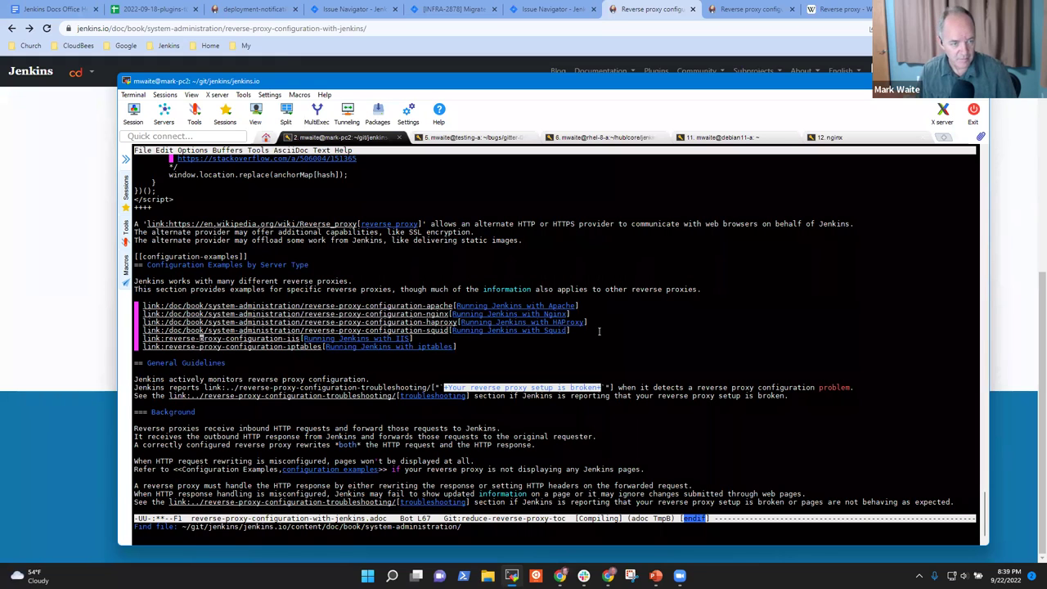
pyautogui.hotkey('alt', 'b')
pyautogui.hotkey('ctrl', 'y')
pyautogui.hotkey('alt', 'b')
pyautogui.hotkey('alt', 'b')
pyautogui.hotkey('ctrl', 'y')
# Save the edited AsciiDoc file and return to the browser
pyautogui.hotkey('ctrl', 'x')
pyautogui.hotkey('ctrl', 's')
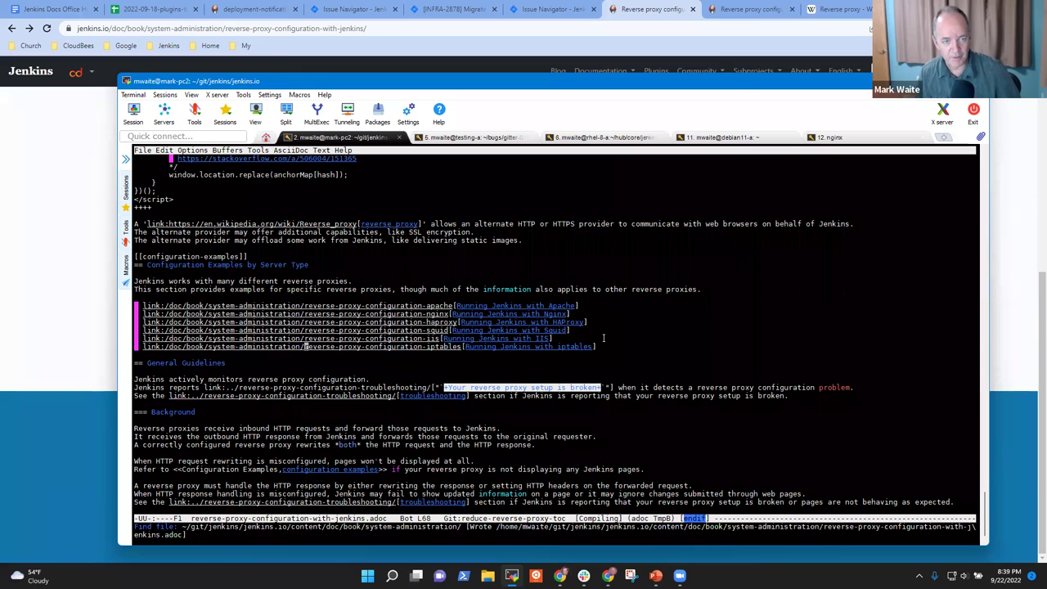
pyautogui.hotkey('alt', 'Tab')
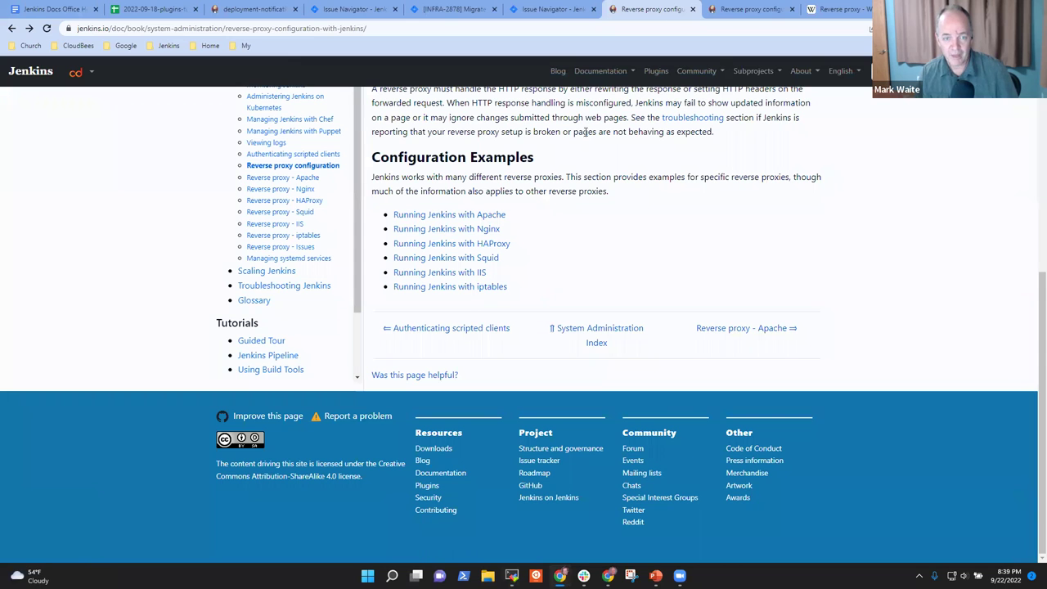
# Reload the local preview and open Running Jenkins with Apache, which shows an undefined-method backtrace
pyautogui.click(747, 11)
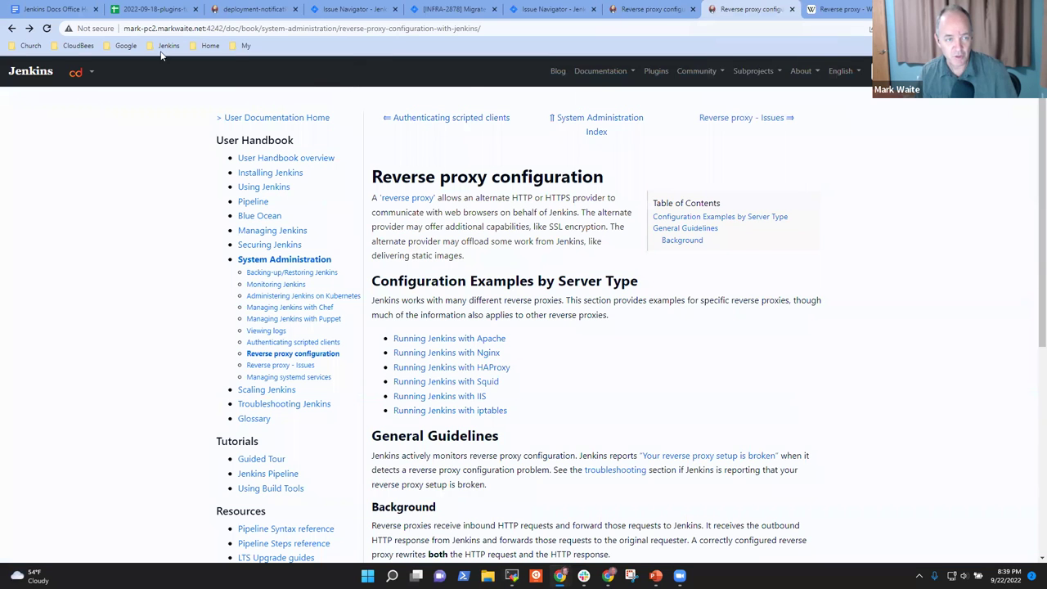
pyautogui.click(47, 29)
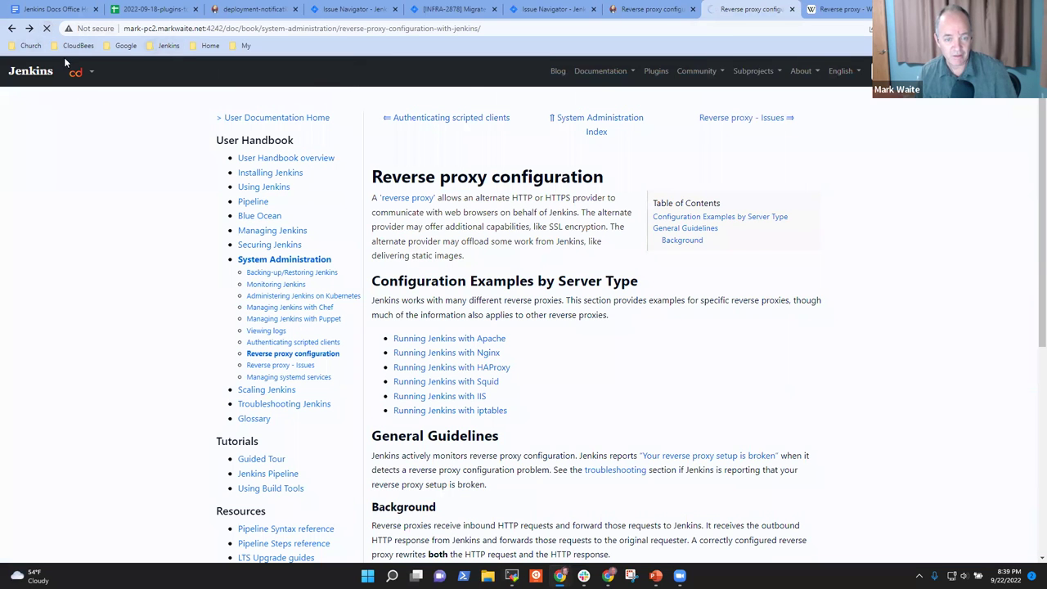
pyautogui.click(462, 340)
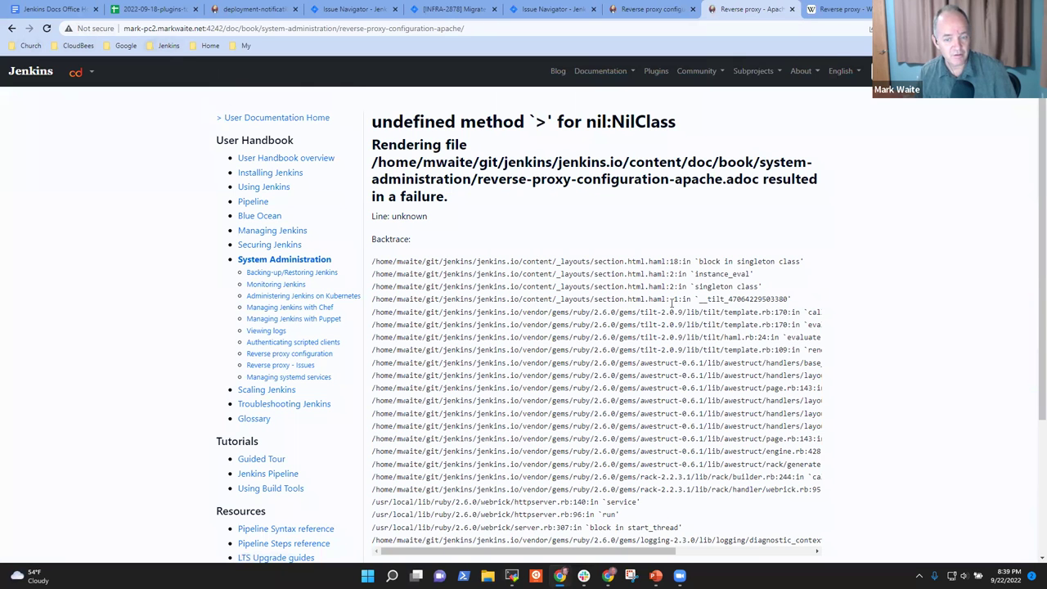
pyautogui.scroll(-3, 714, 326)
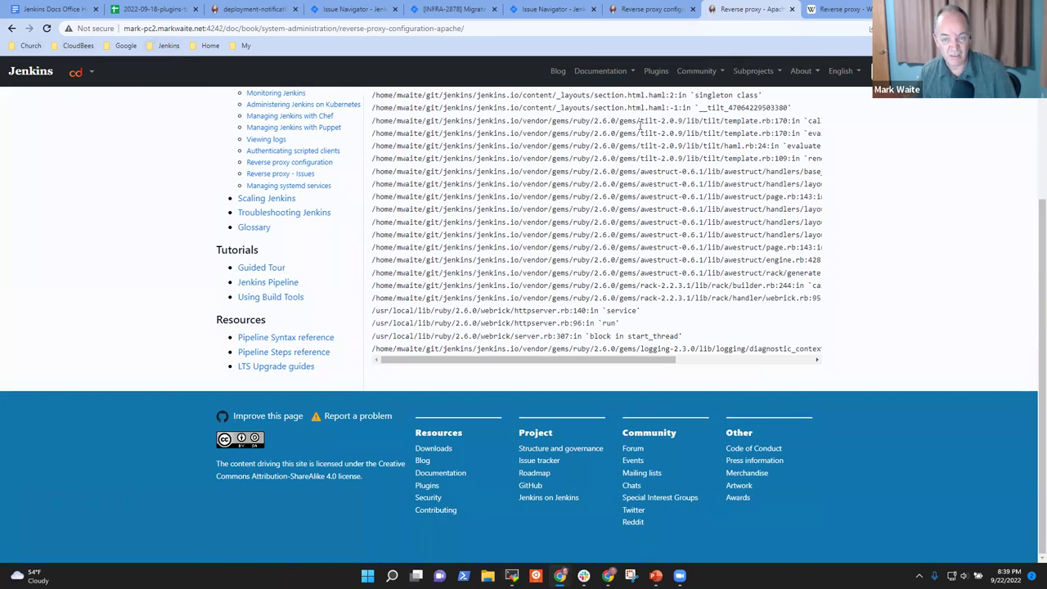
pyautogui.scroll(2, 733, 298)
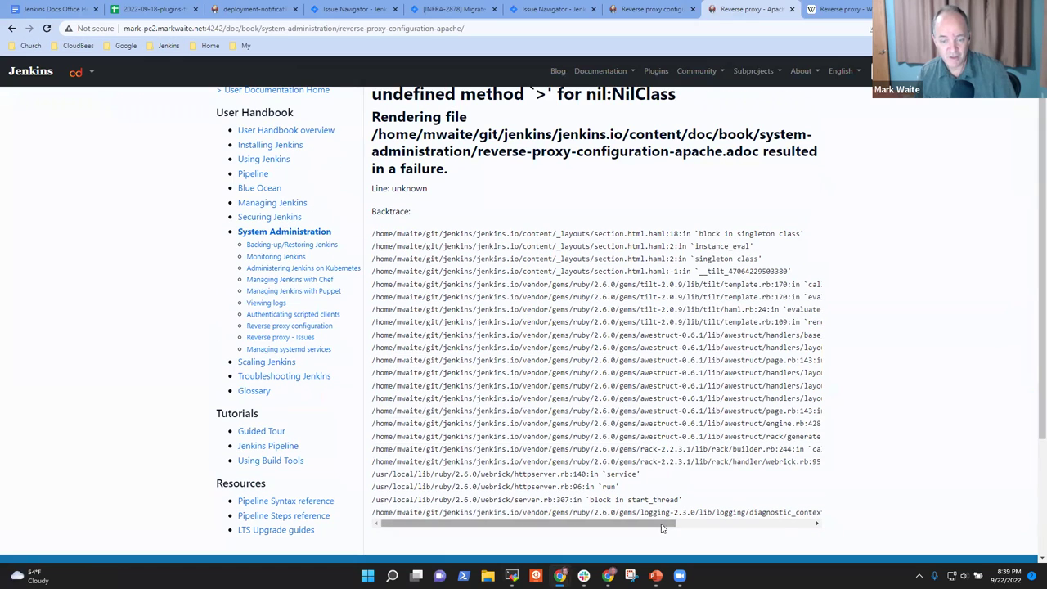
pyautogui.hscroll(2, 825, 529)
pyautogui.hscroll(-3, 824, 528)
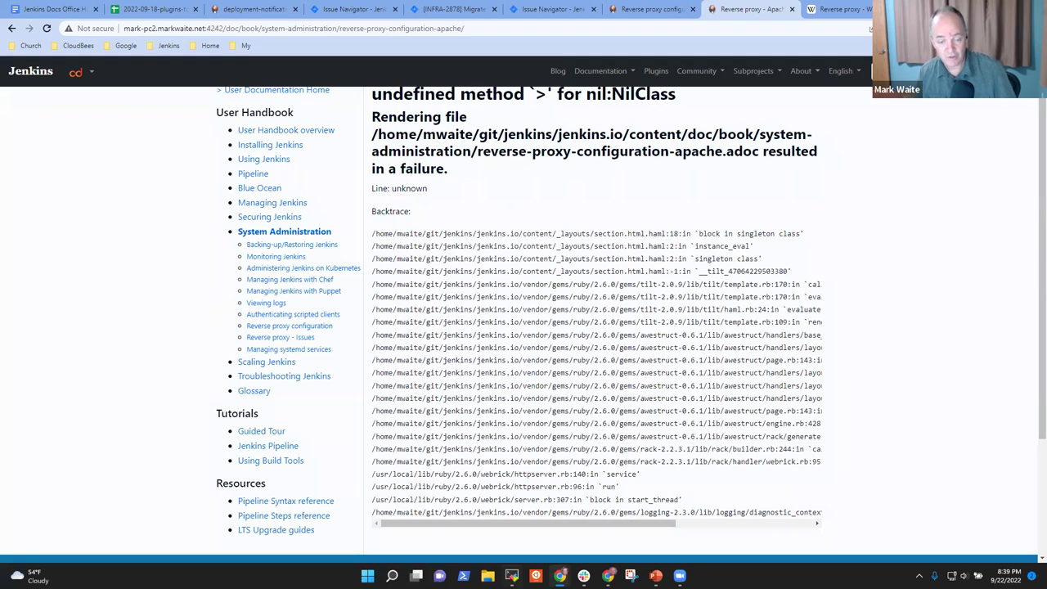
pyautogui.click(511, 575)
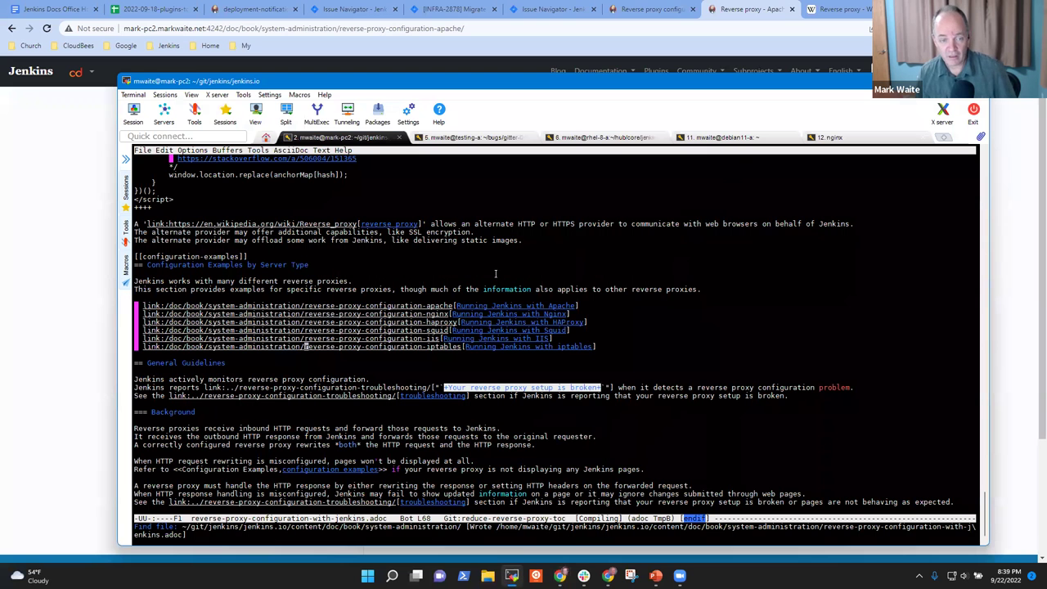
# Resume Emacs, review the *compilation* log's error output and stop the running preview server
pyautogui.hotkey('ctrl', 'z')
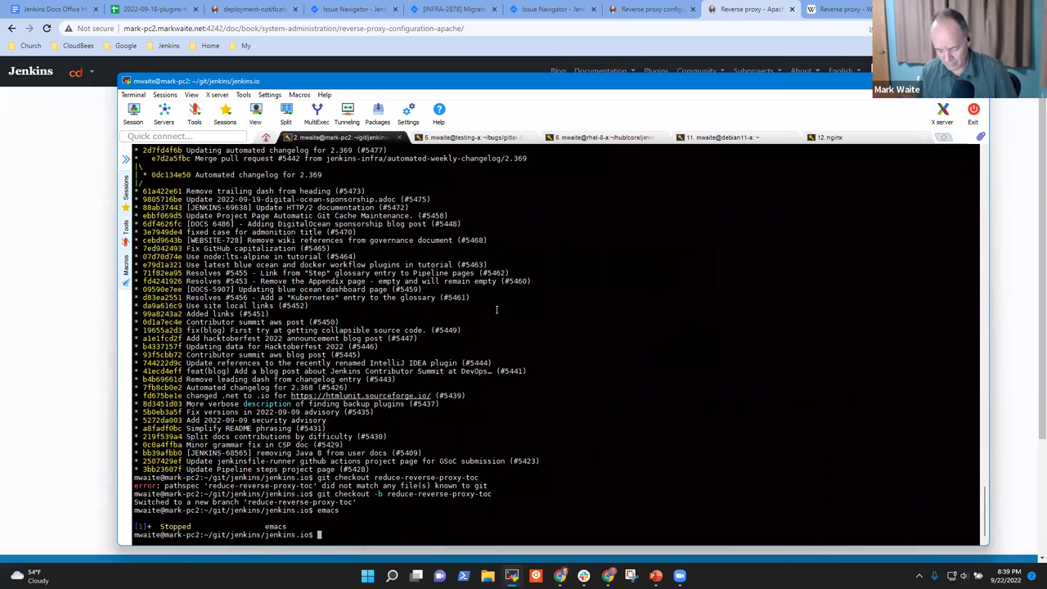
pyautogui.write('fg')
pyautogui.press('Return')
pyautogui.hotkey('ctrl', 'x')
pyautogui.hotkey('ctrl', 'f')
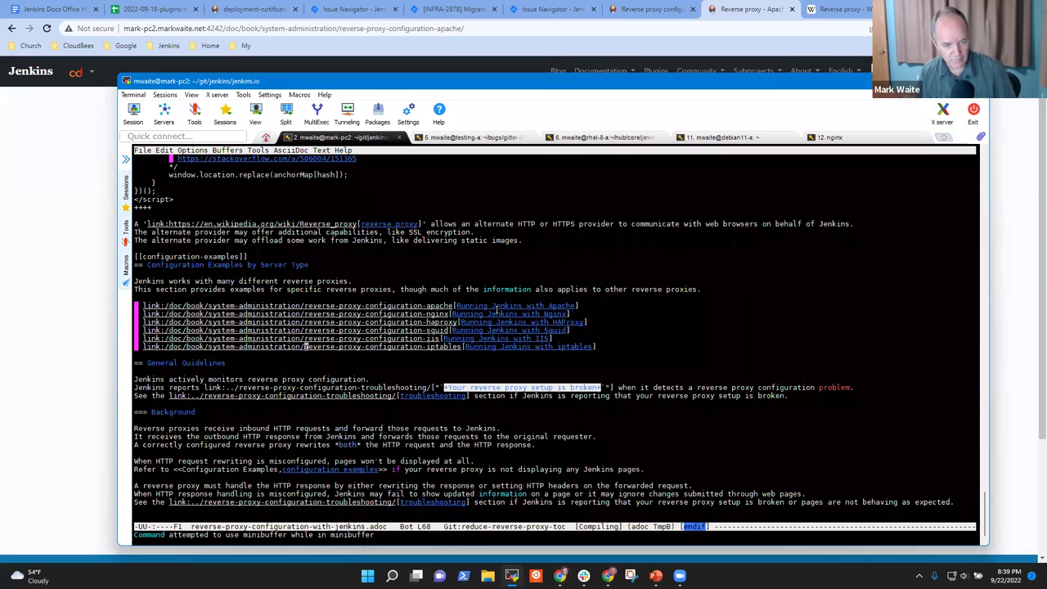
pyautogui.hotkey('ctrl', 'x')
pyautogui.write('b*compilation*')
pyautogui.press('Return')
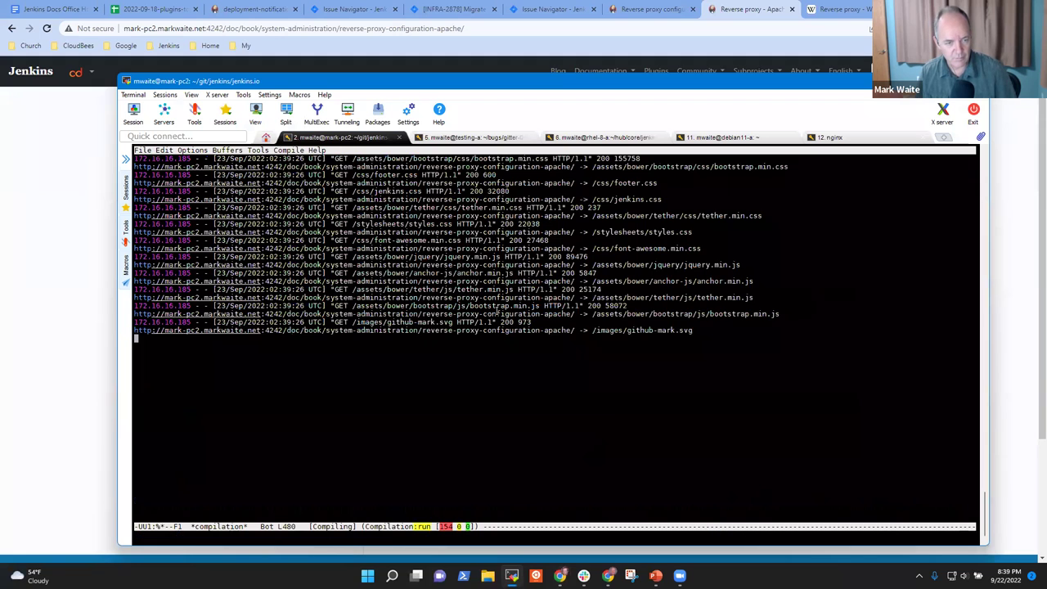
pyautogui.press('alt+less')
pyautogui.hotkey('alt', '>')
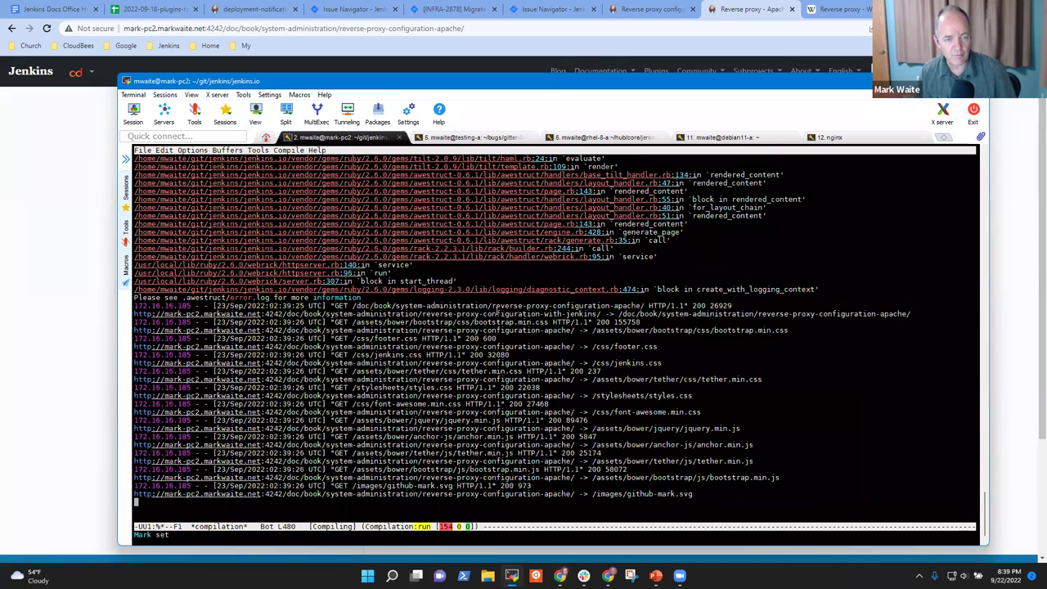
pyautogui.hotkey('alt', 'v')
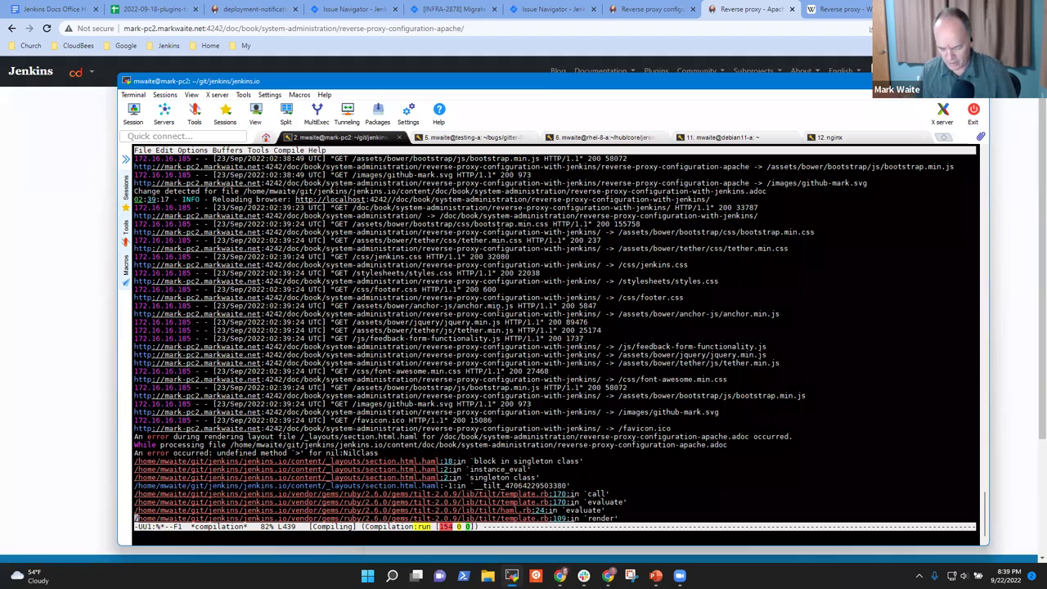
pyautogui.write('g')
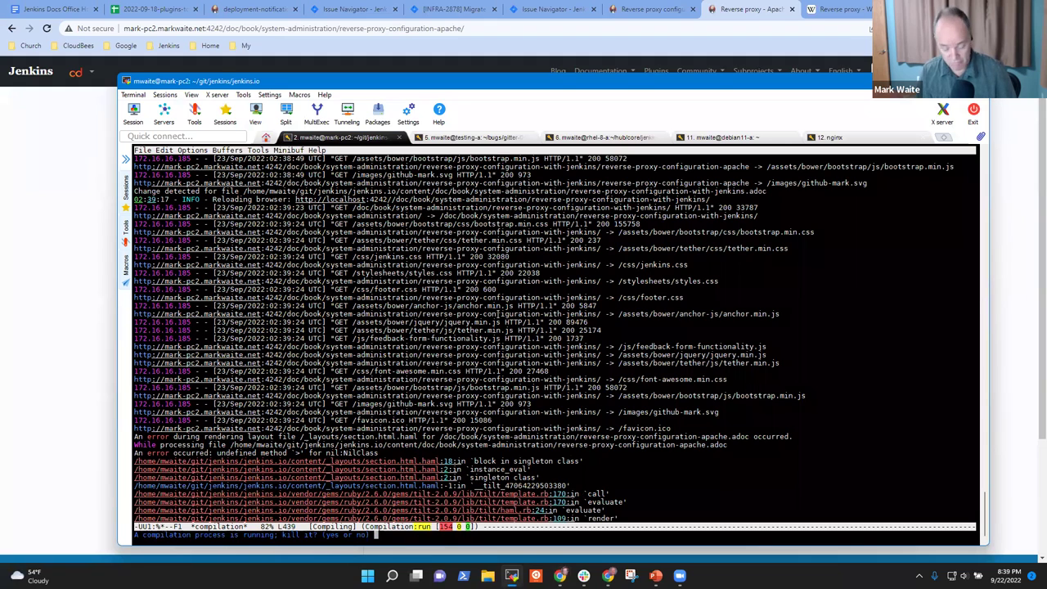
pyautogui.write('yes')
pyautogui.press('Return')
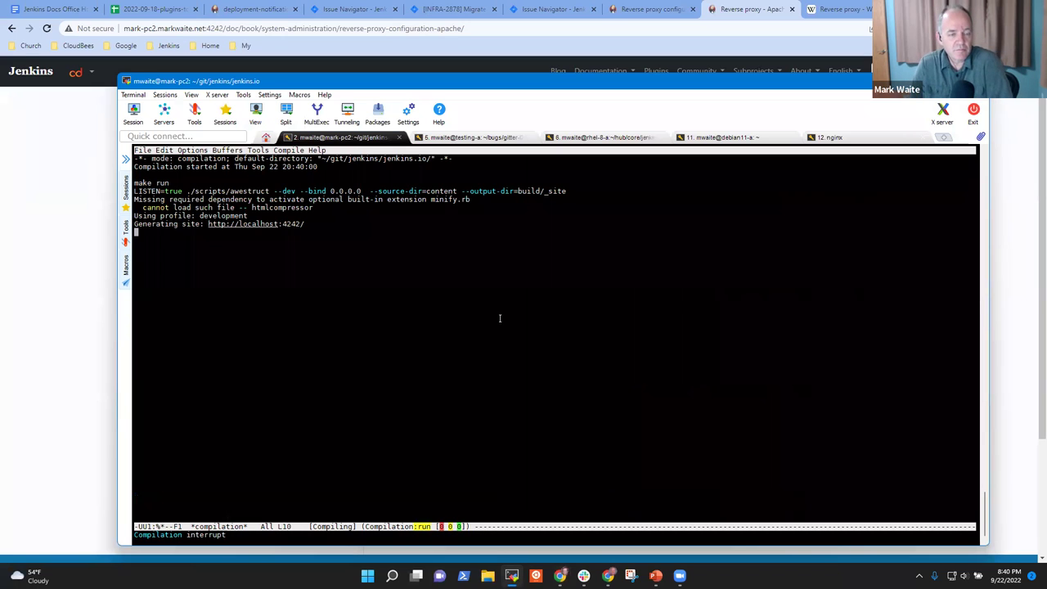
# Open the repository's git status with vc-dir and select the edited _chapter.yml entry
pyautogui.hotkey('ctrl', 'x')
pyautogui.press('v')
pyautogui.press('d')
pyautogui.press('Return')
pyautogui.press('Down')
pyautogui.press('Down')
pyautogui.press('Down')
pyautogui.press('Down')
pyautogui.press('Down')
pyautogui.press('Down')
pyautogui.press('Down')
pyautogui.press('Down')
pyautogui.press('Down')
pyautogui.press('Down')
pyautogui.press('Down')
# Compare _chapter.yml against its committed revision with ediff-revision, then close it and return to vc-dir
pyautogui.press('Return')
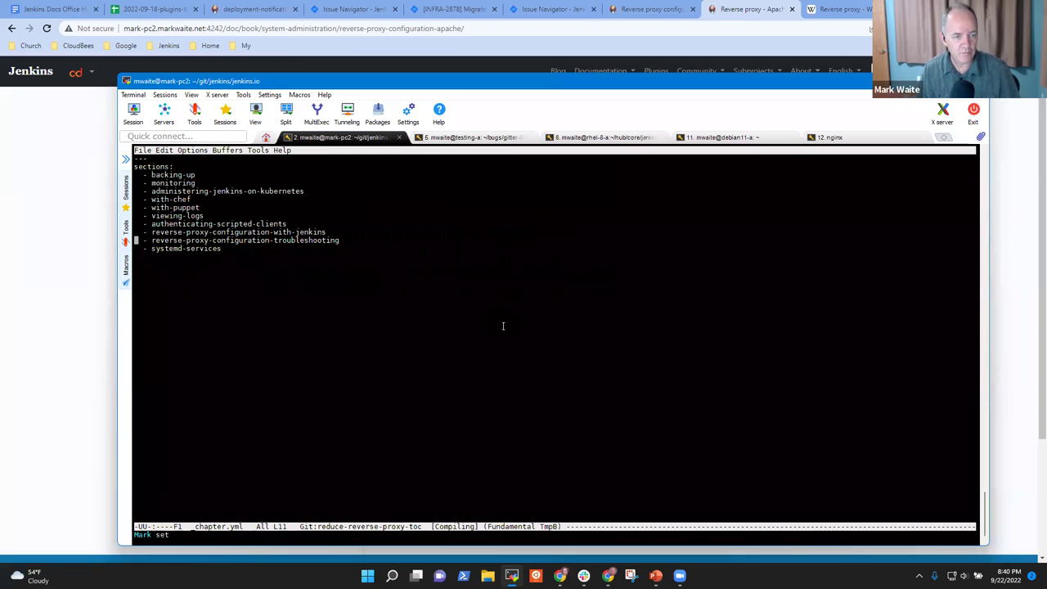
pyautogui.hotkey('alt', 'x')
pyautogui.write('ediff-revision')
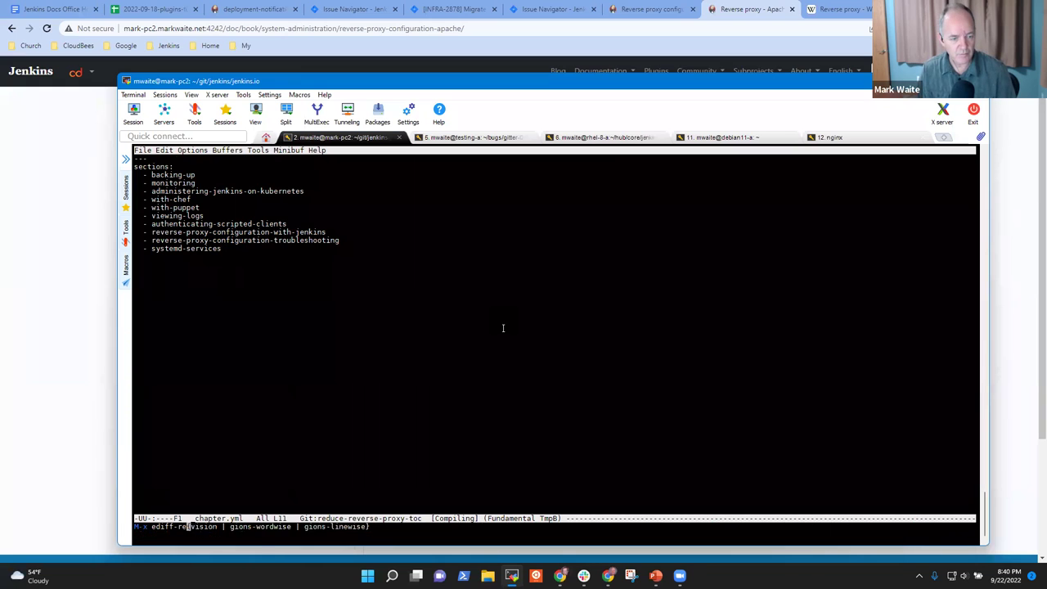
pyautogui.press('Return')
pyautogui.press('Return')
pyautogui.press('Return')
pyautogui.press('Return')
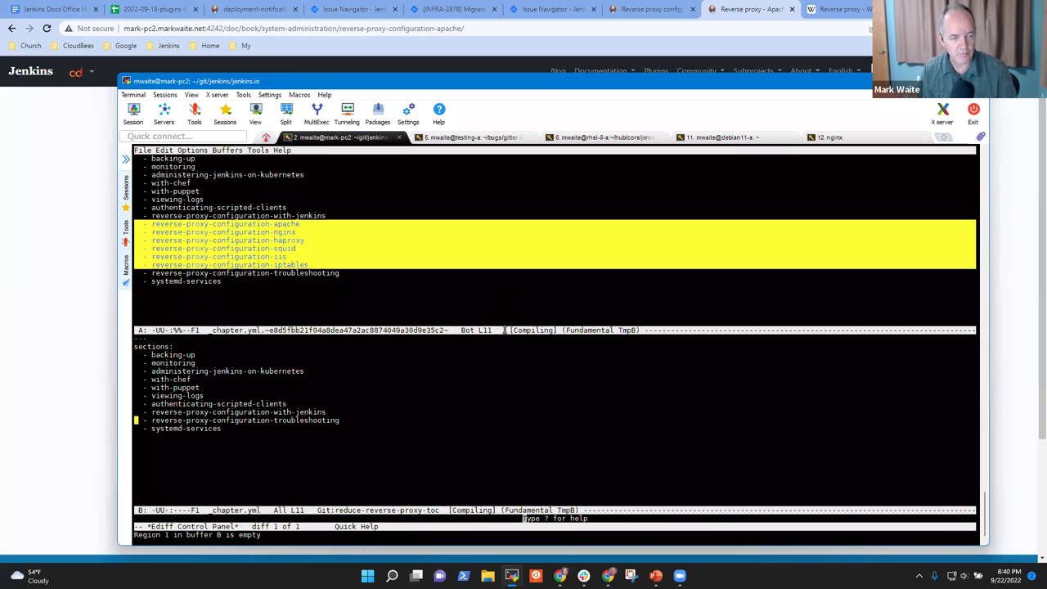
pyautogui.press('q')
pyautogui.press('y')
pyautogui.hotkey('ctrl', 'x')
pyautogui.press('k')
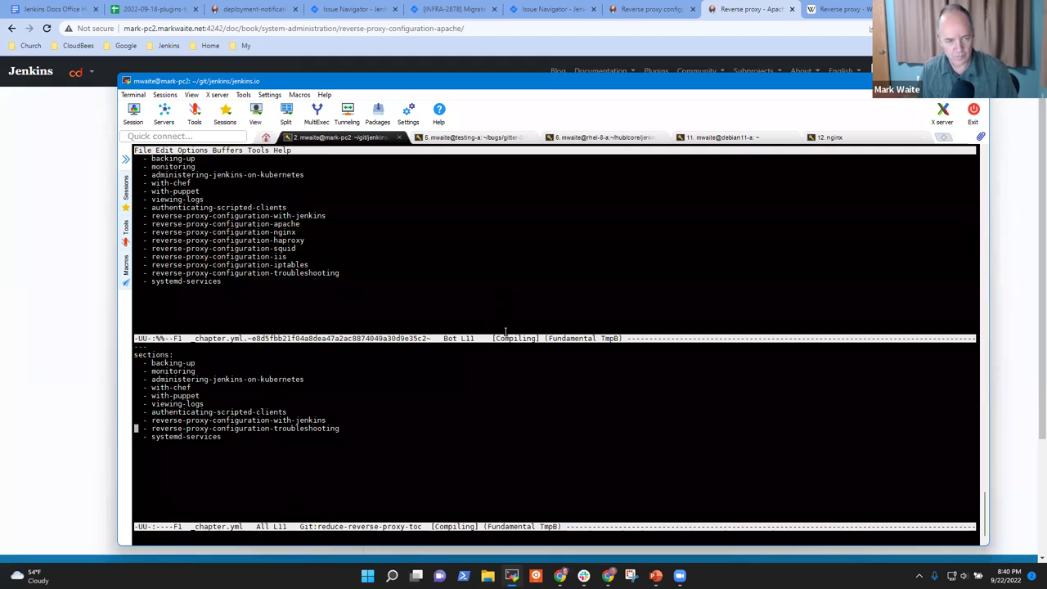
pyautogui.press('Return')
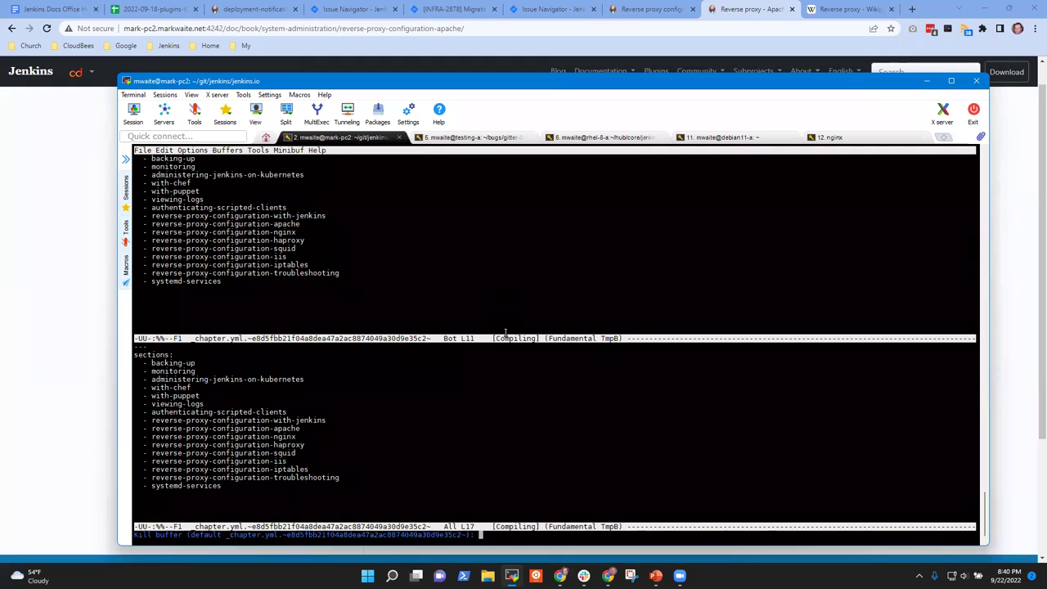
pyautogui.hotkey('ctrl', 'x')
pyautogui.press('k')
pyautogui.press('Return')
# Ediff reverse-proxy-configuration-with-jenkins.adoc against its revision, drop the extra [[configuration-examples]] anchor, and save
pyautogui.press('n')
pyautogui.press('Return')
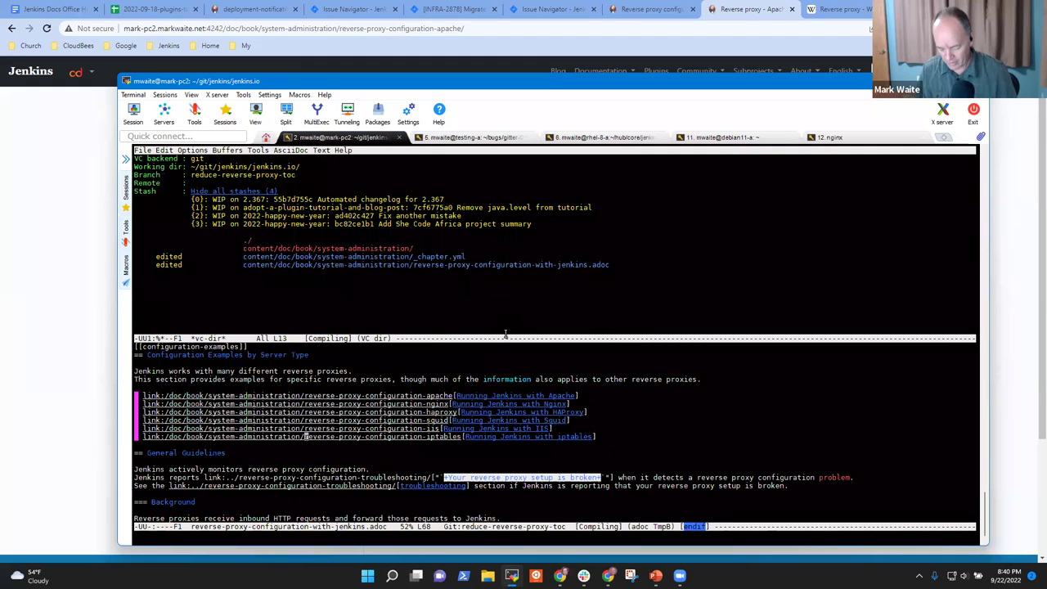
pyautogui.hotkey('alt', 'x')
pyautogui.write('ediff-revision')
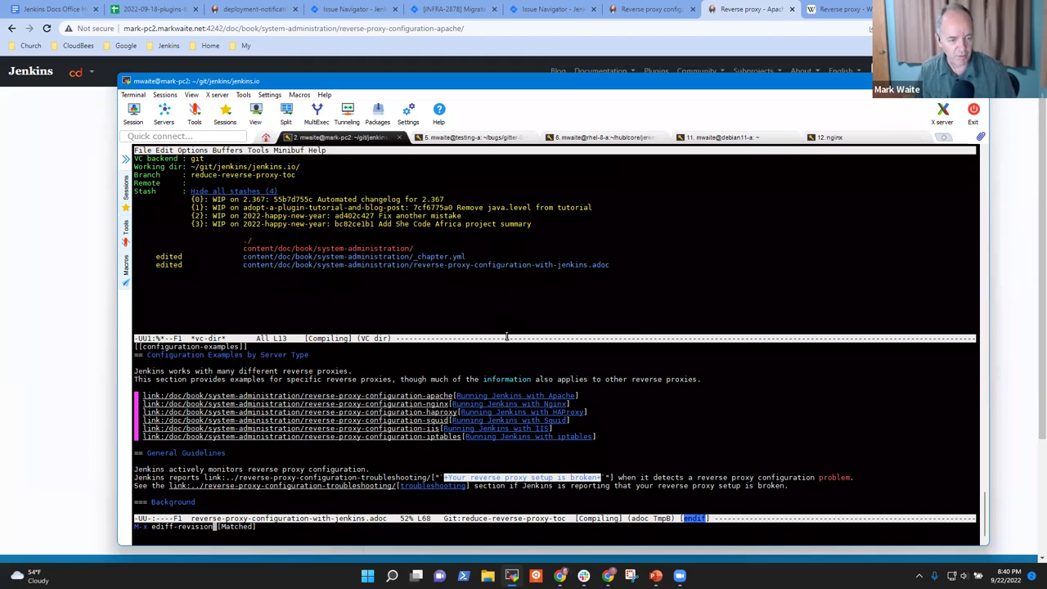
pyautogui.press('Return')
pyautogui.press('Return')
pyautogui.press('Return')
pyautogui.press('Return')
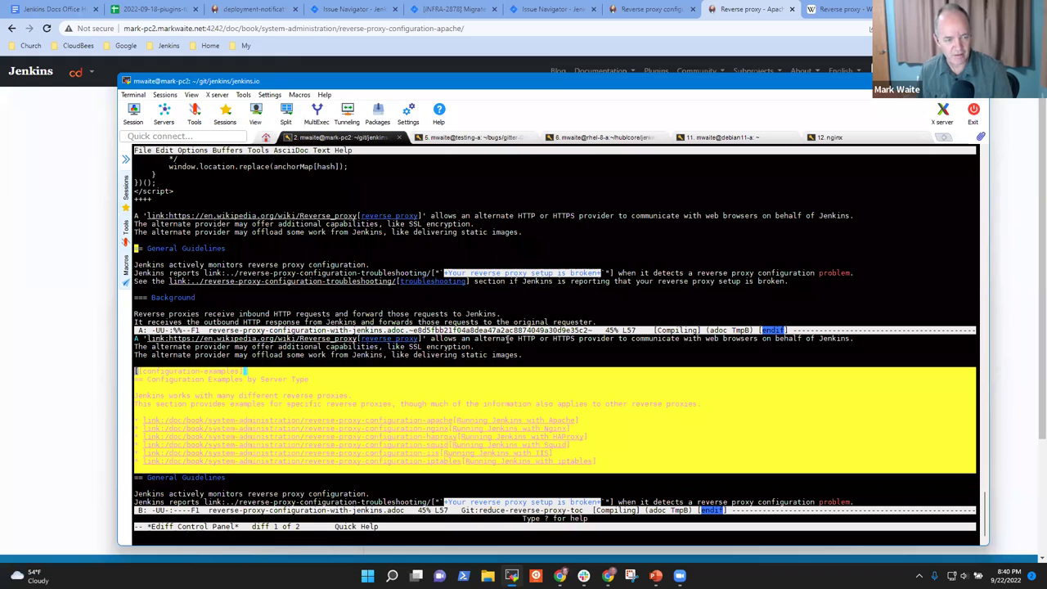
pyautogui.press('a')
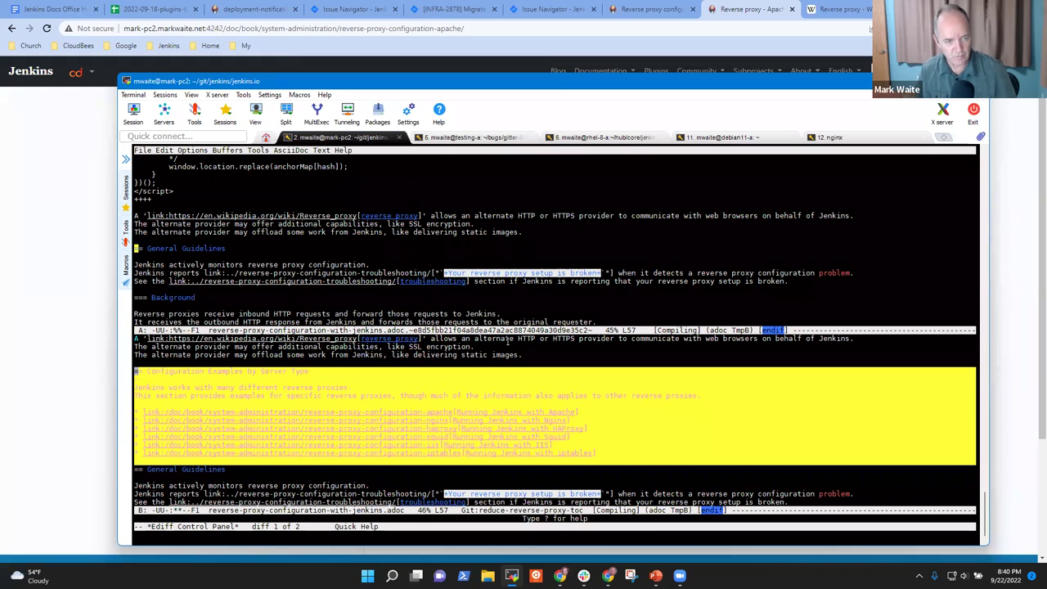
pyautogui.press('n')
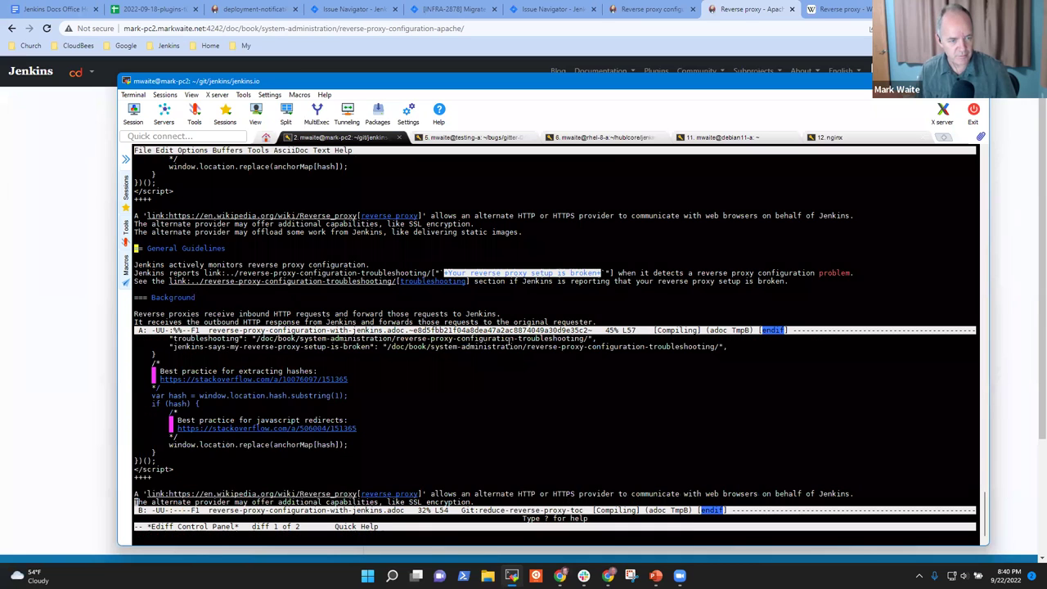
pyautogui.press('p')
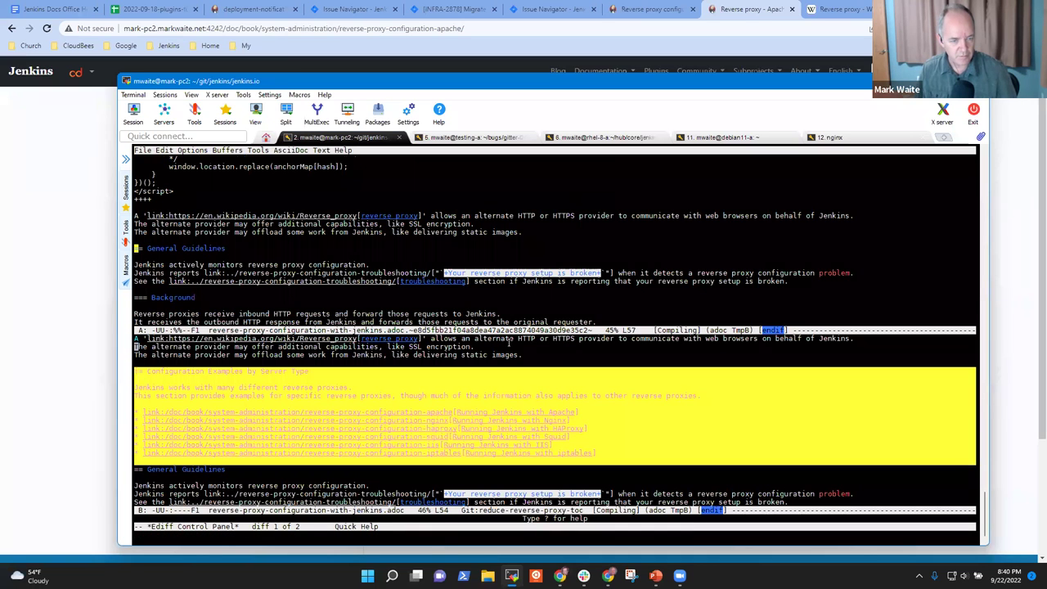
pyautogui.hotkey('ctrl', 'x')
pyautogui.hotkey('ctrl', 's')
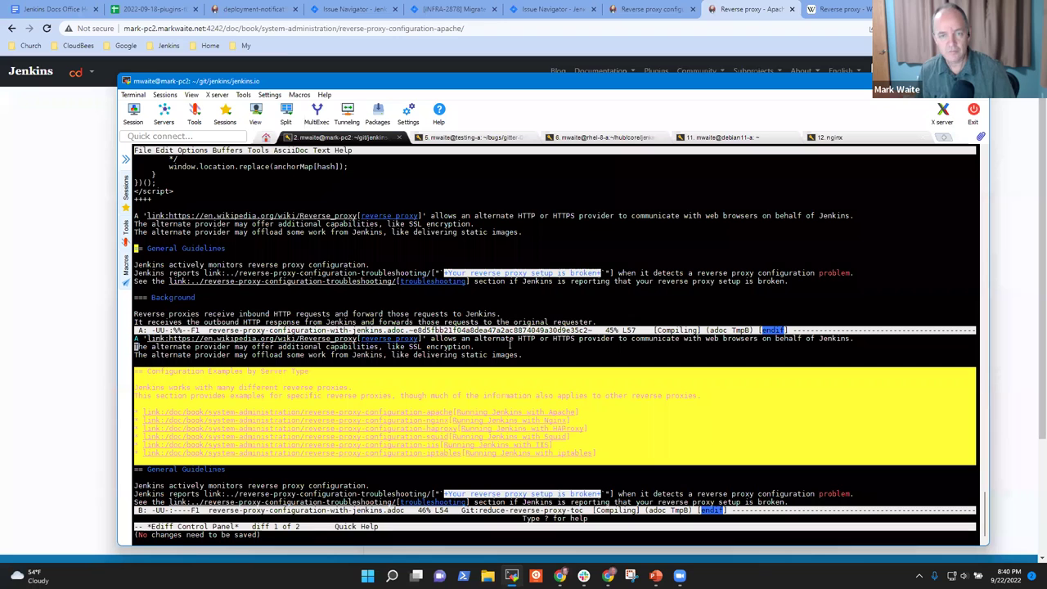
pyautogui.hotkey('alt', 'Tab')
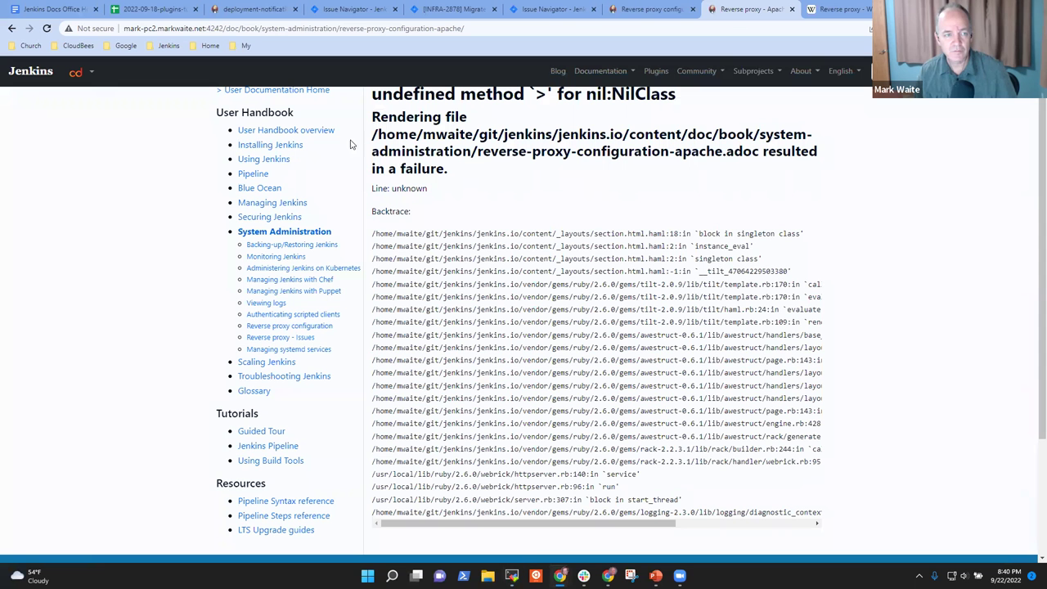
pyautogui.click(46, 27)
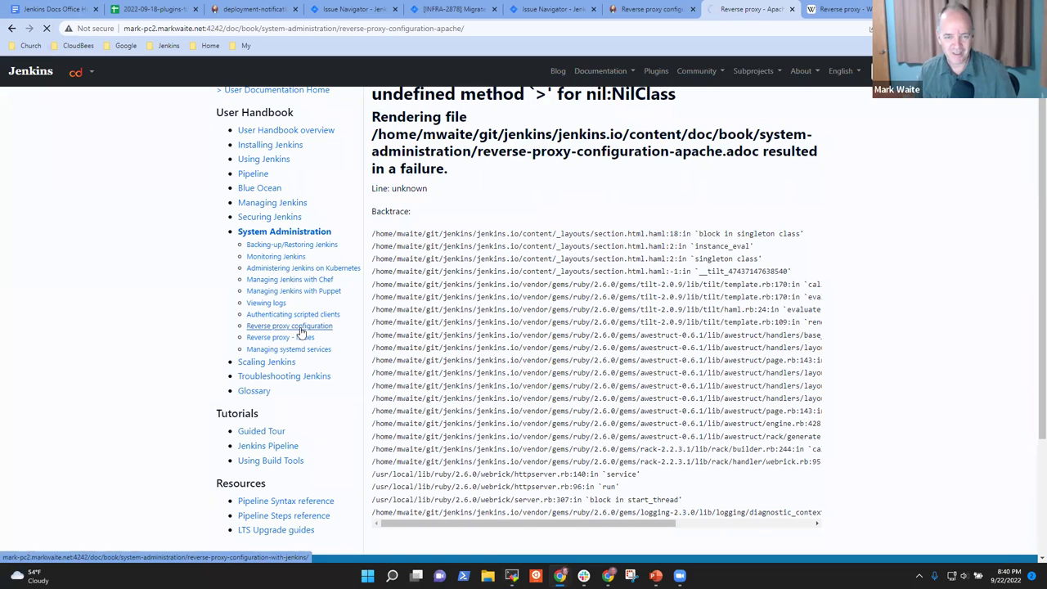
pyautogui.click(299, 327)
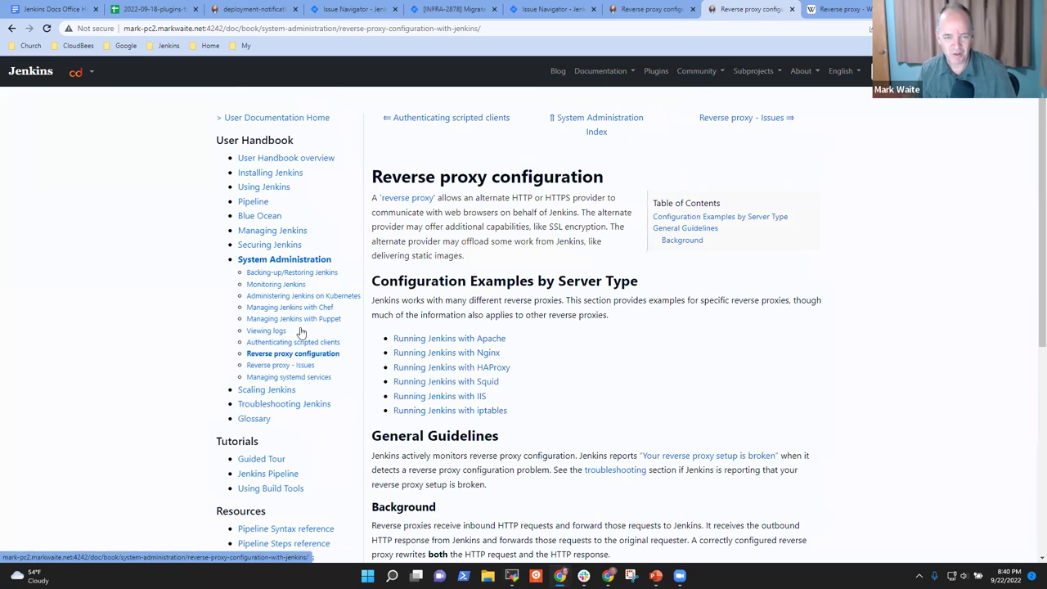
pyautogui.click(458, 413)
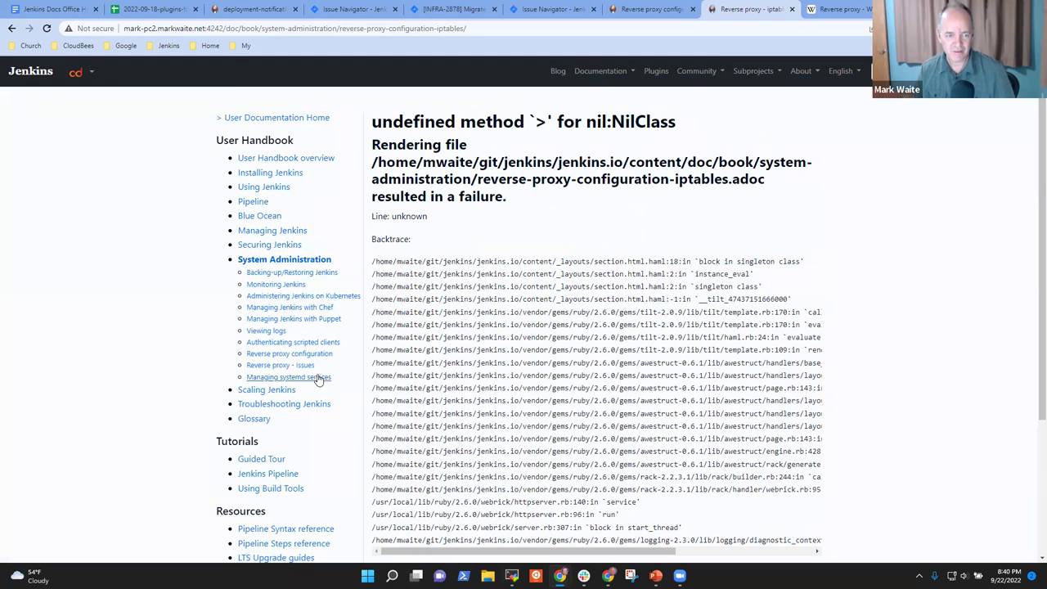
pyautogui.click(299, 354)
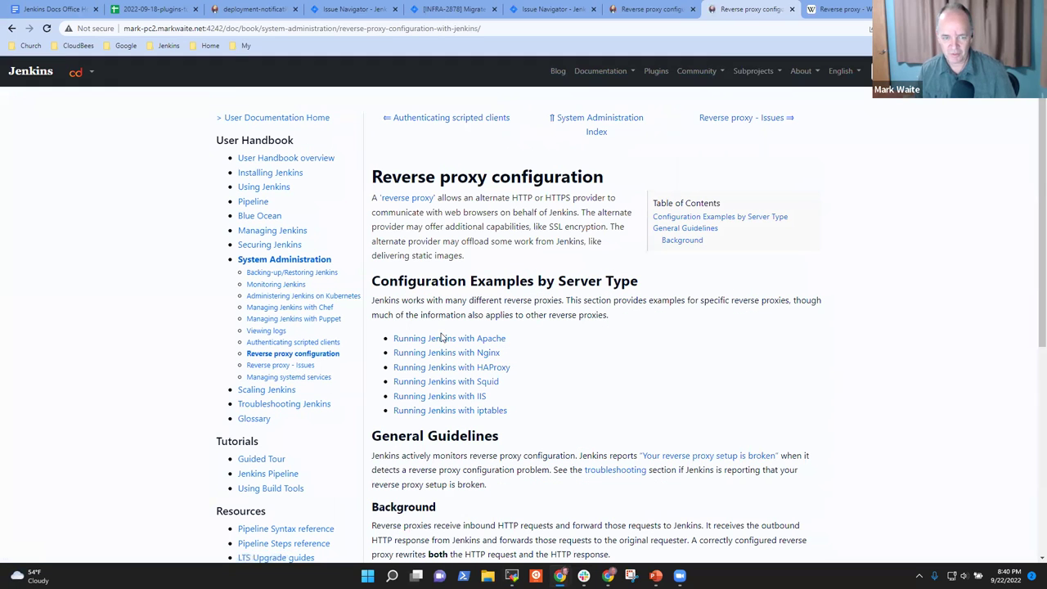
pyautogui.click(460, 341)
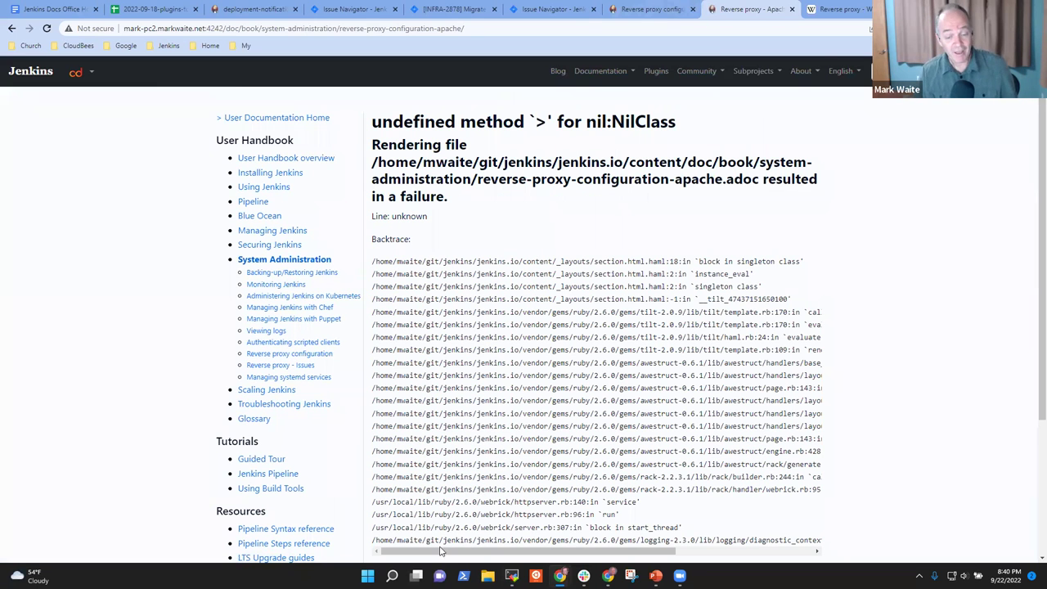
pyautogui.hotkey('alt', 'Tab')
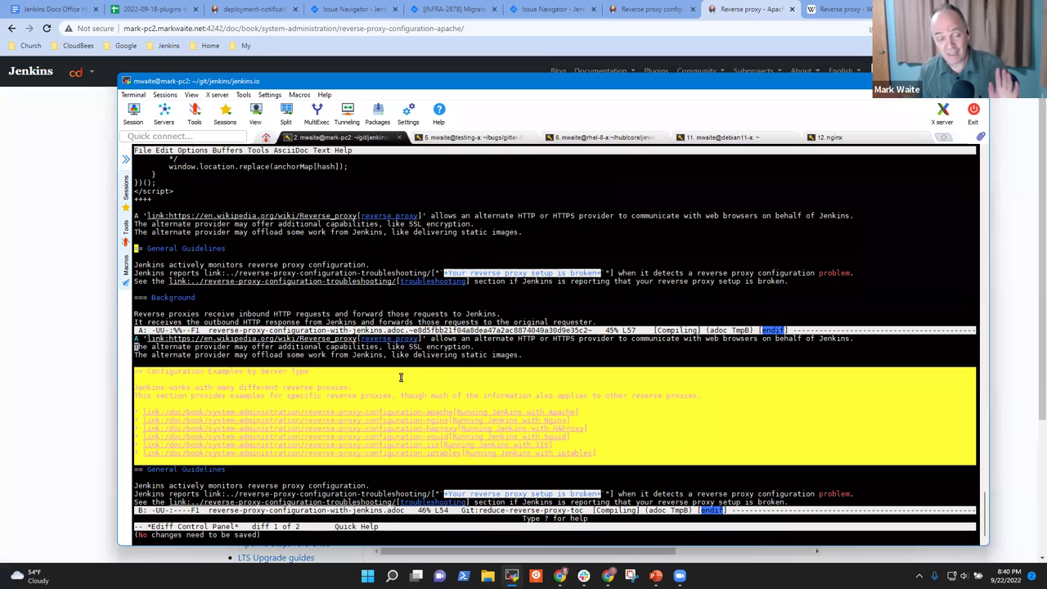
# Show the repository's vc-dir git status in the upper Emacs window
pyautogui.moveTo(400, 386); pyautogui.dragTo(461, 387)
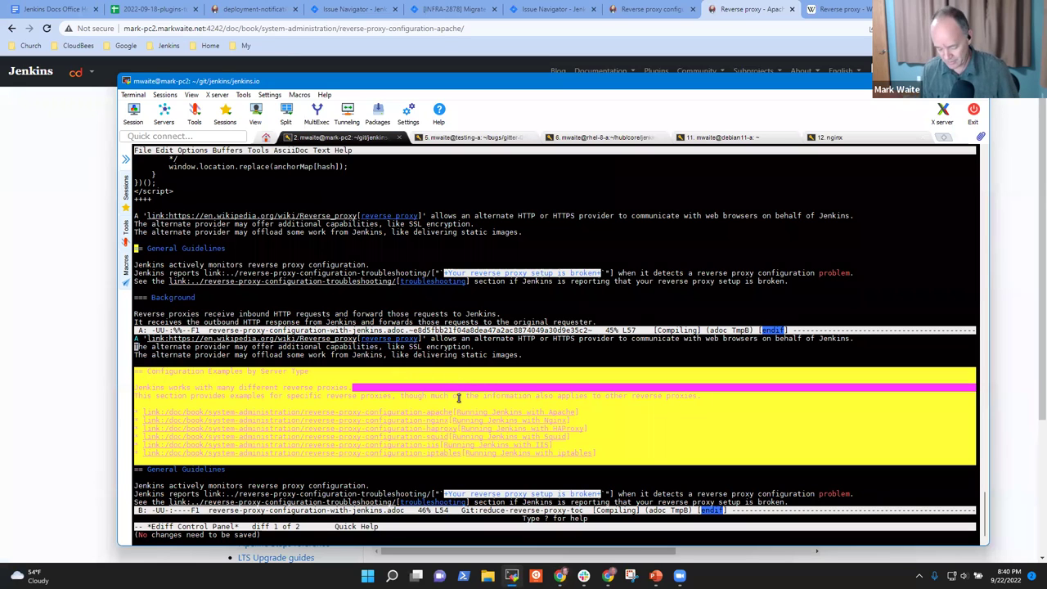
pyautogui.hotkey('ctrl', 'x')
pyautogui.press('o')
pyautogui.hotkey('ctrl', 'x')
pyautogui.press('o')
pyautogui.hotkey('ctrl', 'x')
pyautogui.press('o')
pyautogui.hotkey('ctrl', 'x')
pyautogui.press('o')
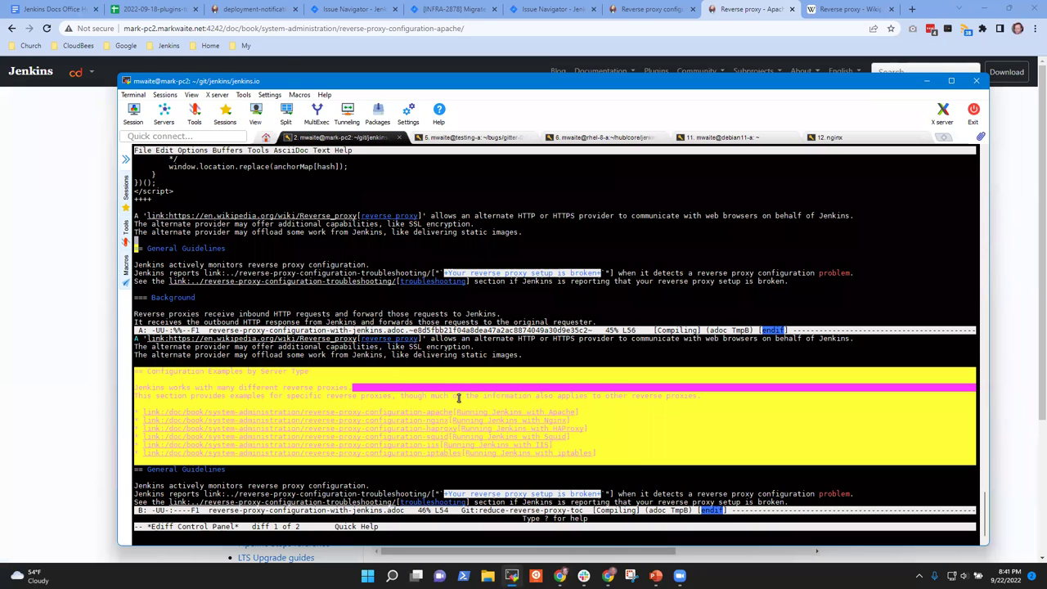
pyautogui.hotkey('ctrl', 'x')
pyautogui.press('v')
pyautogui.press('d')
pyautogui.press('Return')
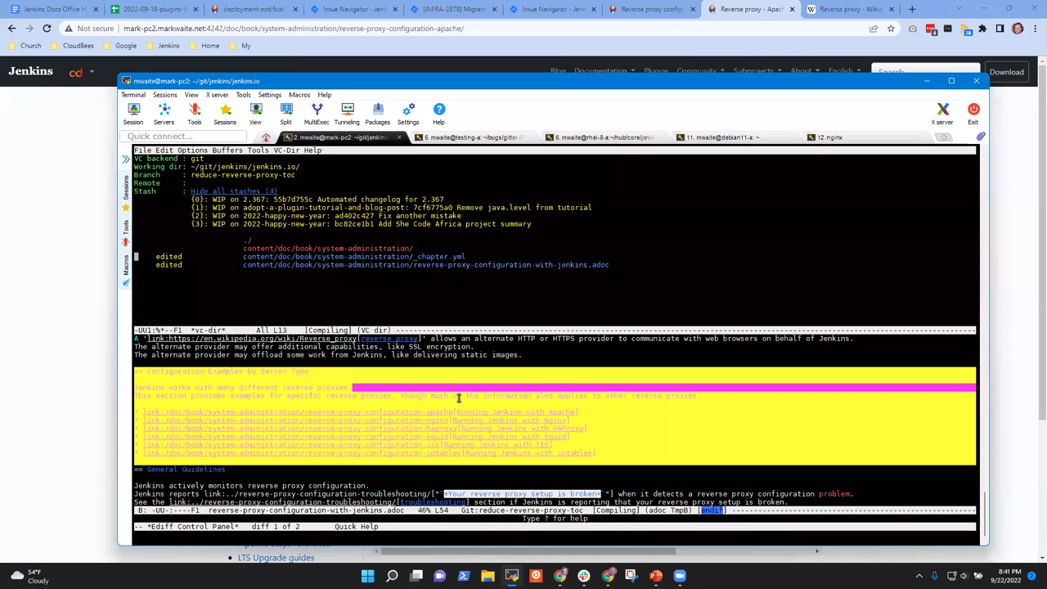
# Restore the six reverse-proxy server entries into _chapter.yml from its committed revision and save
pyautogui.press('Return')
pyautogui.hotkey('alt', 'x')
pyautogui.write('ediff-revision')
pyautogui.press('Return')
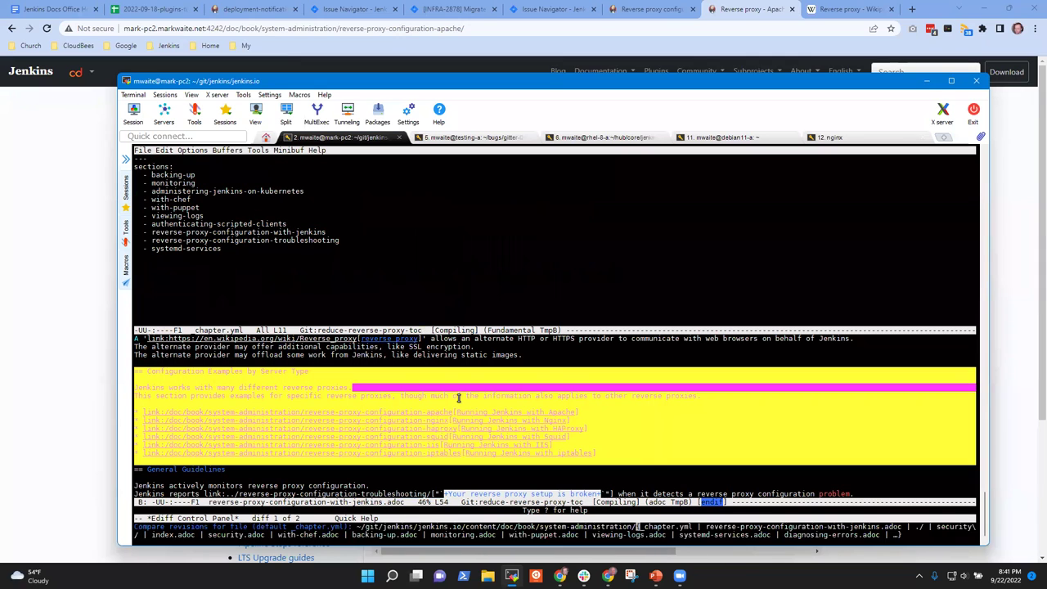
pyautogui.press('Return')
pyautogui.press('Return')
pyautogui.press('Return')
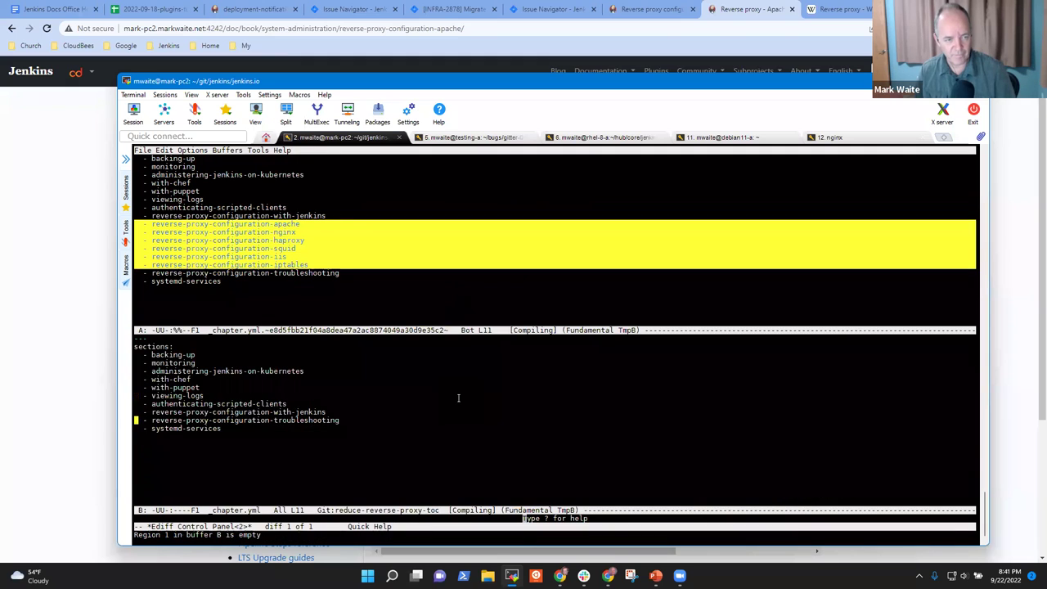
pyautogui.press('a')
pyautogui.press('w')
pyautogui.press('b')
pyautogui.press('!')
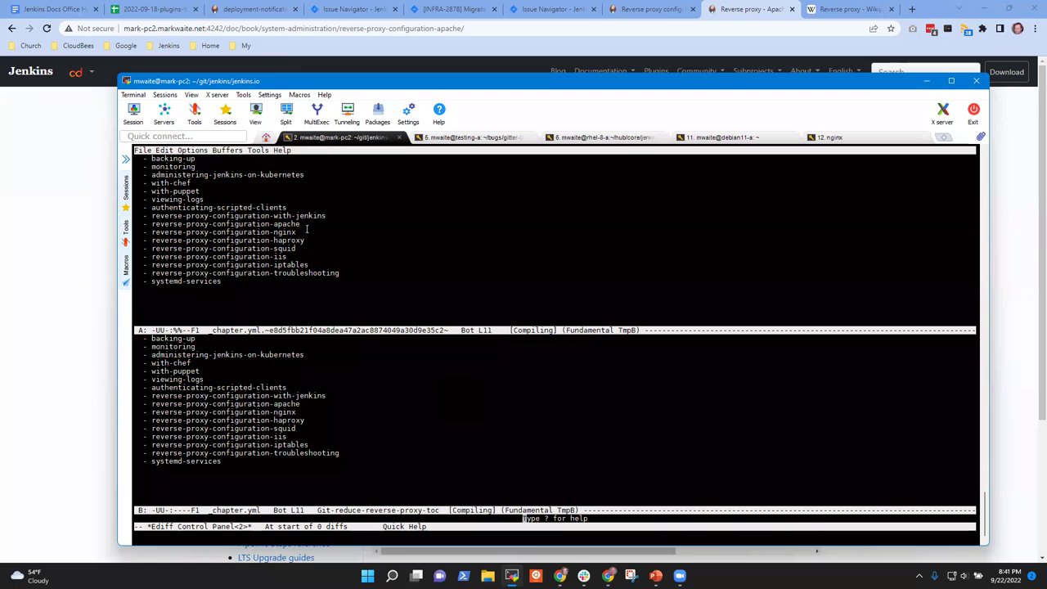
pyautogui.press('q')
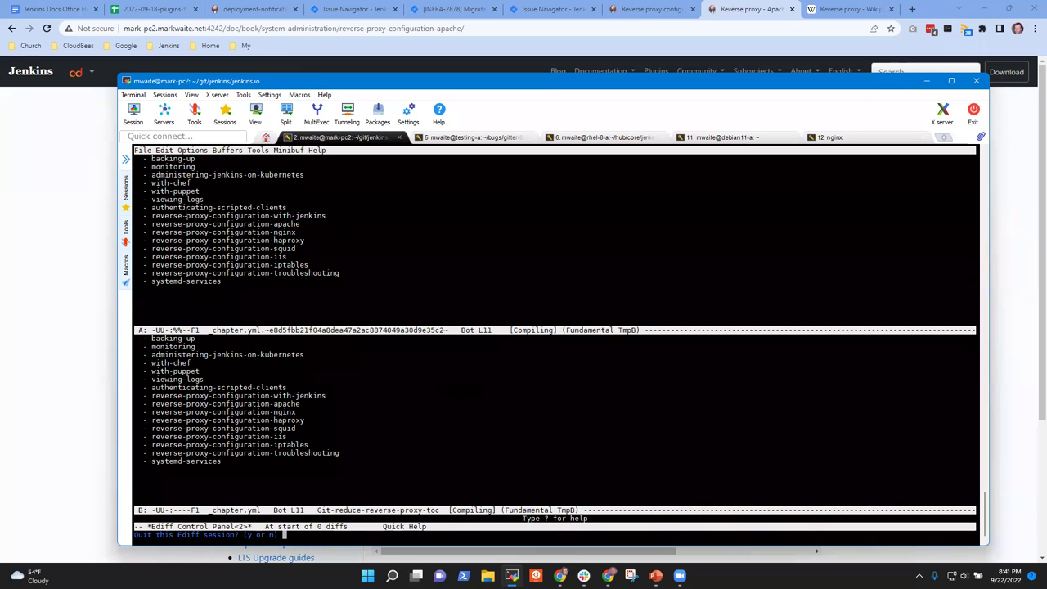
pyautogui.click(41, 269)
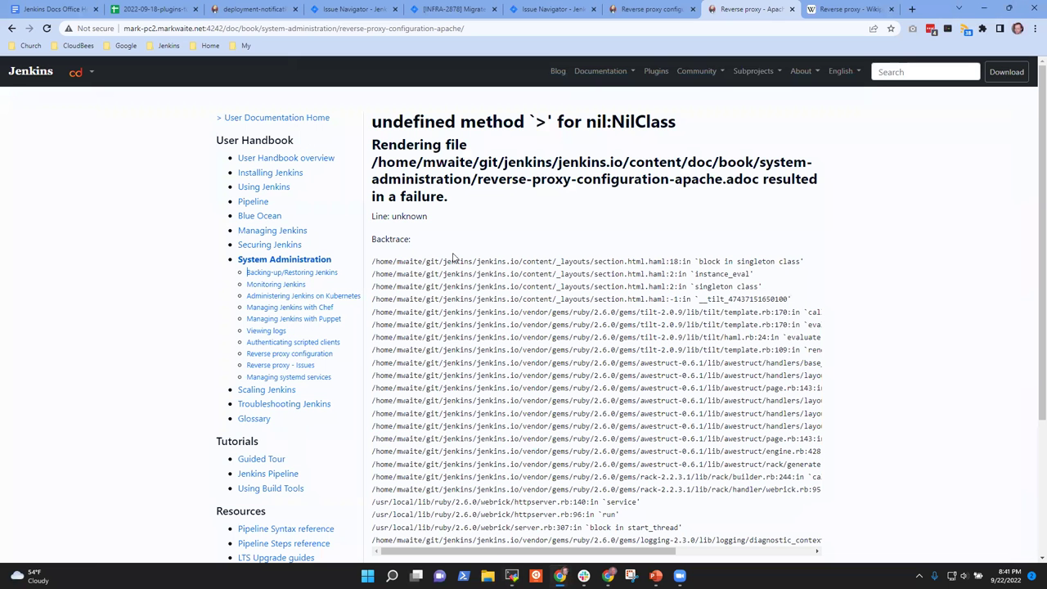
# Check the preview's Reverse proxy configuration sidebar entries against the published jenkins.io page
pyautogui.click(297, 355)
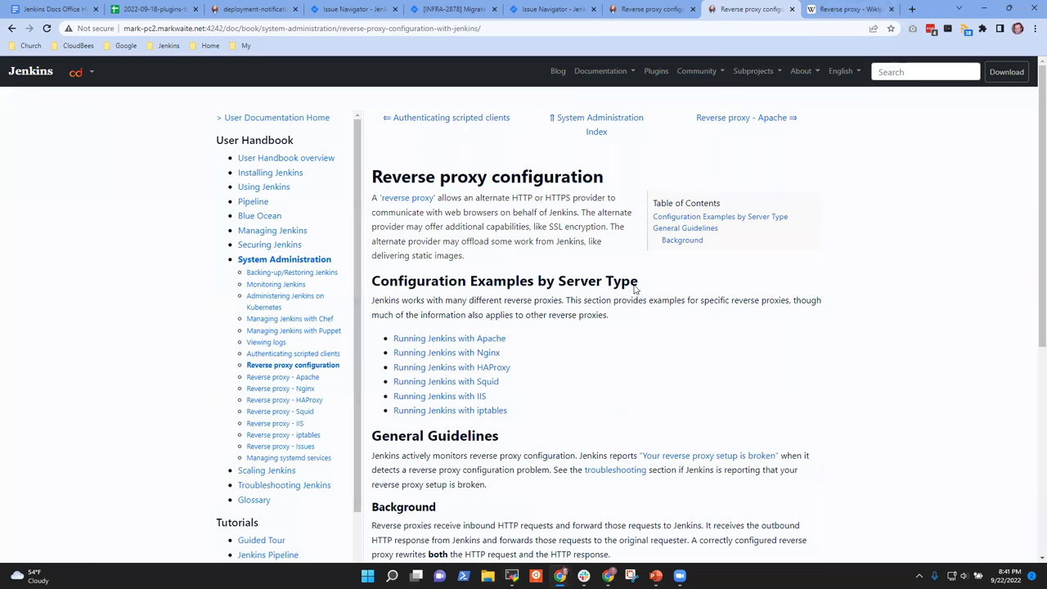
pyautogui.click(630, 9)
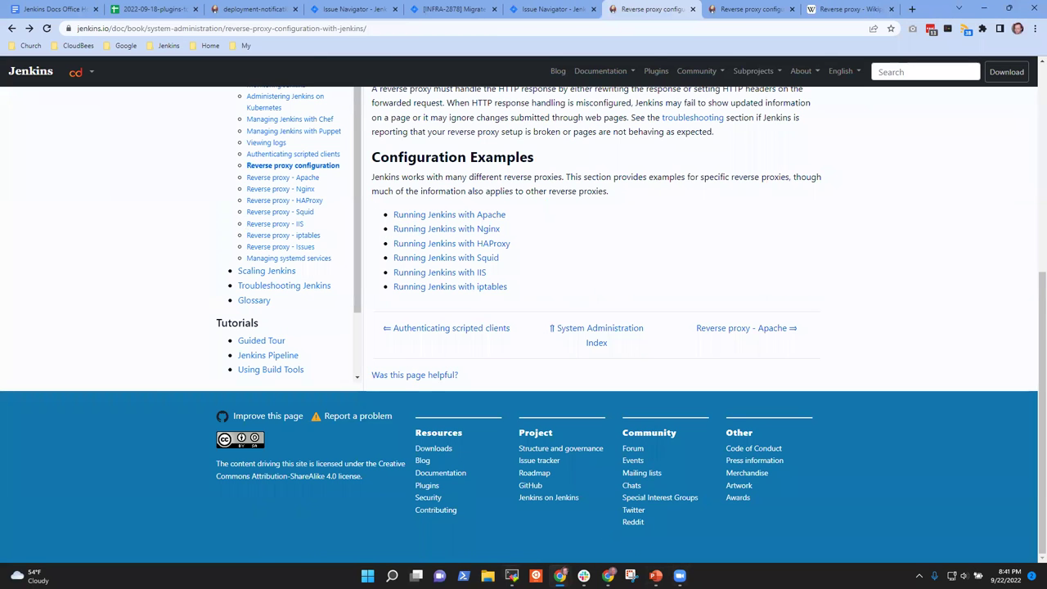
pyautogui.hotkey('alt', 'Tab')
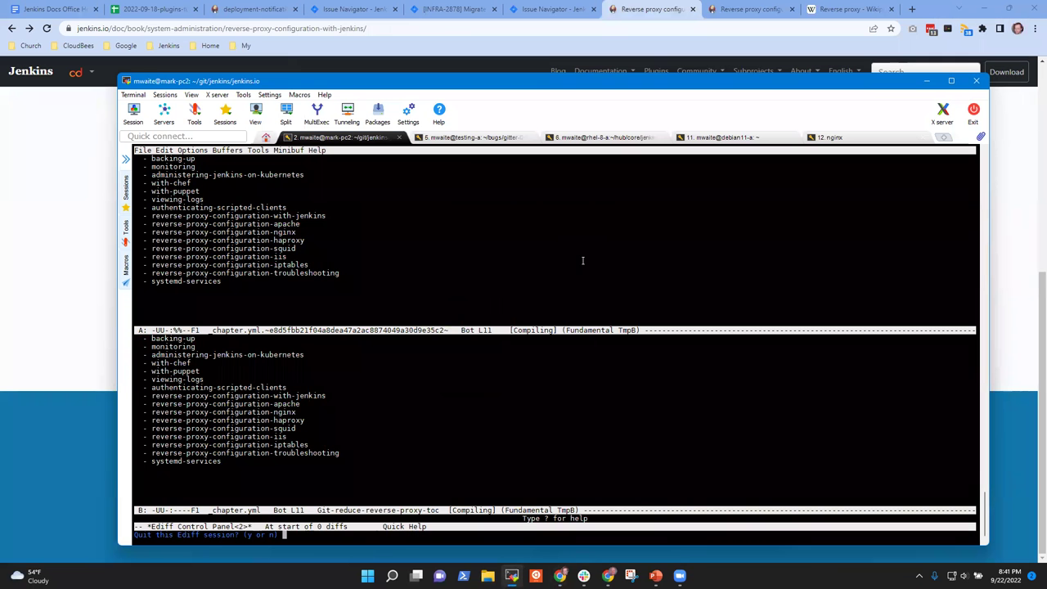
# Quit ediff and recompile in *compilation*, confirming the kill so the preview restarts on port 4242
pyautogui.press('y')
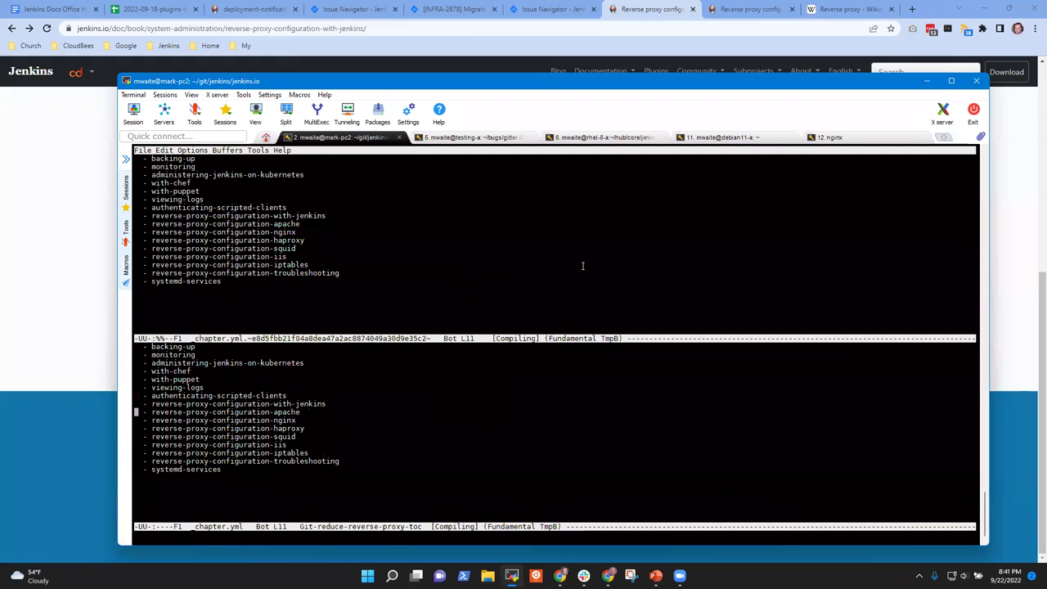
pyautogui.hotkey('ctrl', 'x')
pyautogui.press('b')
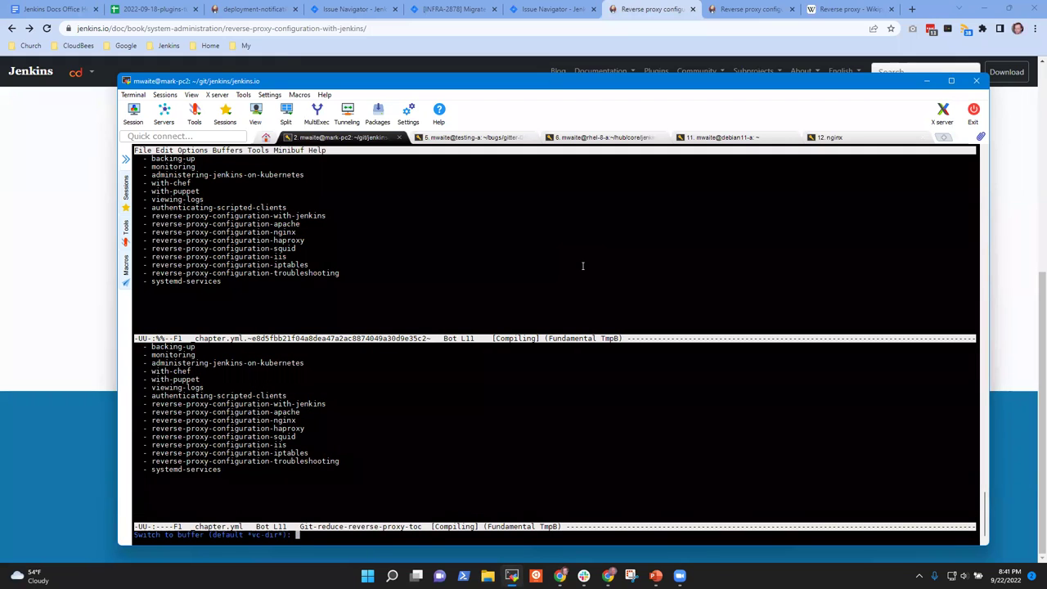
pyautogui.write('*c')
pyautogui.press('Tab')
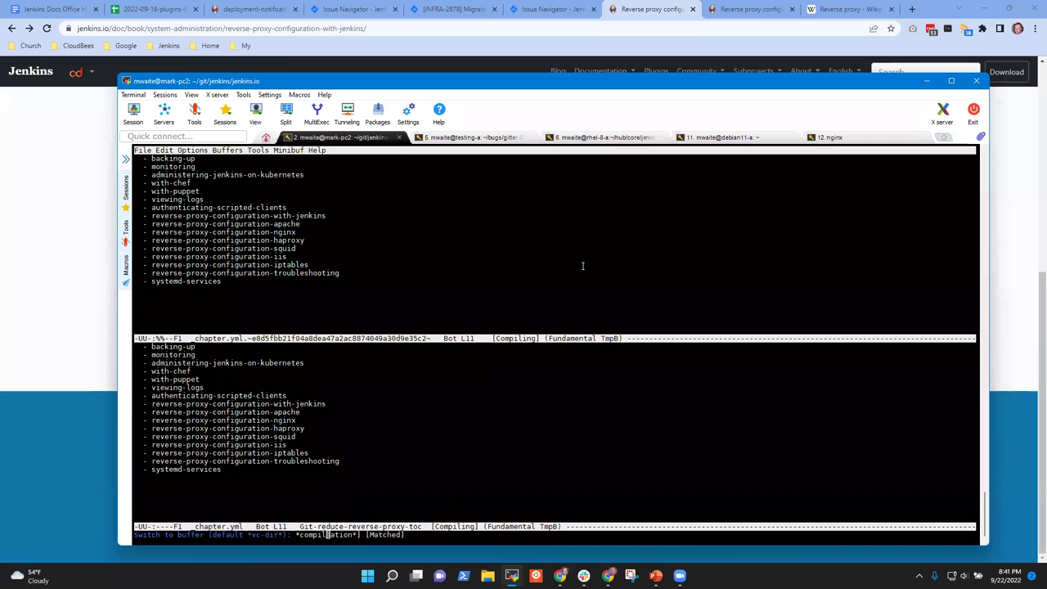
pyautogui.press('Return')
pyautogui.write('g')
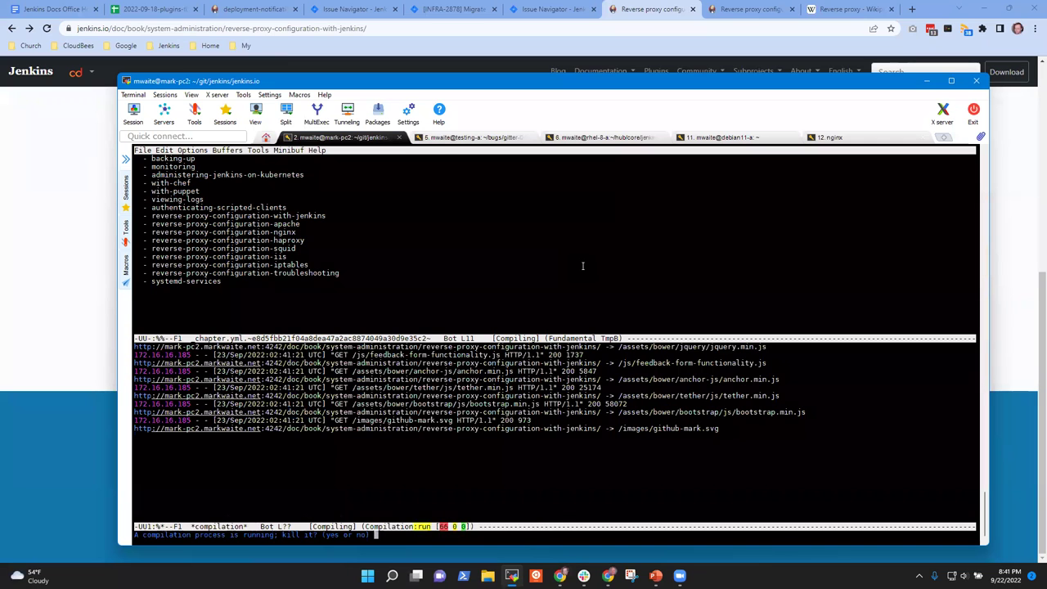
pyautogui.write('yes')
pyautogui.press('Return')
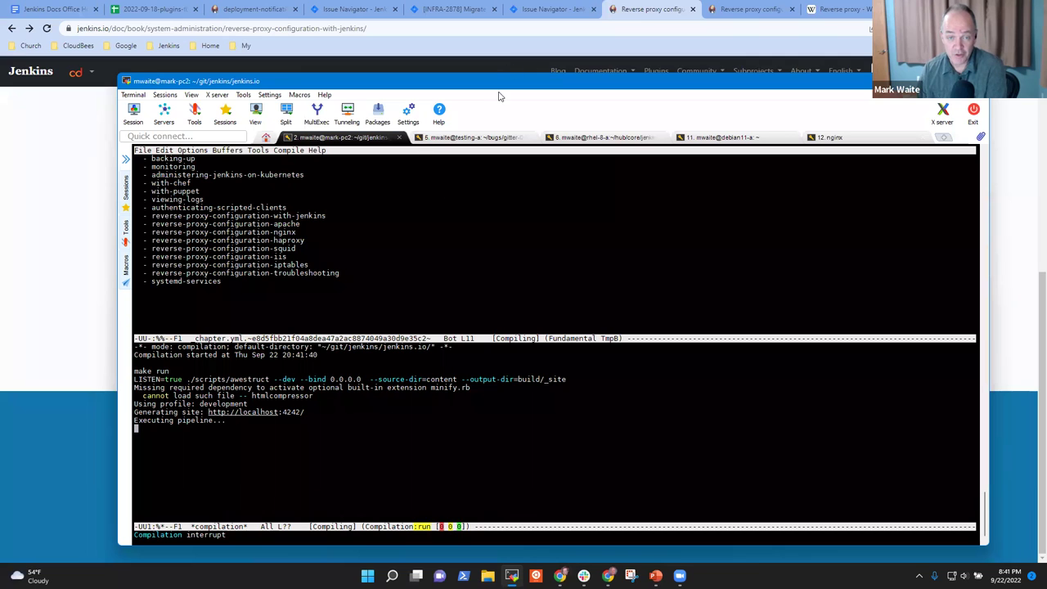
pyautogui.moveTo(515, 85); pyautogui.dragTo(527, 82)
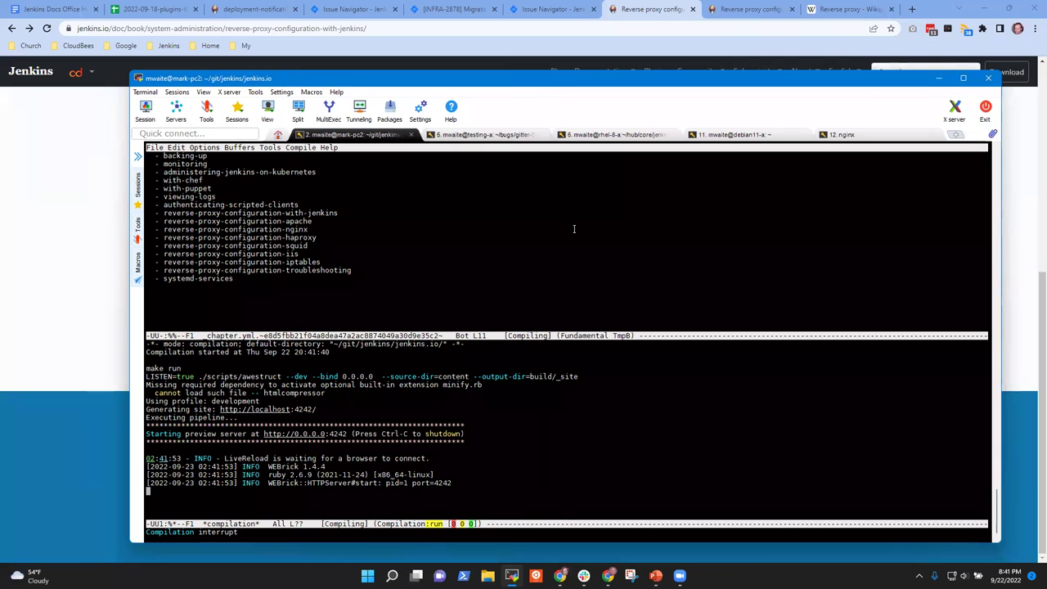
pyautogui.click(678, 16)
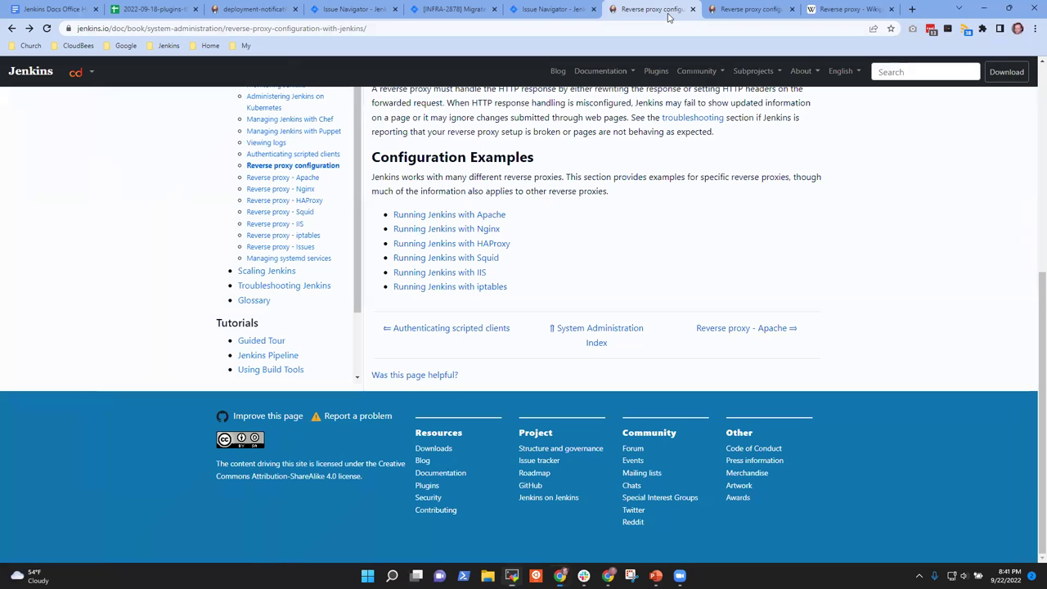
# Reload the local preview, check the Apache and Nginx pages, then return to Reverse proxy configuration
pyautogui.click(746, 9)
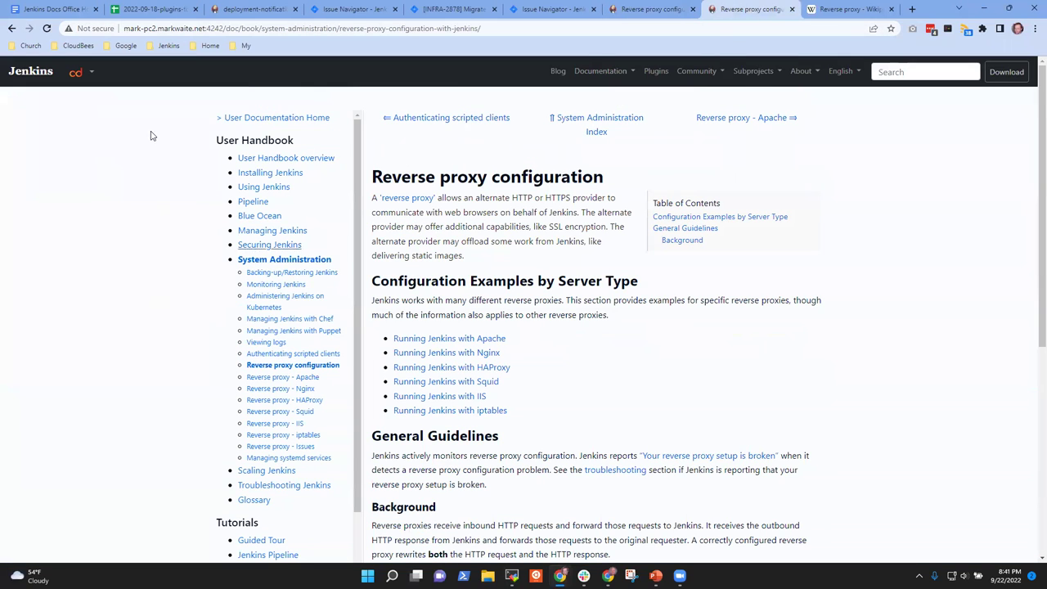
pyautogui.click(47, 28)
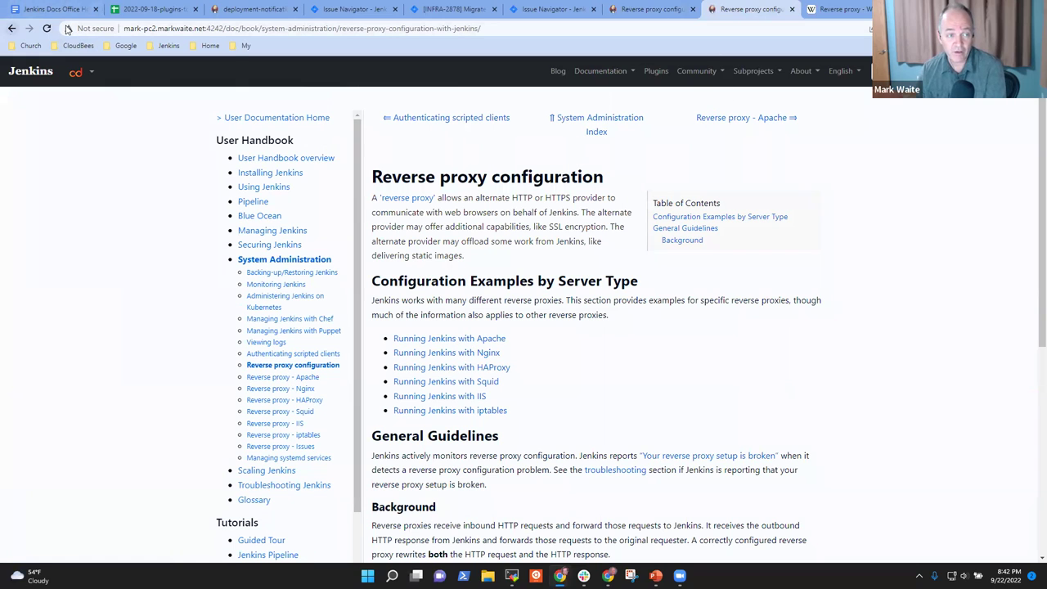
pyautogui.click(466, 342)
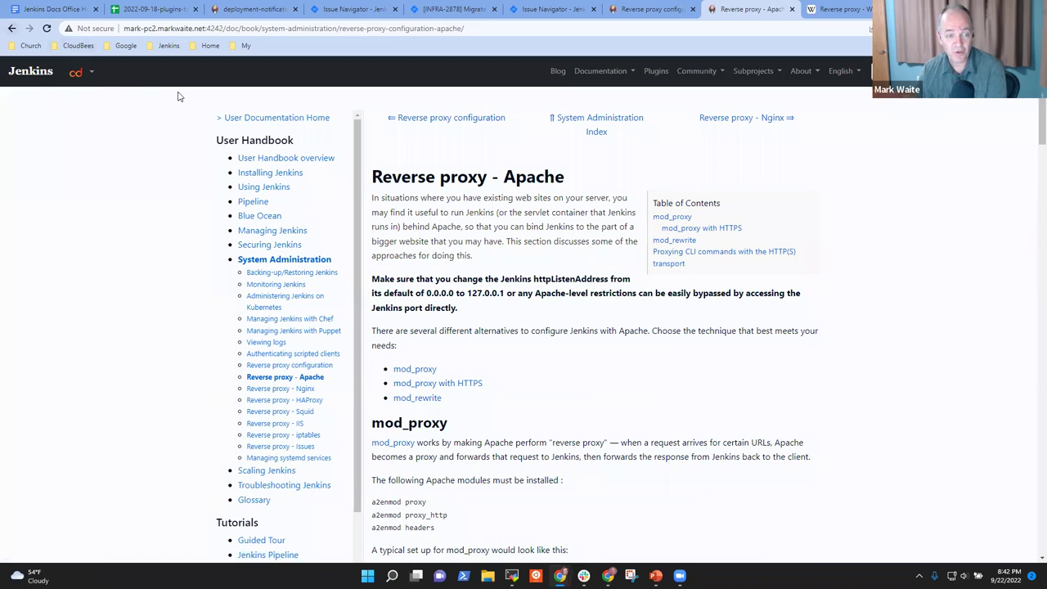
pyautogui.click(301, 389)
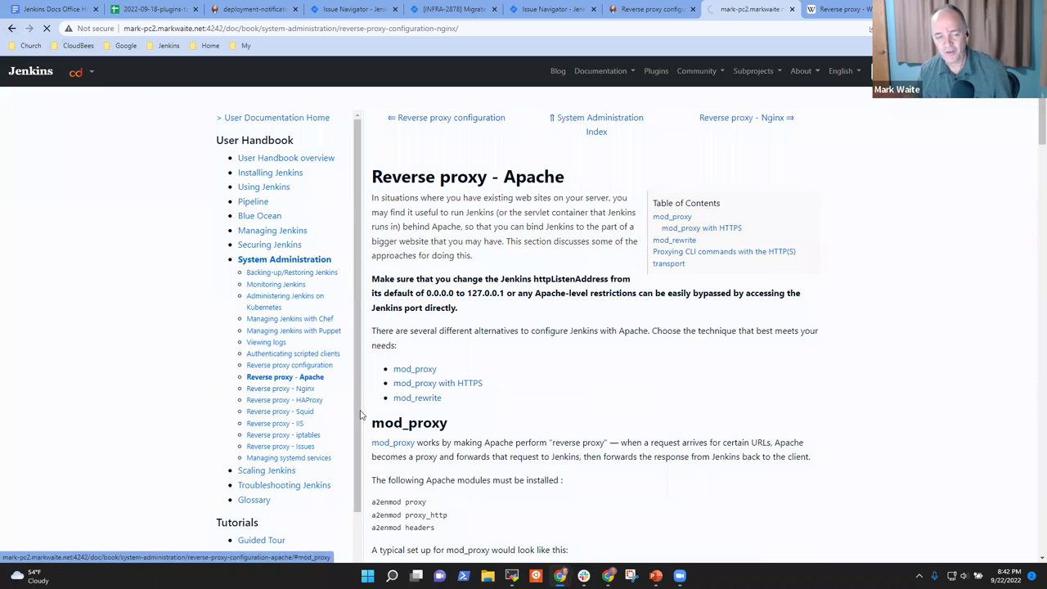
pyautogui.click(304, 365)
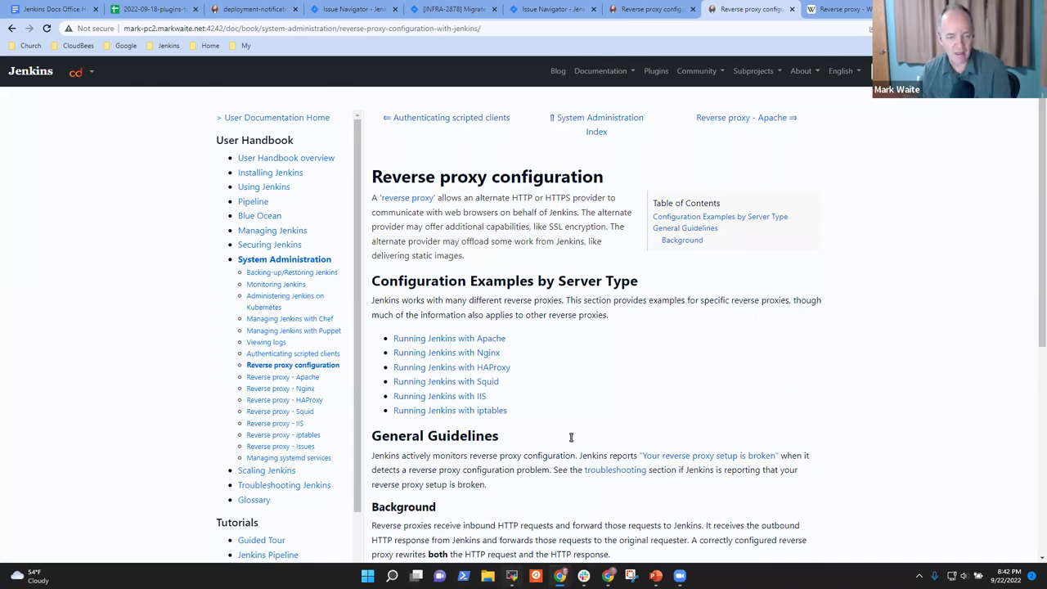
pyautogui.click(512, 576)
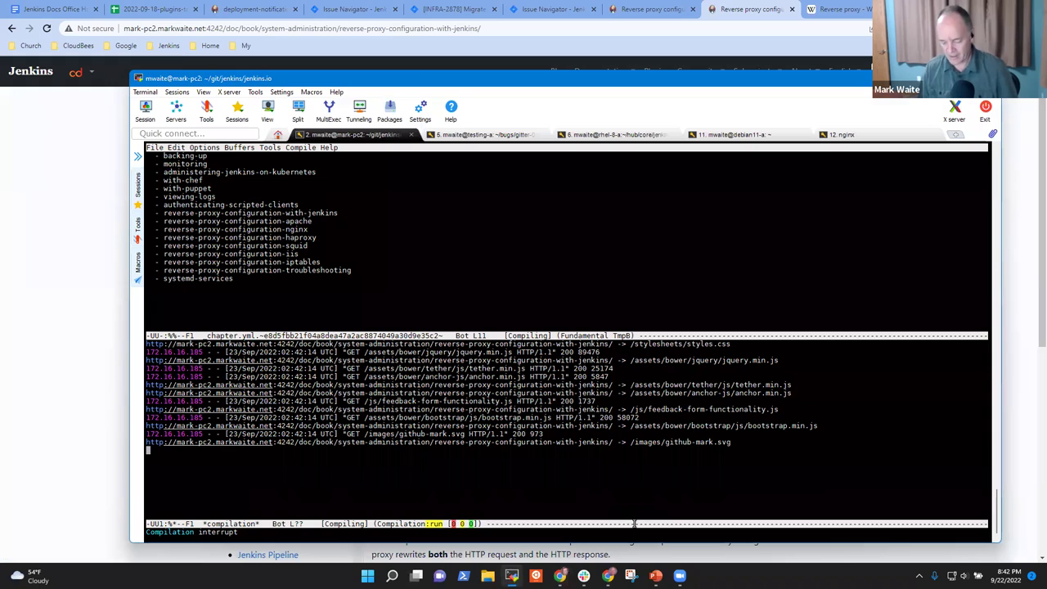
# Close the old revision copy of _chapter.yml left over from ediff
pyautogui.hotkey('ctrl', 'x')
pyautogui.press('o')
pyautogui.press('Down')
pyautogui.press('Down')
pyautogui.press('Down')
pyautogui.press('Down')
pyautogui.press('Down')
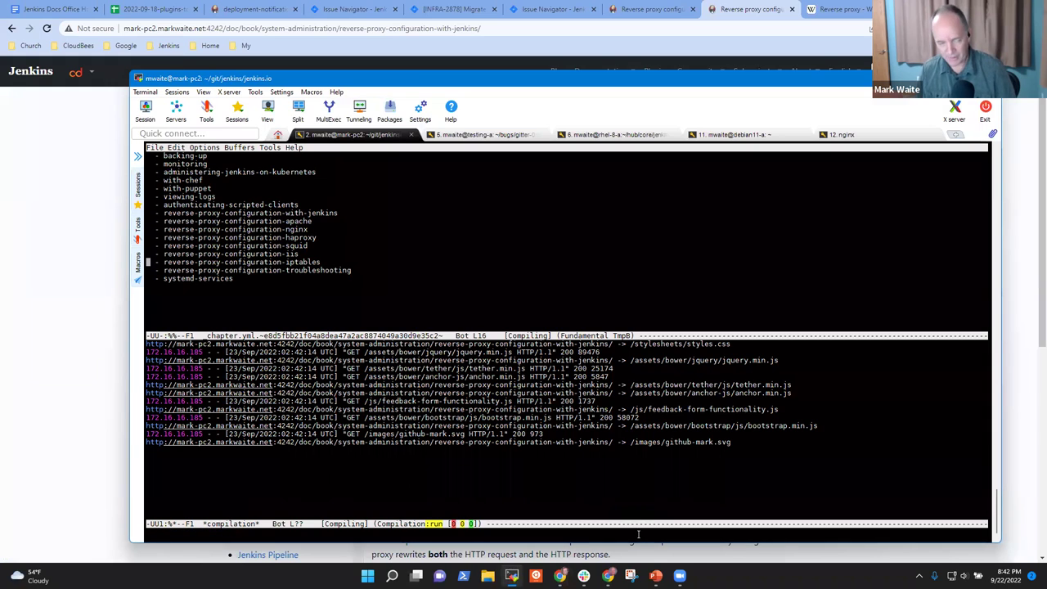
pyautogui.press('Down')
pyautogui.hotkey('ctrl', 'x')
pyautogui.press('k')
pyautogui.press('Return')
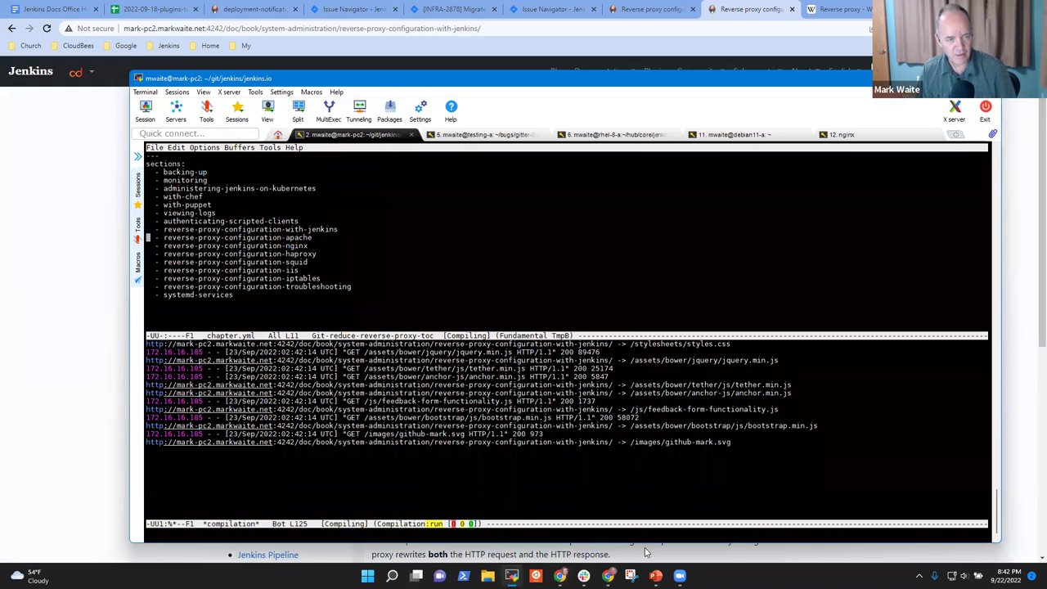
# Delete the reverse-proxy-configuration-haproxy line from _chapter.yml and save the file
pyautogui.press('Down')
pyautogui.press('Down')
pyautogui.press('Down')
pyautogui.press('Down')
pyautogui.press('Down')
pyautogui.press('Up')
pyautogui.press('Up')
pyautogui.press('Up')
pyautogui.press('Up')
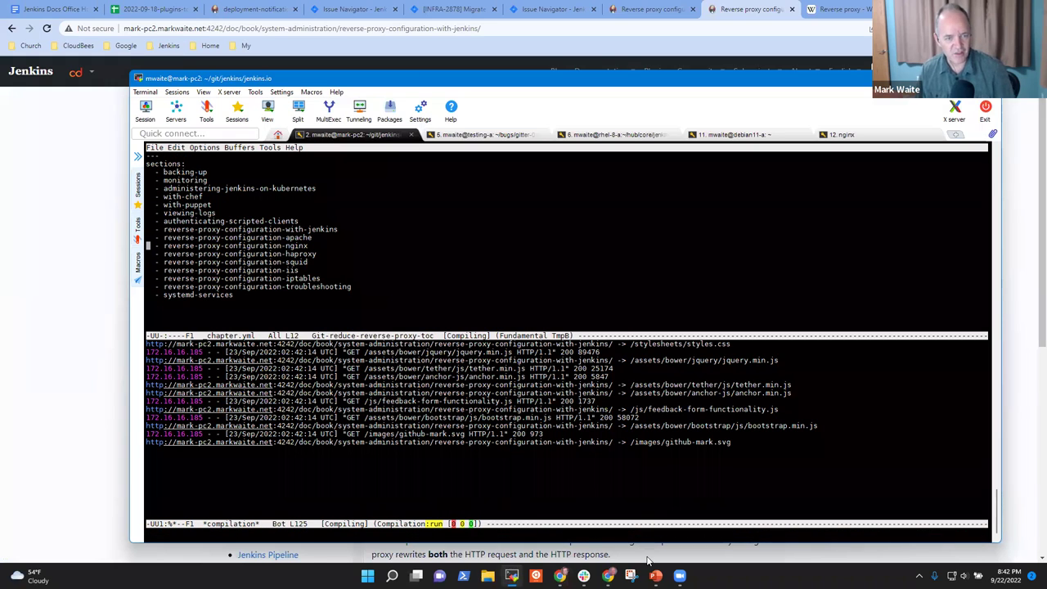
pyautogui.press('End')
pyautogui.press('Down')
pyautogui.press('Down')
pyautogui.press('Home')
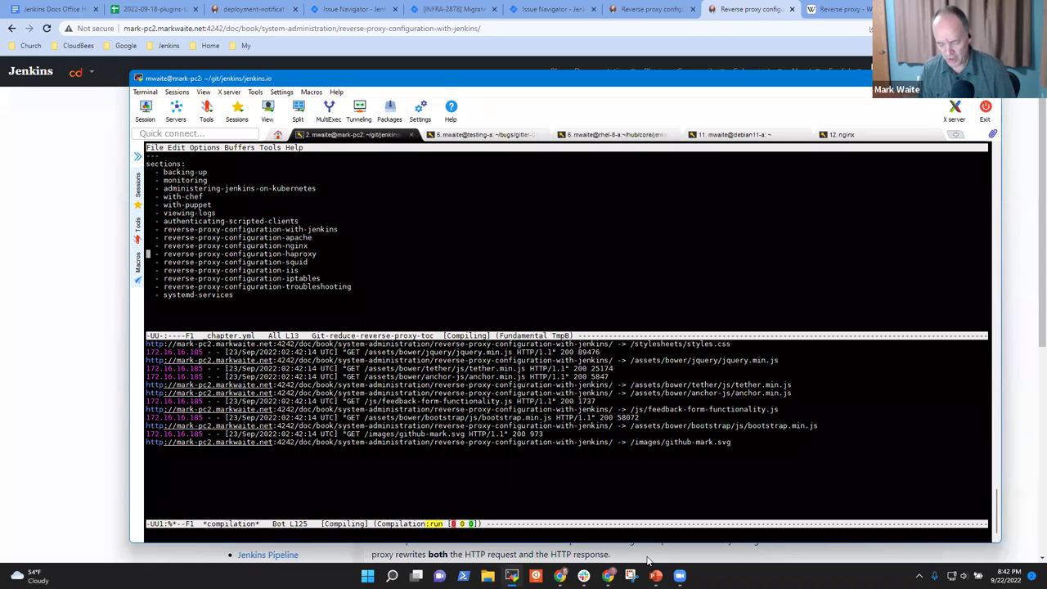
pyautogui.hotkey('ctrl', 'k')
pyautogui.hotkey('ctrl', 'k')
pyautogui.hotkey('ctrl', 'x')
pyautogui.hotkey('ctrl', 's')
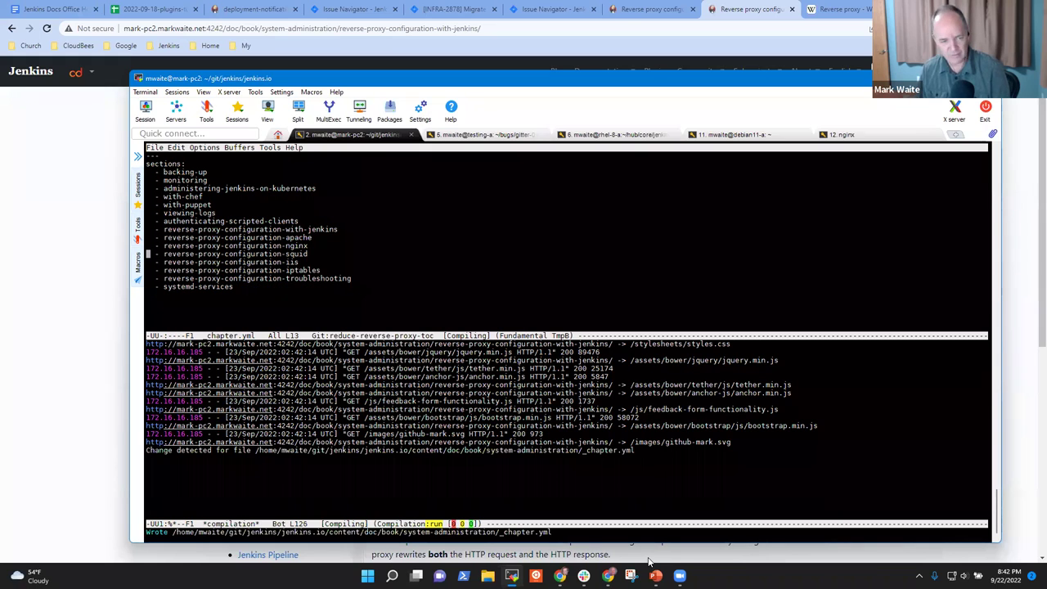
# Restart the preview build from the *compilation* window, confirming with yes
pyautogui.hotkey('ctrl', 'x')
pyautogui.press('o')
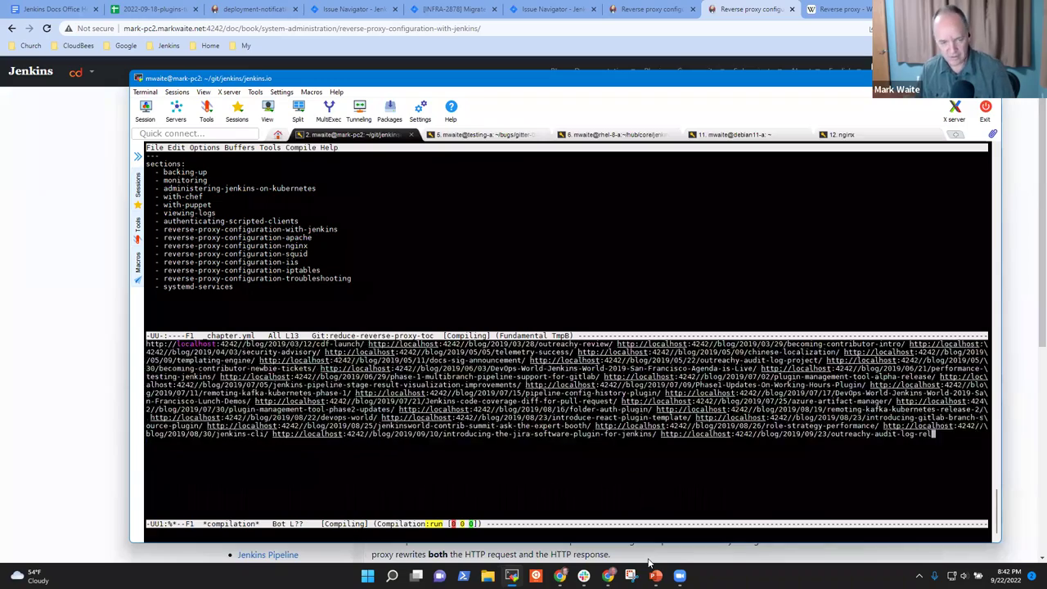
pyautogui.write('g')
pyautogui.write('yes')
pyautogui.press('Return')
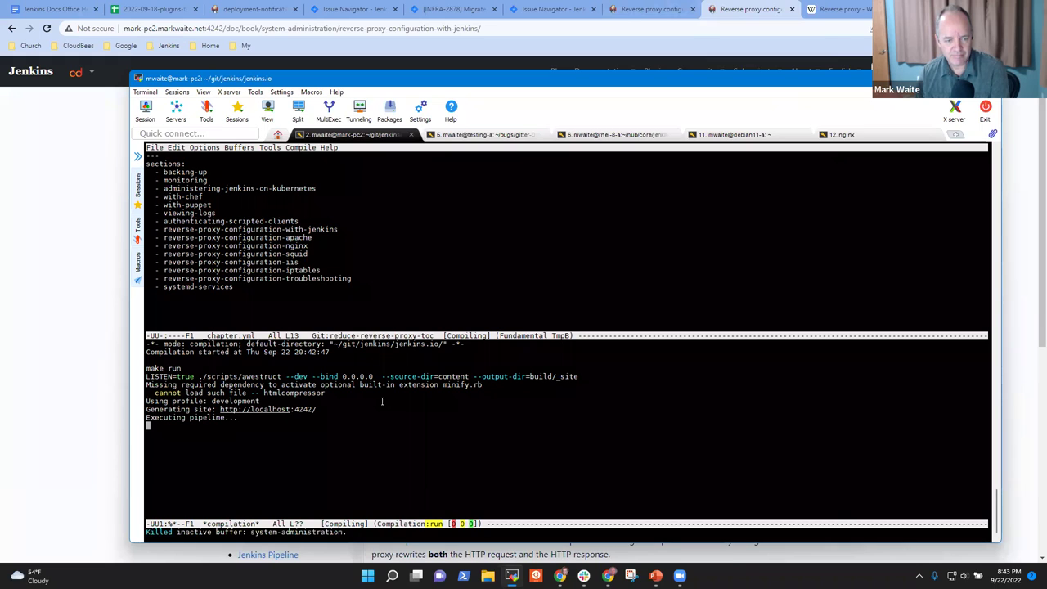
# Reload the local preview and check that the Apache, Nginx and Reverse proxy configuration pages still render
pyautogui.hotkey('alt', 'Tab')
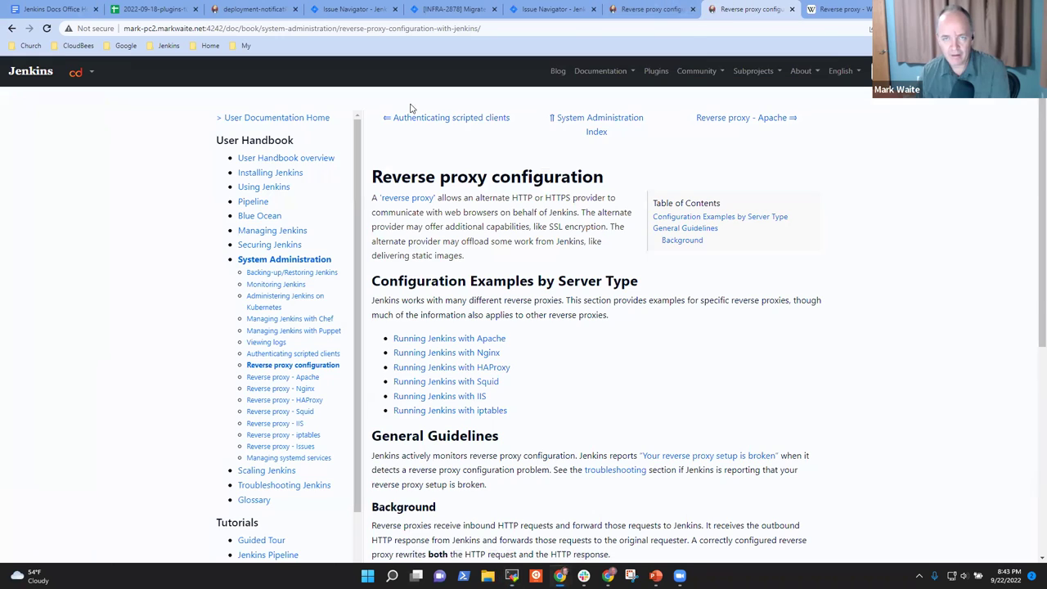
pyautogui.click(51, 32)
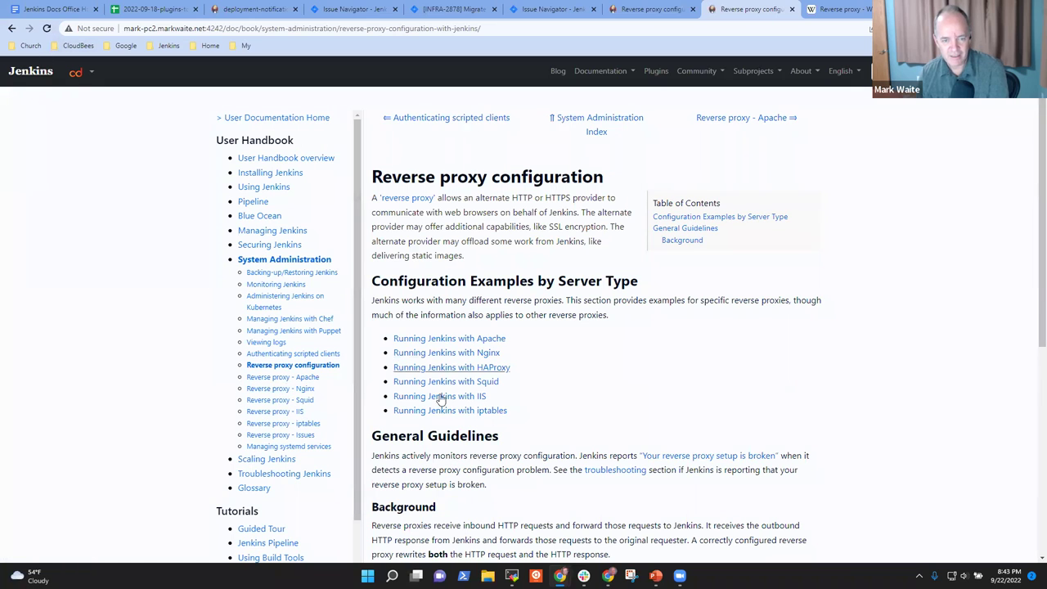
pyautogui.click(453, 336)
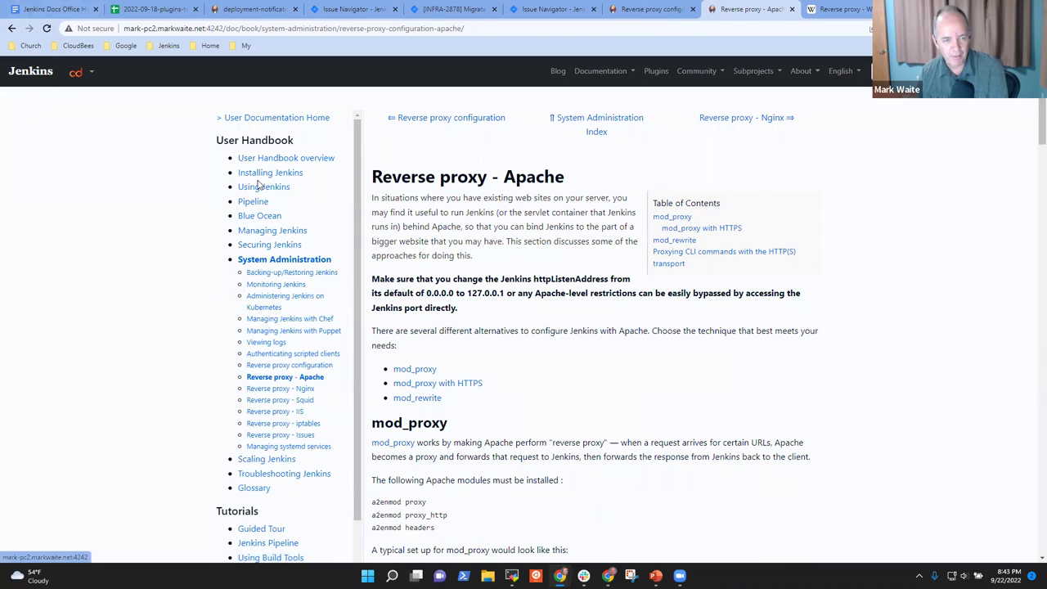
pyautogui.click(310, 391)
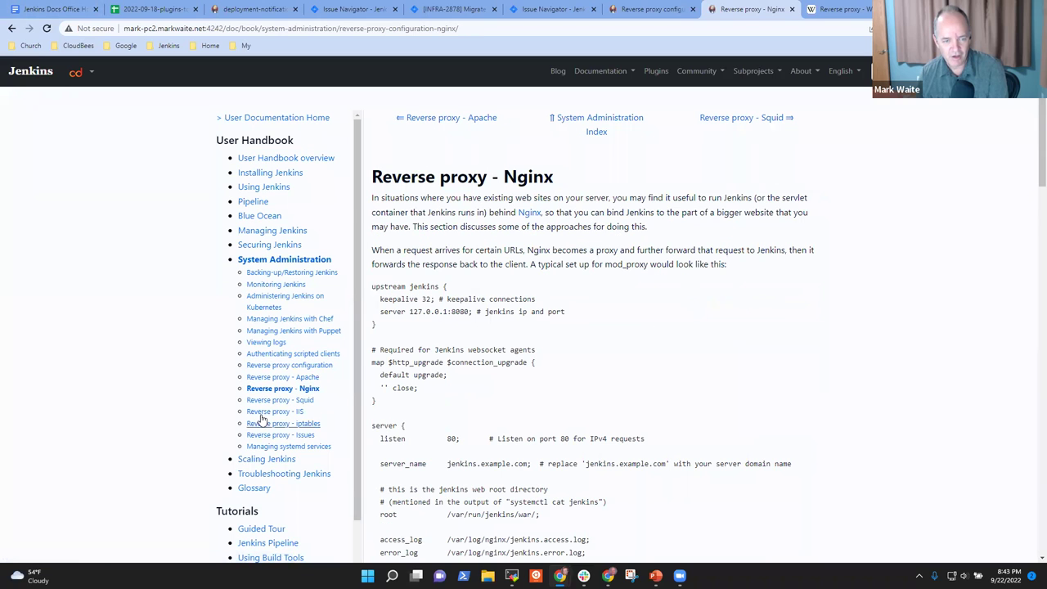
pyautogui.click(294, 376)
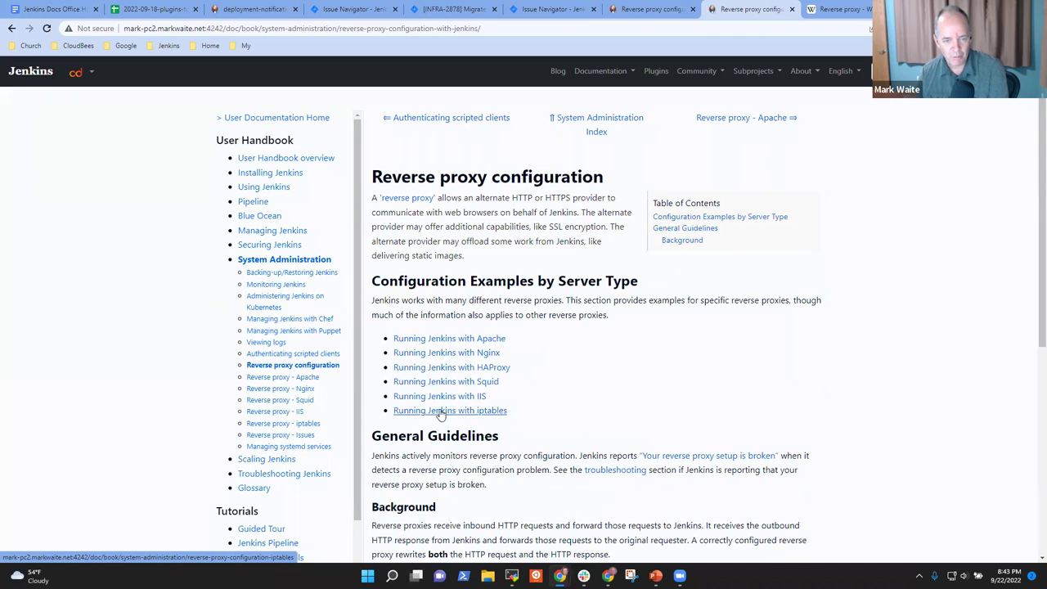
# Confirm the HAProxy example now hits a rendering error, compare it with published jenkins.io, and return to the terminal
pyautogui.click(479, 370)
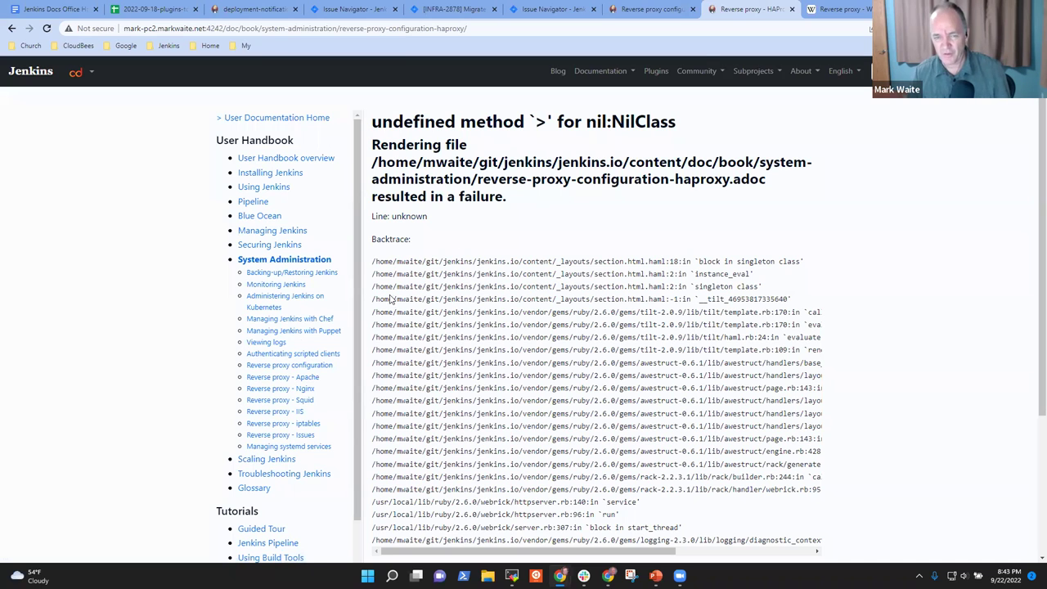
pyautogui.click(659, 11)
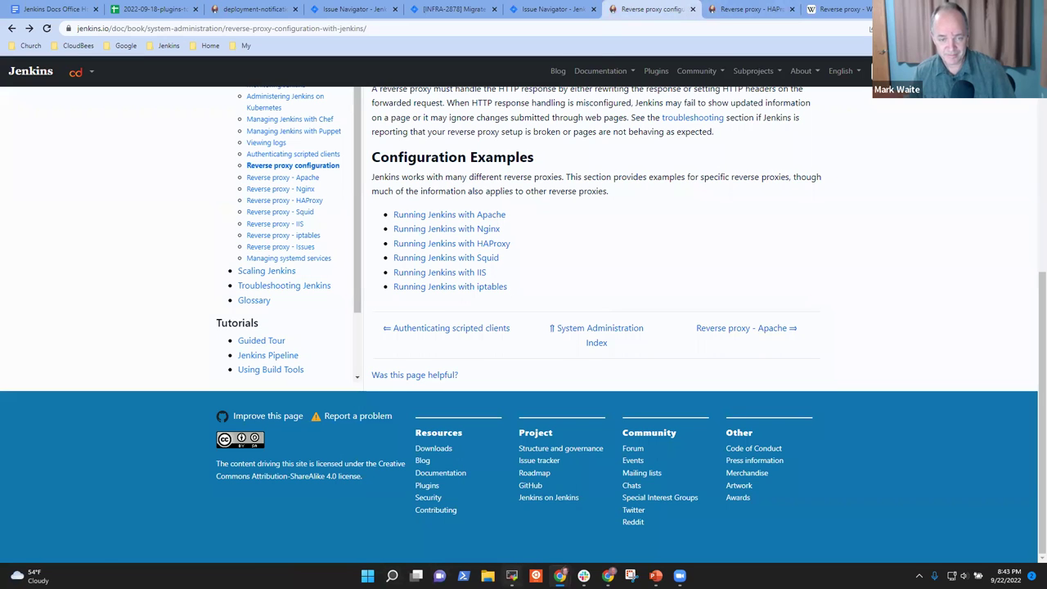
pyautogui.click(511, 575)
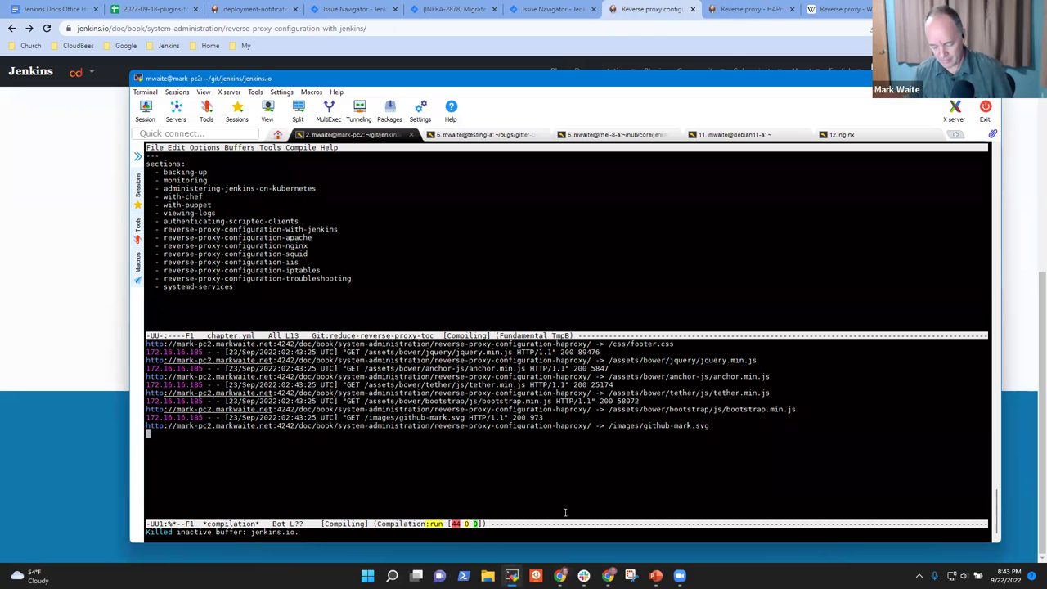
pyautogui.press('Up')
pyautogui.press('Up')
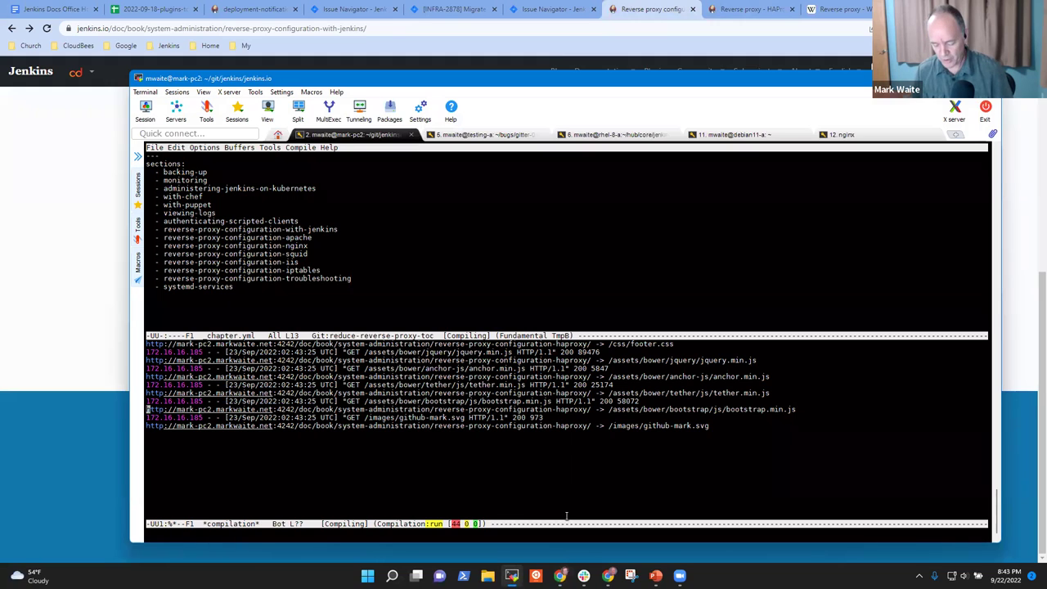
pyautogui.hotkey('ctrl', 'x')
pyautogui.press('o')
pyautogui.press('Up')
pyautogui.press('Up')
pyautogui.hotkey('ctrl', 'e')
pyautogui.hotkey('ctrl', 'a')
pyautogui.hotkey('alt', 'f')
pyautogui.hotkey('alt', 'f')
pyautogui.hotkey('alt', 'b')
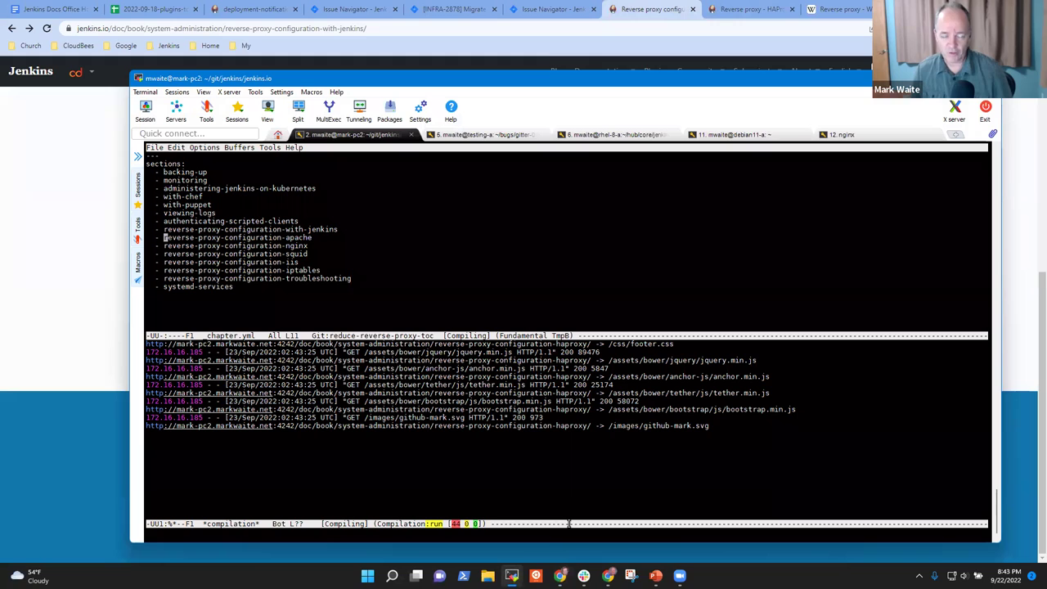